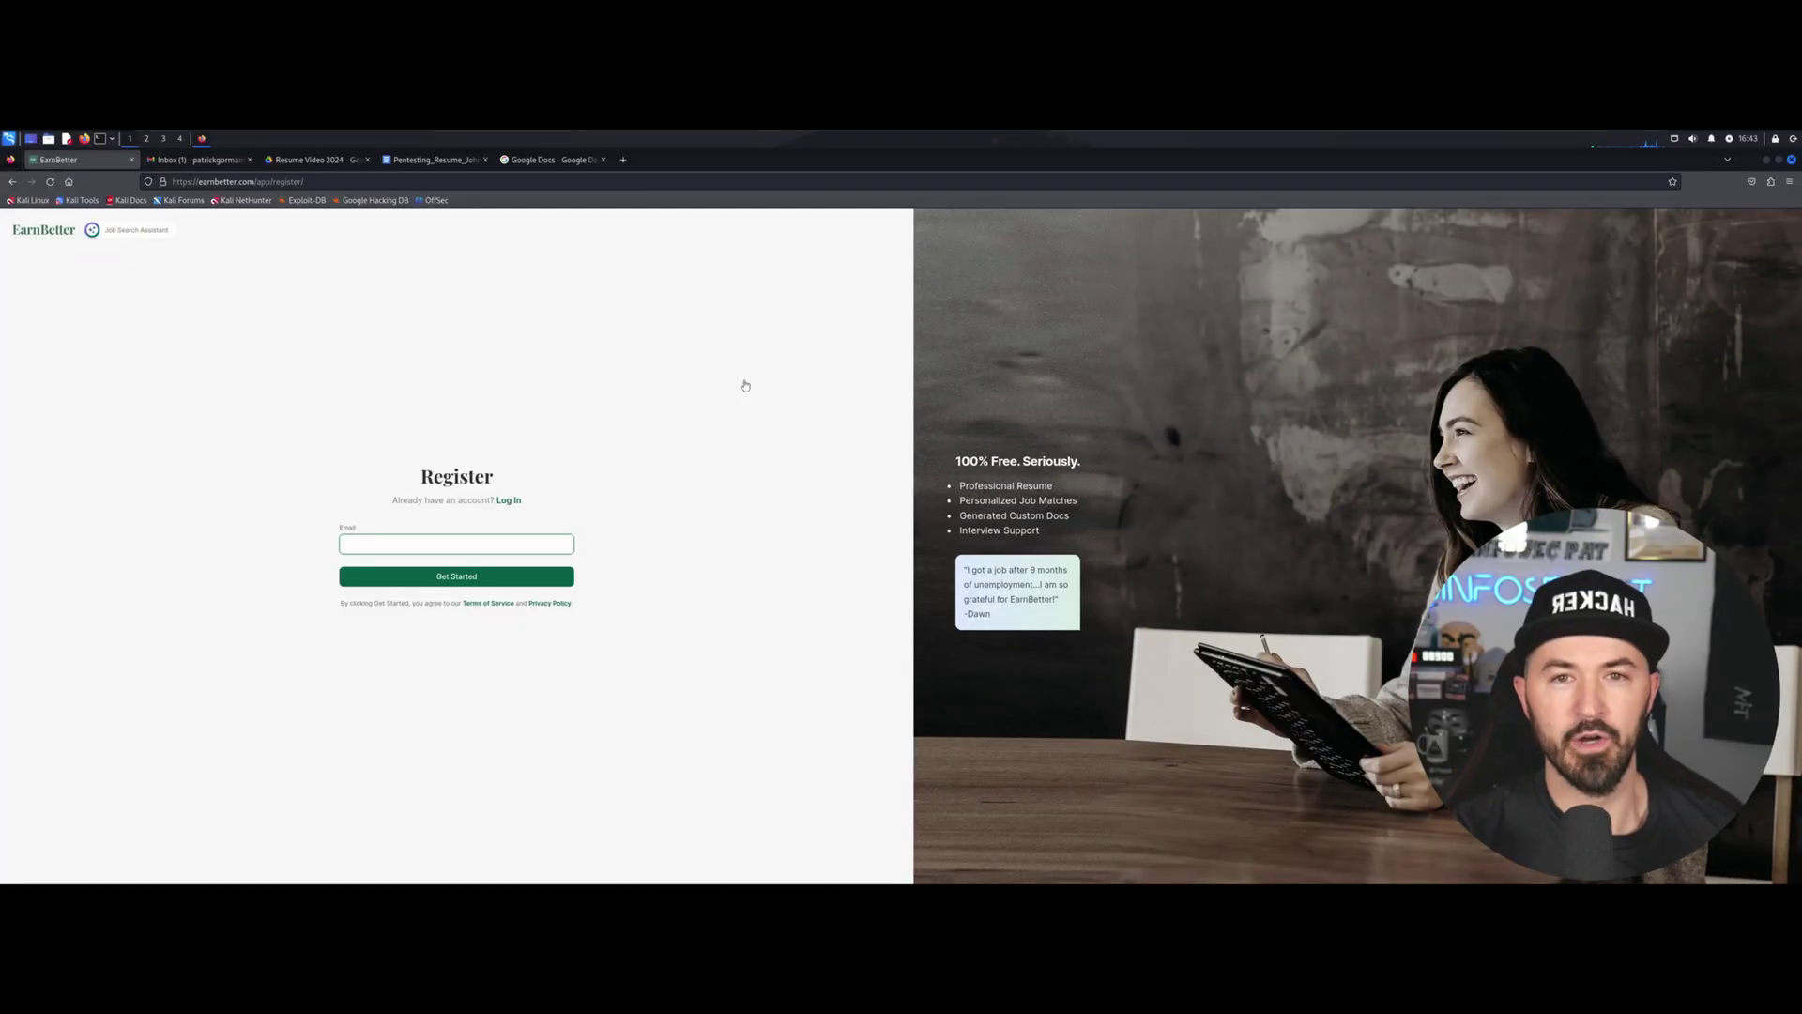
Zoom the EarnBetter Register page to 150% with Ctrl++.
{"action": "key", "text": "ctrl+plus"}
{"action": "key", "text": "ctrl+plus"}
{"action": "key", "text": "ctrl+plus"}
{"action": "key", "text": "ctrl+plus"}
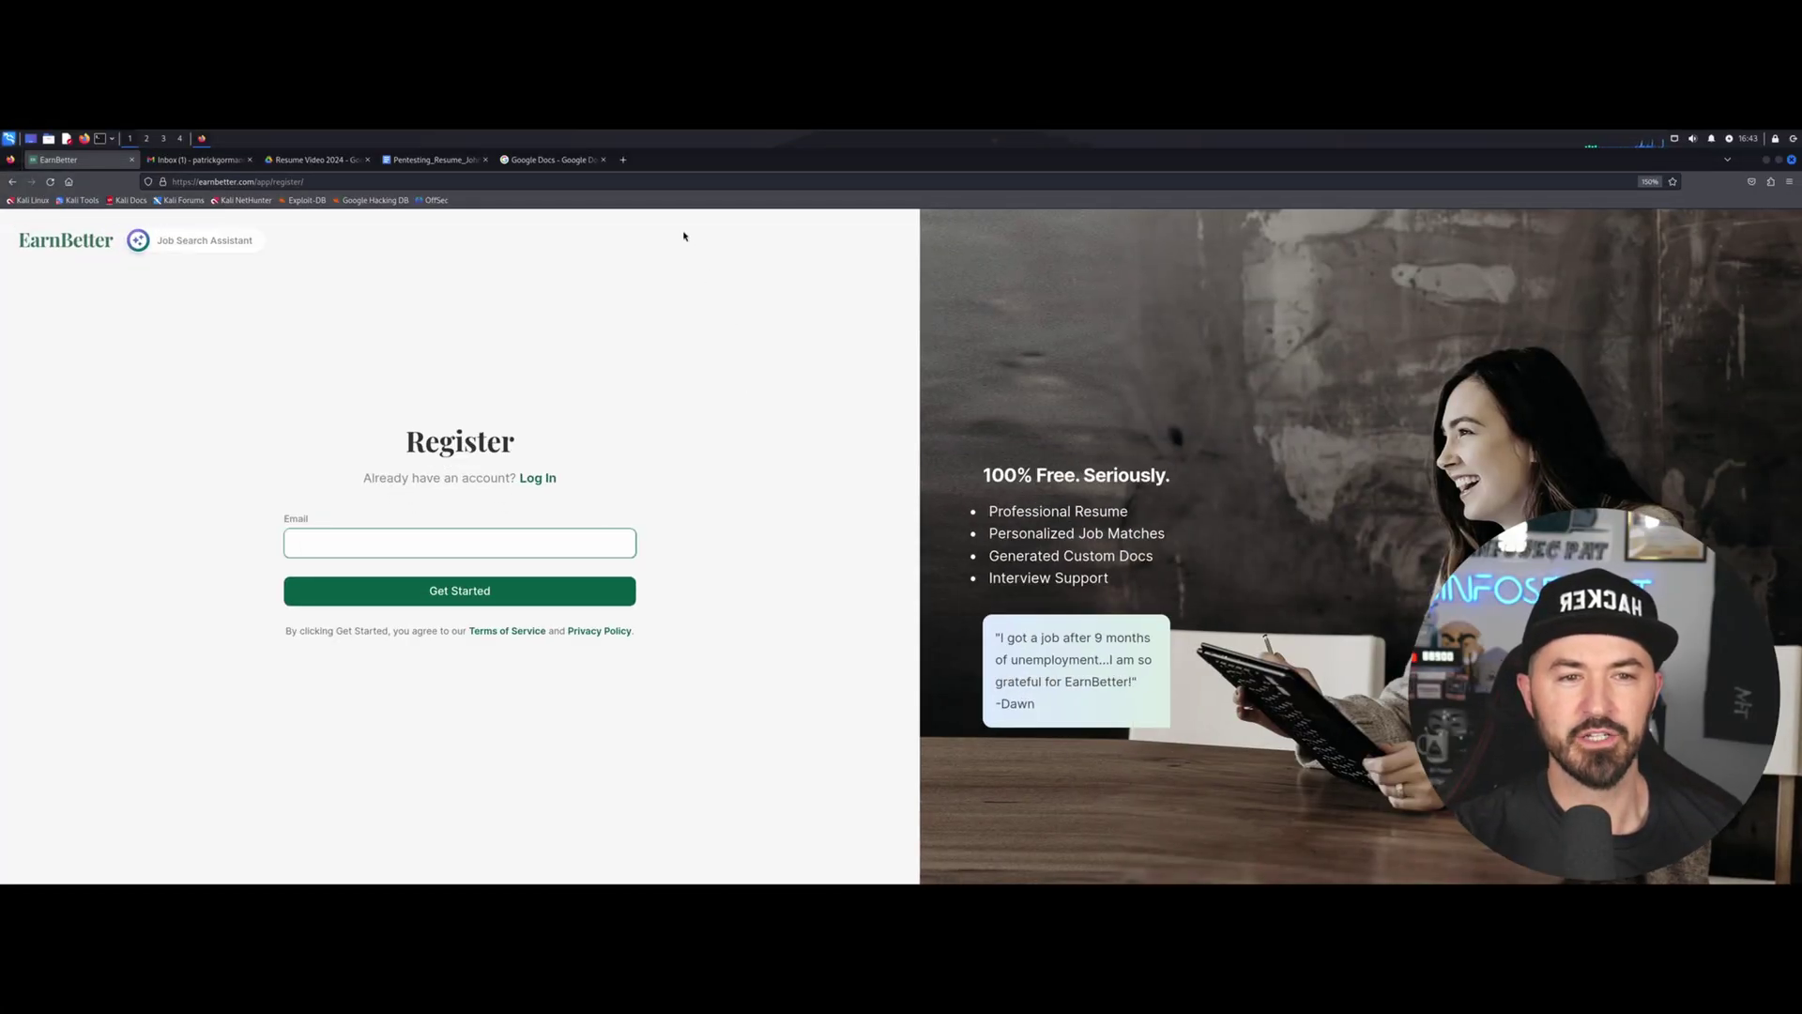
Load dice.com in a new tab and zoom the page in.
{"action": "left_click", "coordinate": [623, 159]}
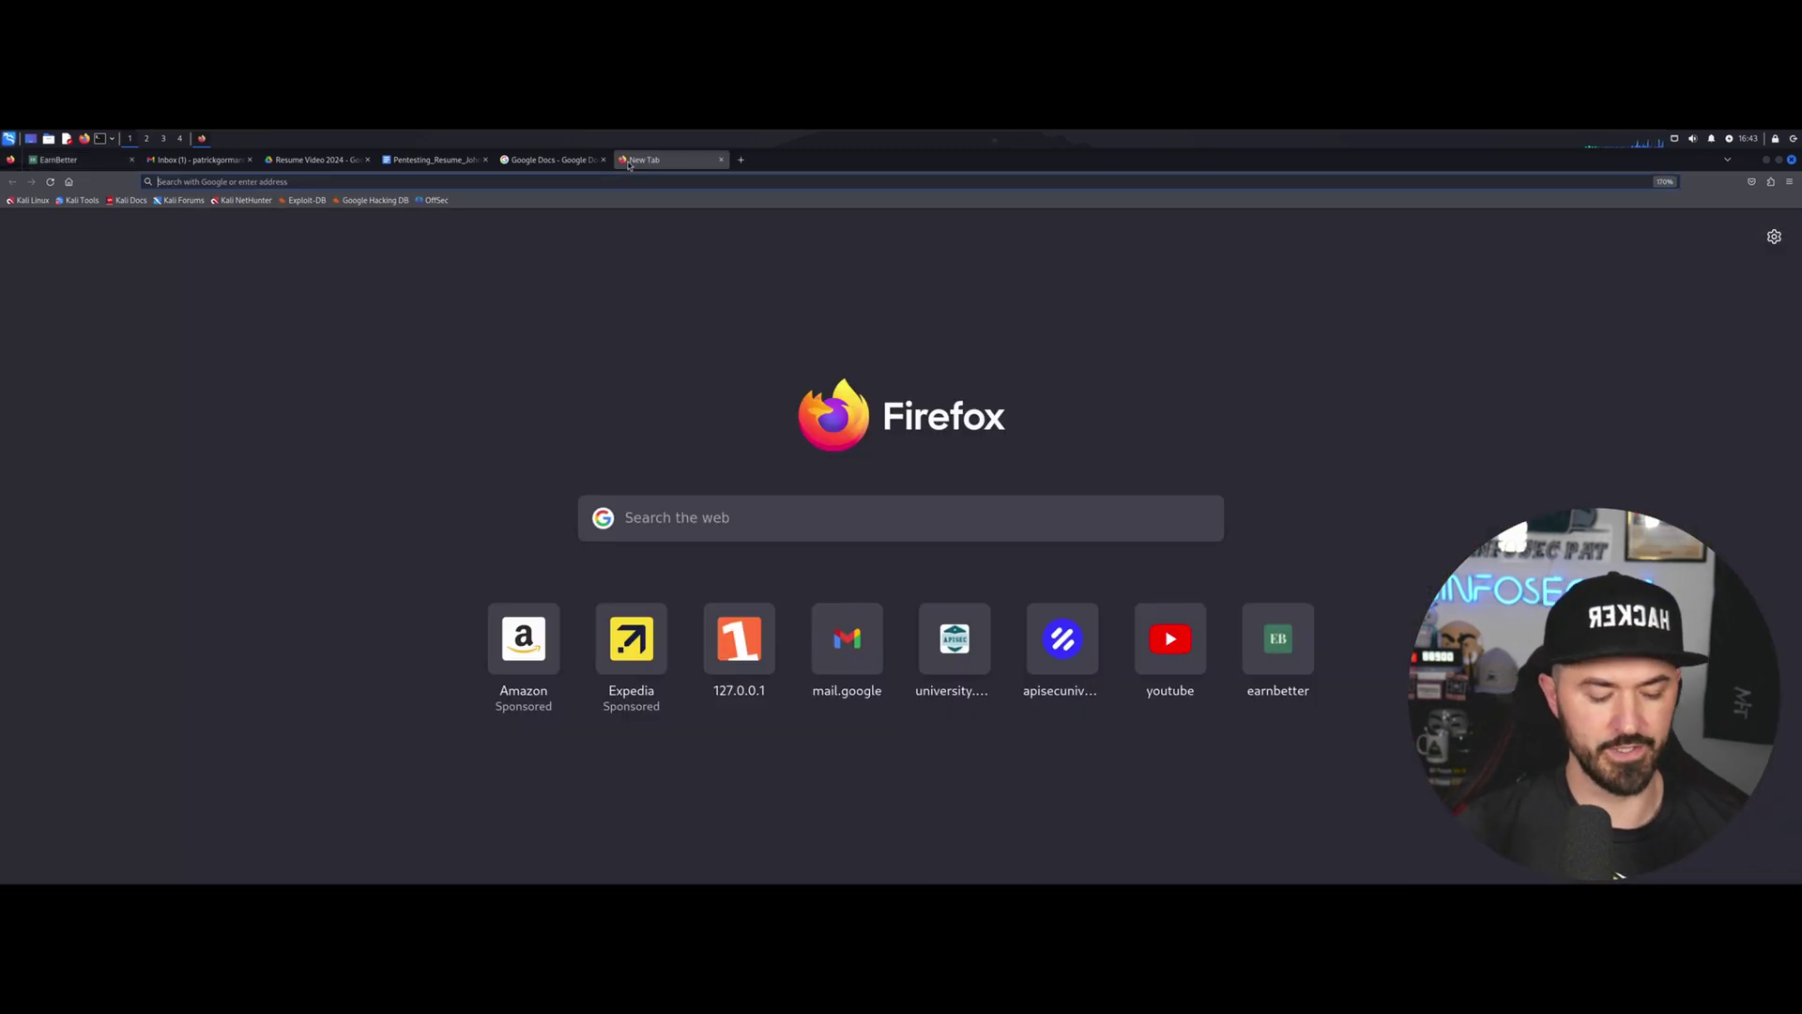
{"action": "type", "text": "dice.com"}
{"action": "key", "text": "Return"}
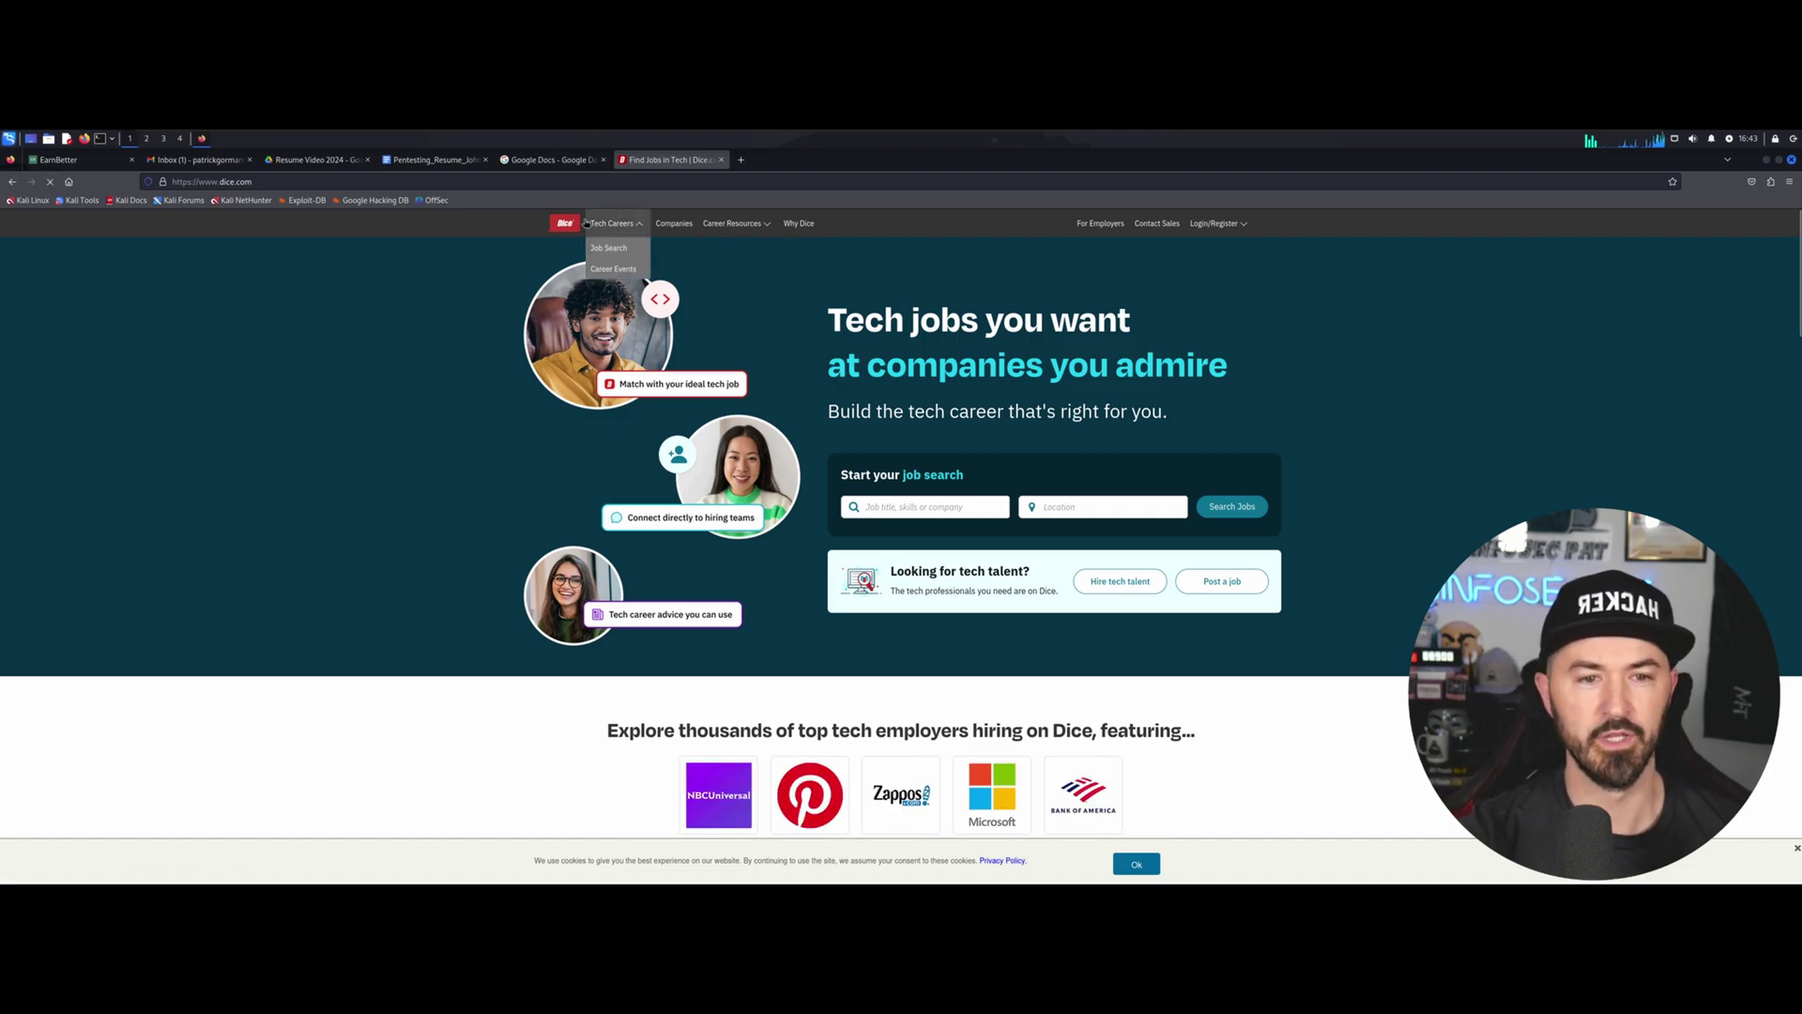
{"action": "key", "text": "ctrl+plus"}
{"action": "key", "text": "ctrl+plus"}
{"action": "key", "text": "ctrl+plus"}
{"action": "key", "text": "ctrl+plus"}
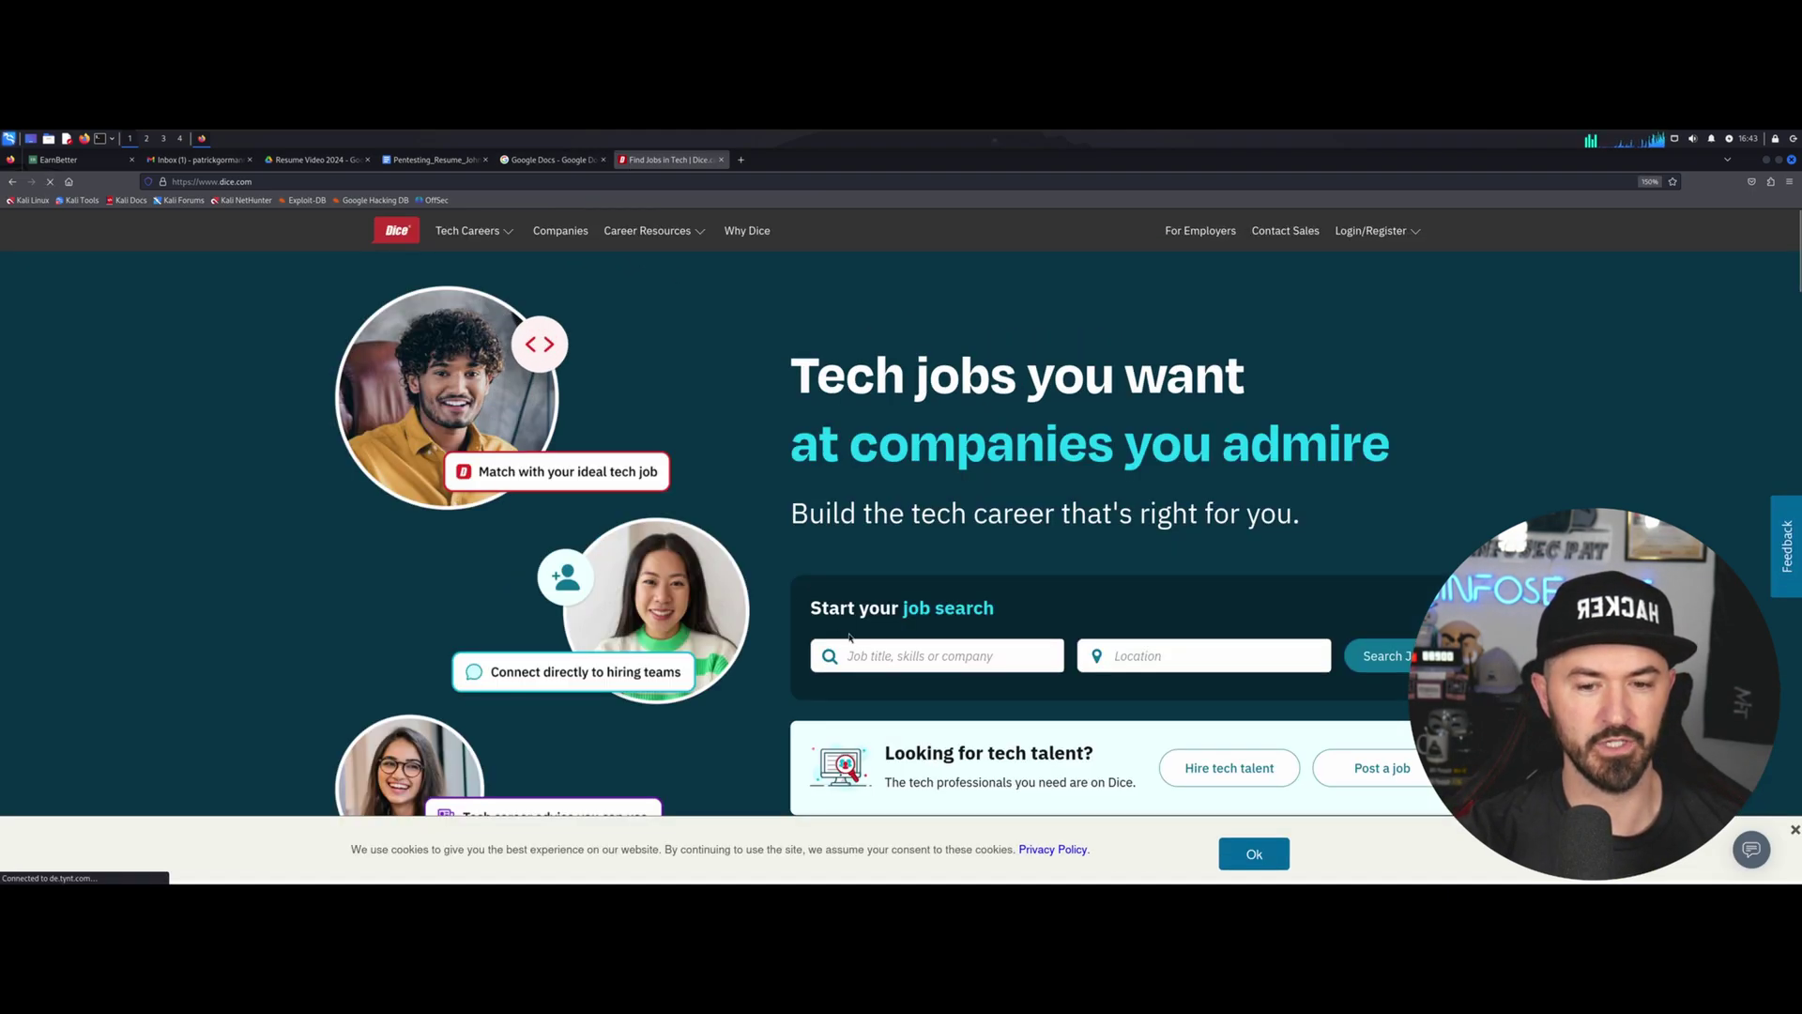
Search Dice for 'pentester' jobs with location Remote.
{"action": "type", "text": "ad"}
{"action": "key", "text": "BackSpace"}
{"action": "key", "text": "BackSpace"}
{"action": "type", "text": "pr"}
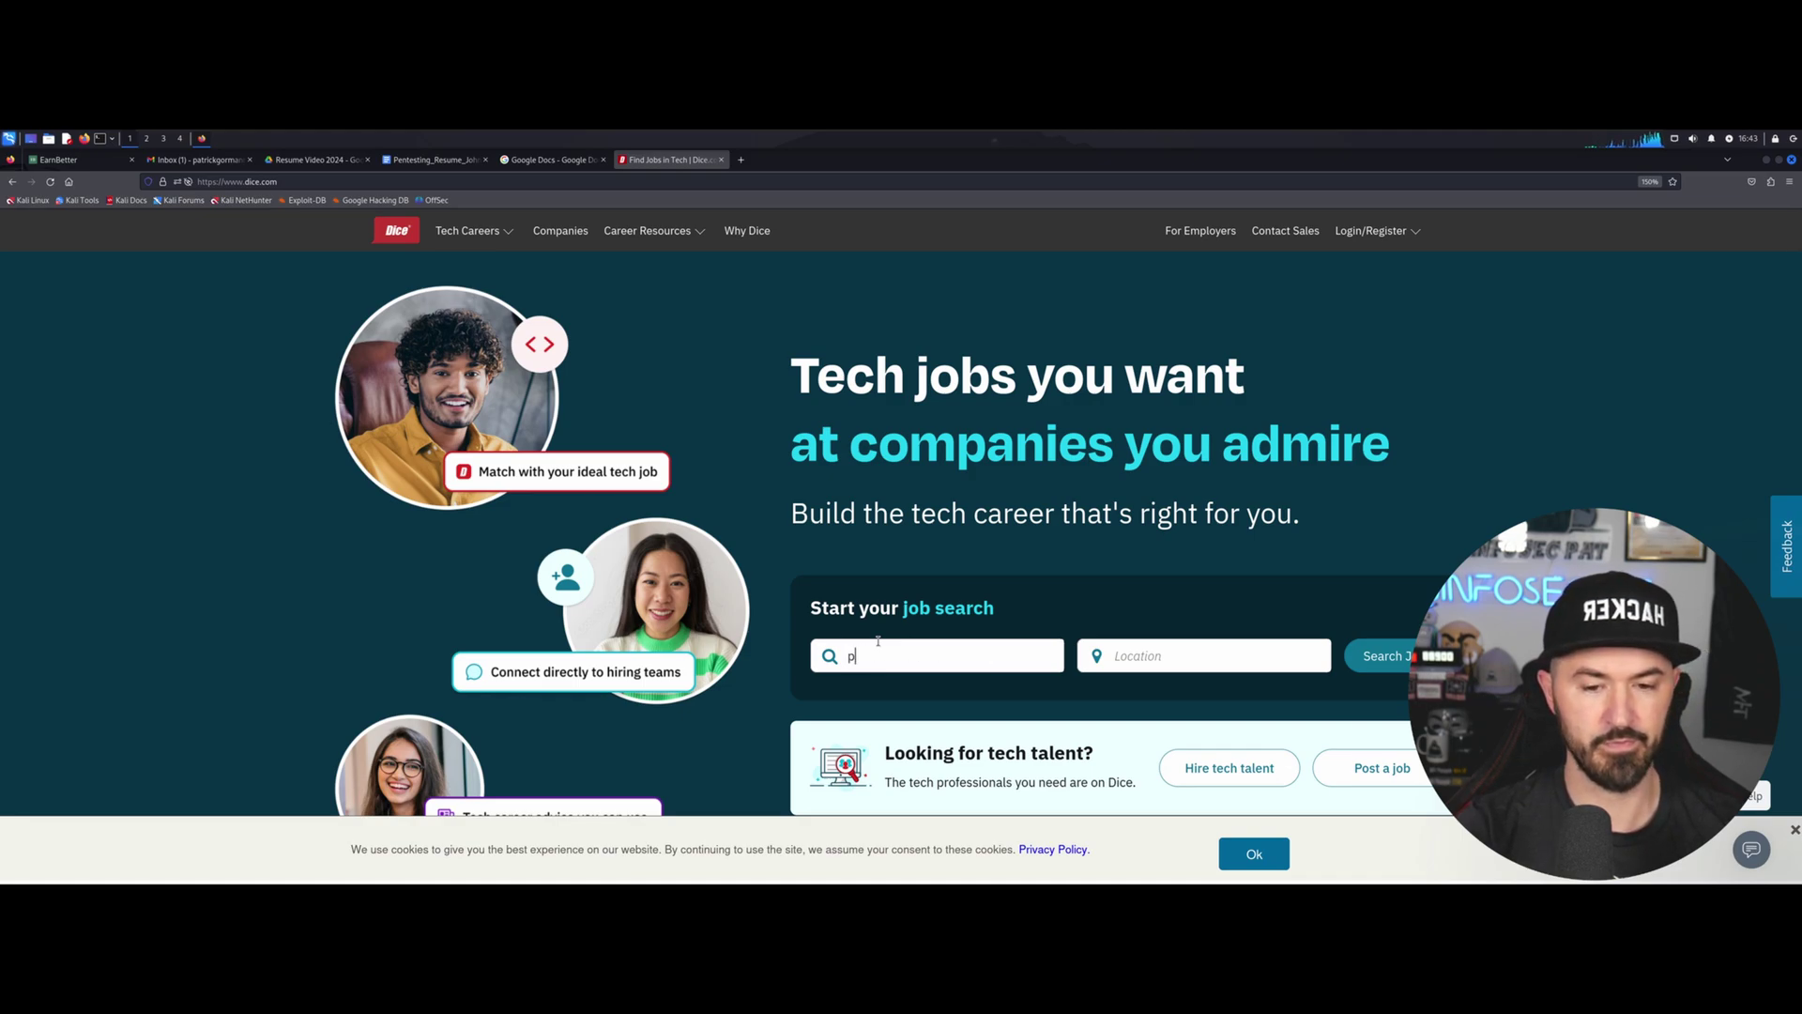
{"action": "key", "text": "BackSpace"}
{"action": "type", "text": "ad"}
{"action": "key", "text": "BackSpace"}
{"action": "key", "text": "BackSpace"}
{"action": "type", "text": "pentester"}
{"action": "key", "text": "Tab"}
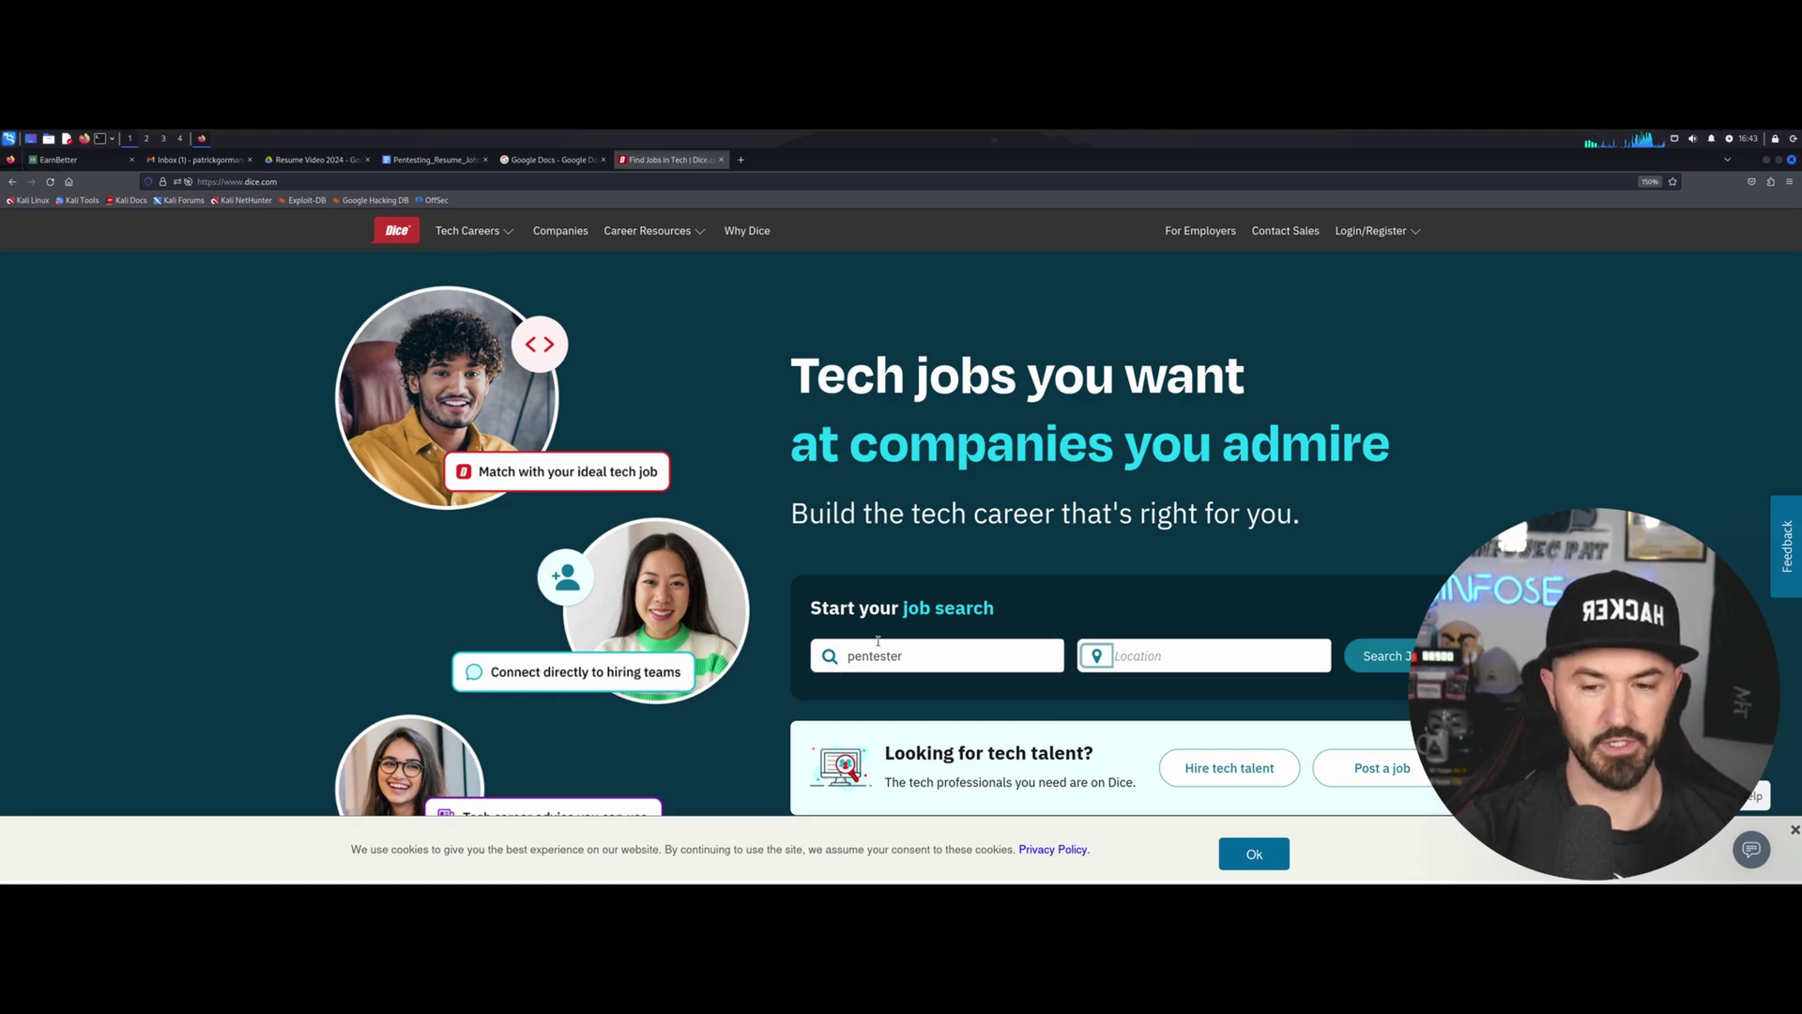
{"action": "left_click", "coordinate": [1165, 655]}
{"action": "type", "text": "remote"}
{"action": "key", "text": "Return"}
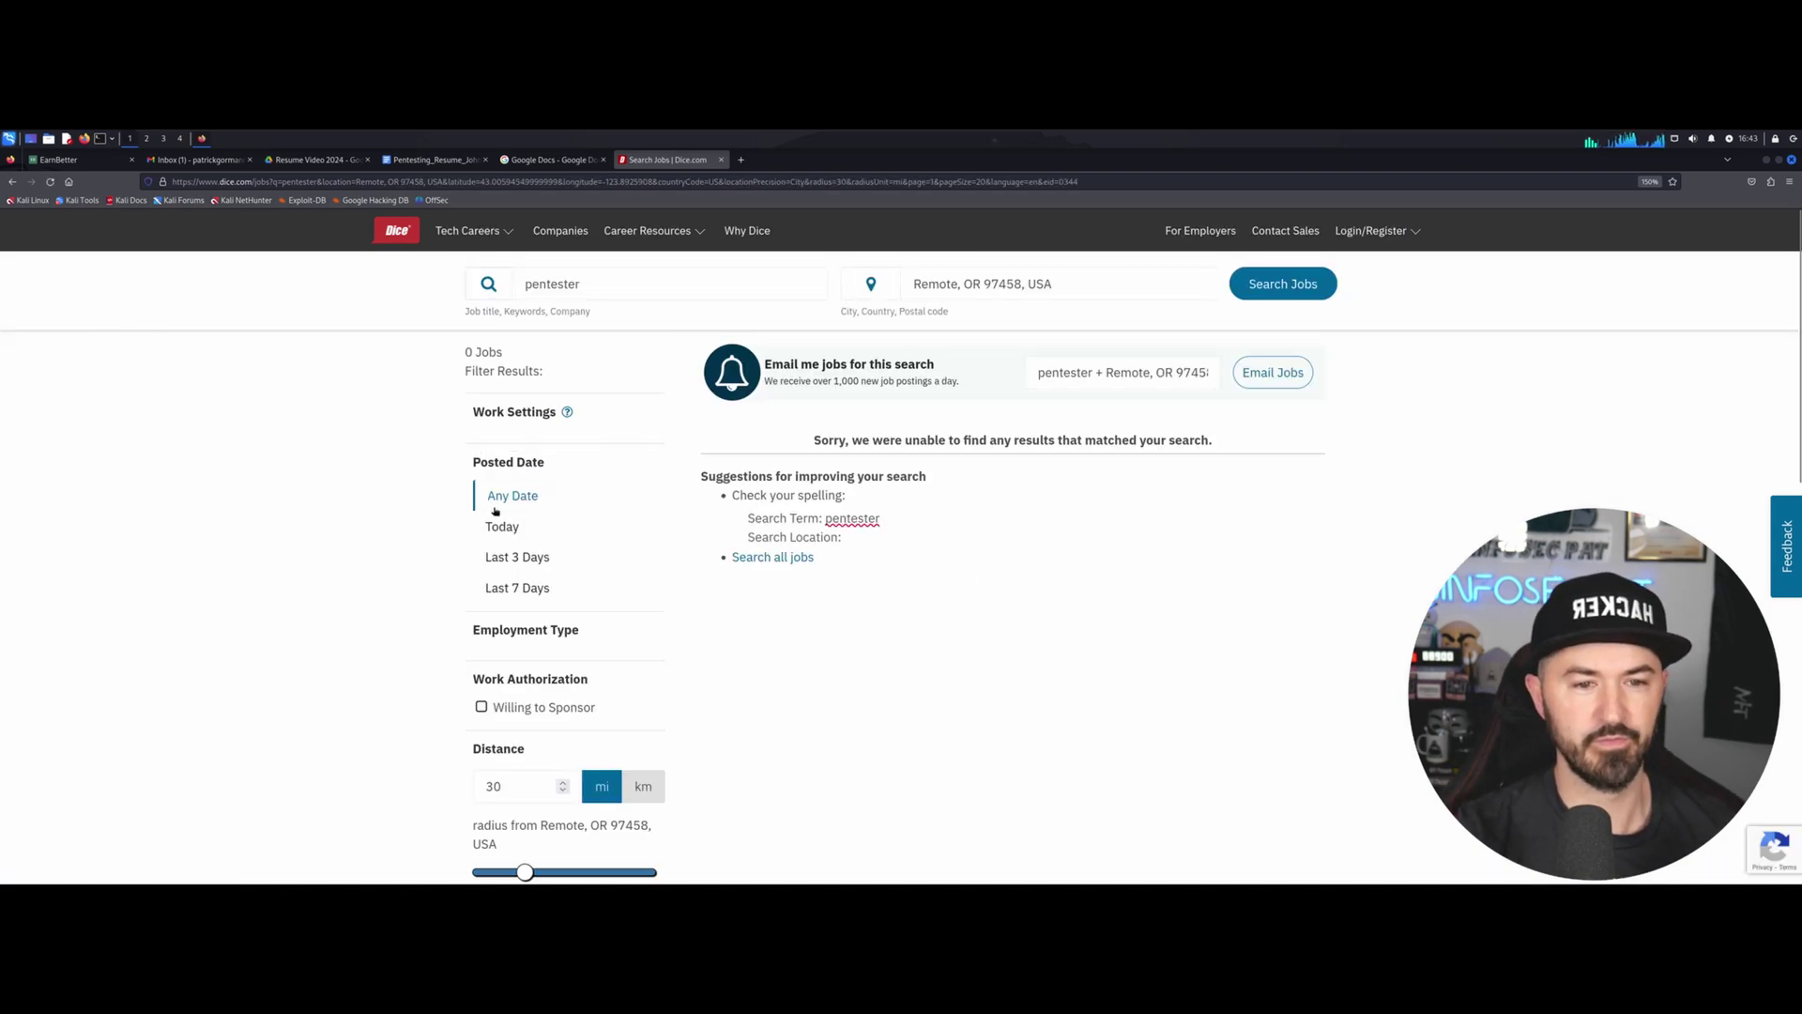
Rerun the pentester search with location 'Remote, OR, USA', then just 'USA'.
{"action": "left_click_drag", "start_coordinate": [970, 279], "coordinate": [1139, 288]}
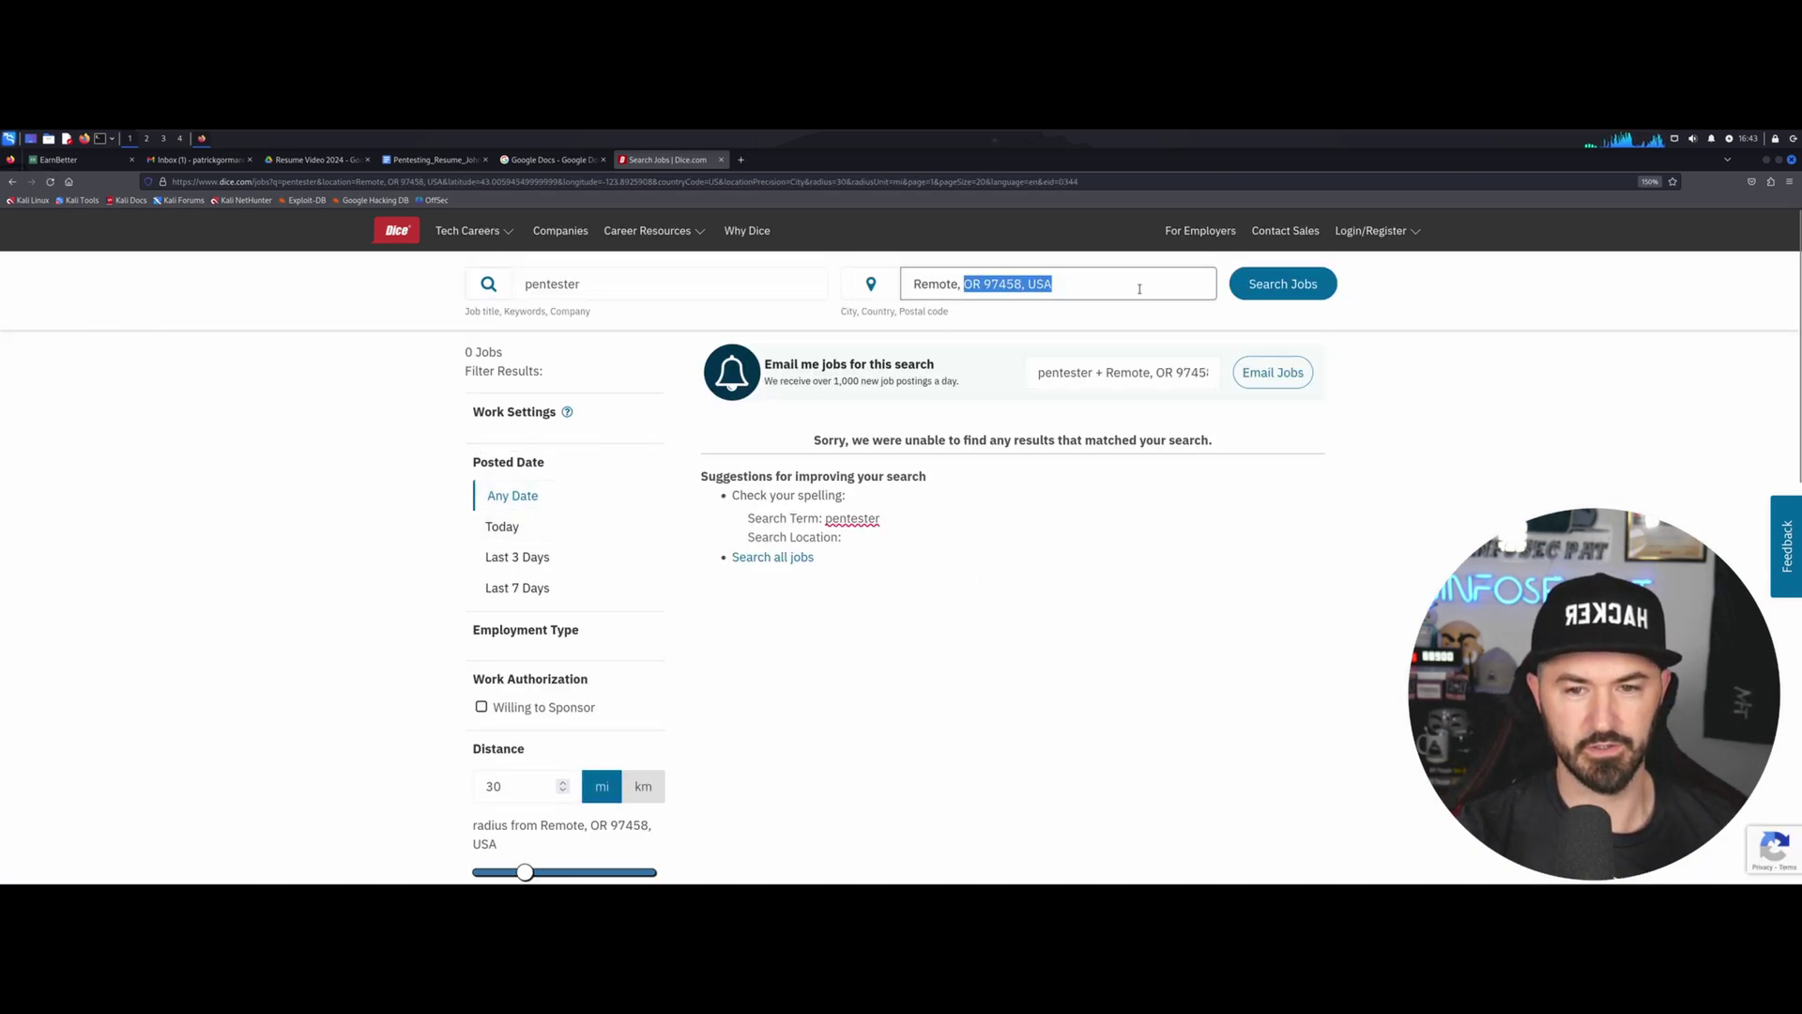
{"action": "key", "text": "BackSpace"}
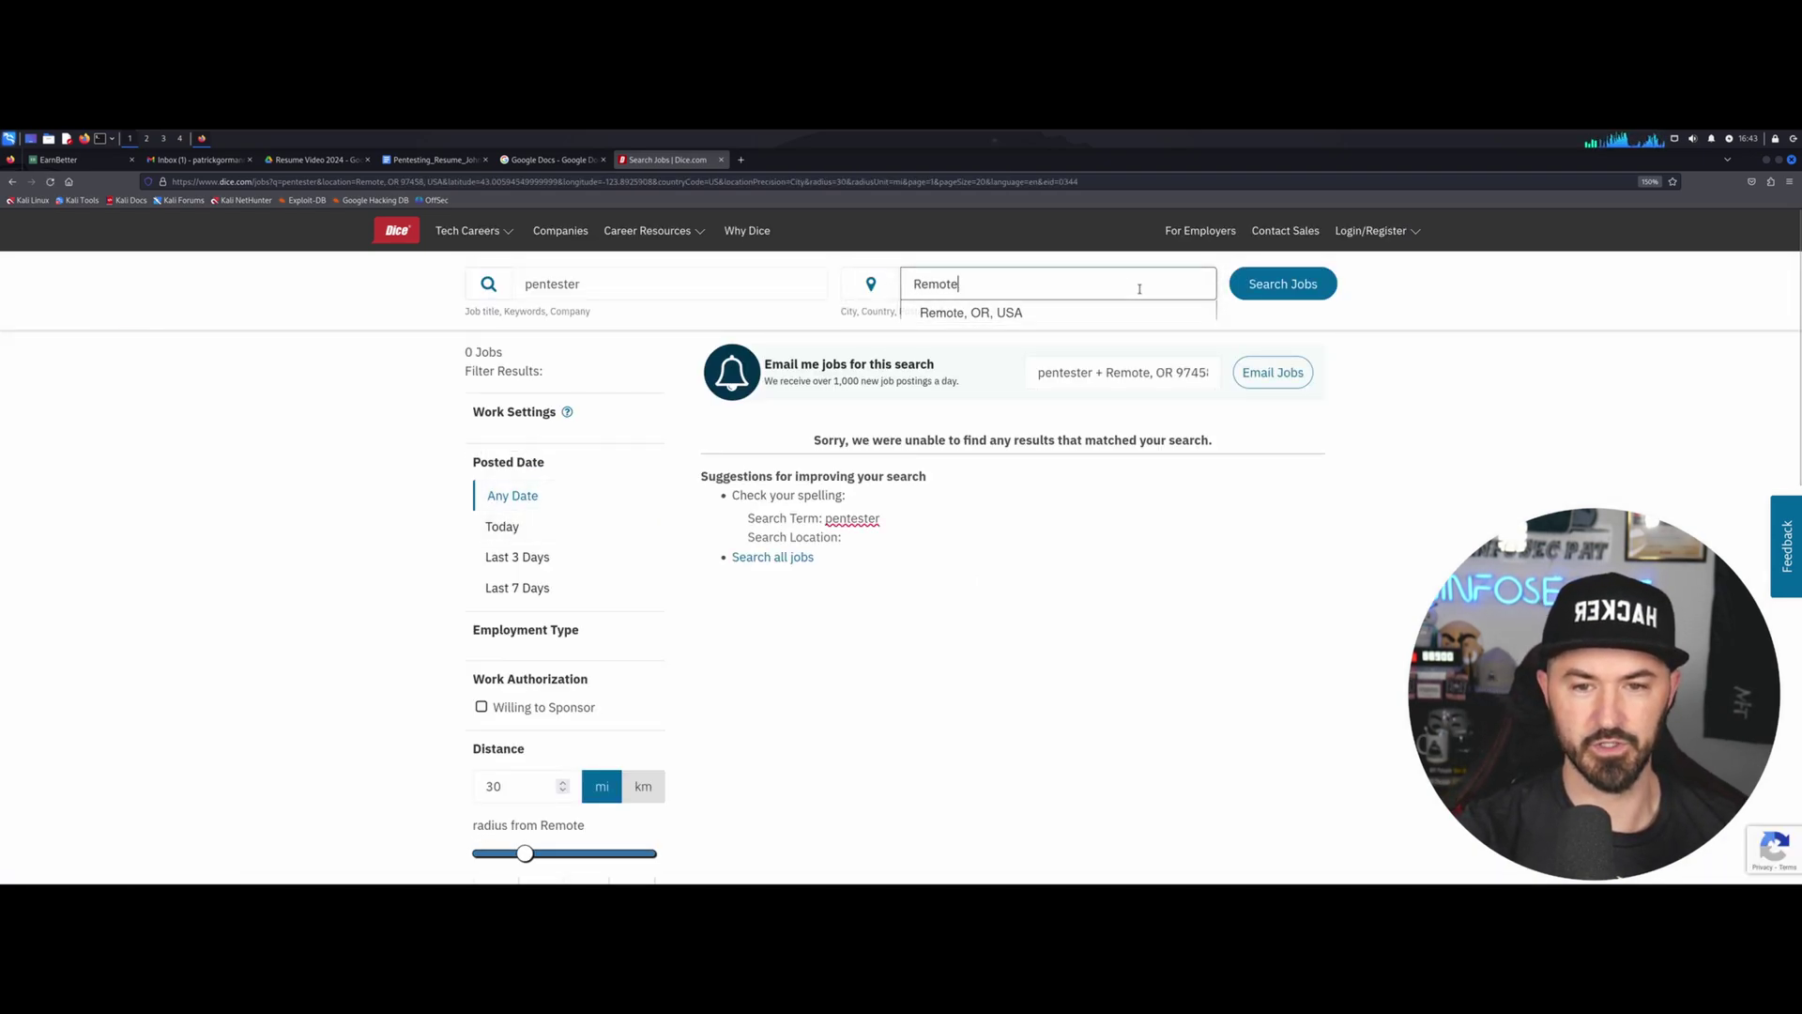
{"action": "key", "text": "Down"}
{"action": "key", "text": "Return"}
{"action": "double_click", "coordinate": [1015, 283]}
{"action": "key", "text": "BackSpace"}
{"action": "key", "text": "BackSpace"}
{"action": "key", "text": "BackSpace"}
{"action": "key", "text": "BackSpace"}
{"action": "key", "text": "BackSpace"}
{"action": "key", "text": "BackSpace"}
{"action": "key", "text": "BackSpace"}
{"action": "key", "text": "BackSpace"}
{"action": "key", "text": "BackSpace"}
{"action": "key", "text": "BackSpace"}
{"action": "key", "text": "BackSpace"}
{"action": "key", "text": "BackSpace"}
{"action": "key", "text": "BackSpace"}
{"action": "type", "text": "USA"}
{"action": "key", "text": "Return"}
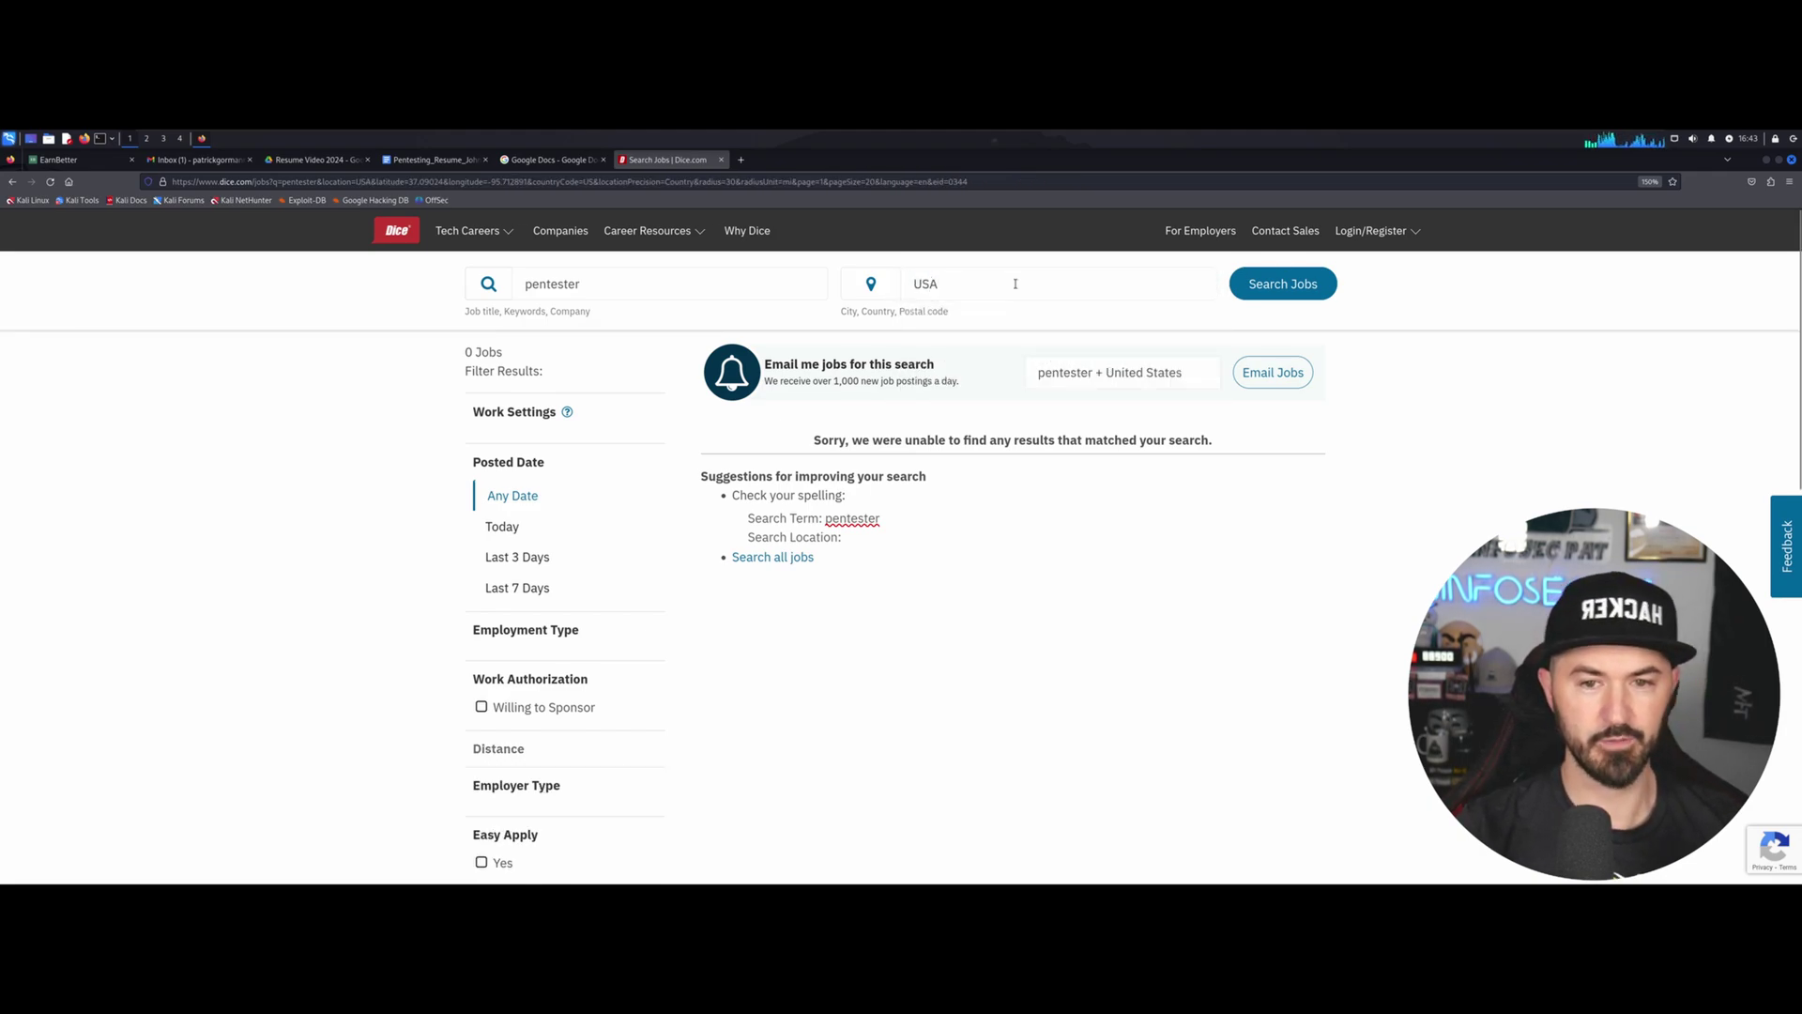
Clear the location and search for 'cybersecurity' instead of 'pentester'.
{"action": "left_click", "coordinate": [577, 283]}
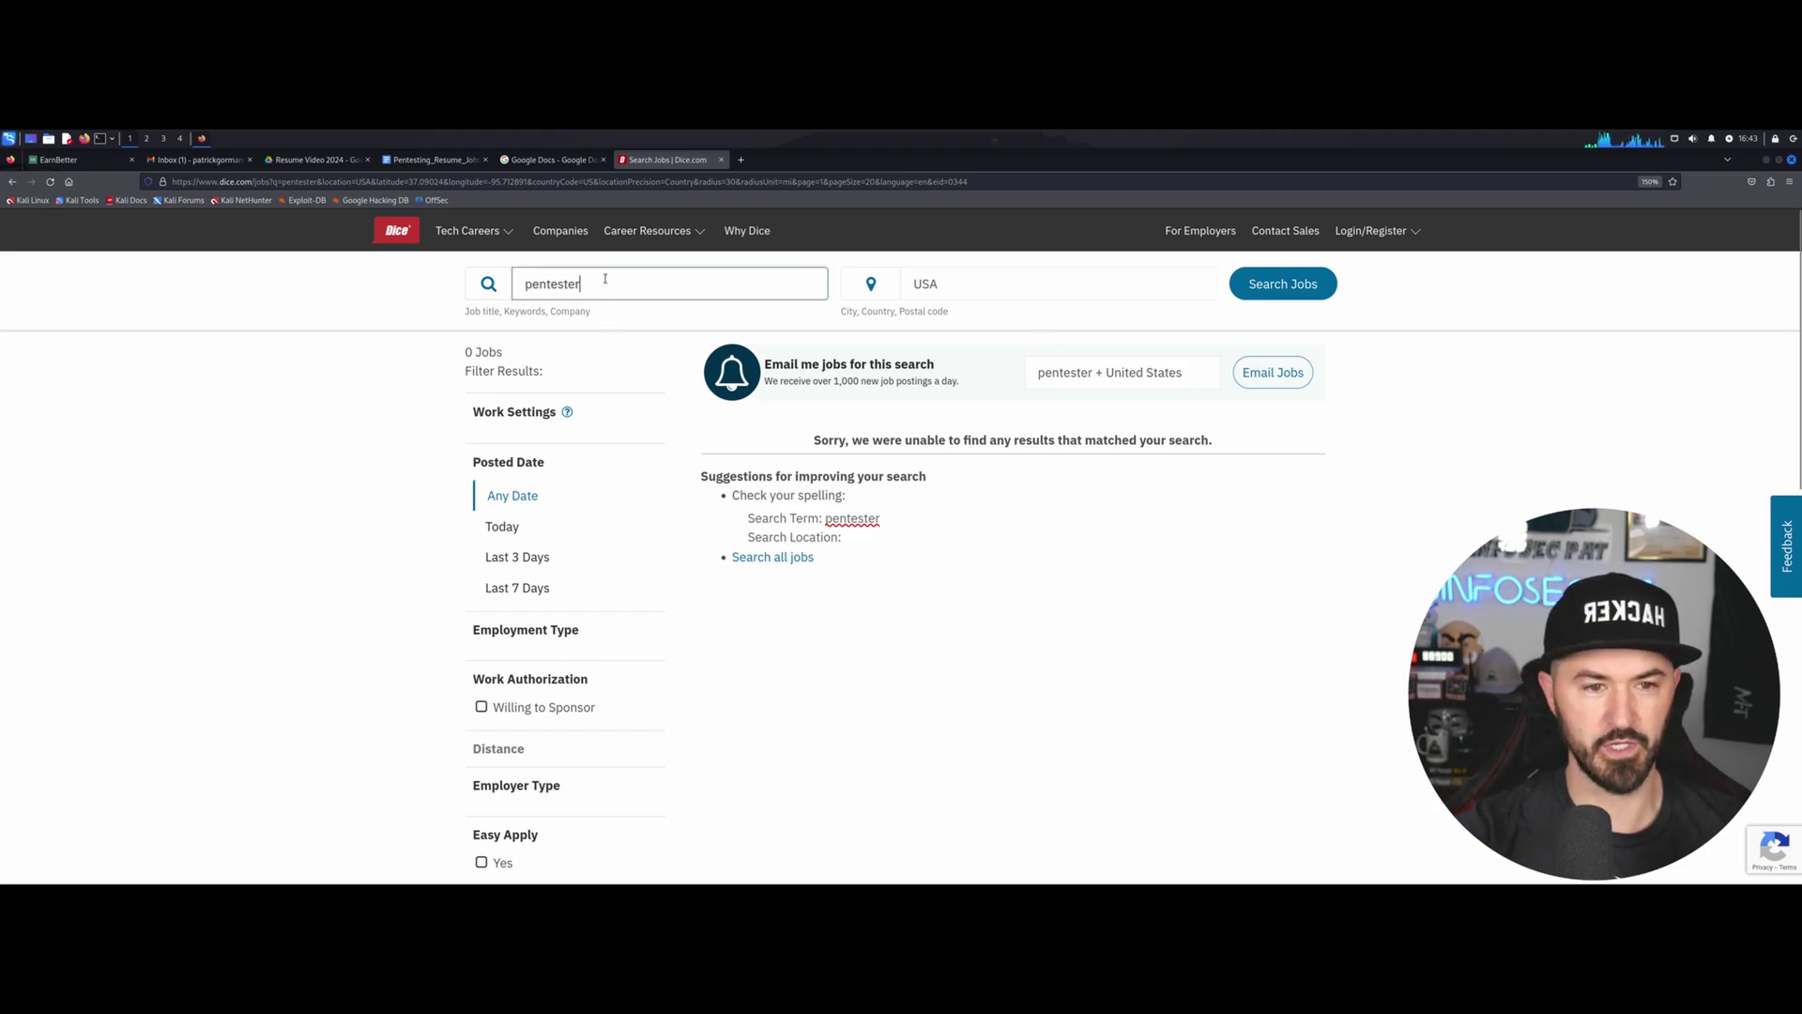
{"action": "double_click", "coordinate": [943, 283]}
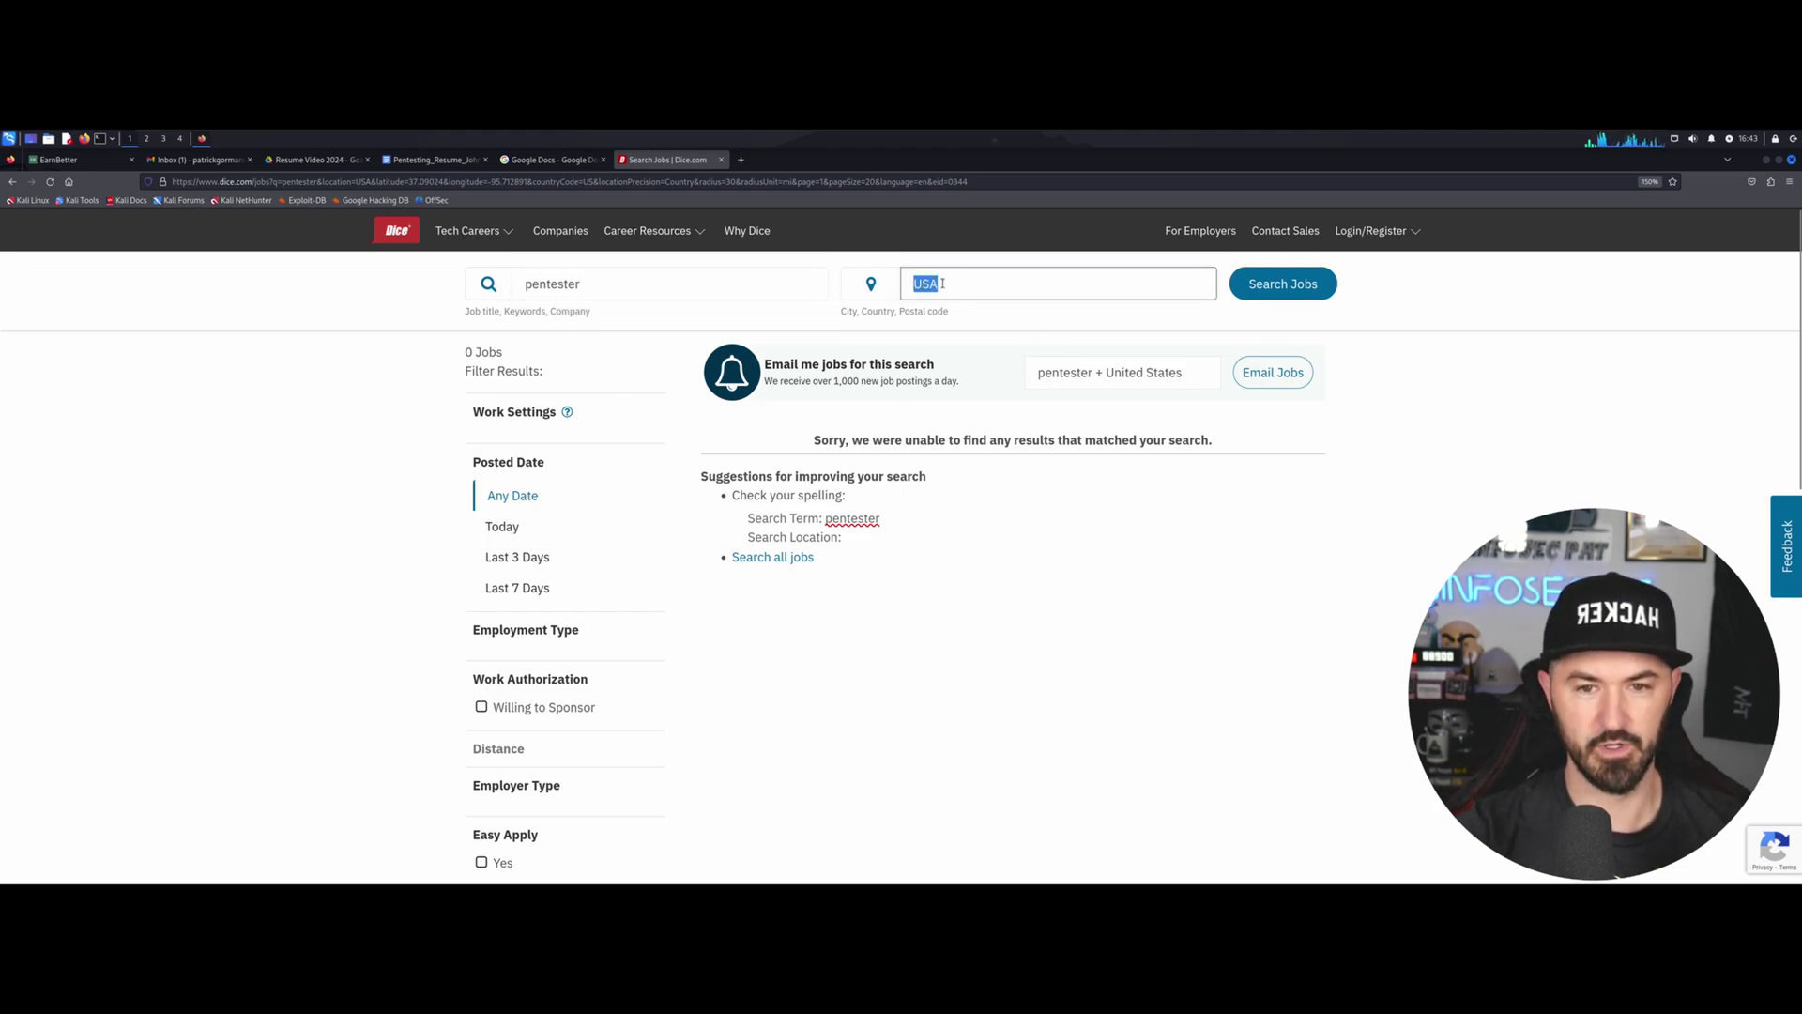
{"action": "key", "text": "BackSpace"}
{"action": "left_click", "coordinate": [1283, 283]}
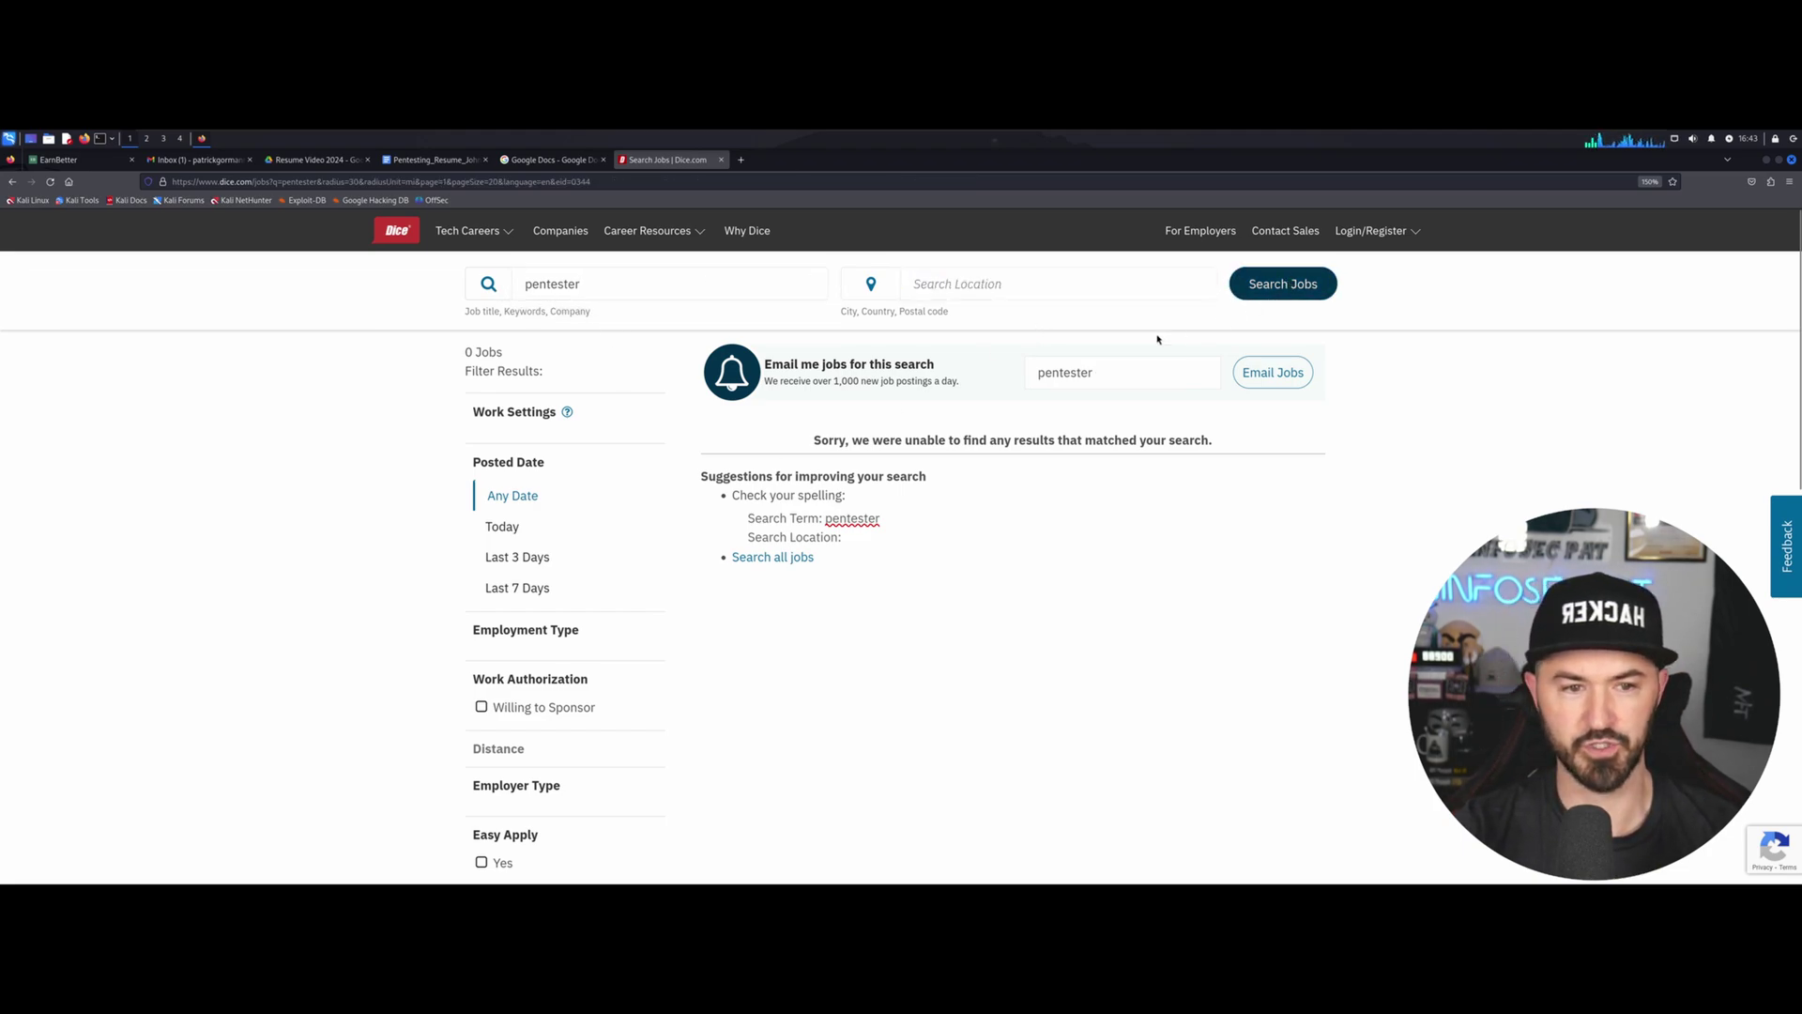
{"action": "double_click", "coordinate": [578, 281]}
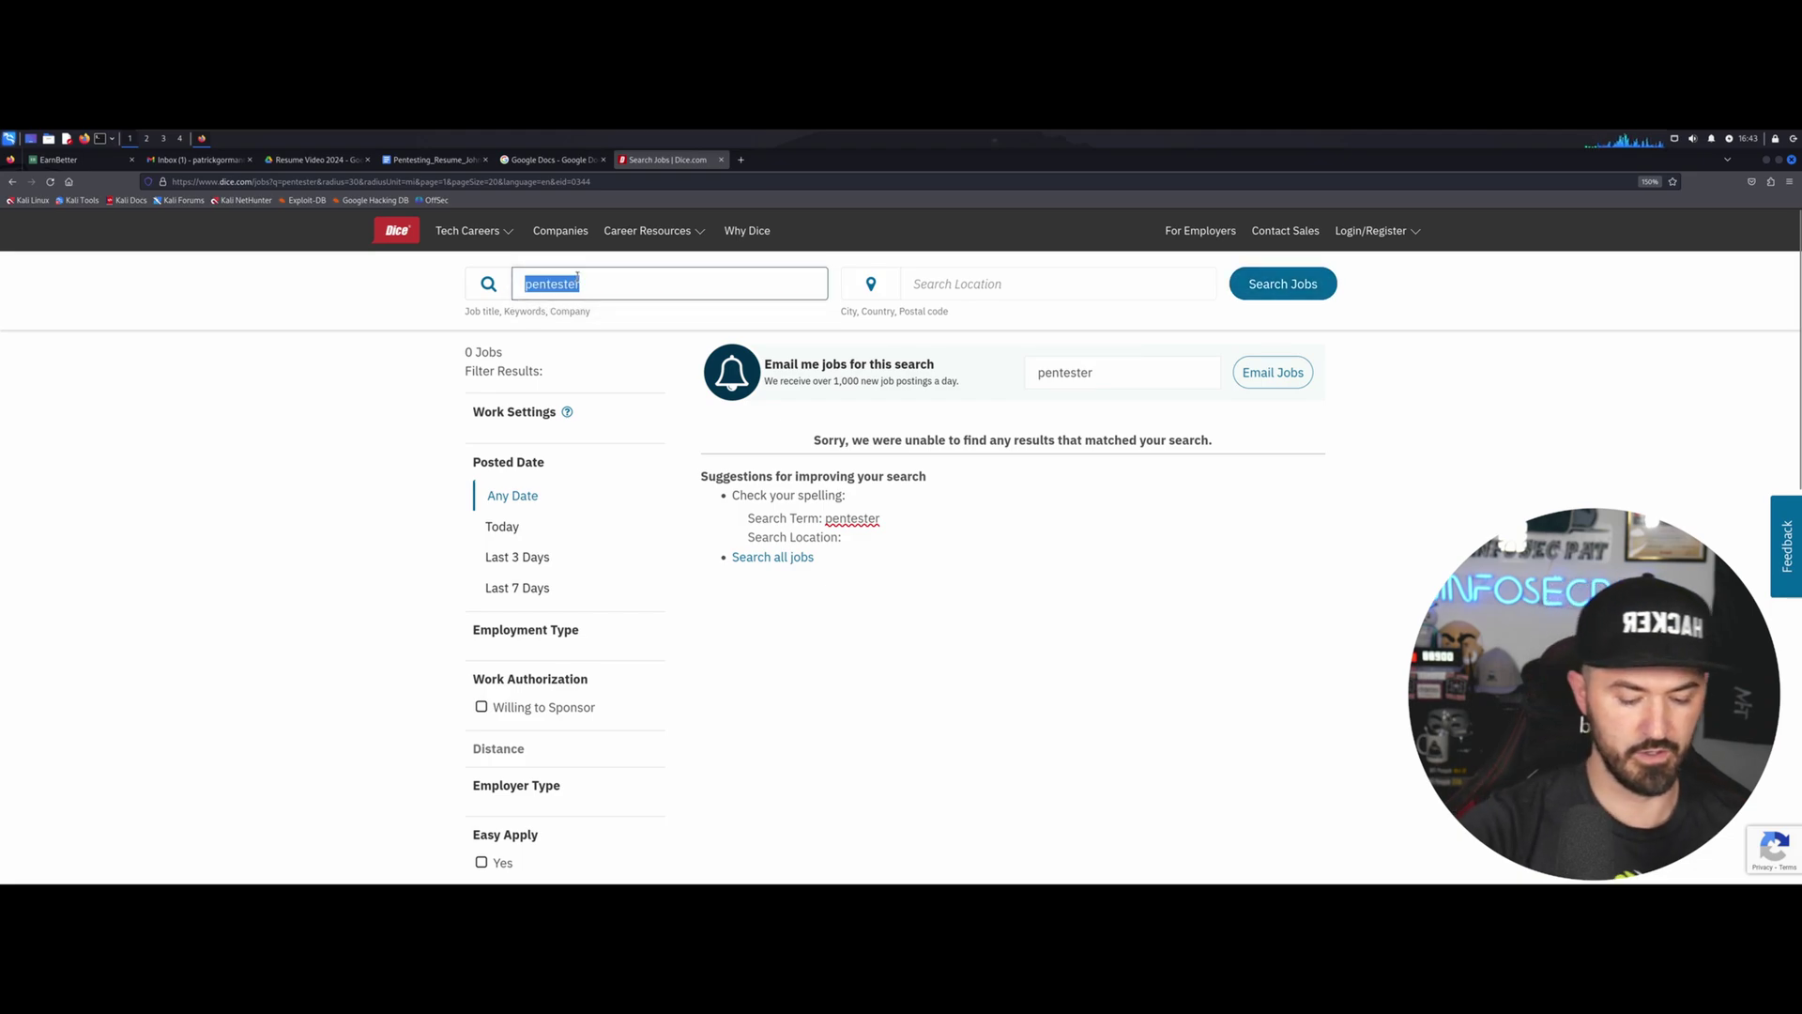
{"action": "type", "text": "pentester"}
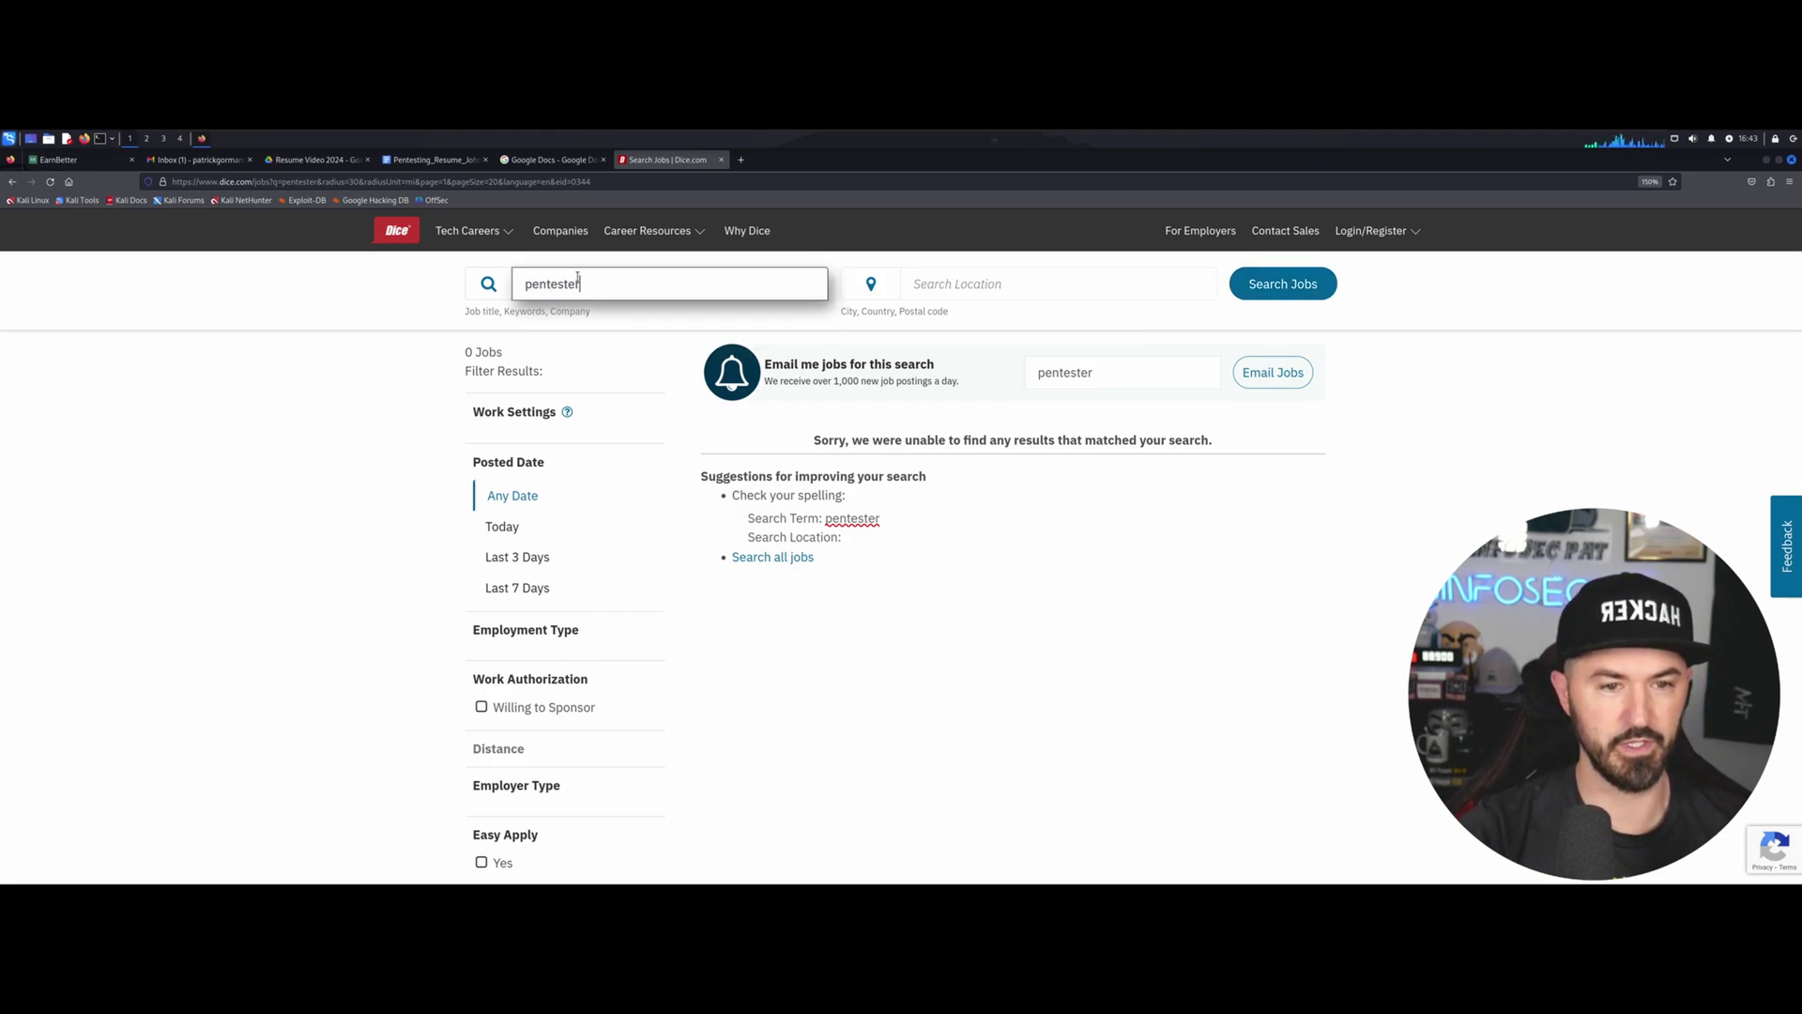
{"action": "key", "text": "BackSpace"}
{"action": "key", "text": "BackSpace"}
{"action": "key", "text": "BackSpace"}
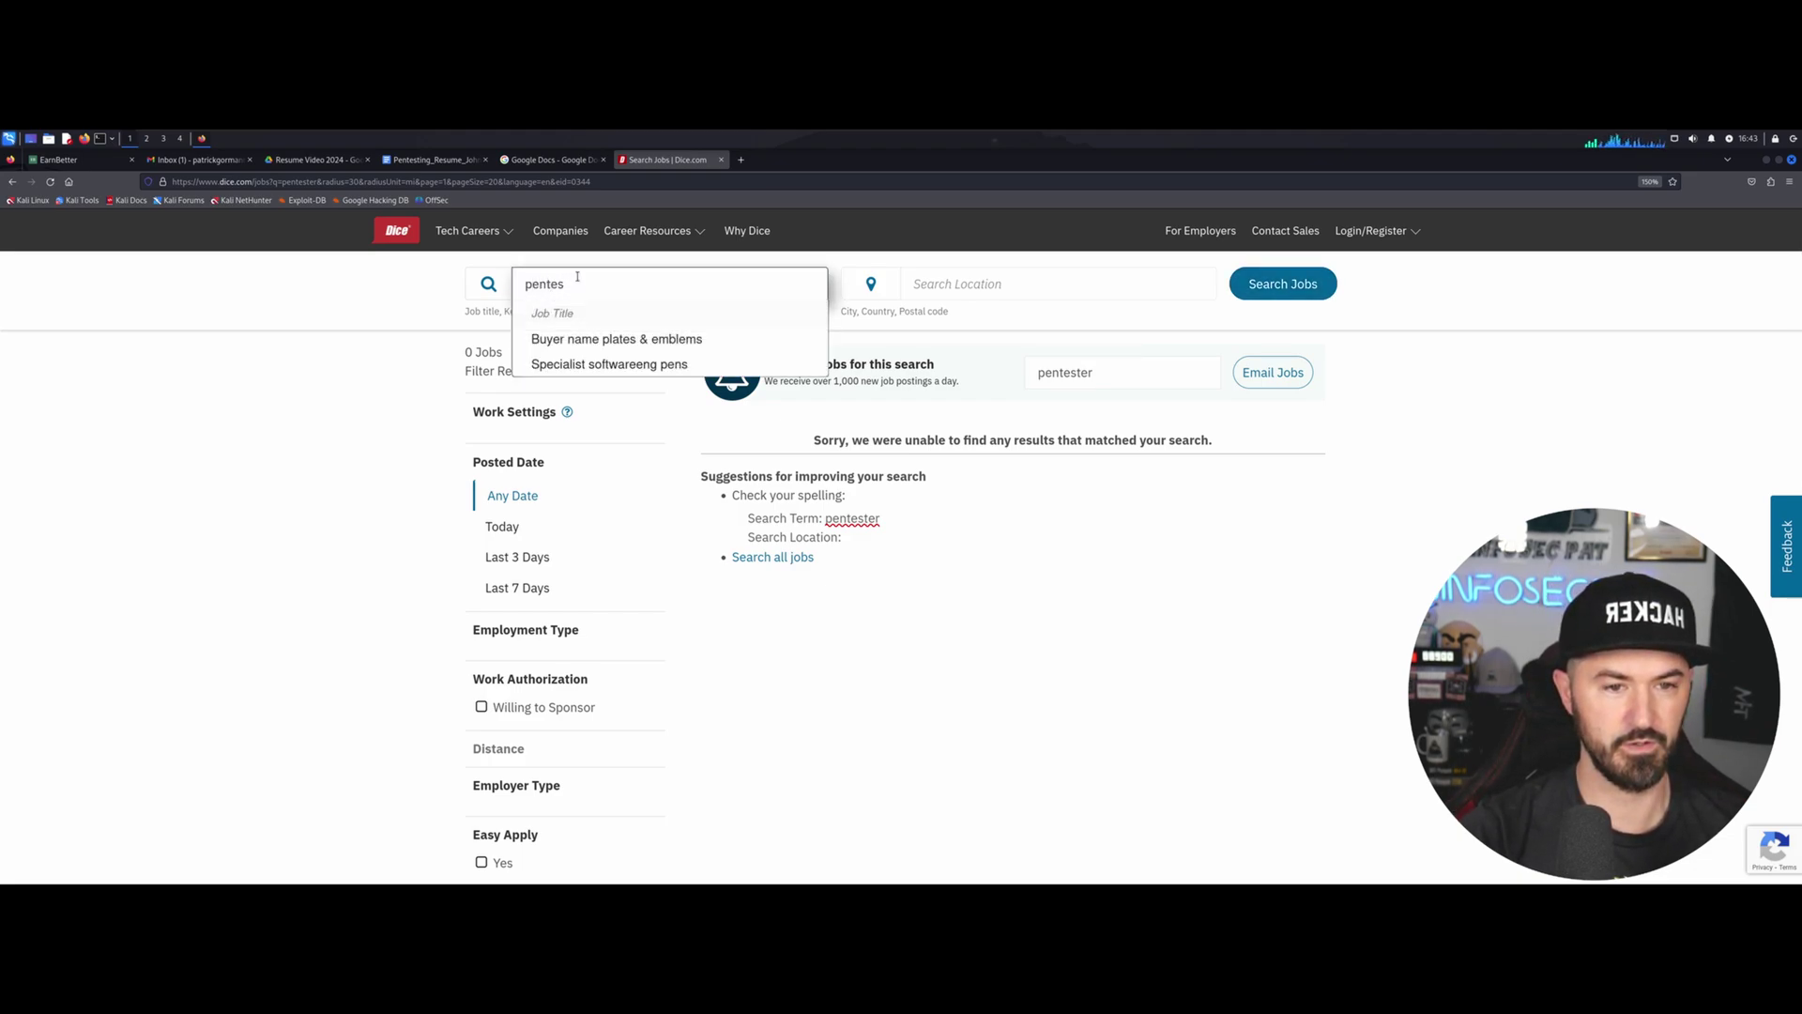
{"action": "key", "text": "BackSpace"}
{"action": "key", "text": "BackSpace"}
{"action": "key", "text": "BackSpace"}
{"action": "key", "text": "BackSpace"}
{"action": "key", "text": "BackSpace"}
{"action": "key", "text": "BackSpace"}
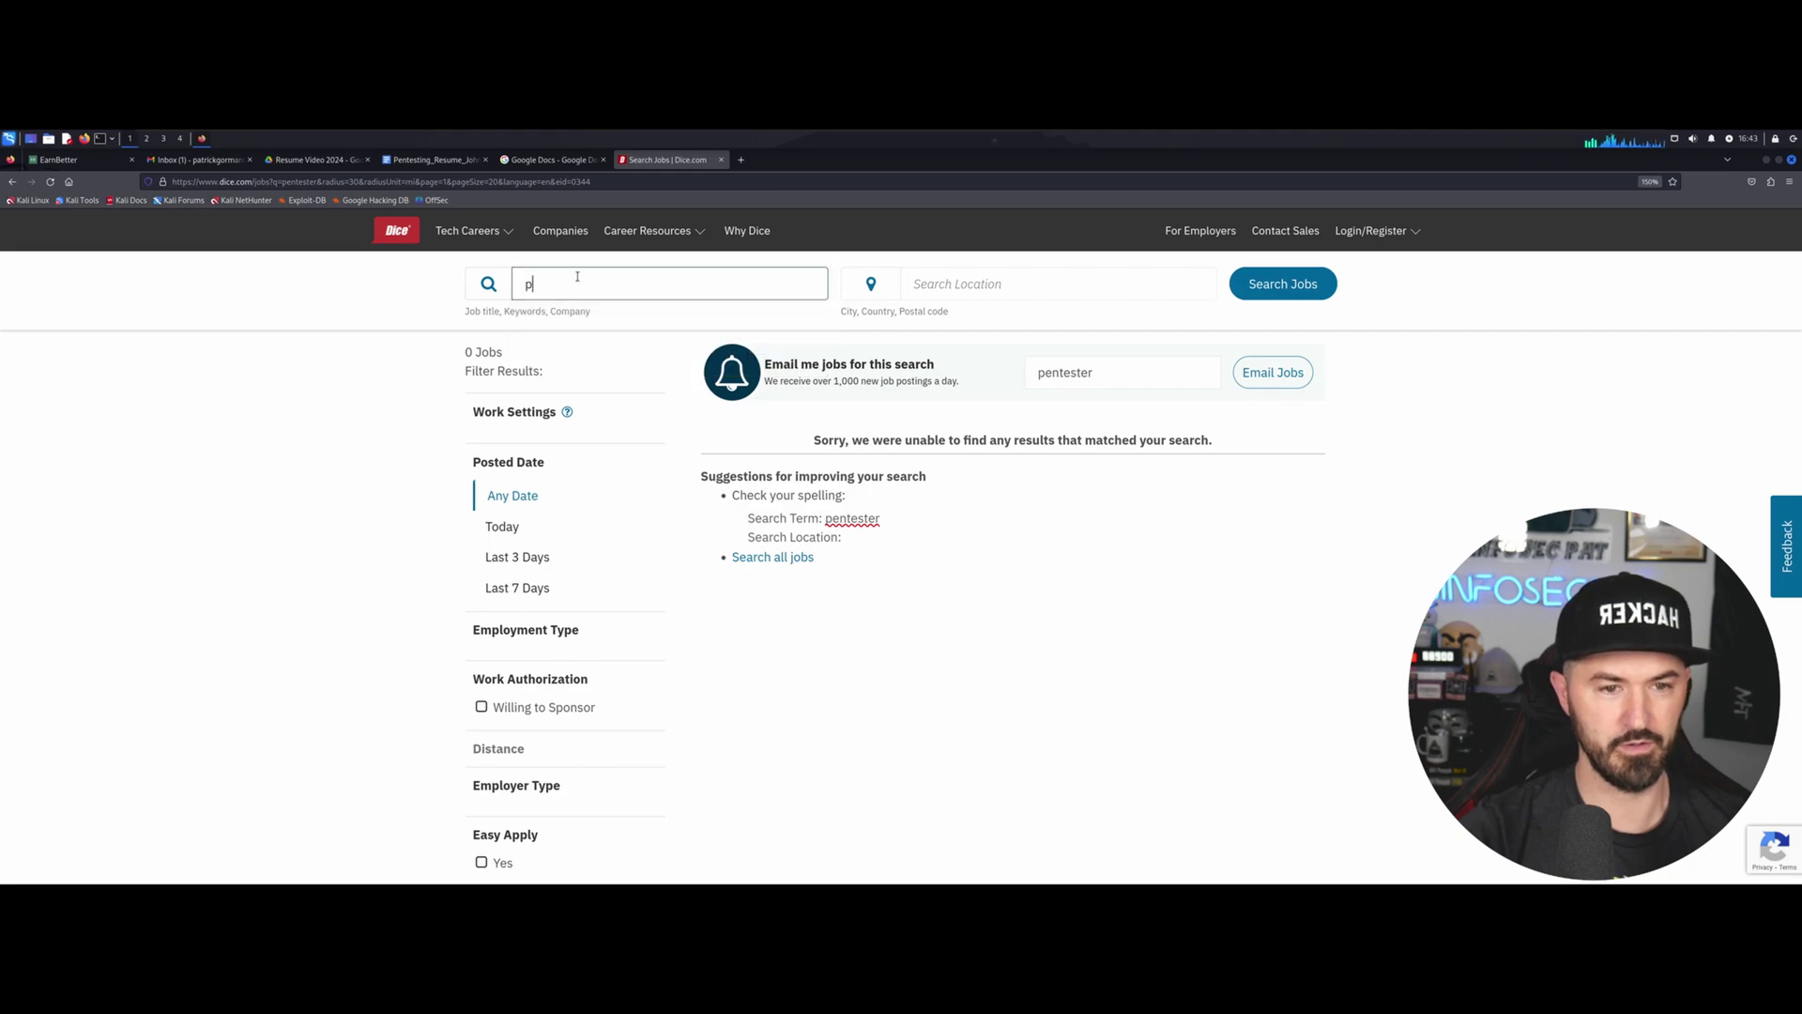
{"action": "type", "text": "cybersecurity"}
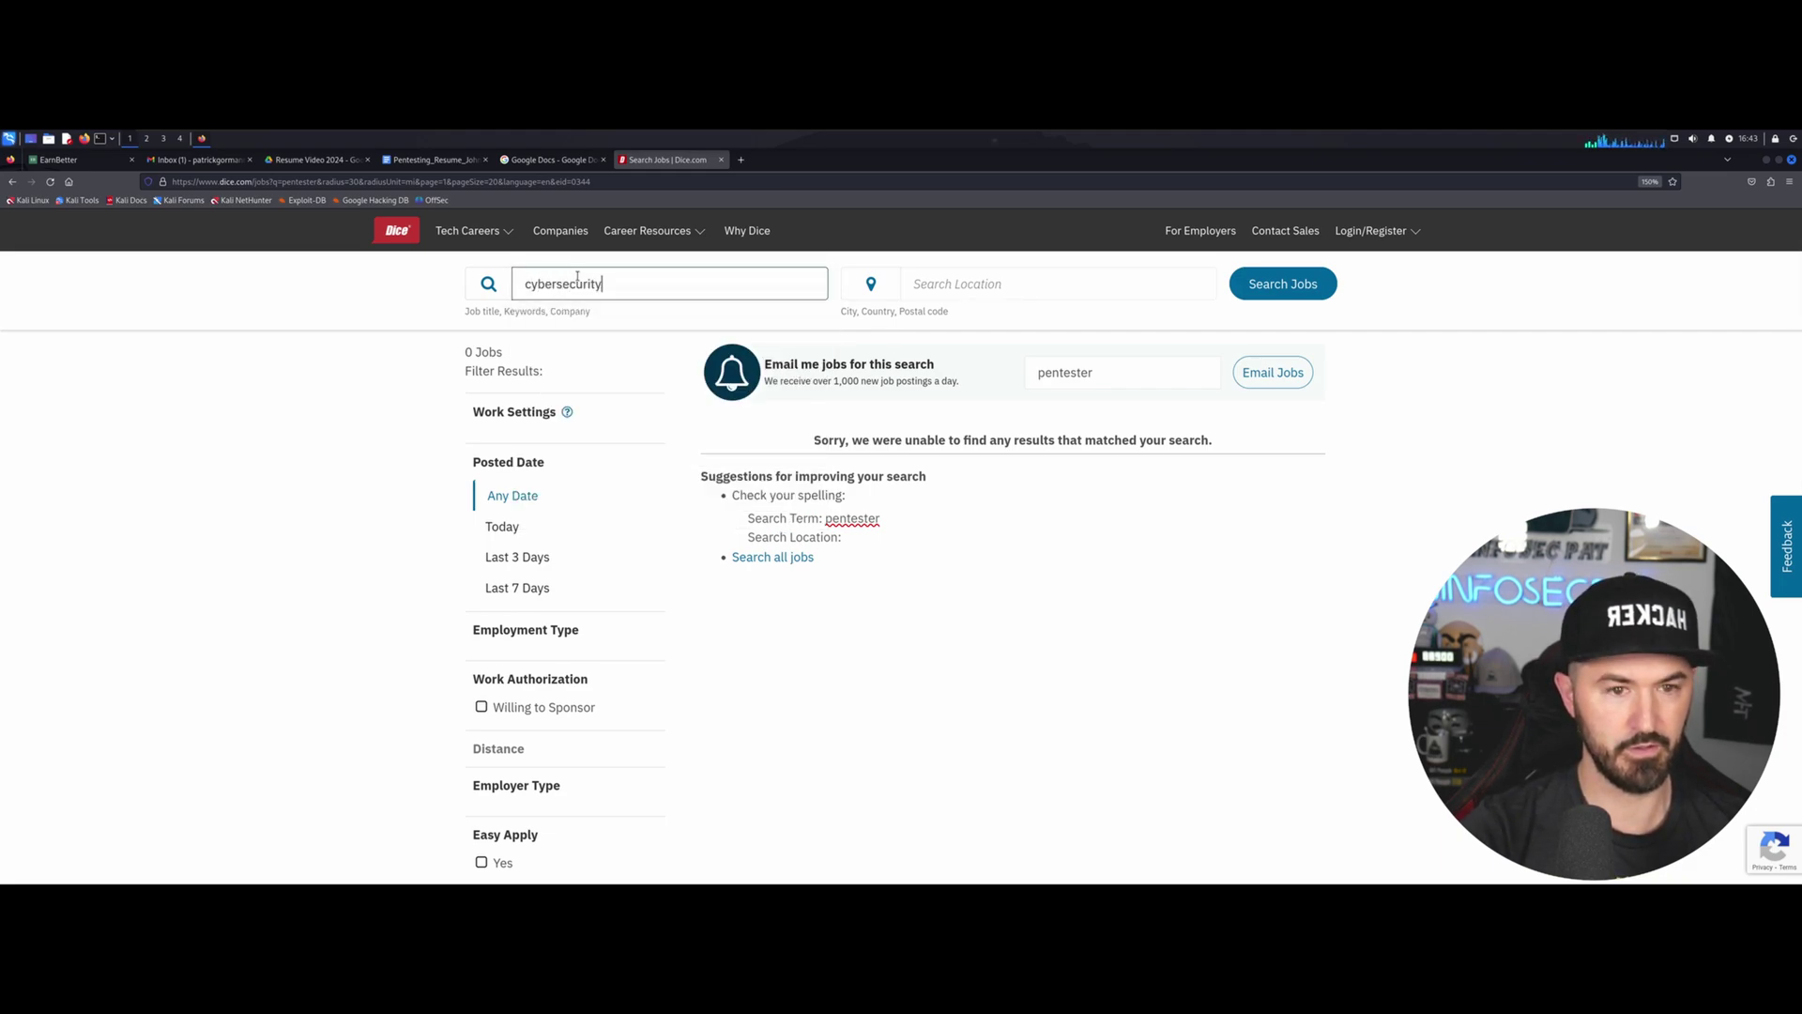
{"action": "key", "text": "Return"}
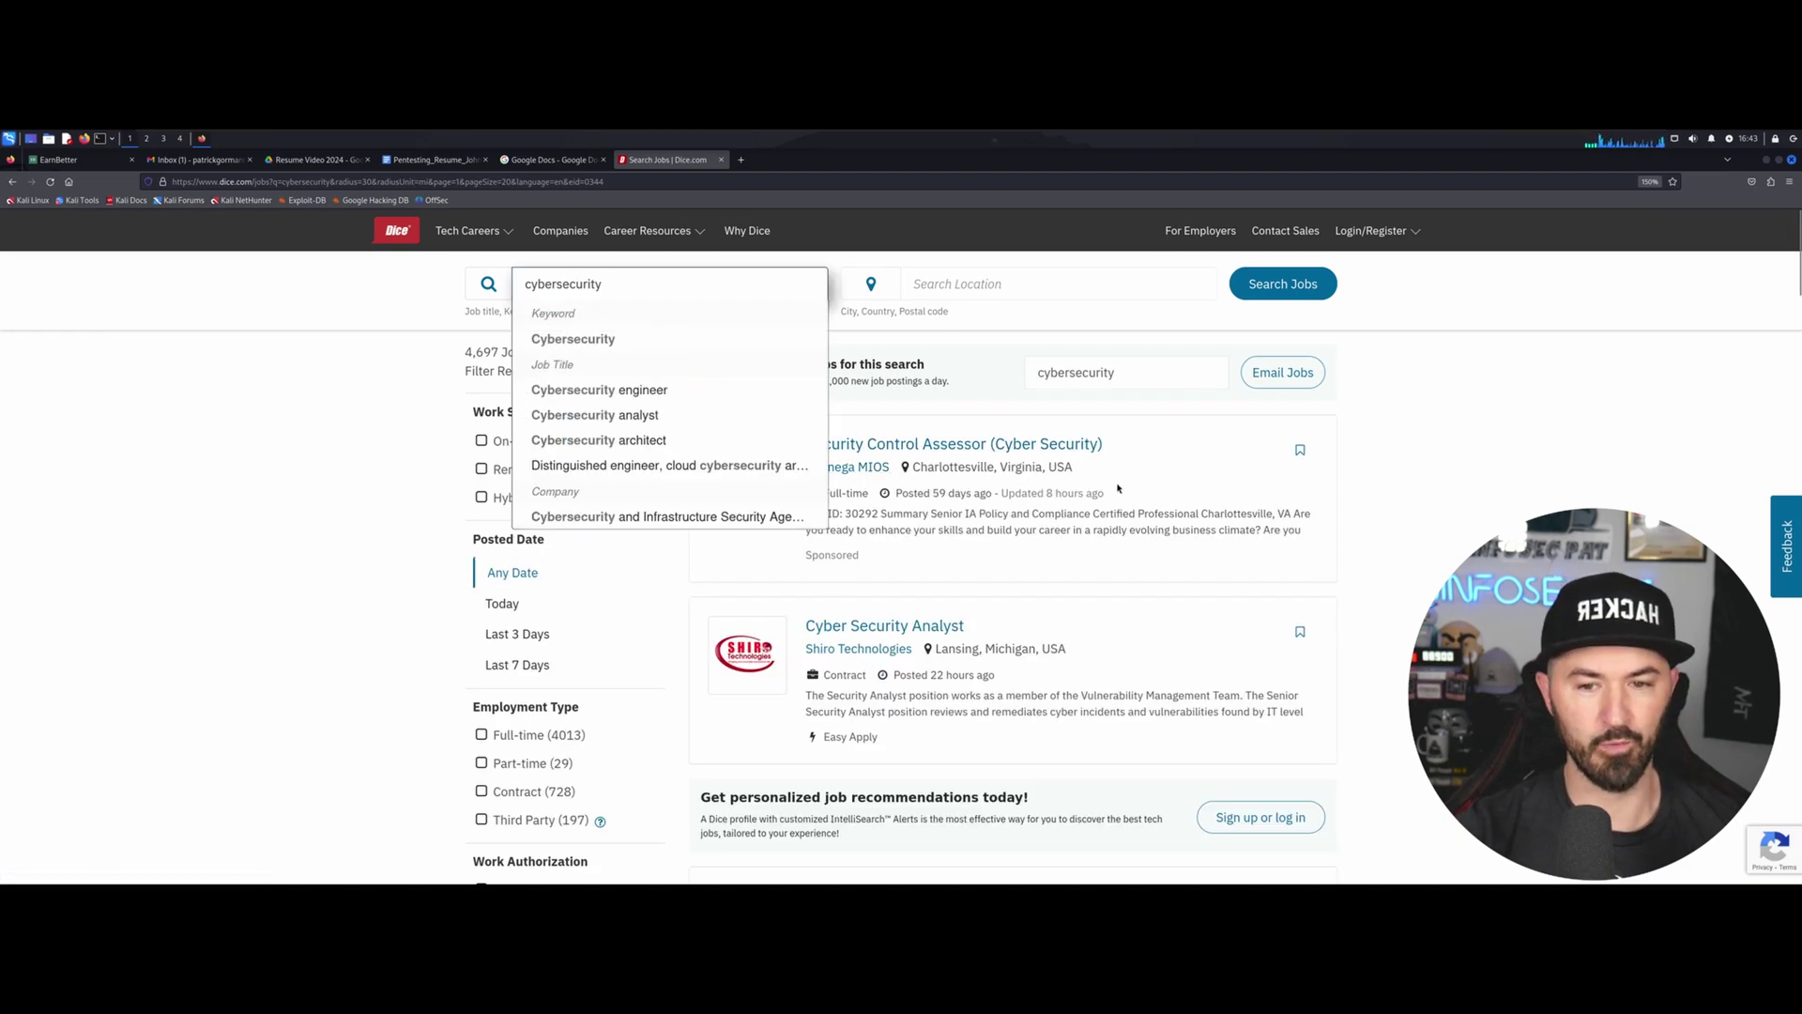
Open the Shiro Technologies Cyber Security Analyst job posting from the results.
{"action": "scroll", "coordinate": [921, 545], "scroll_direction": "down", "scroll_amount": 5}
{"action": "scroll", "coordinate": [968, 597], "scroll_direction": "up", "scroll_amount": 4}
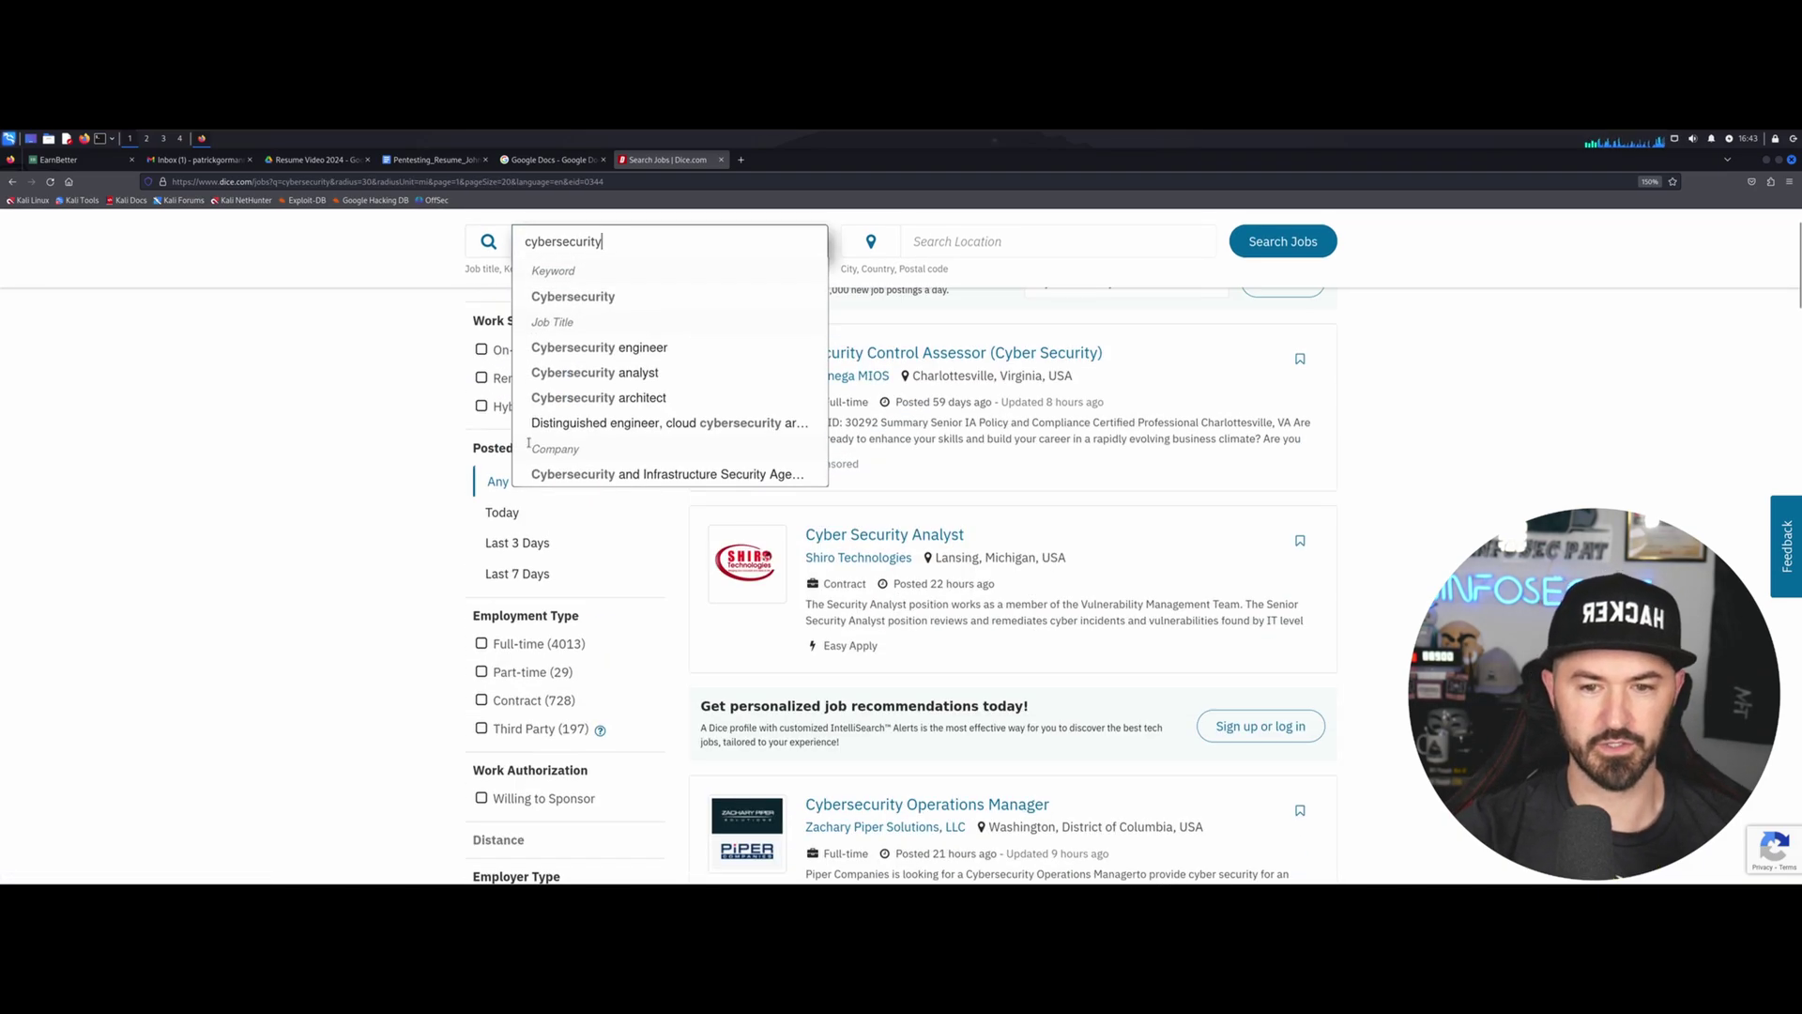
{"action": "left_click", "coordinate": [204, 458]}
{"action": "scroll", "coordinate": [942, 424], "scroll_direction": "up", "scroll_amount": 1}
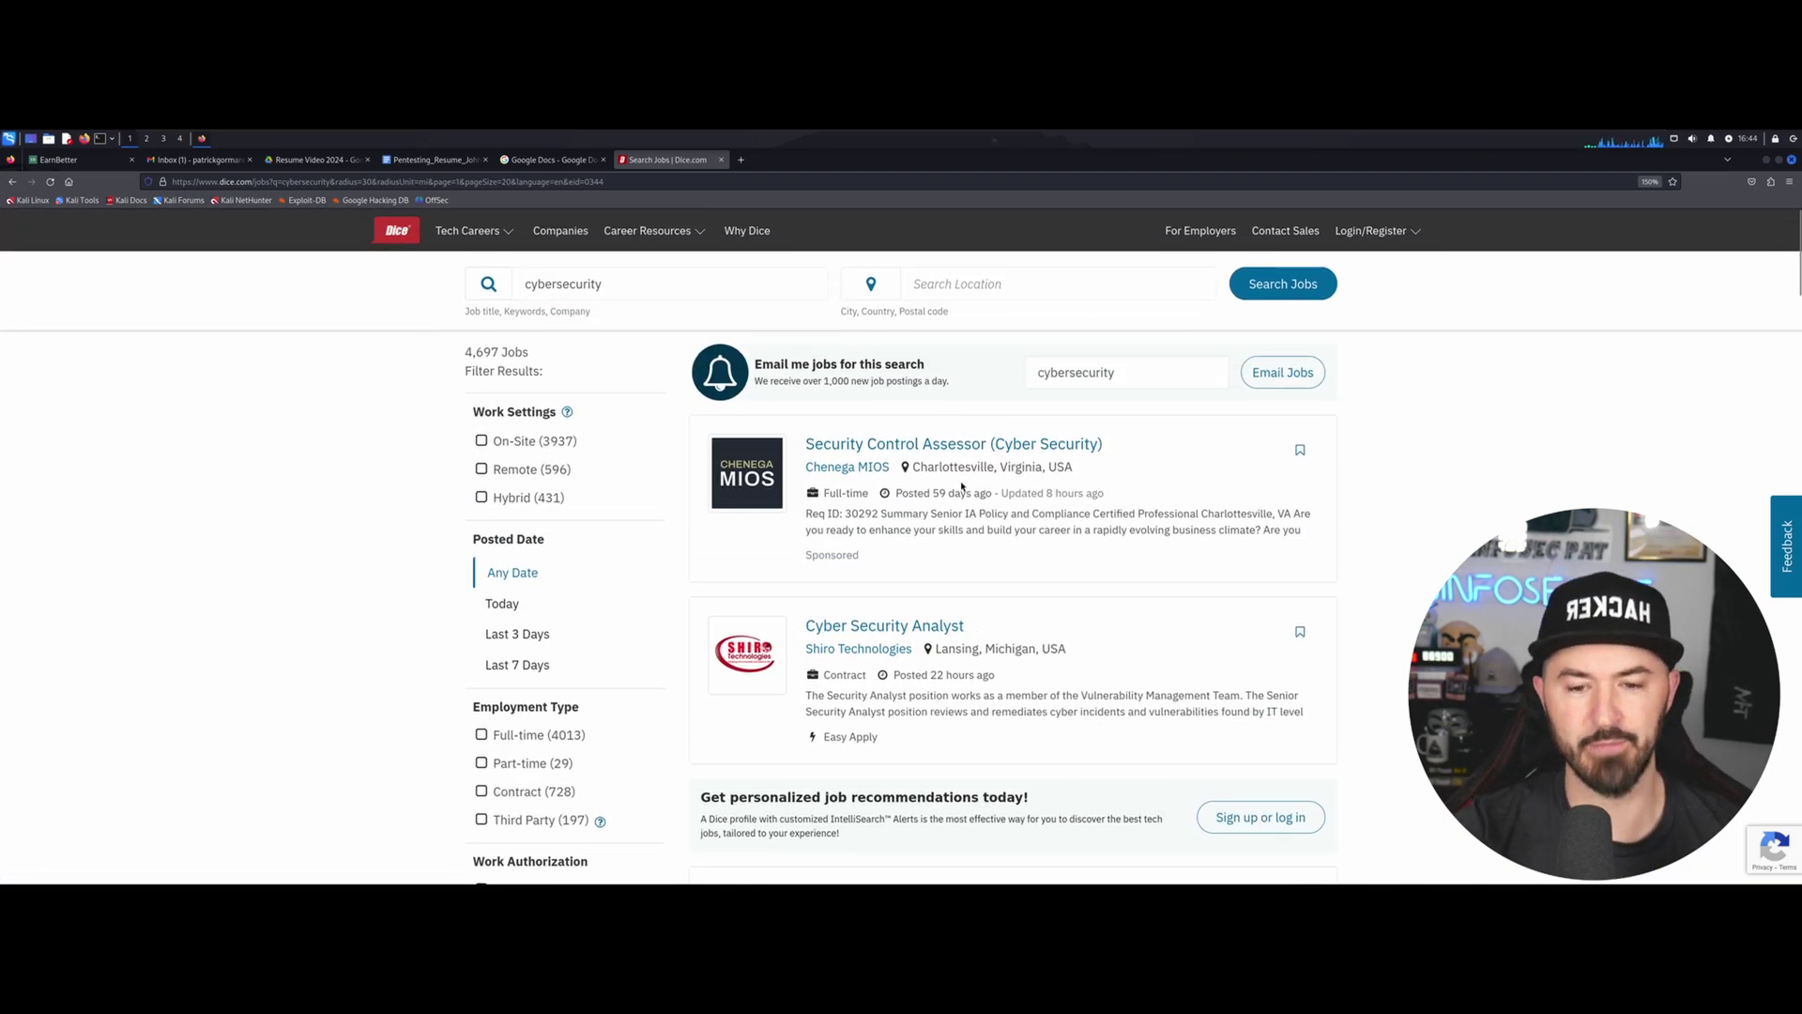
{"action": "left_click", "coordinate": [942, 627]}
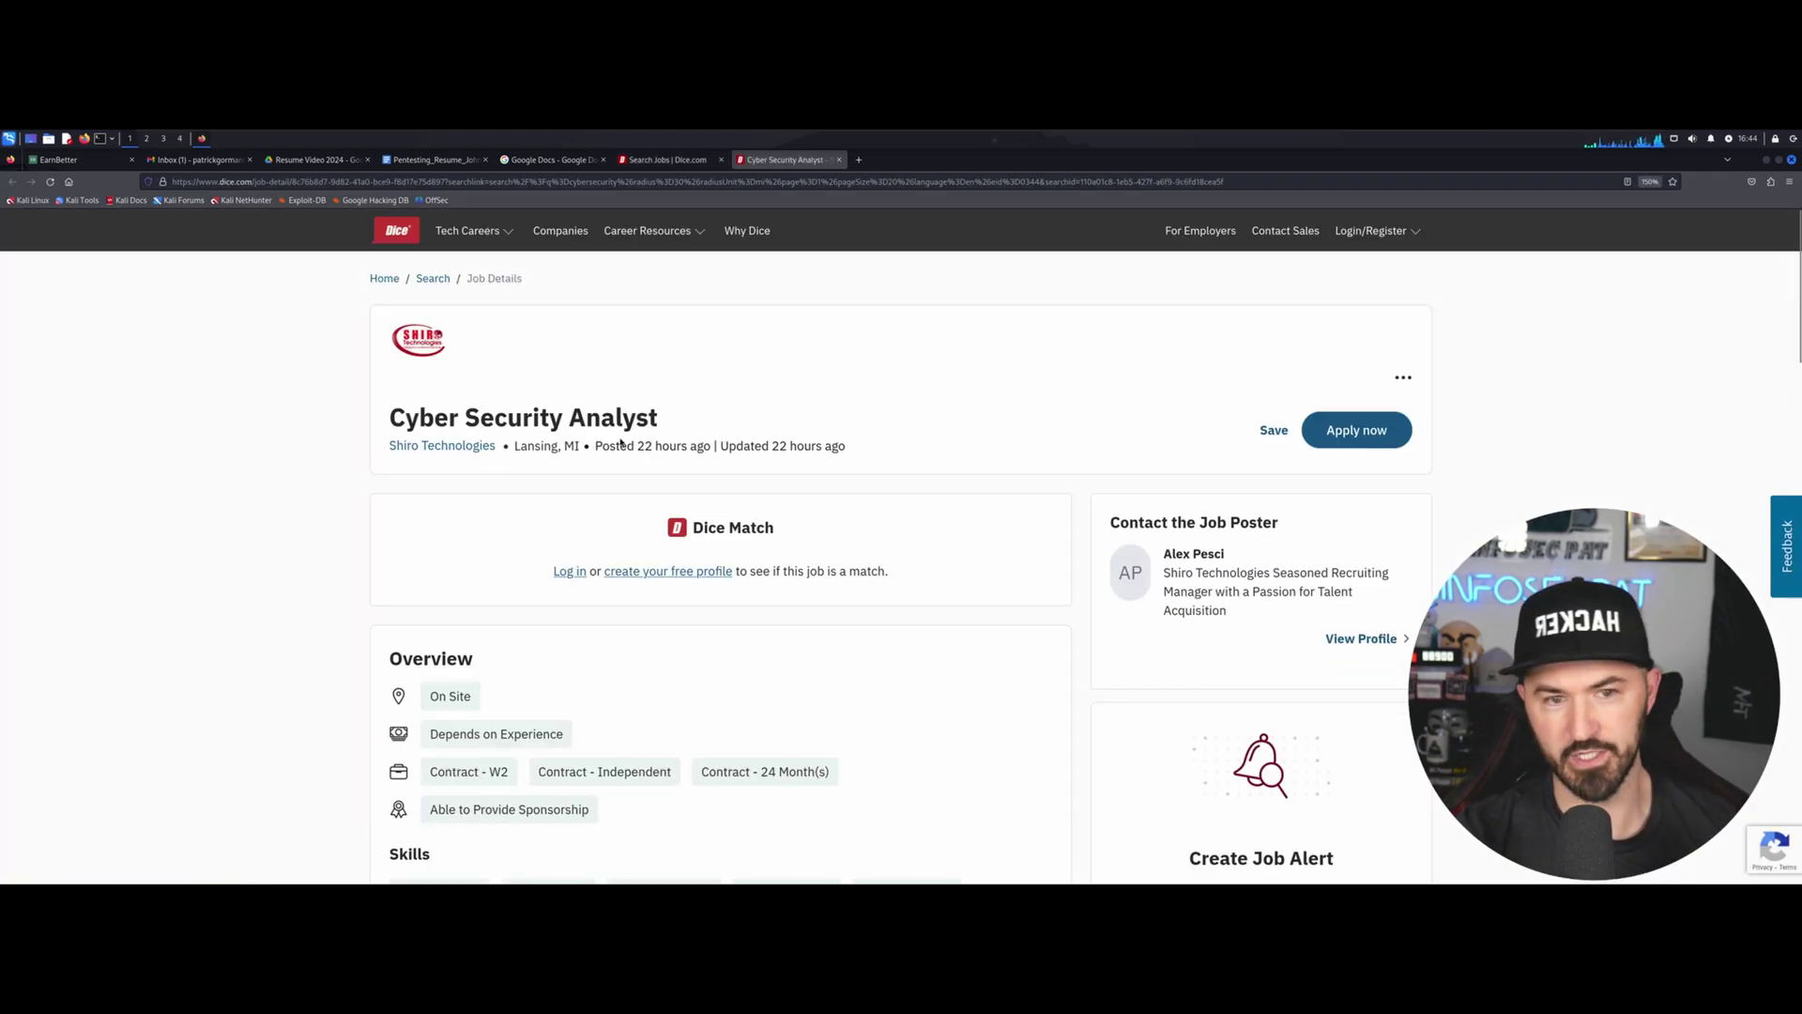
Expand the full job description and highlight the Long Job Description duties.
{"action": "scroll", "coordinate": [618, 438], "scroll_direction": "down", "scroll_amount": 3}
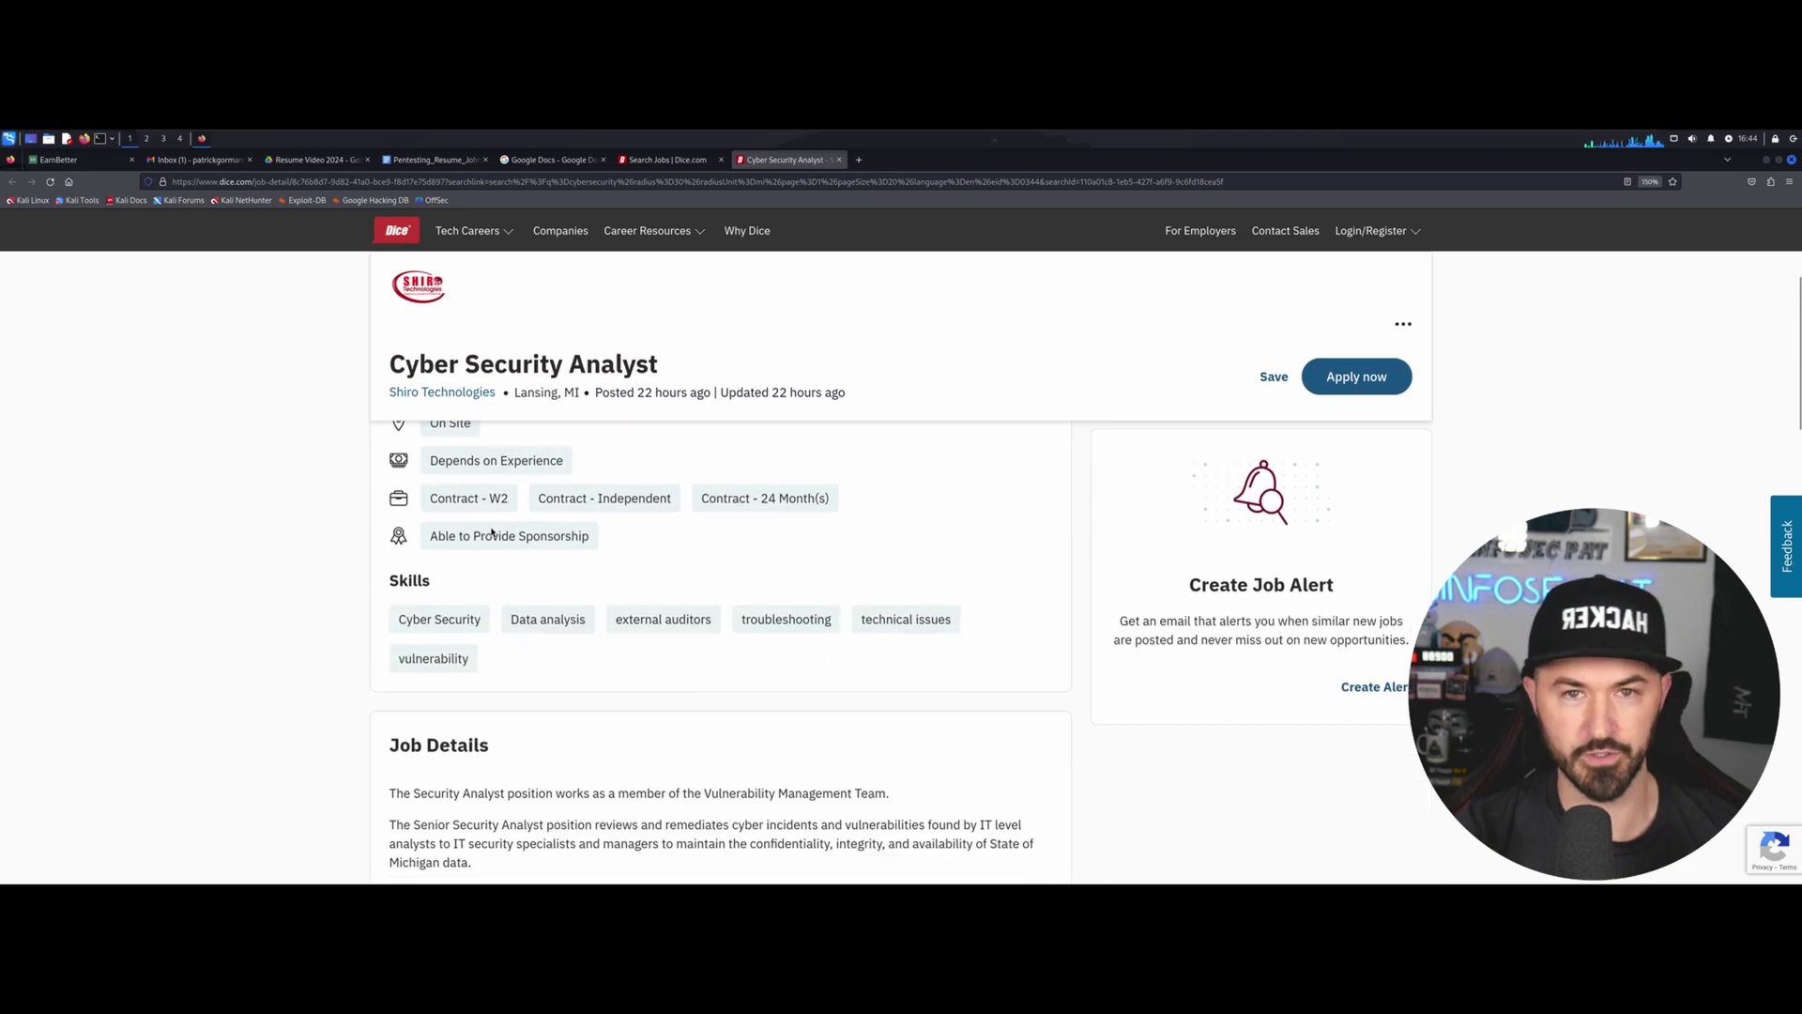
{"action": "scroll", "coordinate": [490, 527], "scroll_direction": "down", "scroll_amount": 4}
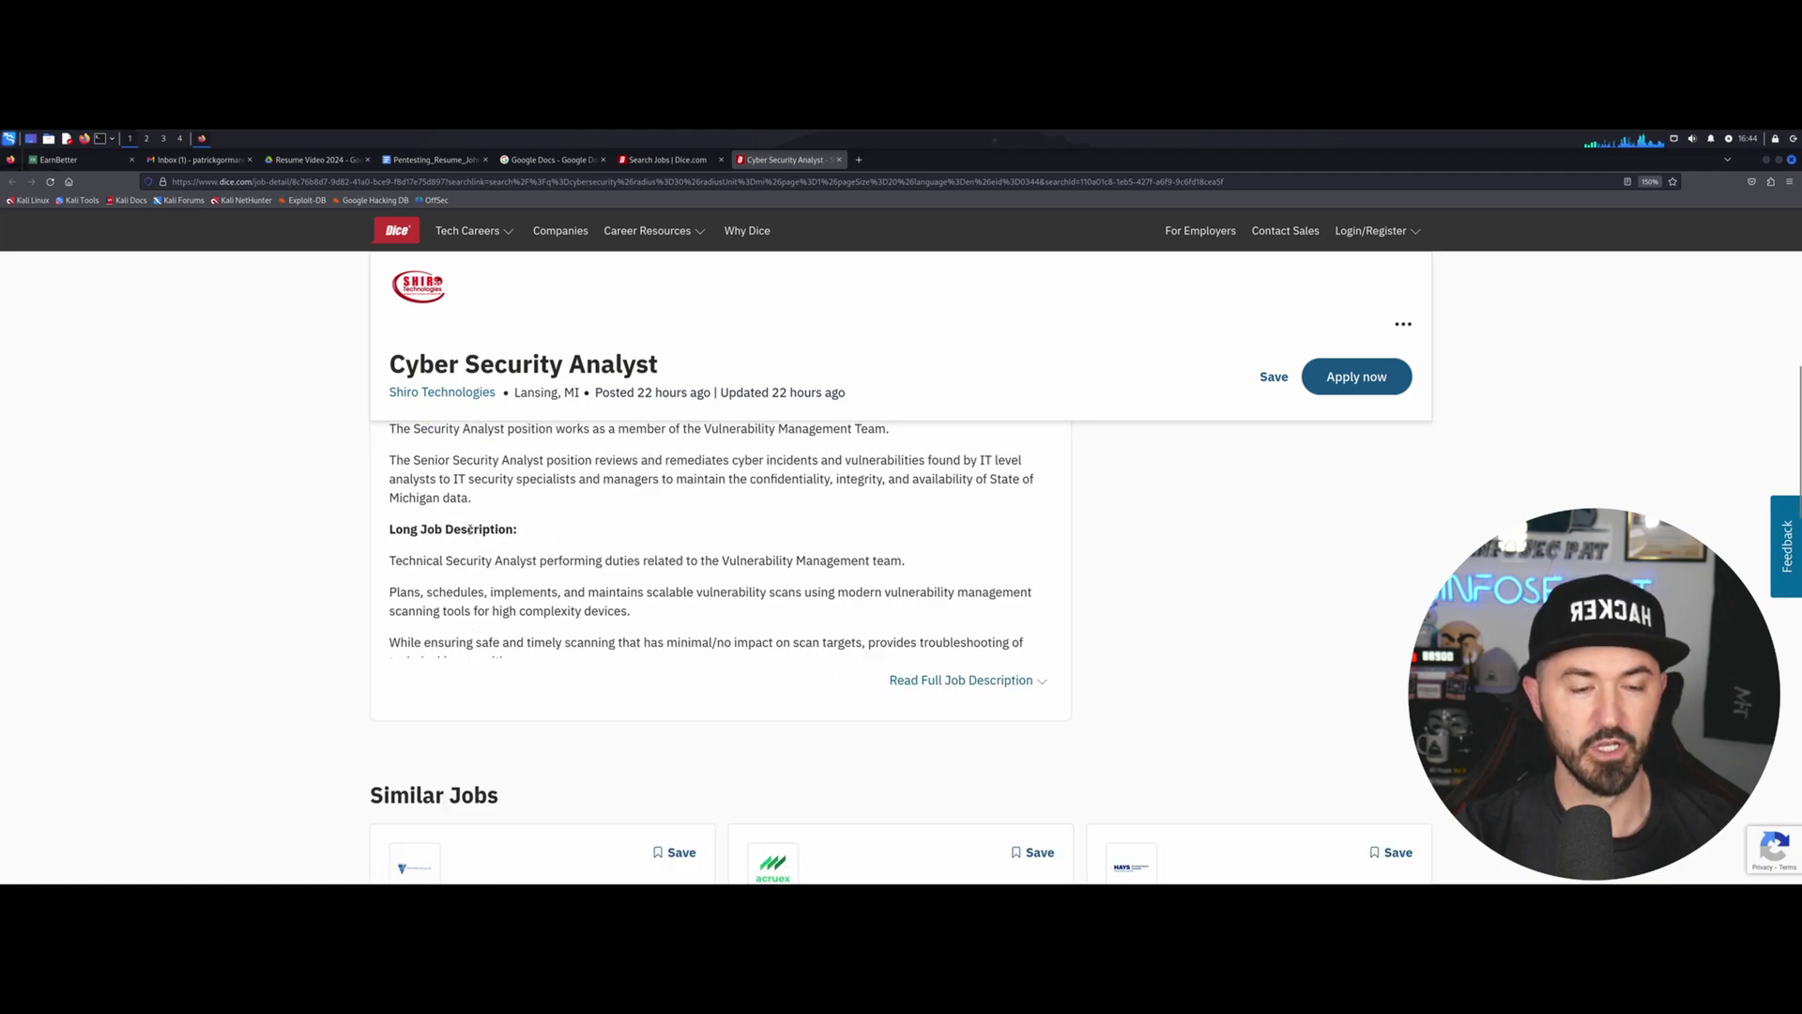
{"action": "scroll", "coordinate": [933, 714], "scroll_direction": "up", "scroll_amount": 1}
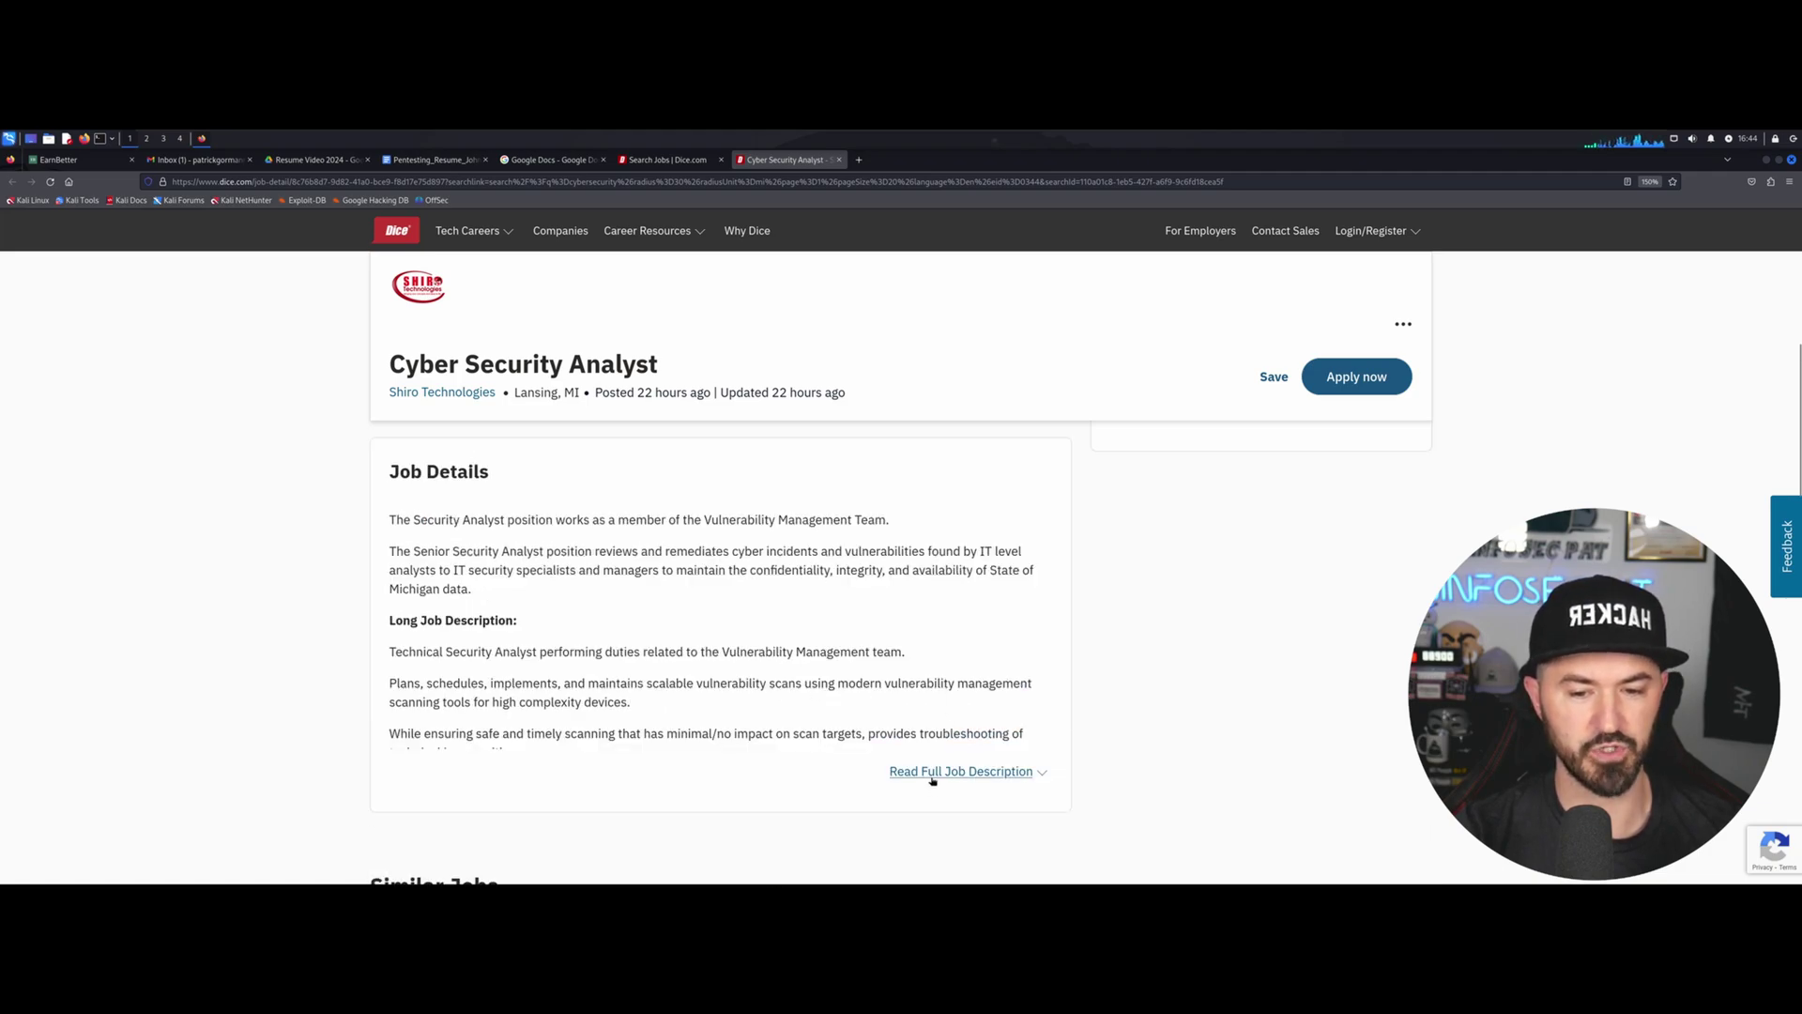
{"action": "left_click", "coordinate": [934, 774]}
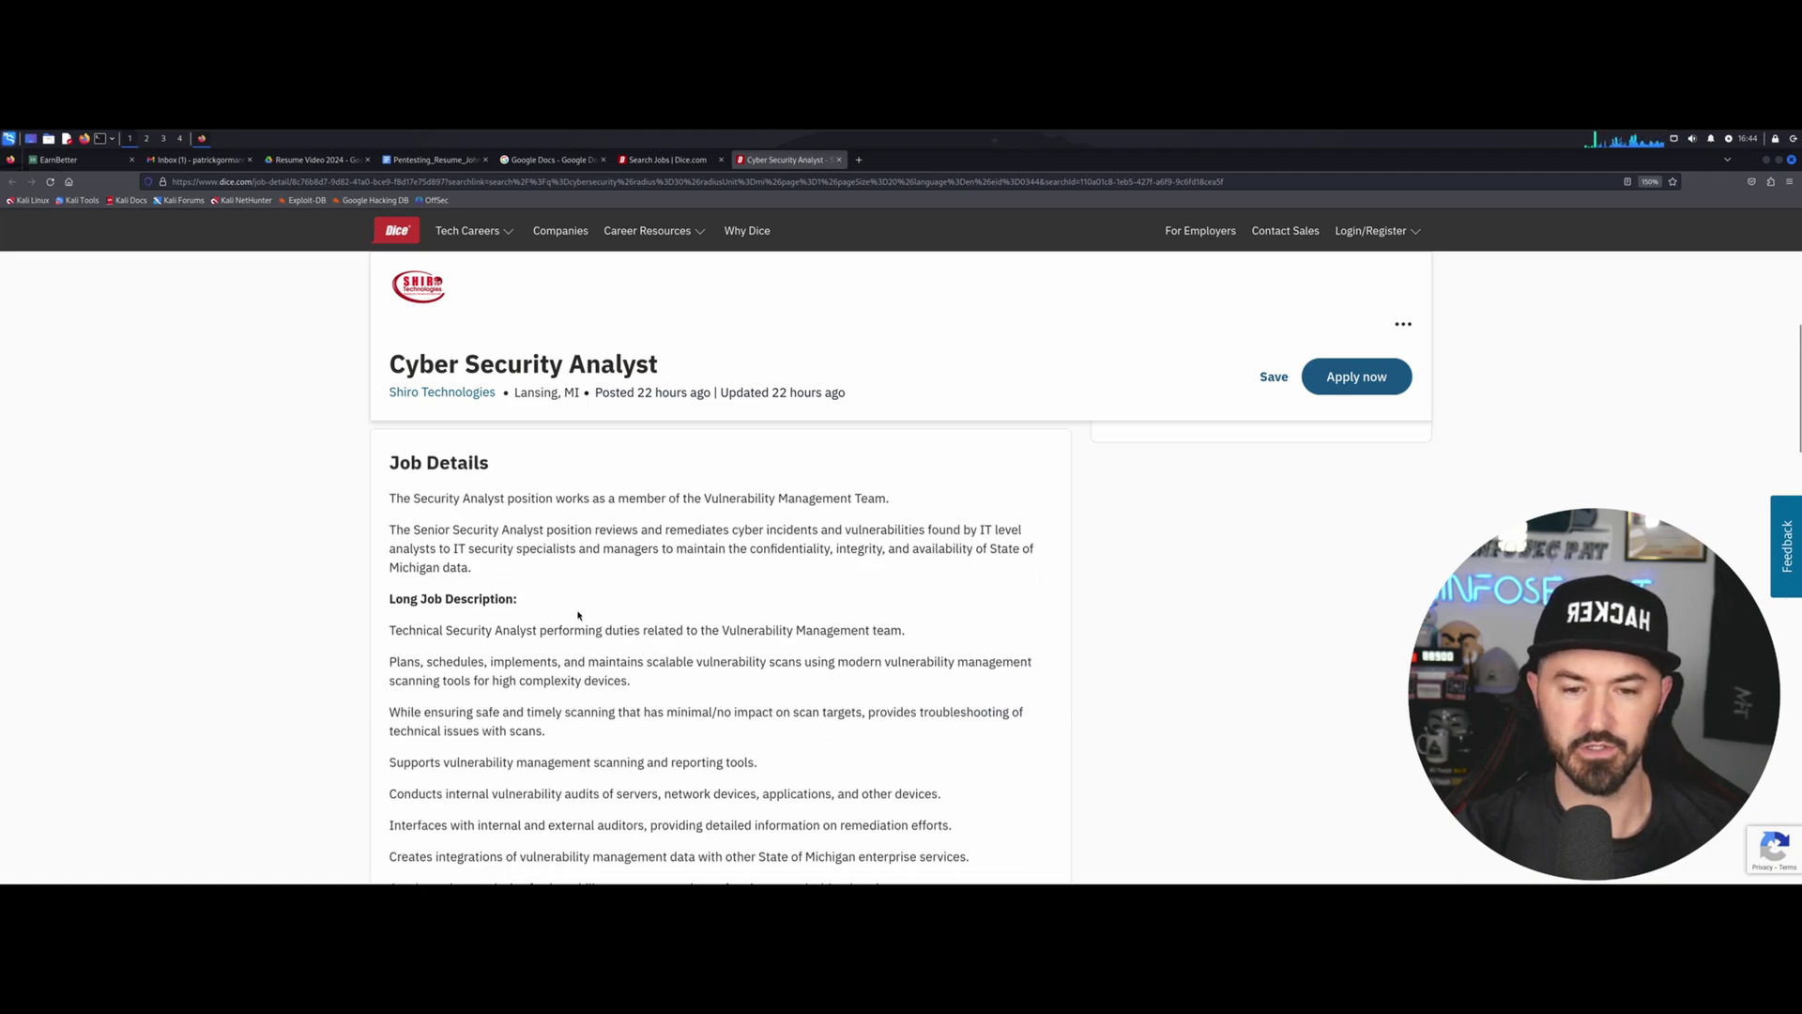
{"action": "scroll", "coordinate": [577, 612], "scroll_direction": "down", "scroll_amount": 2}
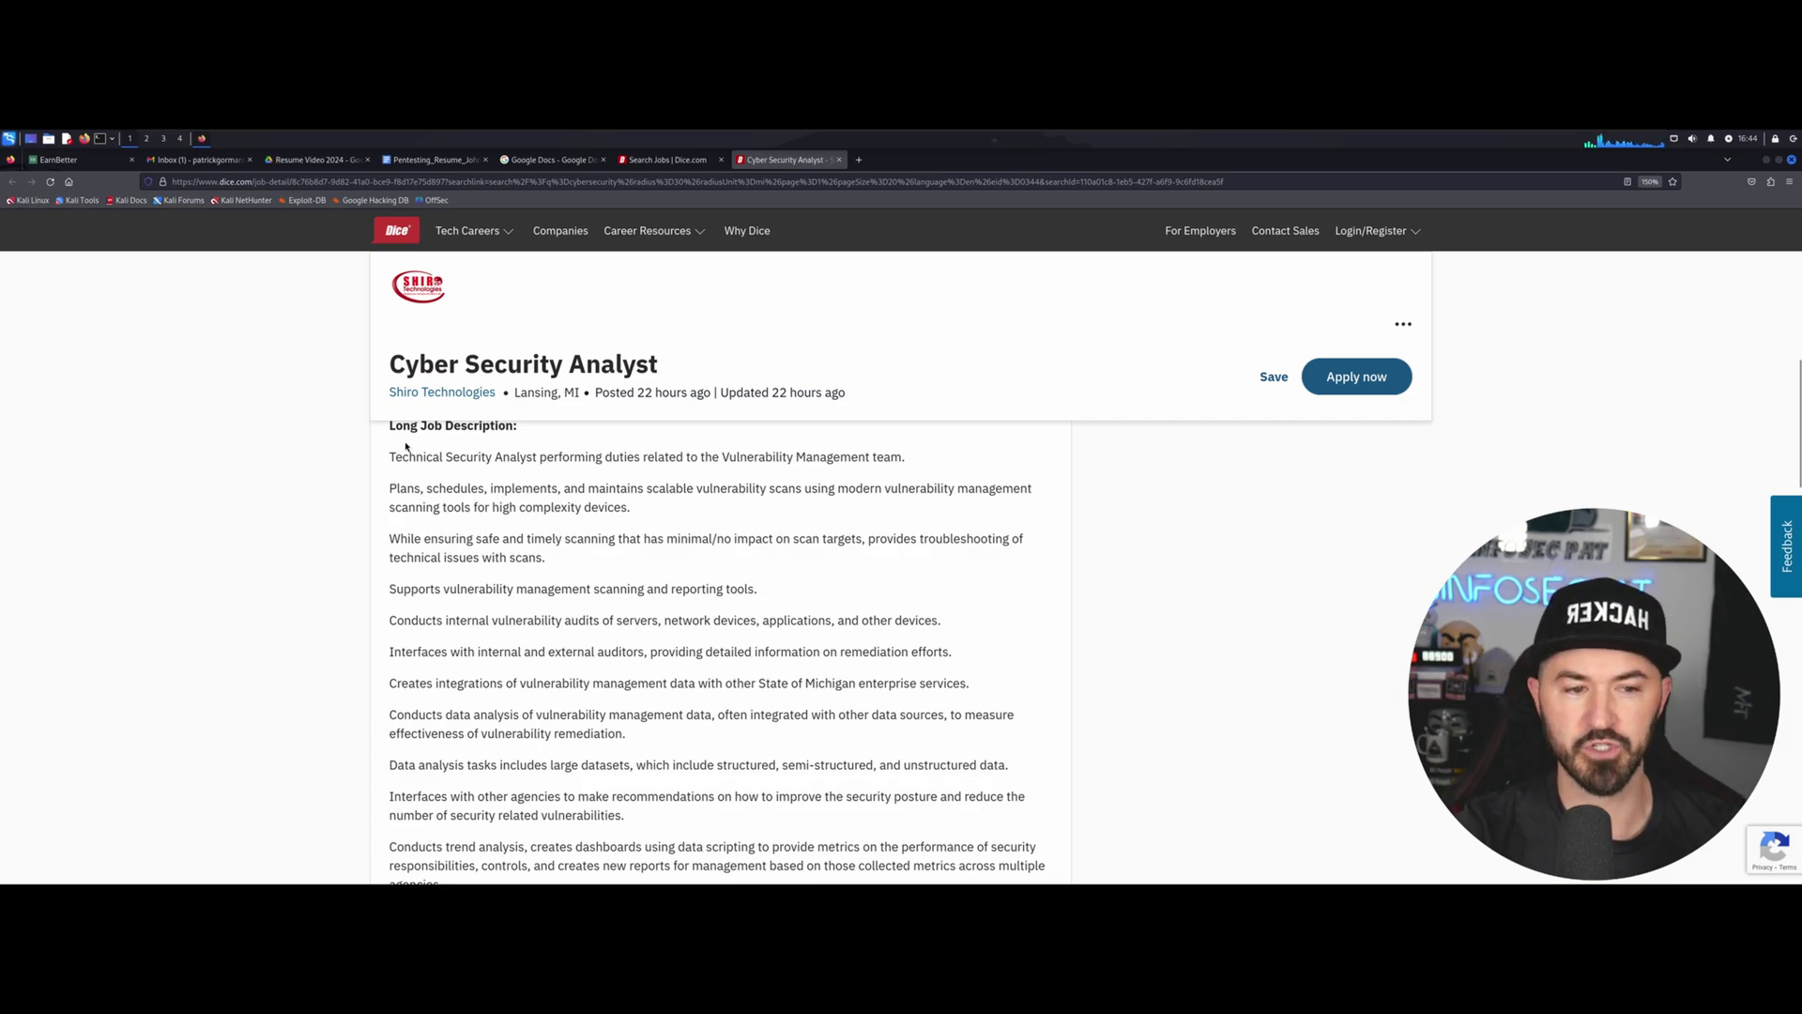
{"action": "left_click_drag", "start_coordinate": [402, 458], "coordinate": [881, 732]}
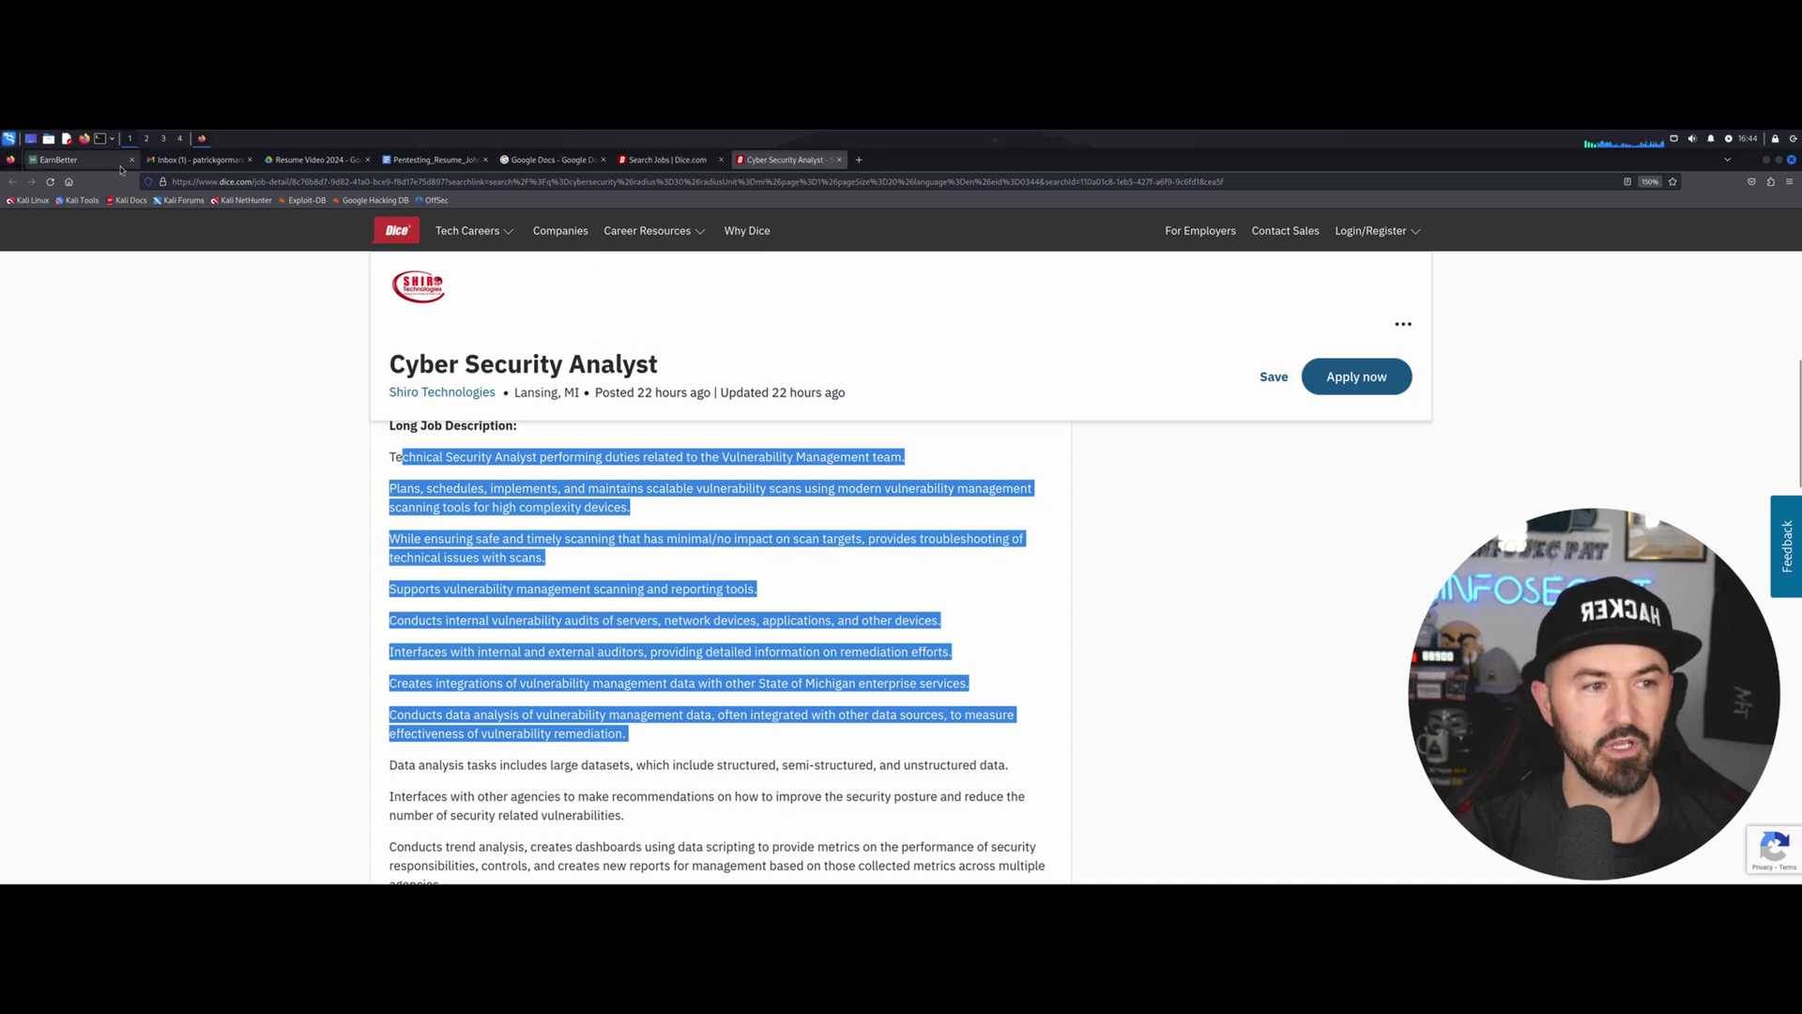
Switch to the Pentesting_Resume_John_Doe document and scroll through the resume.
{"action": "left_click", "coordinate": [75, 160]}
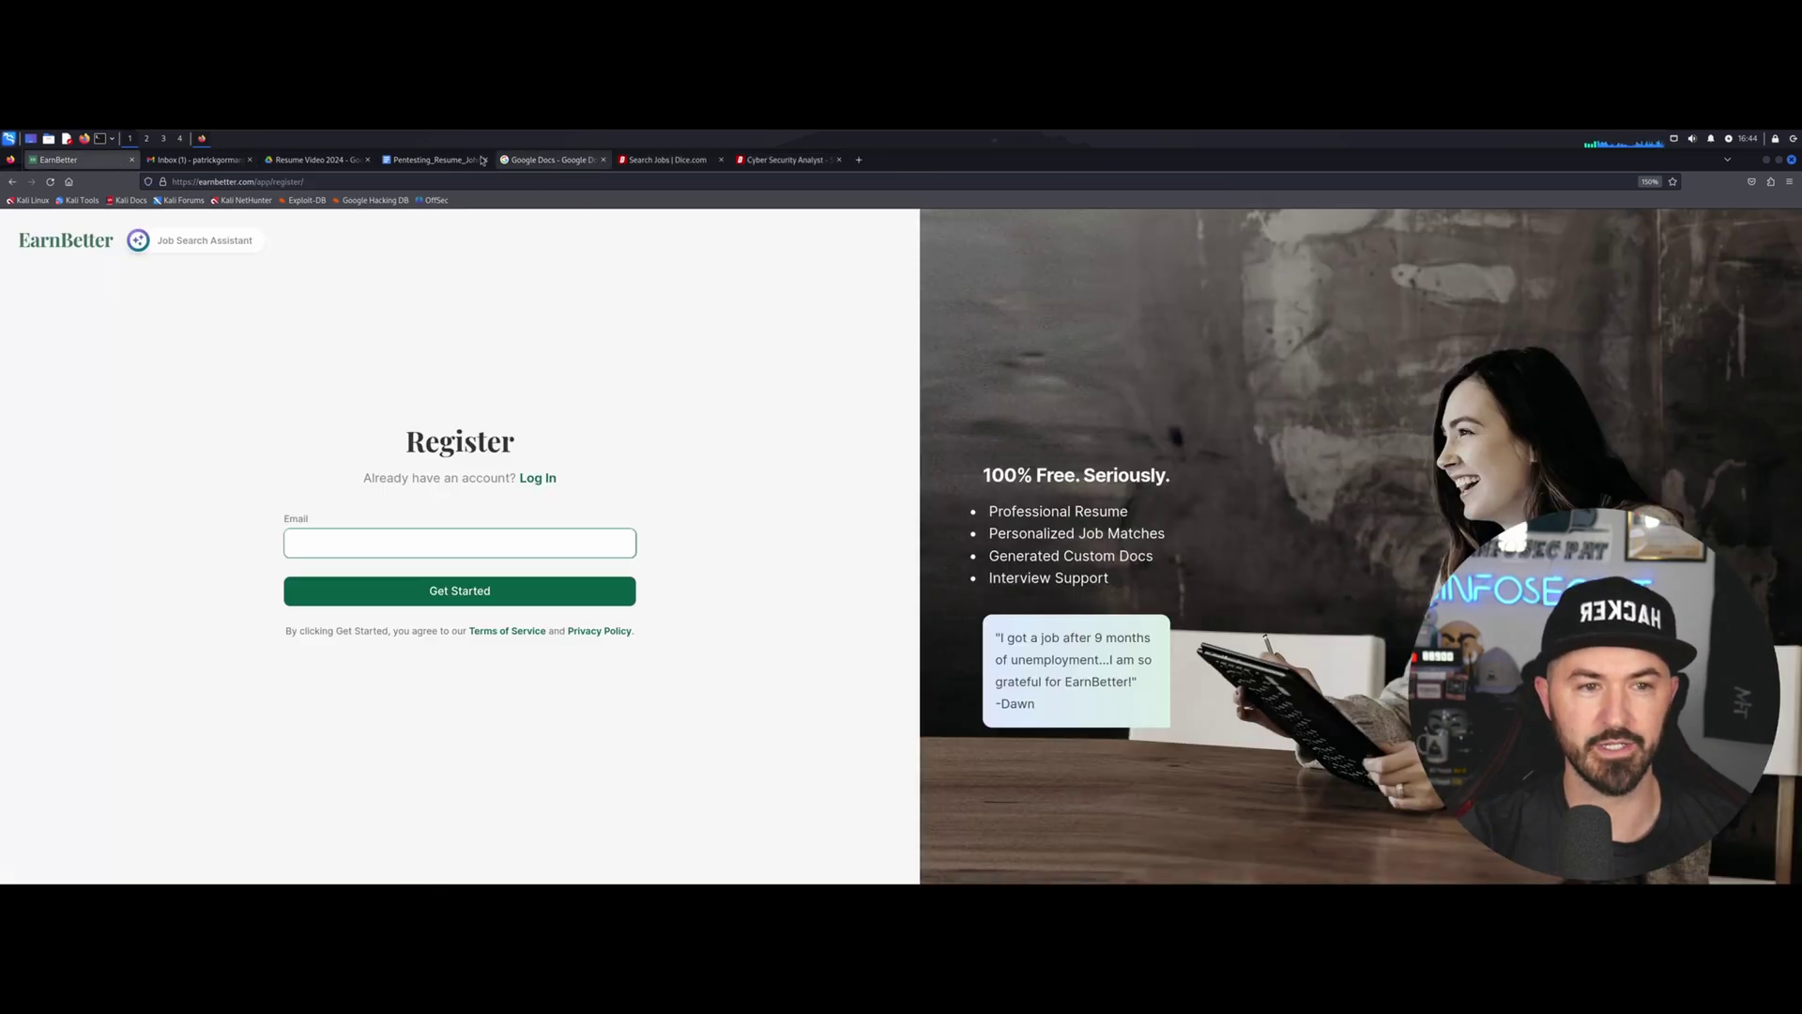
{"action": "left_click", "coordinate": [429, 161]}
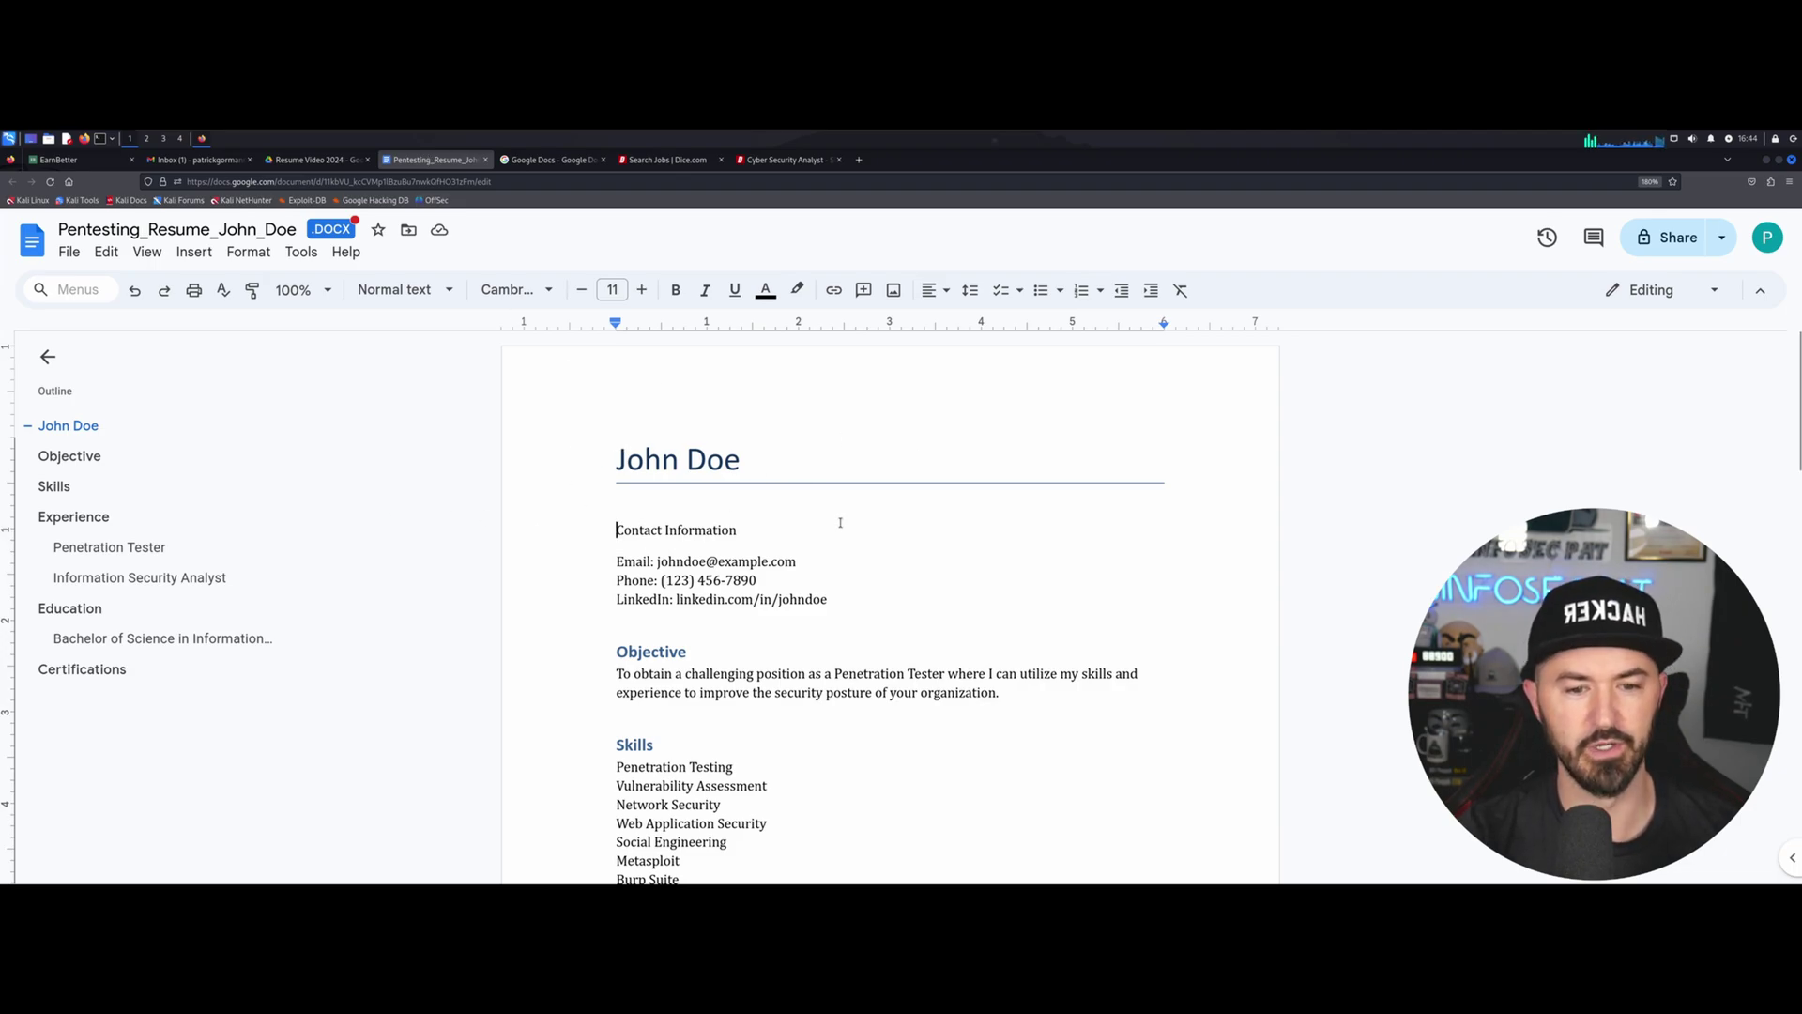
{"action": "scroll", "coordinate": [840, 523], "scroll_direction": "down", "scroll_amount": 3}
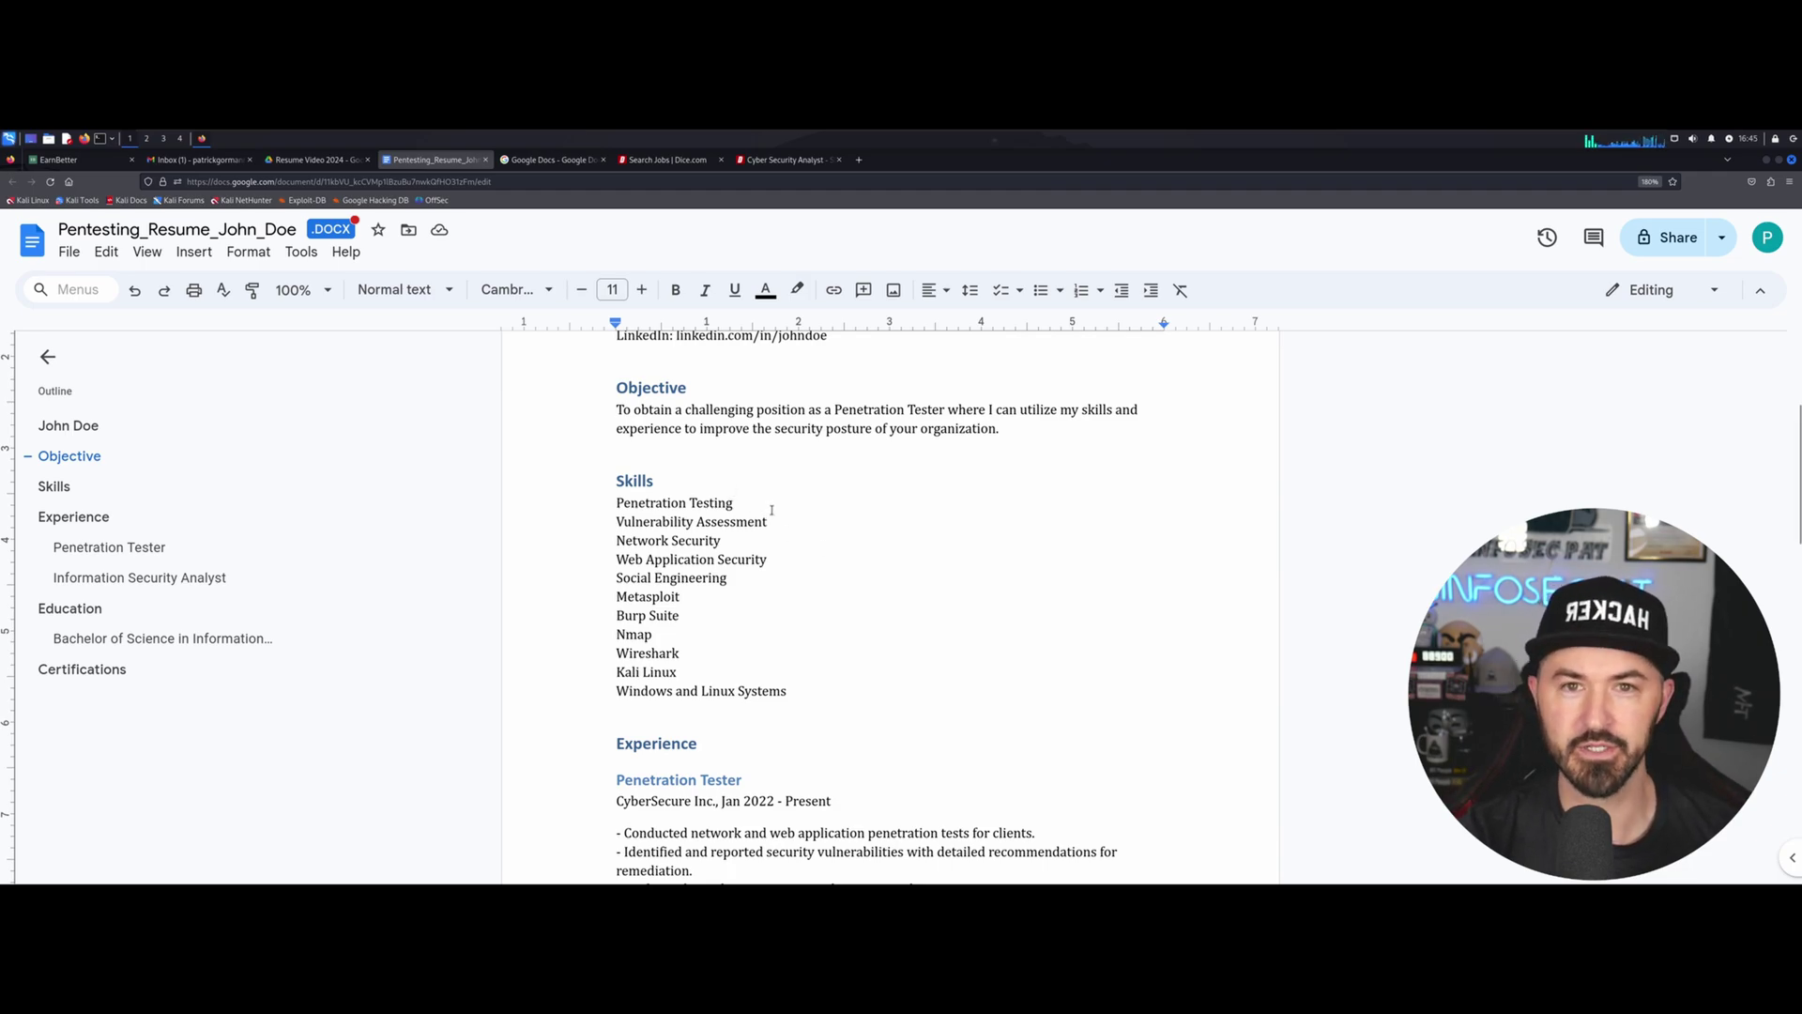
{"action": "scroll", "coordinate": [722, 444], "scroll_direction": "up", "scroll_amount": 3}
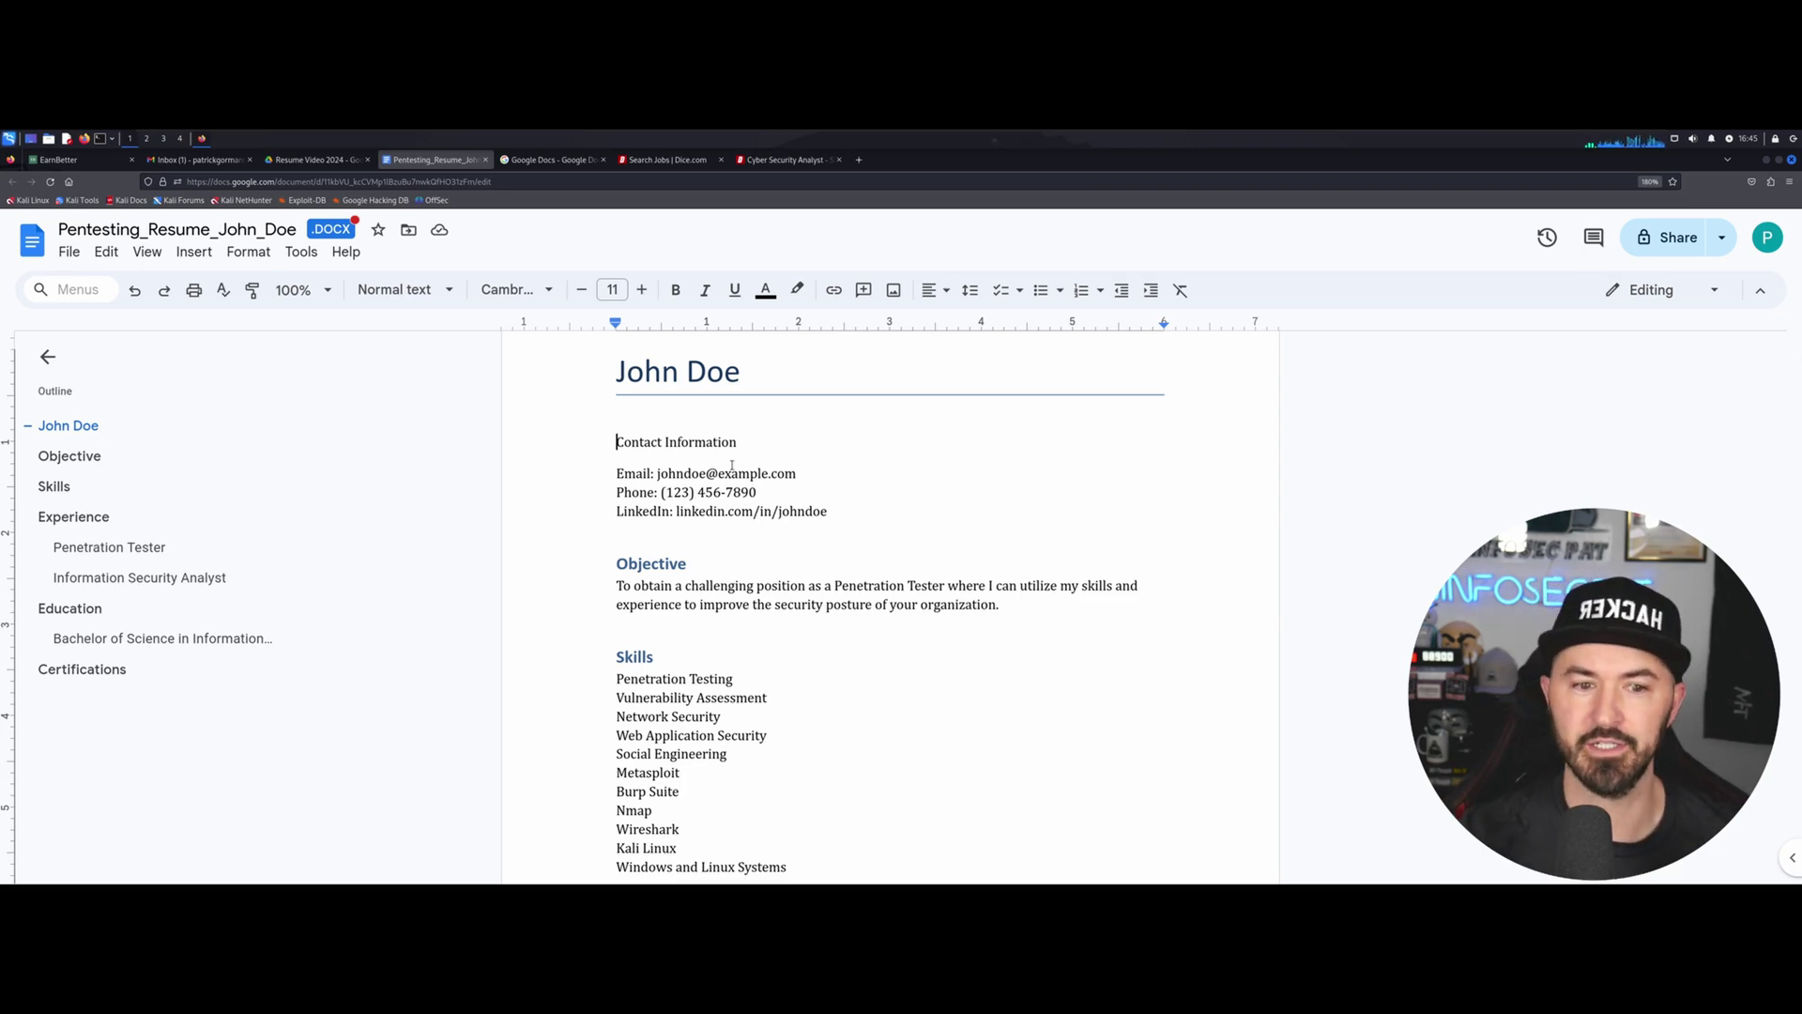
{"action": "scroll", "coordinate": [870, 574], "scroll_direction": "down", "scroll_amount": 1}
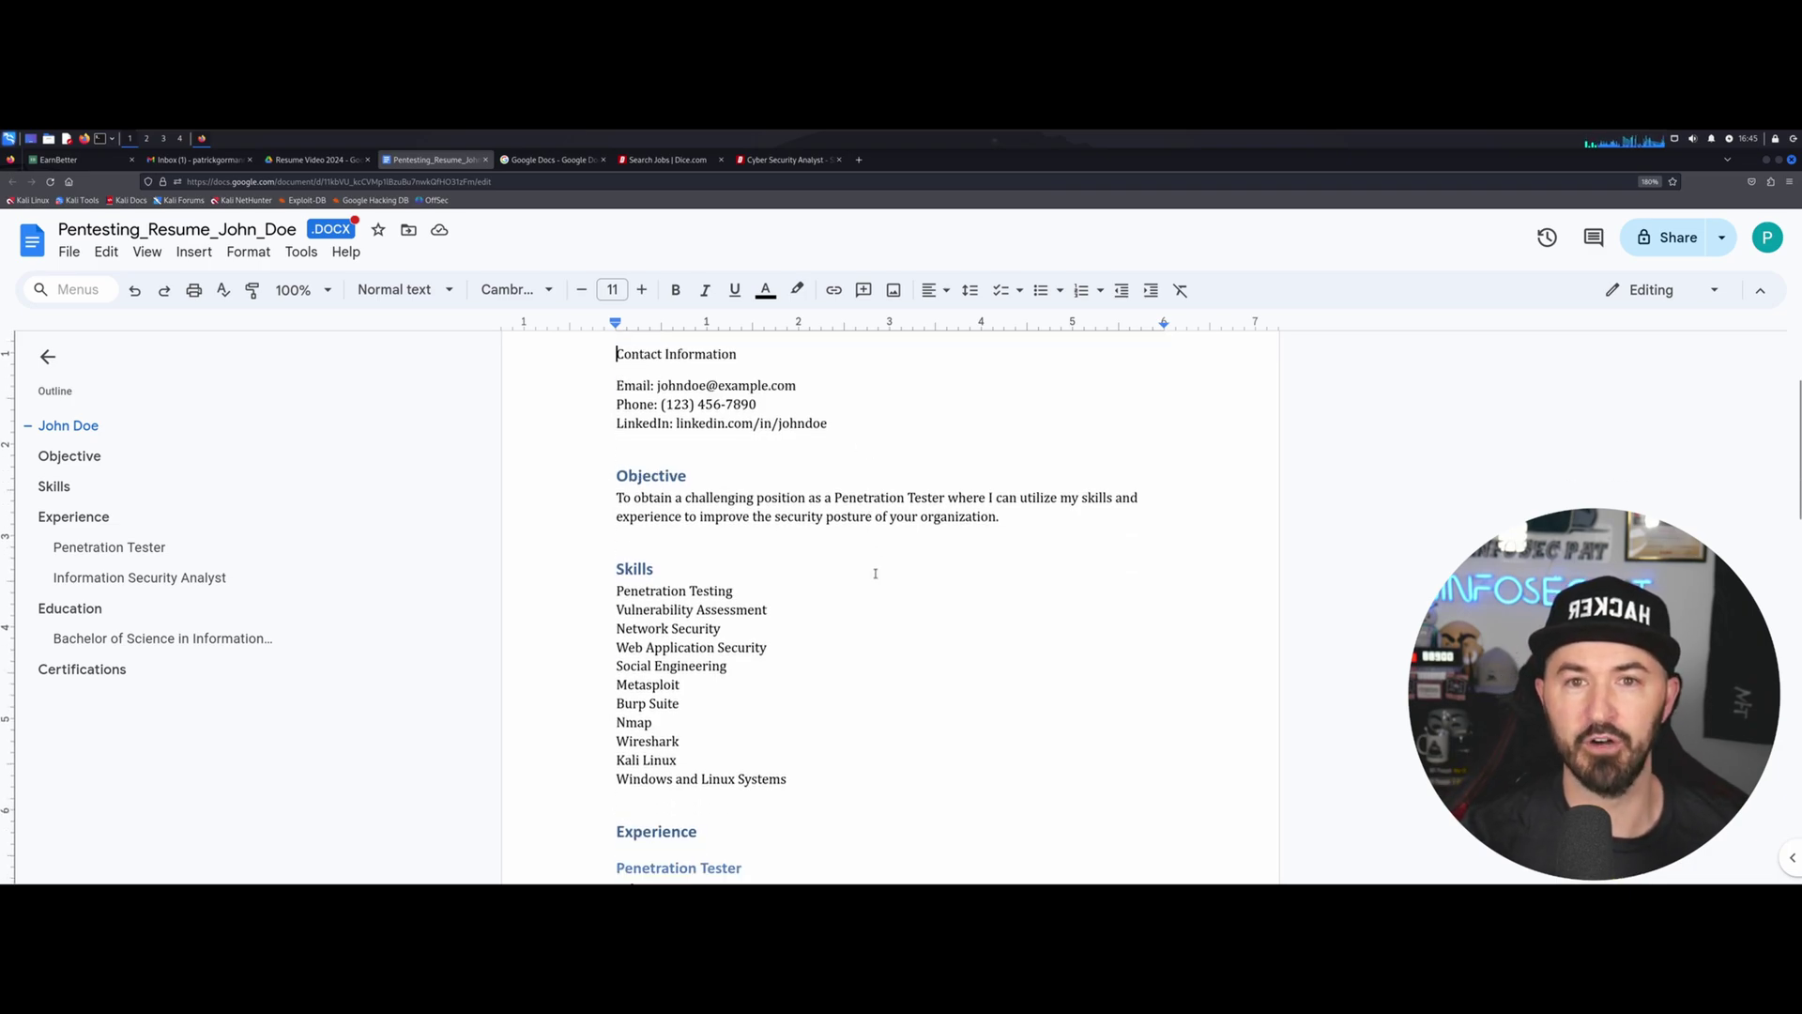
{"action": "scroll", "coordinate": [807, 581], "scroll_direction": "down", "scroll_amount": 10}
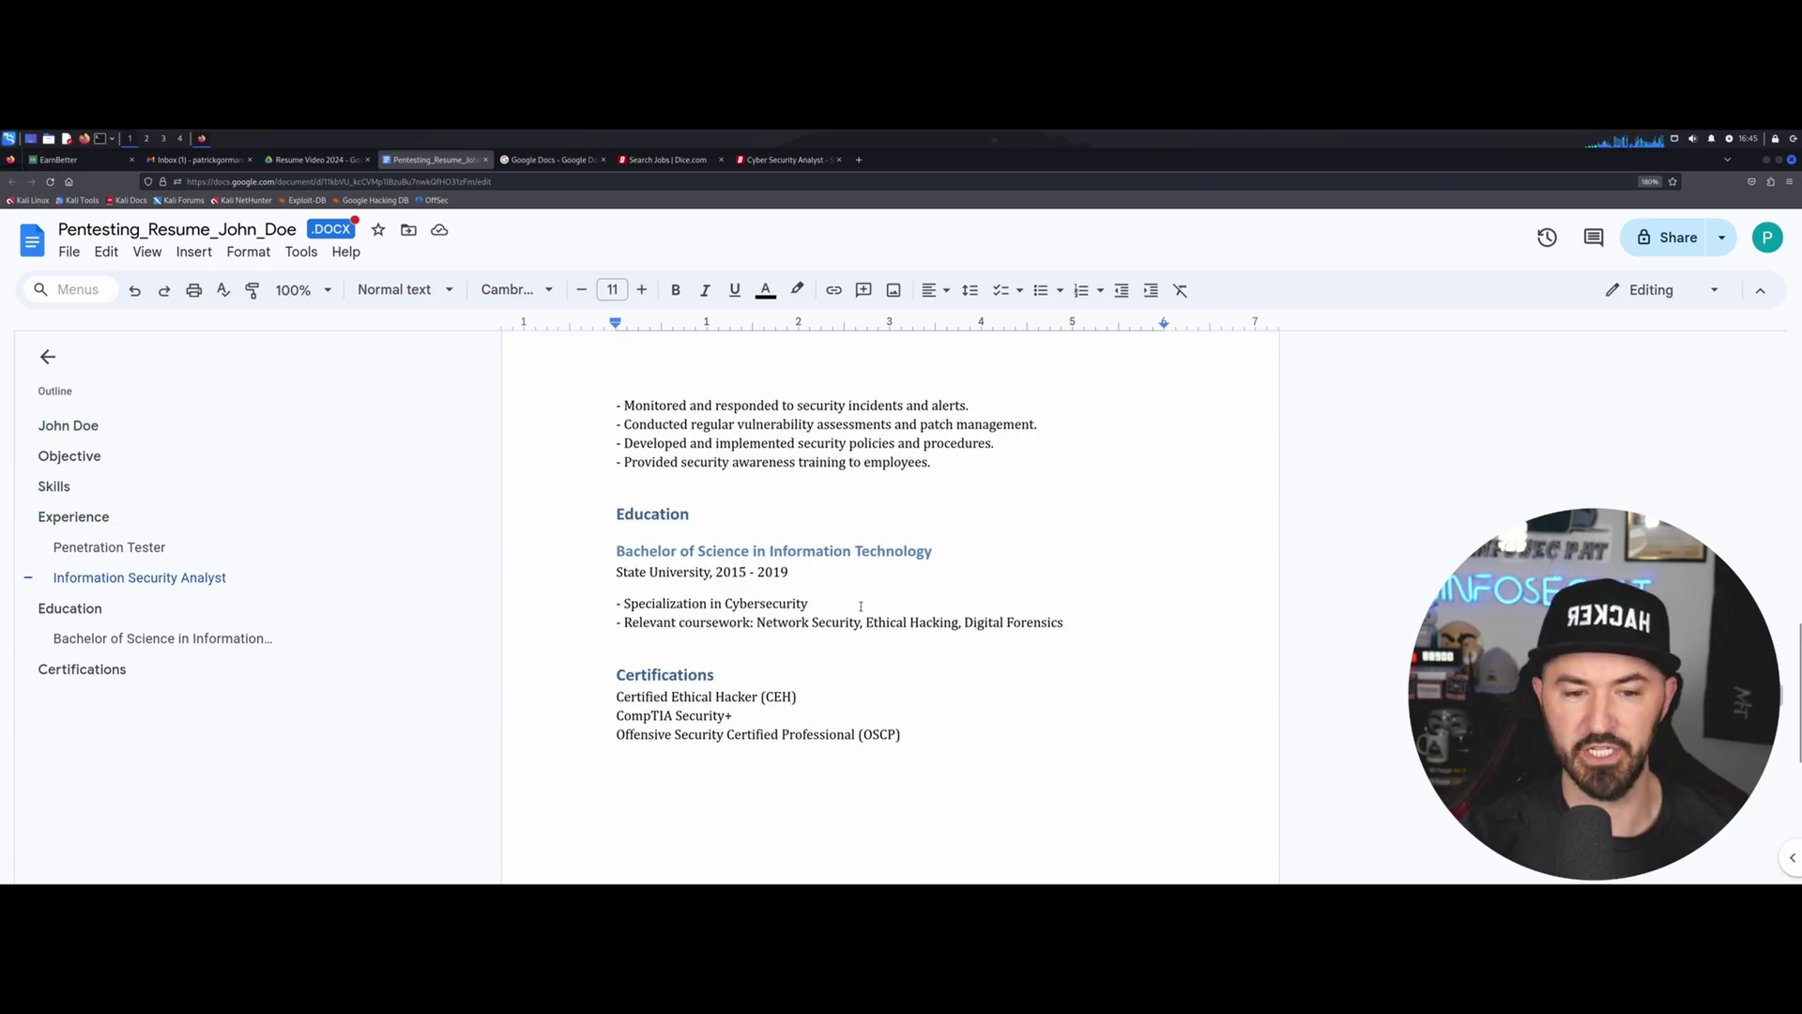
{"action": "scroll", "coordinate": [873, 616], "scroll_direction": "down", "scroll_amount": 3}
{"action": "scroll", "coordinate": [869, 619], "scroll_direction": "up", "scroll_amount": 14}
{"action": "scroll", "coordinate": [865, 622], "scroll_direction": "up", "scroll_amount": 3}
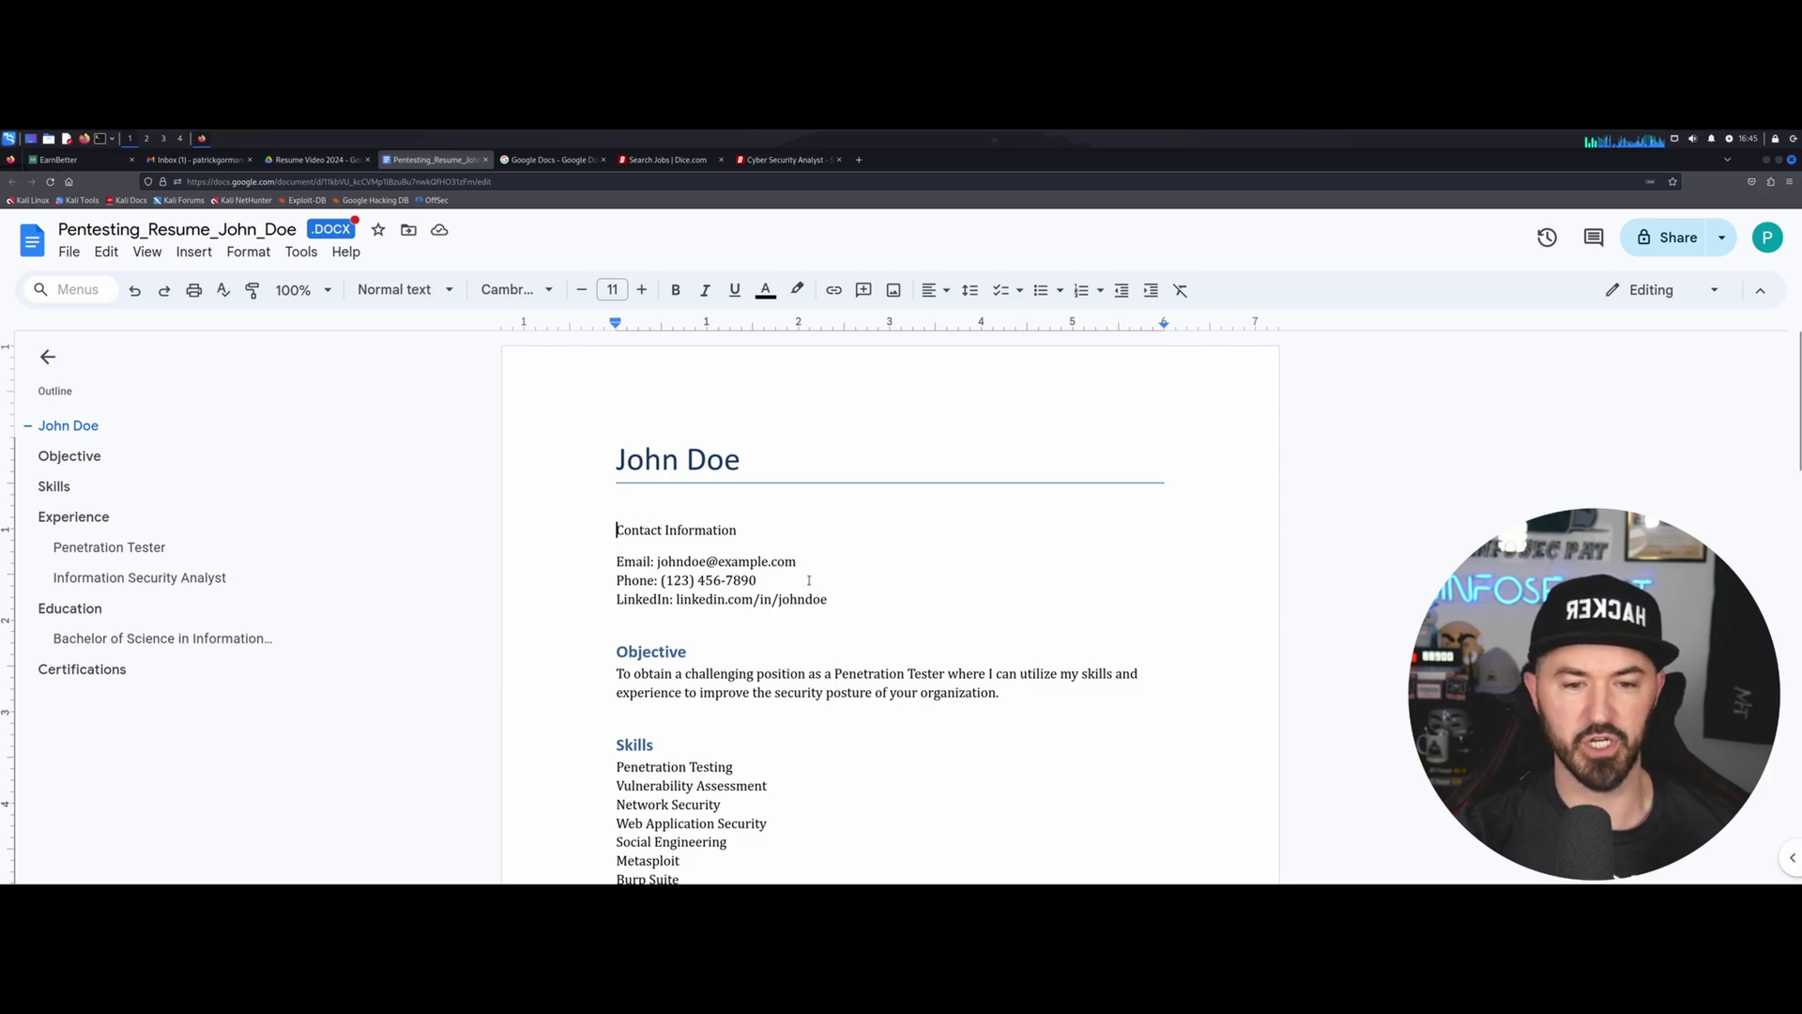
Zoom the resume in and review its Objective and Skills sections.
{"action": "key", "text": "ctrl+plus"}
{"action": "scroll", "coordinate": [816, 556], "scroll_direction": "down", "scroll_amount": 3}
{"action": "scroll", "coordinate": [815, 556], "scroll_direction": "up", "scroll_amount": 3}
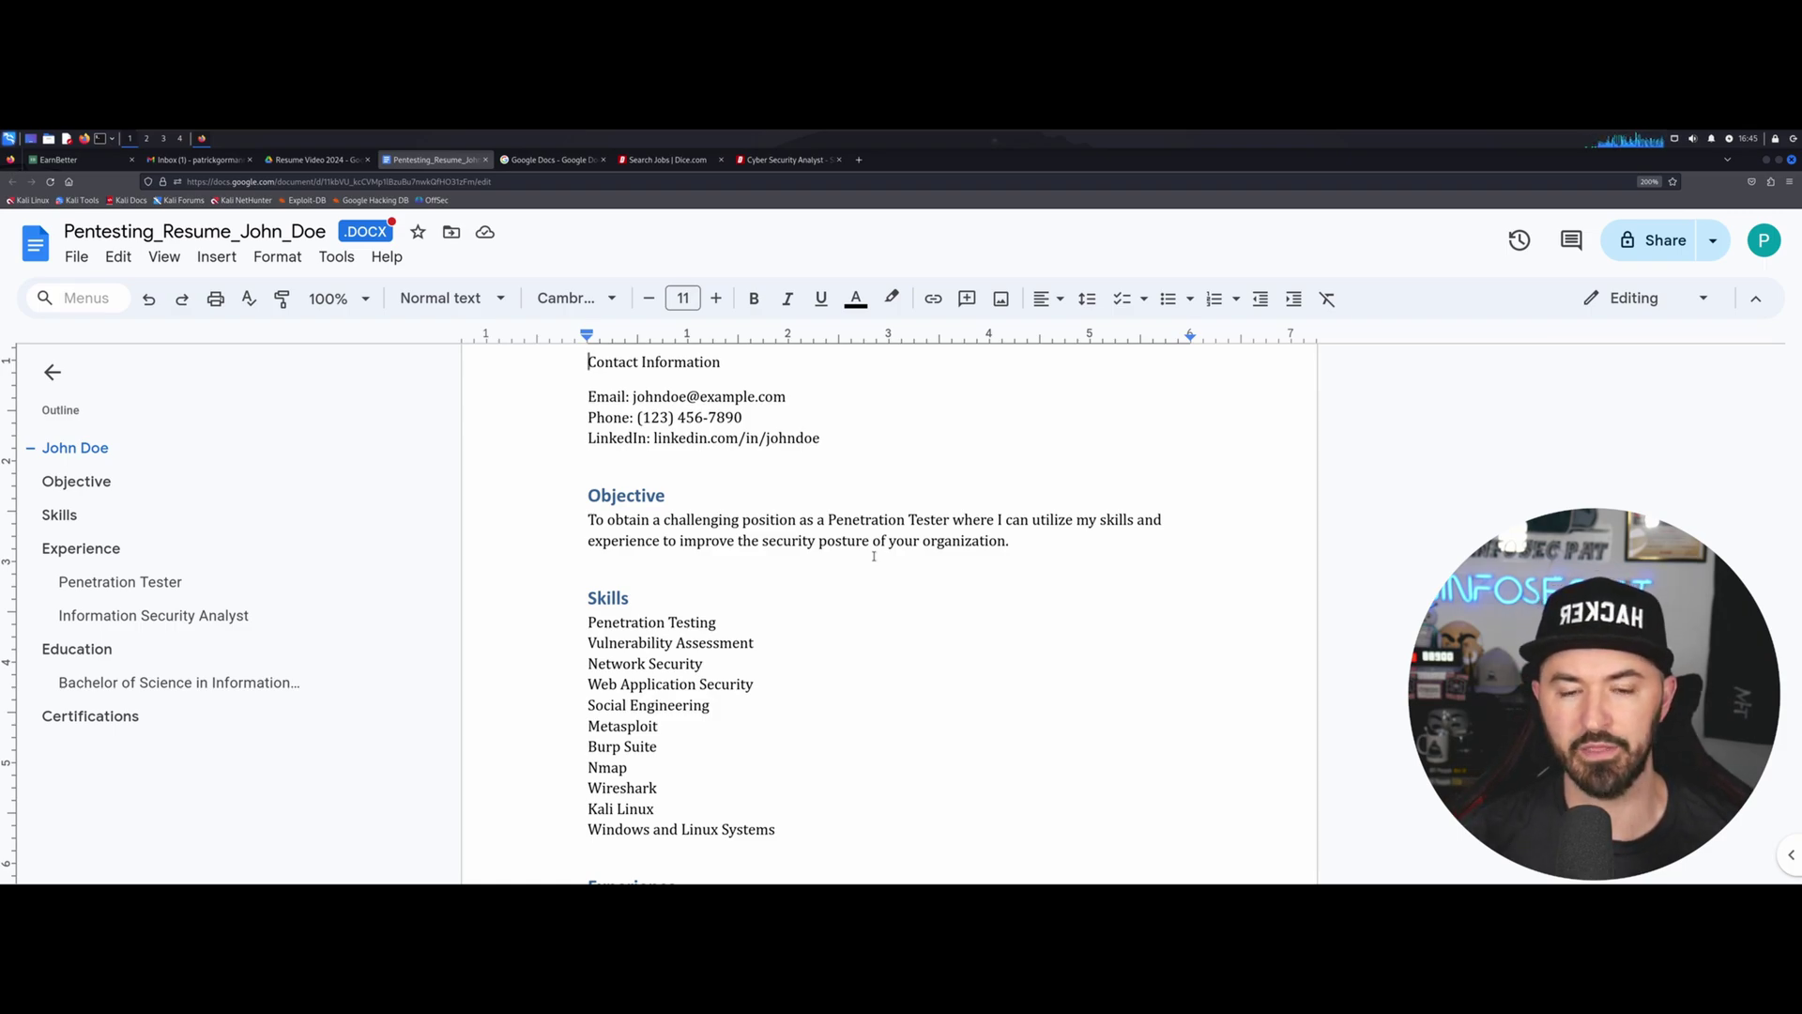
{"action": "scroll", "coordinate": [874, 554], "scroll_direction": "down", "scroll_amount": 2}
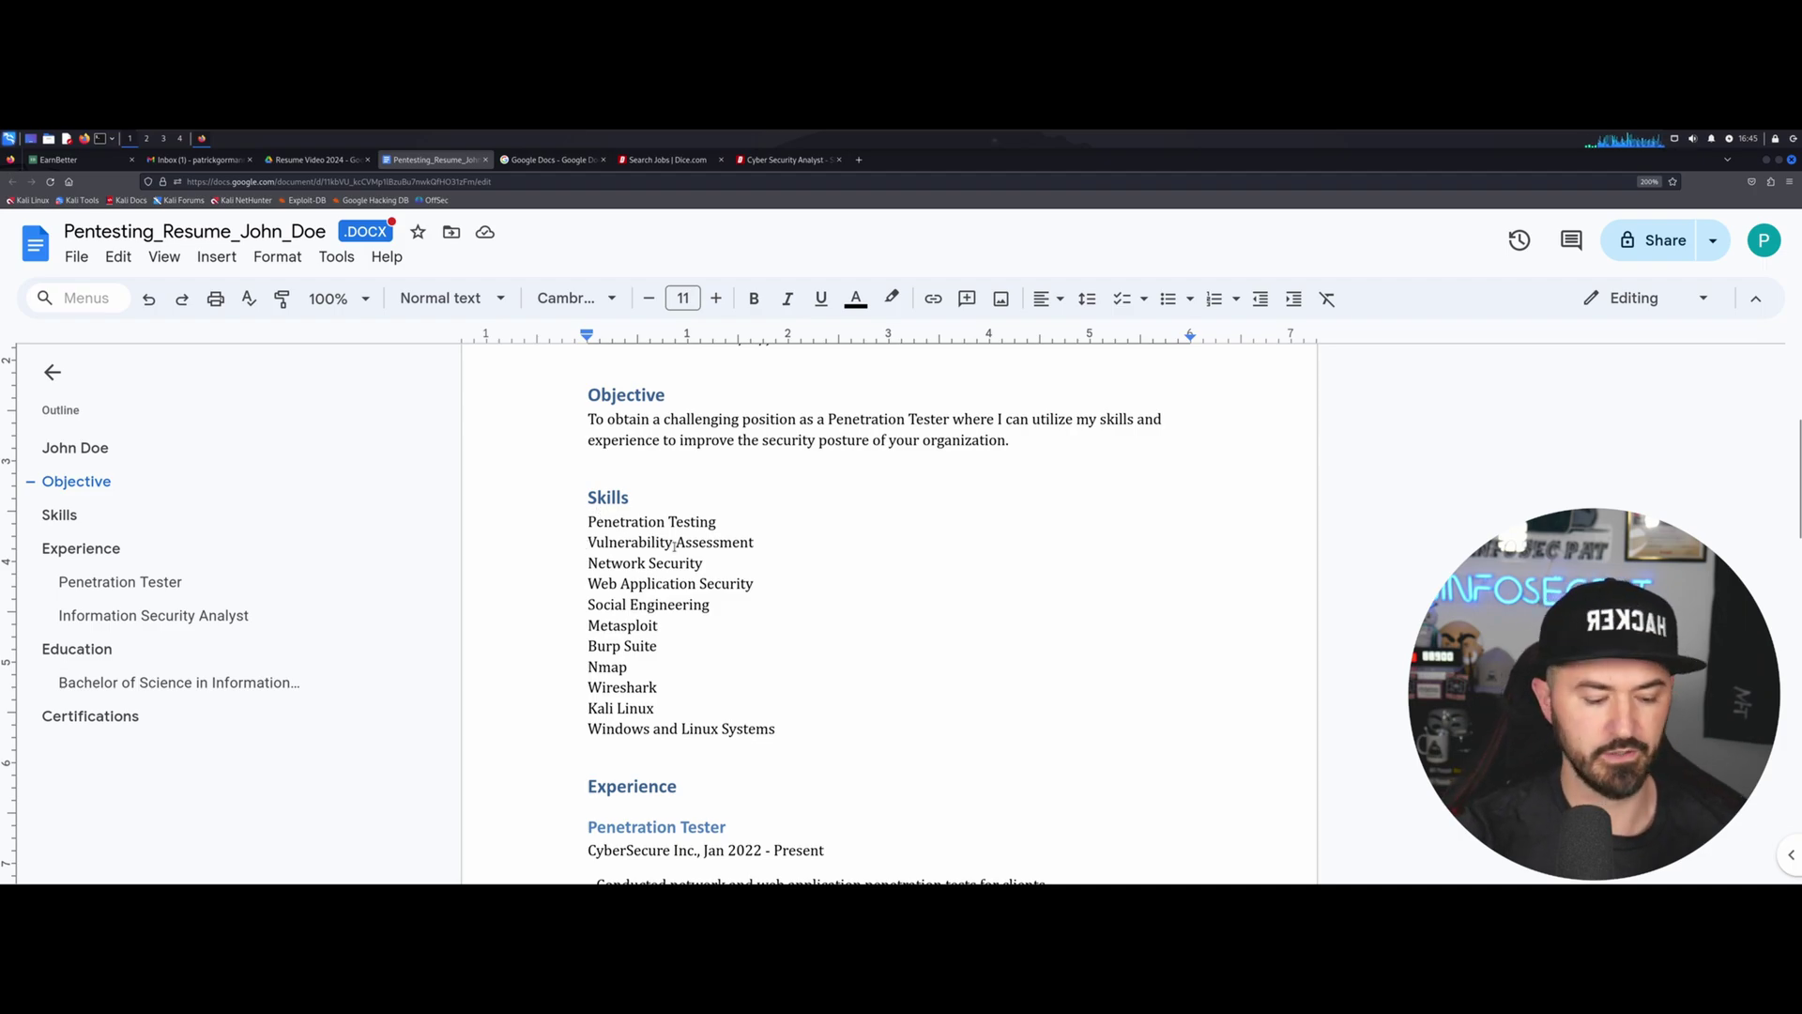
{"action": "key", "text": "ctrl+plus"}
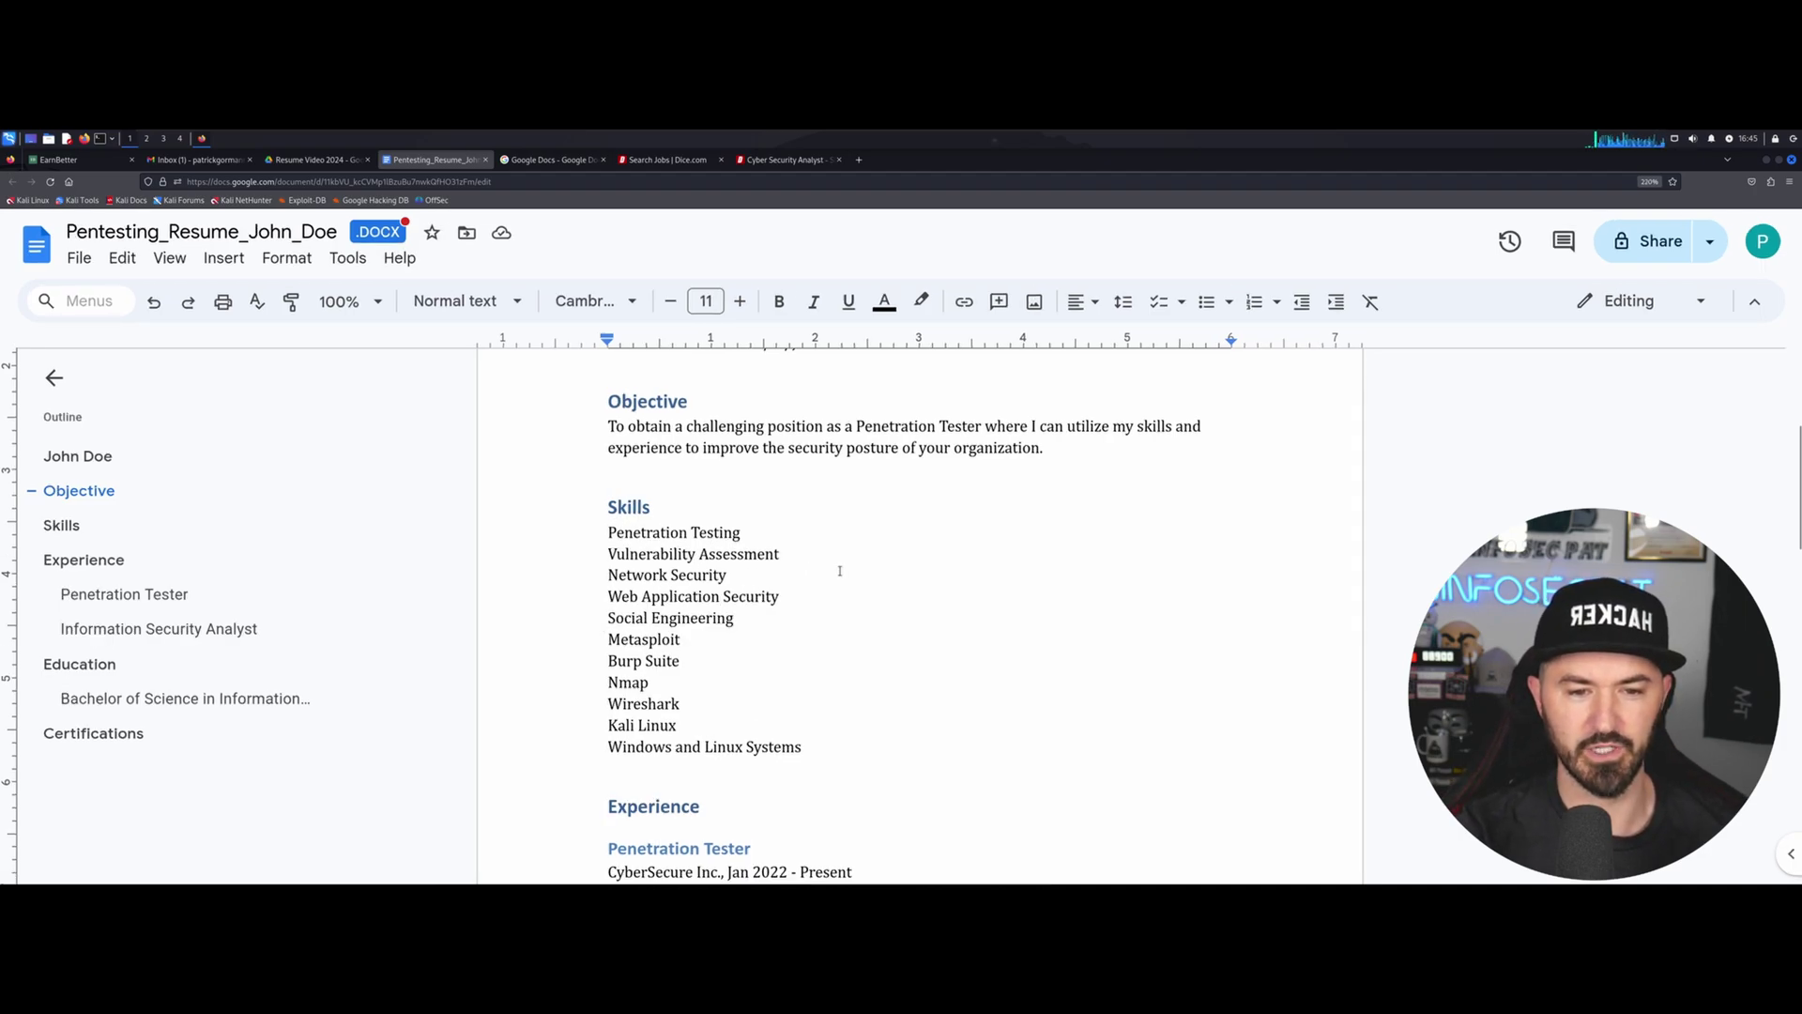
{"action": "key", "text": "ctrl+plus"}
{"action": "left_click", "coordinate": [838, 569]}
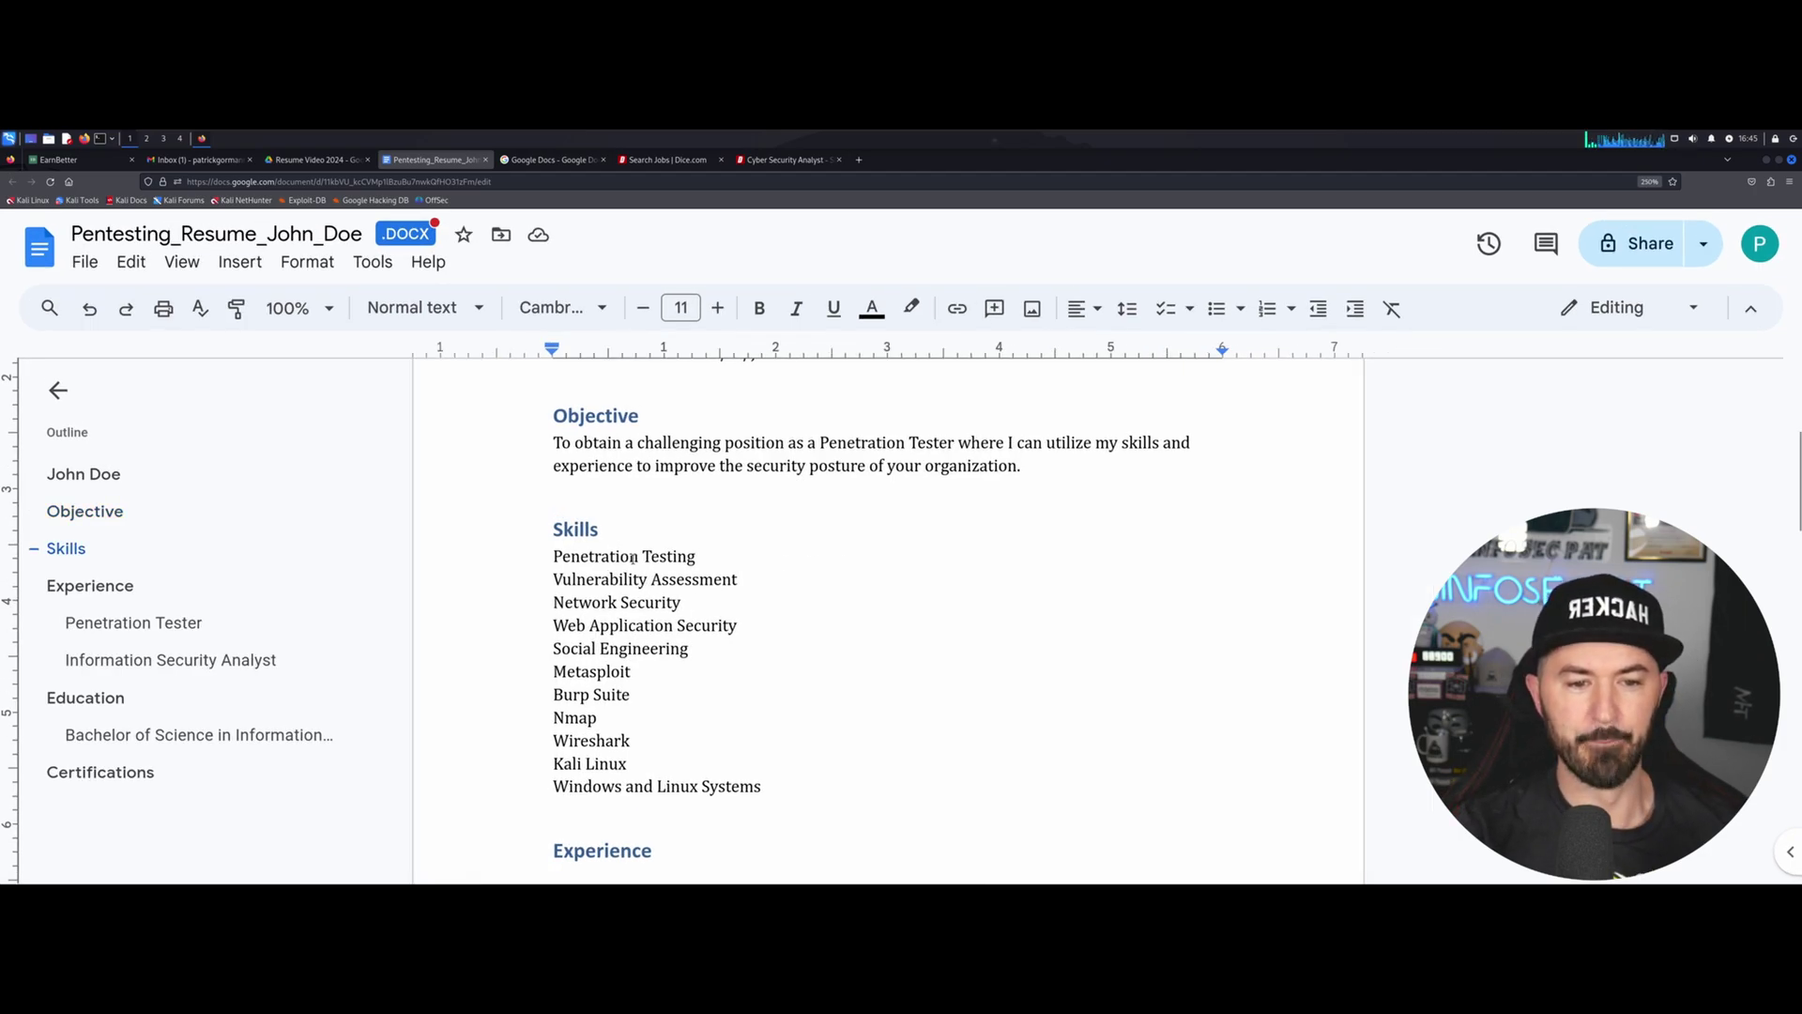
{"action": "key", "text": "ctrl+plus"}
{"action": "key", "text": "ctrl+plus"}
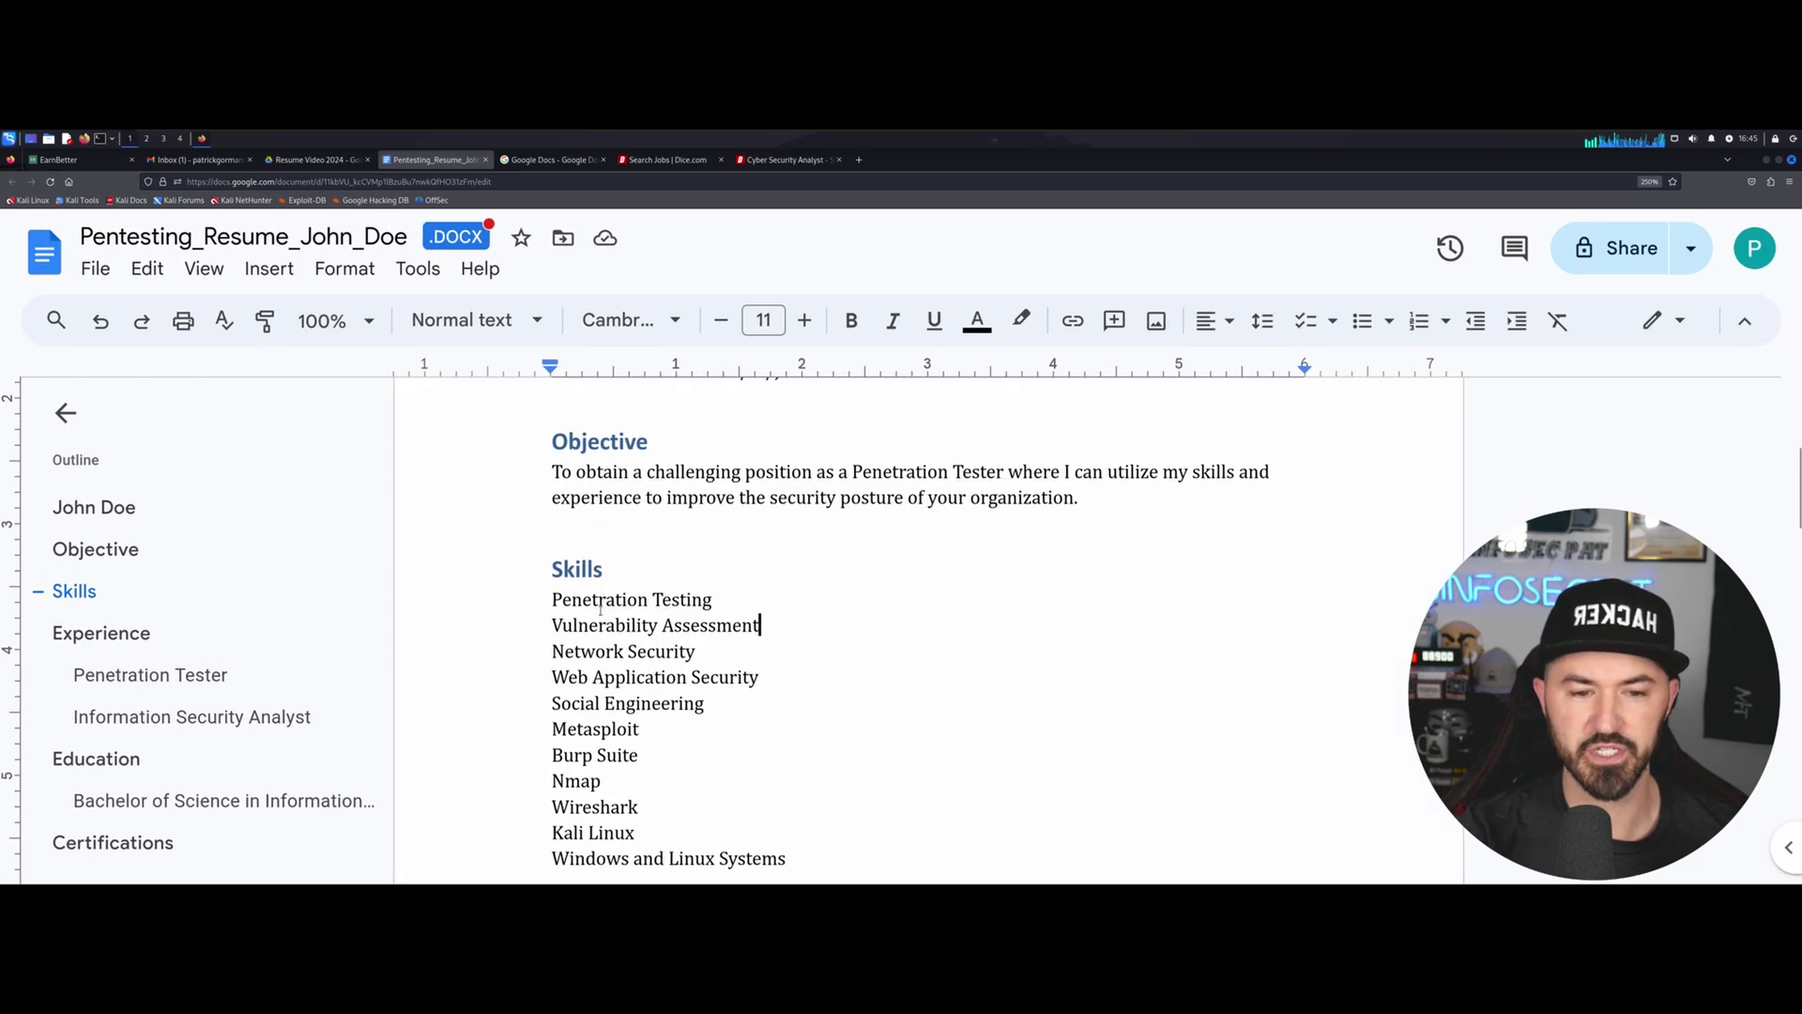
{"action": "scroll", "coordinate": [599, 609], "scroll_direction": "down", "scroll_amount": 2}
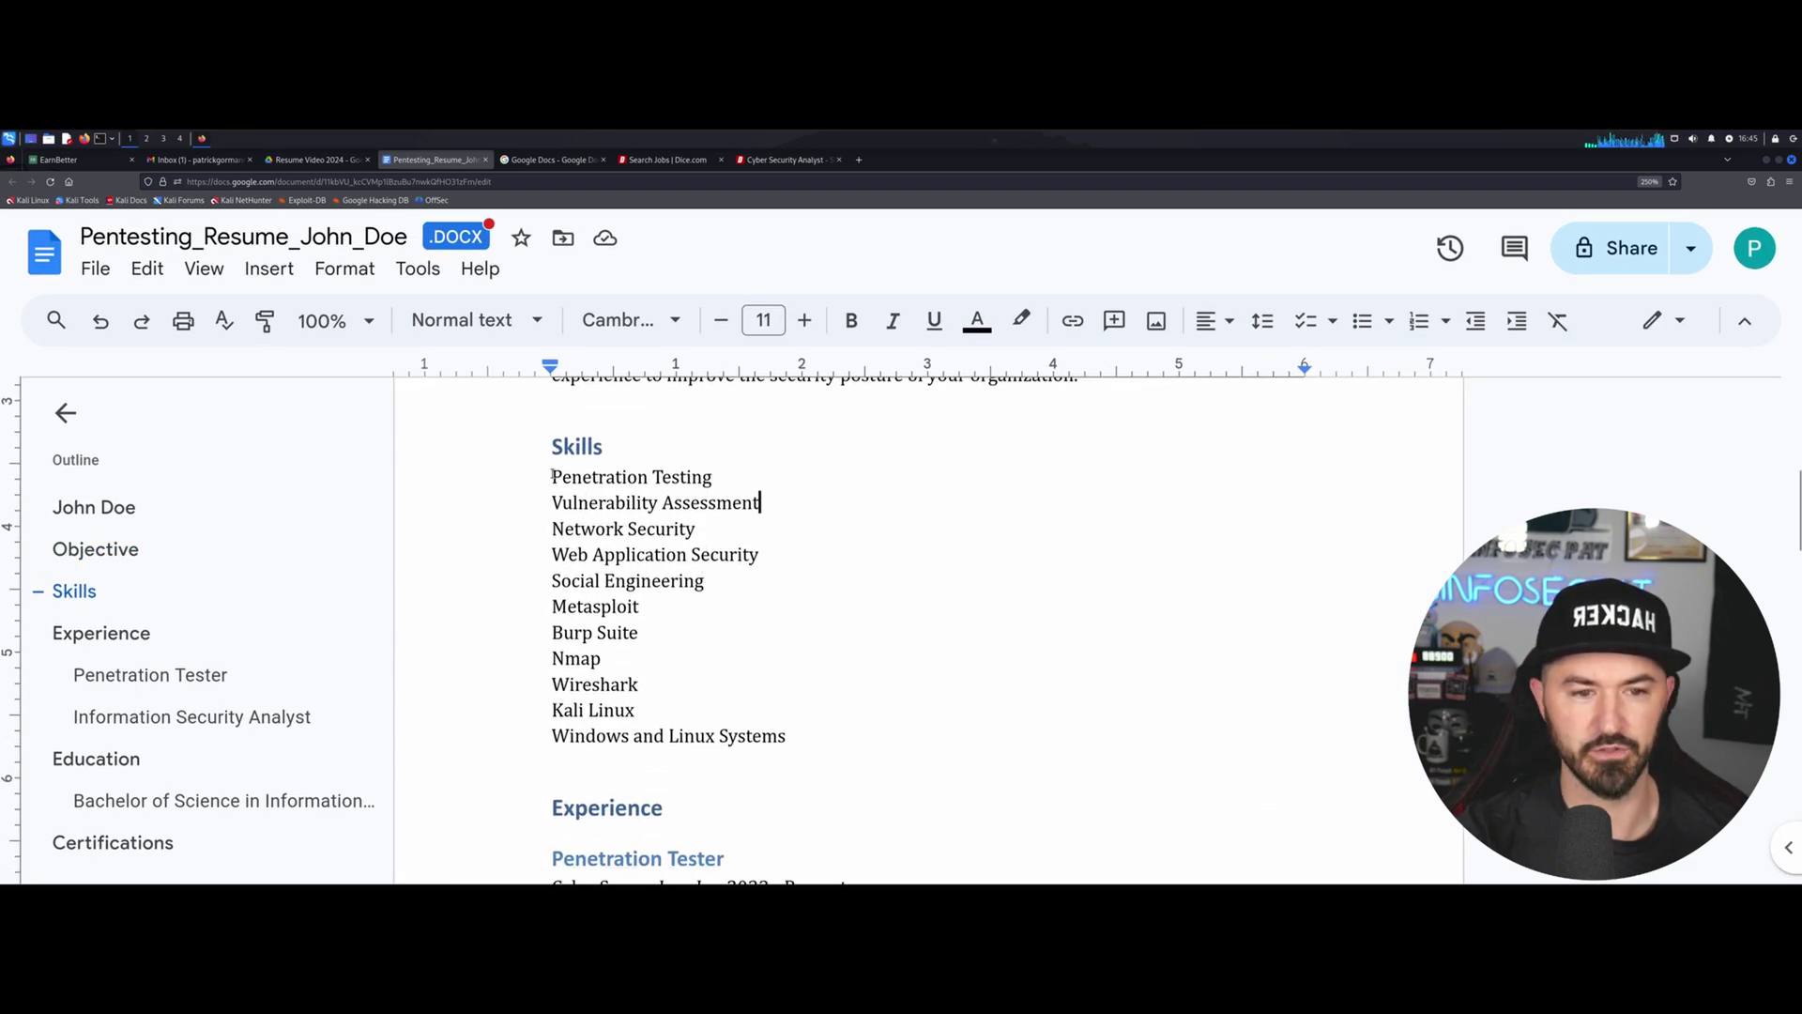
{"action": "triple_click", "coordinate": [809, 504]}
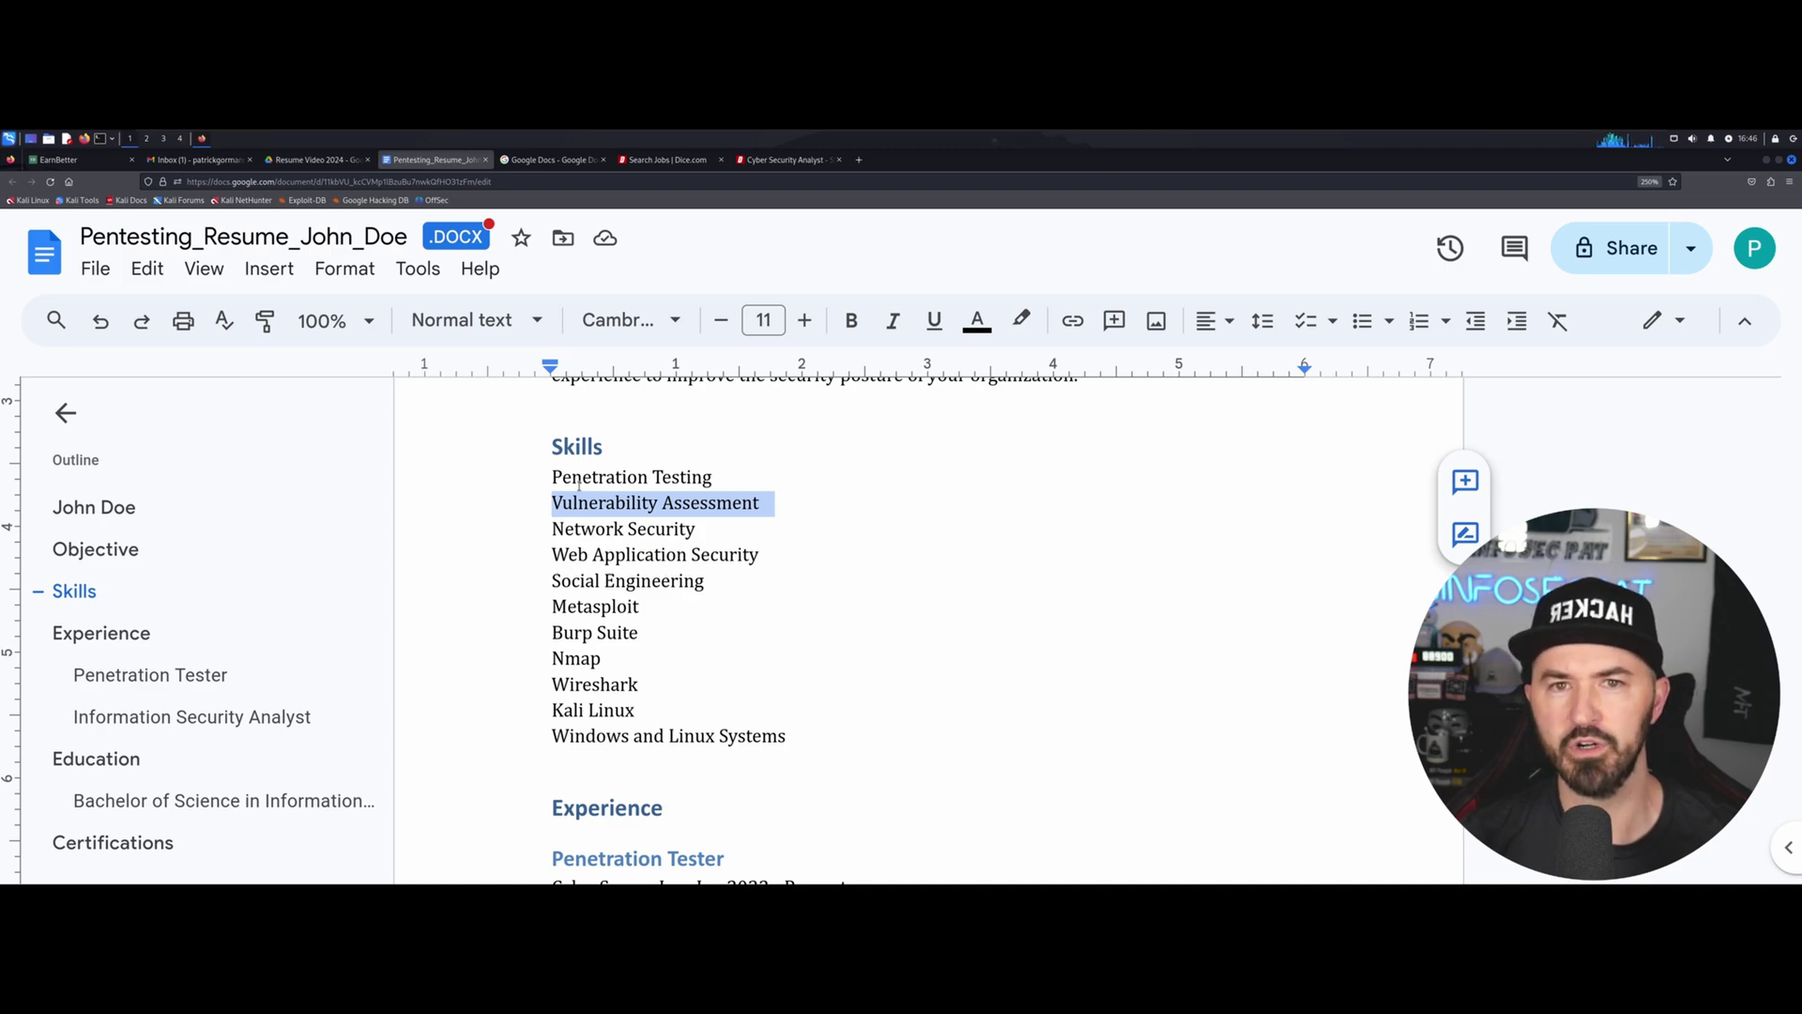
{"action": "scroll", "coordinate": [601, 483], "scroll_direction": "down", "scroll_amount": 1}
{"action": "scroll", "coordinate": [625, 484], "scroll_direction": "down", "scroll_amount": 1}
{"action": "scroll", "coordinate": [719, 513], "scroll_direction": "down", "scroll_amount": 1}
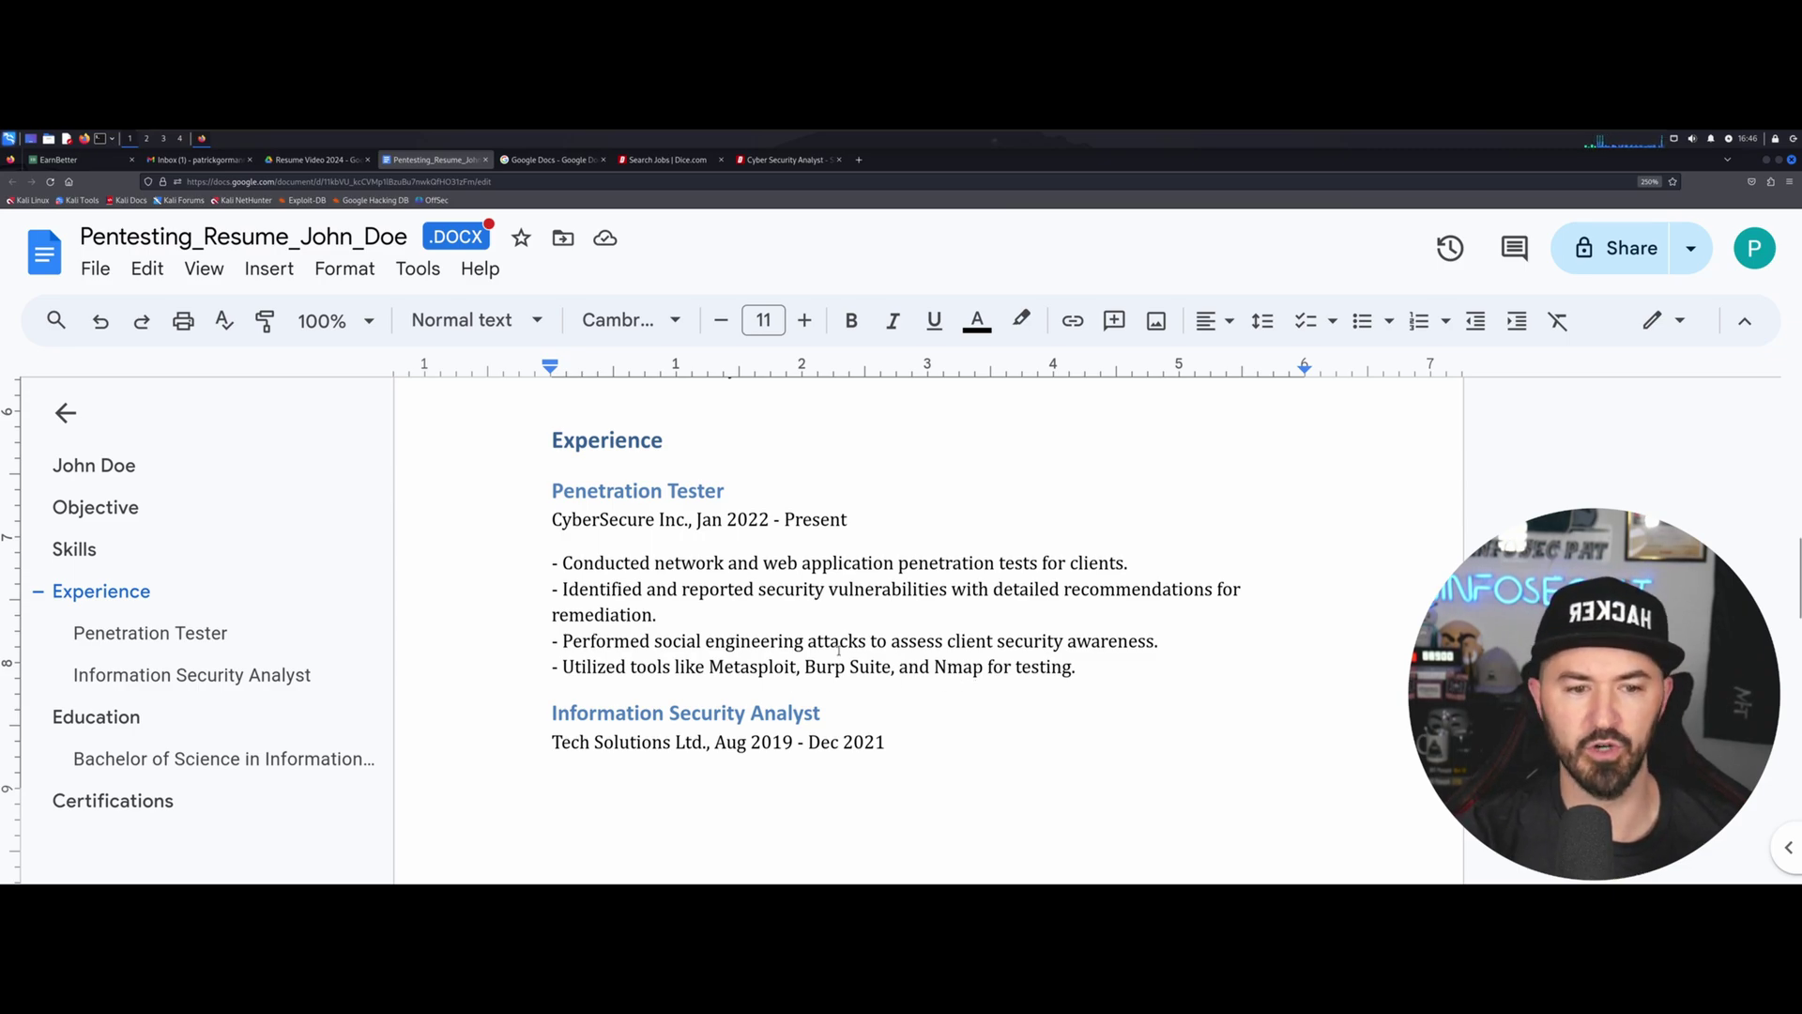
{"action": "scroll", "coordinate": [837, 648], "scroll_direction": "down", "scroll_amount": 2}
{"action": "scroll", "coordinate": [638, 620], "scroll_direction": "down", "scroll_amount": 2}
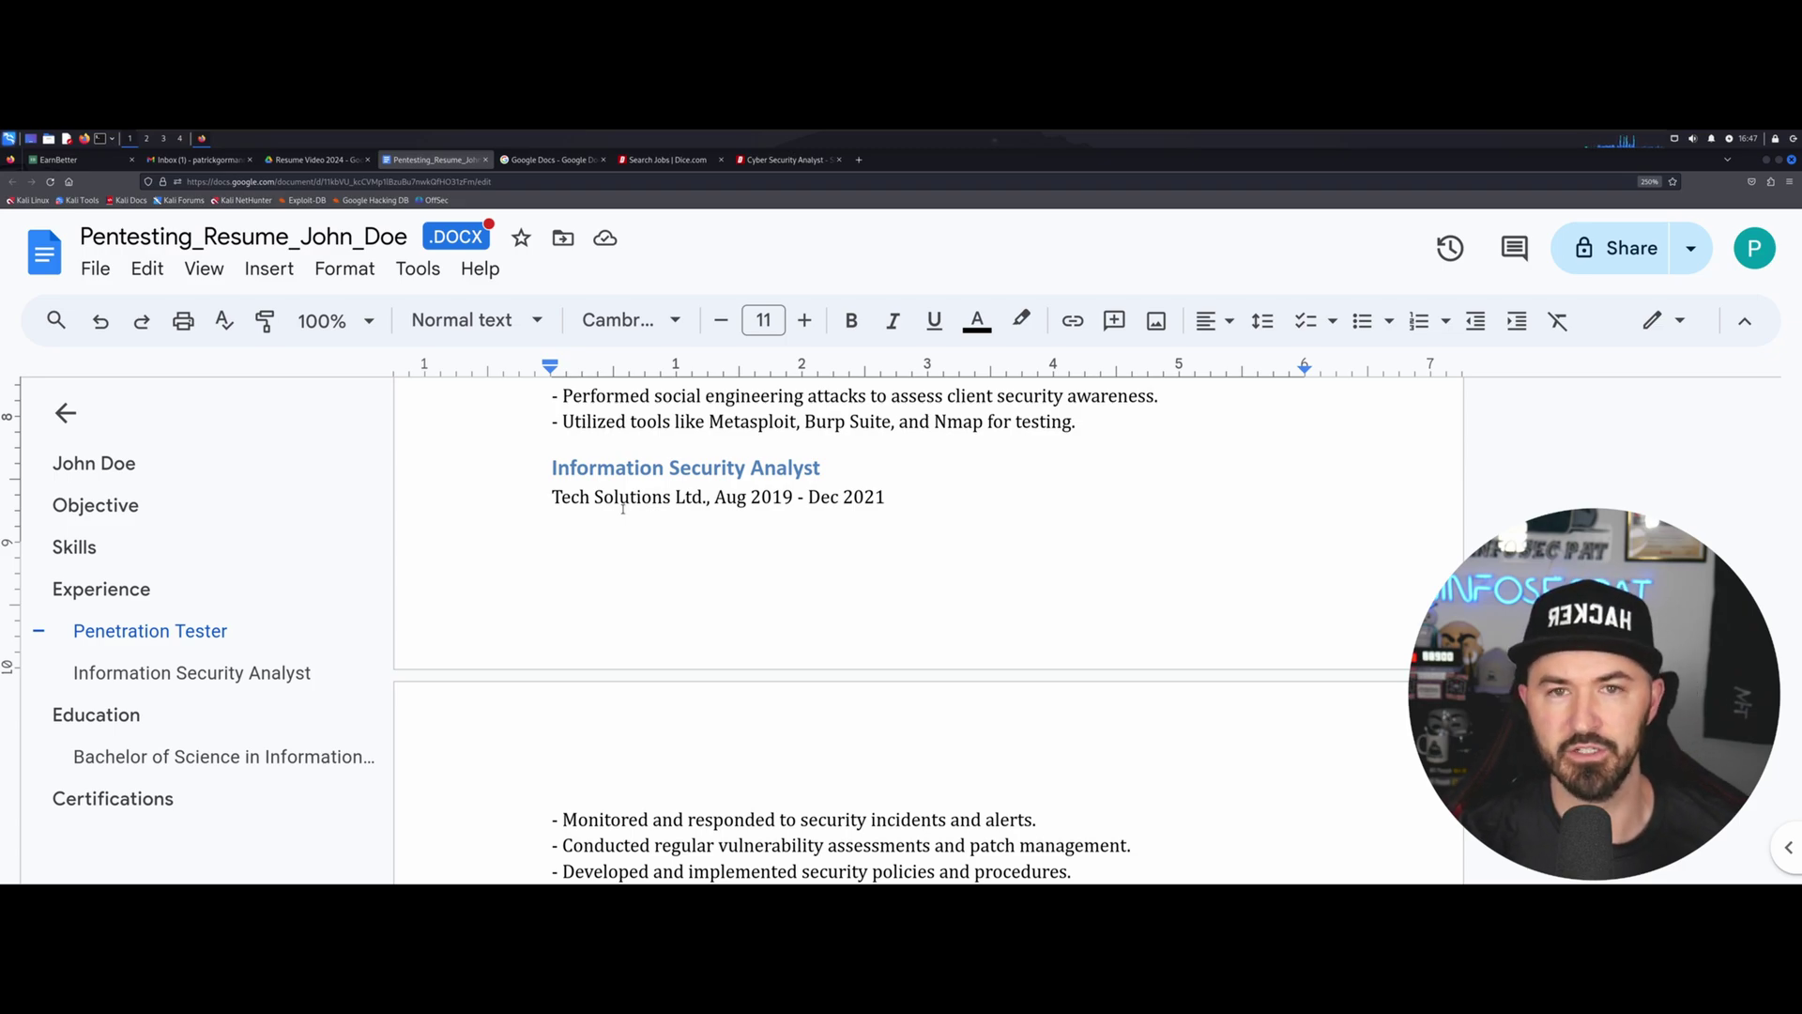
{"action": "scroll", "coordinate": [665, 525], "scroll_direction": "down", "scroll_amount": 1}
{"action": "scroll", "coordinate": [665, 525], "scroll_direction": "down", "scroll_amount": 4}
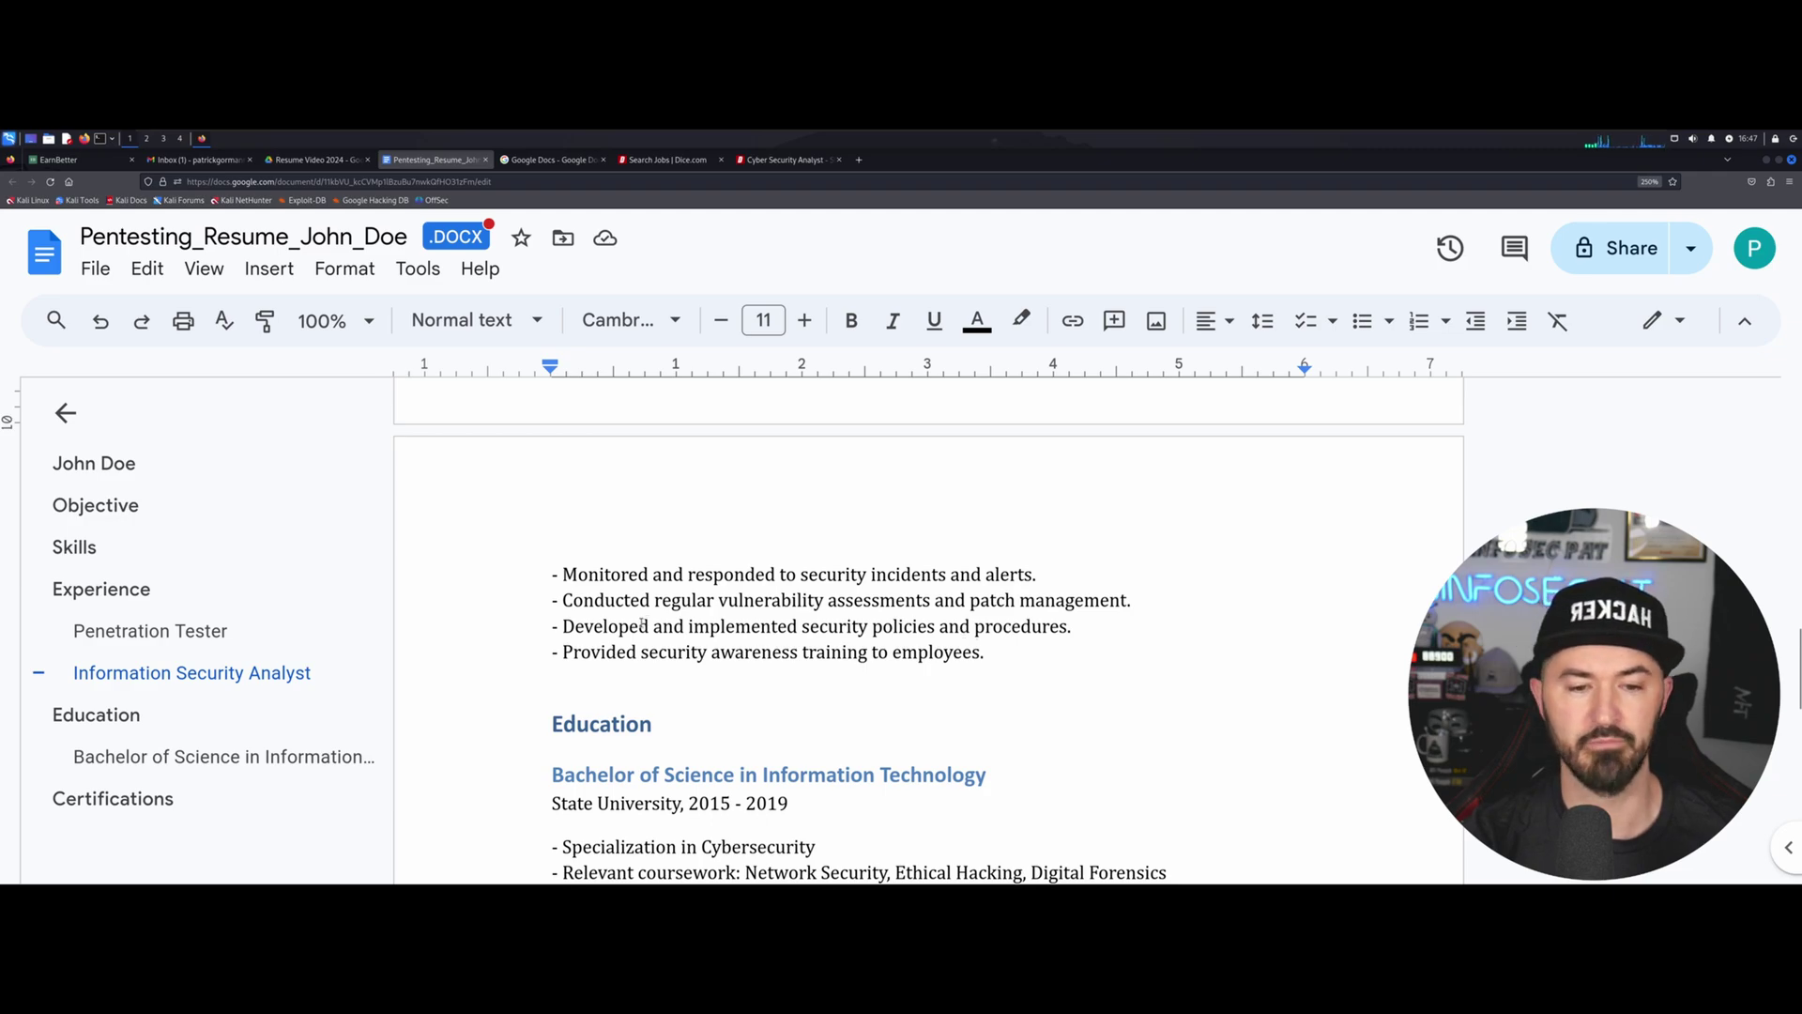
{"action": "scroll", "coordinate": [591, 657], "scroll_direction": "down", "scroll_amount": 2}
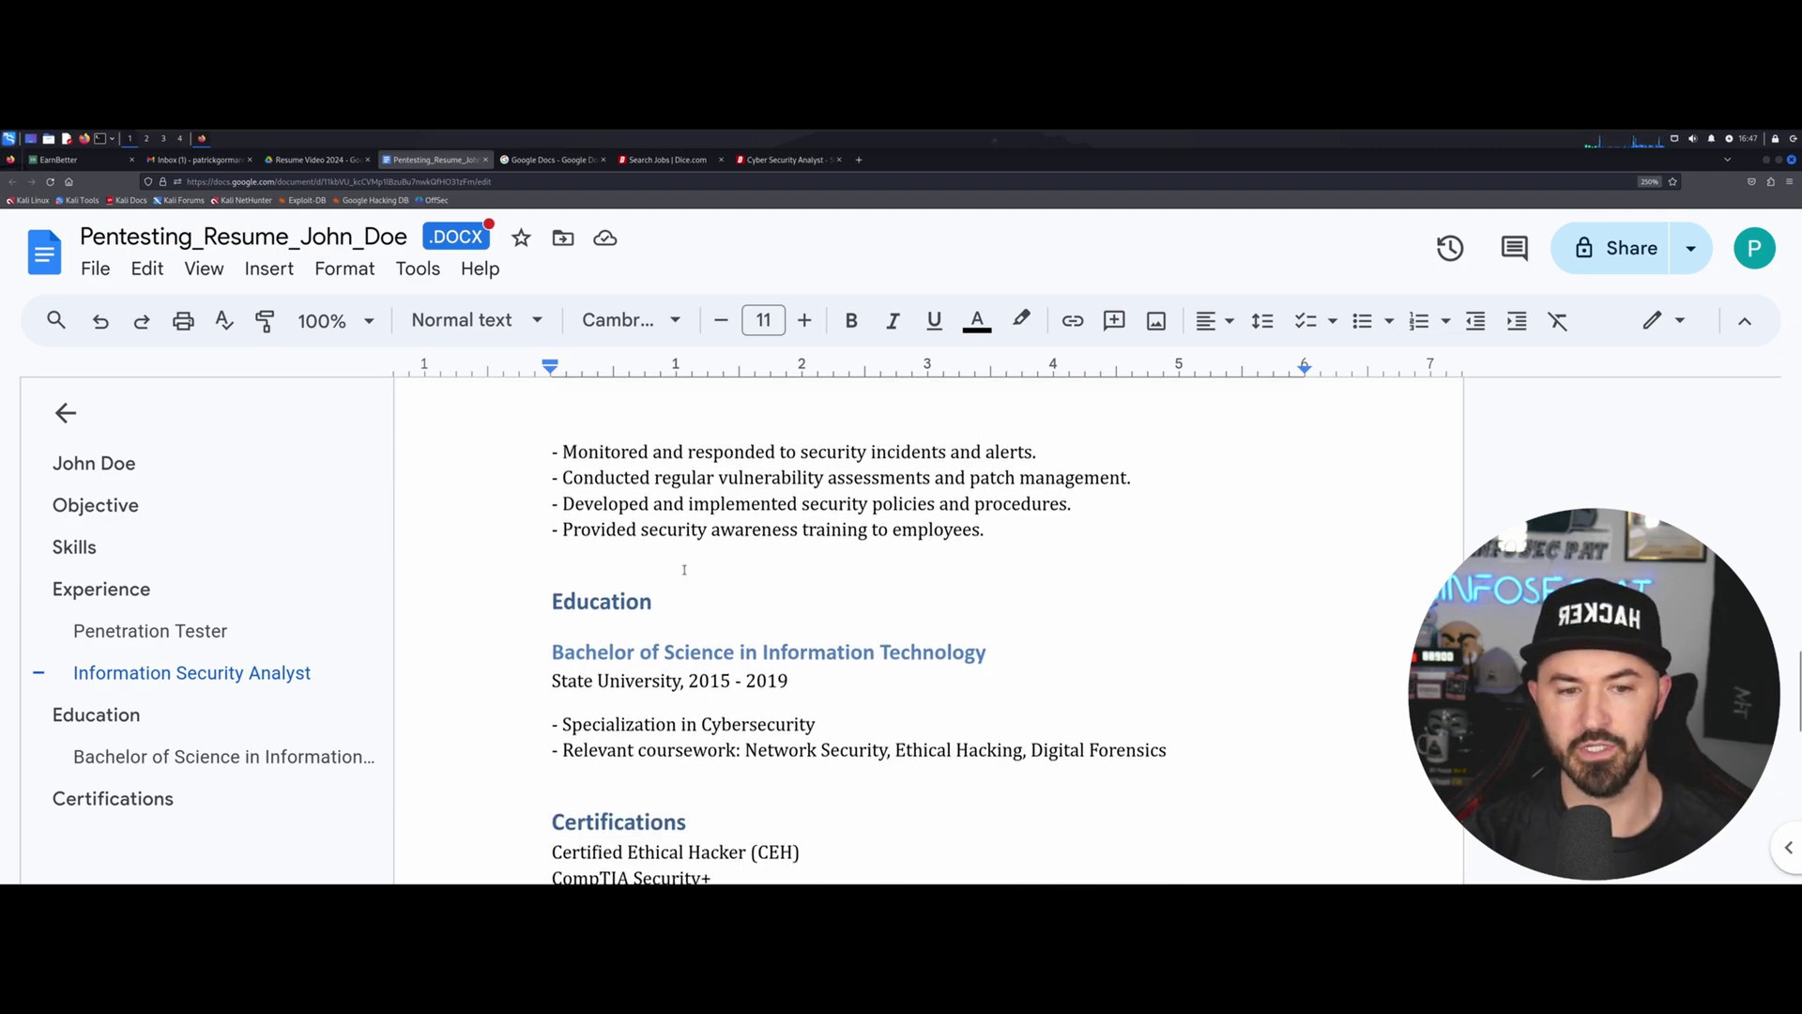
{"action": "scroll", "coordinate": [674, 572], "scroll_direction": "down", "scroll_amount": 2}
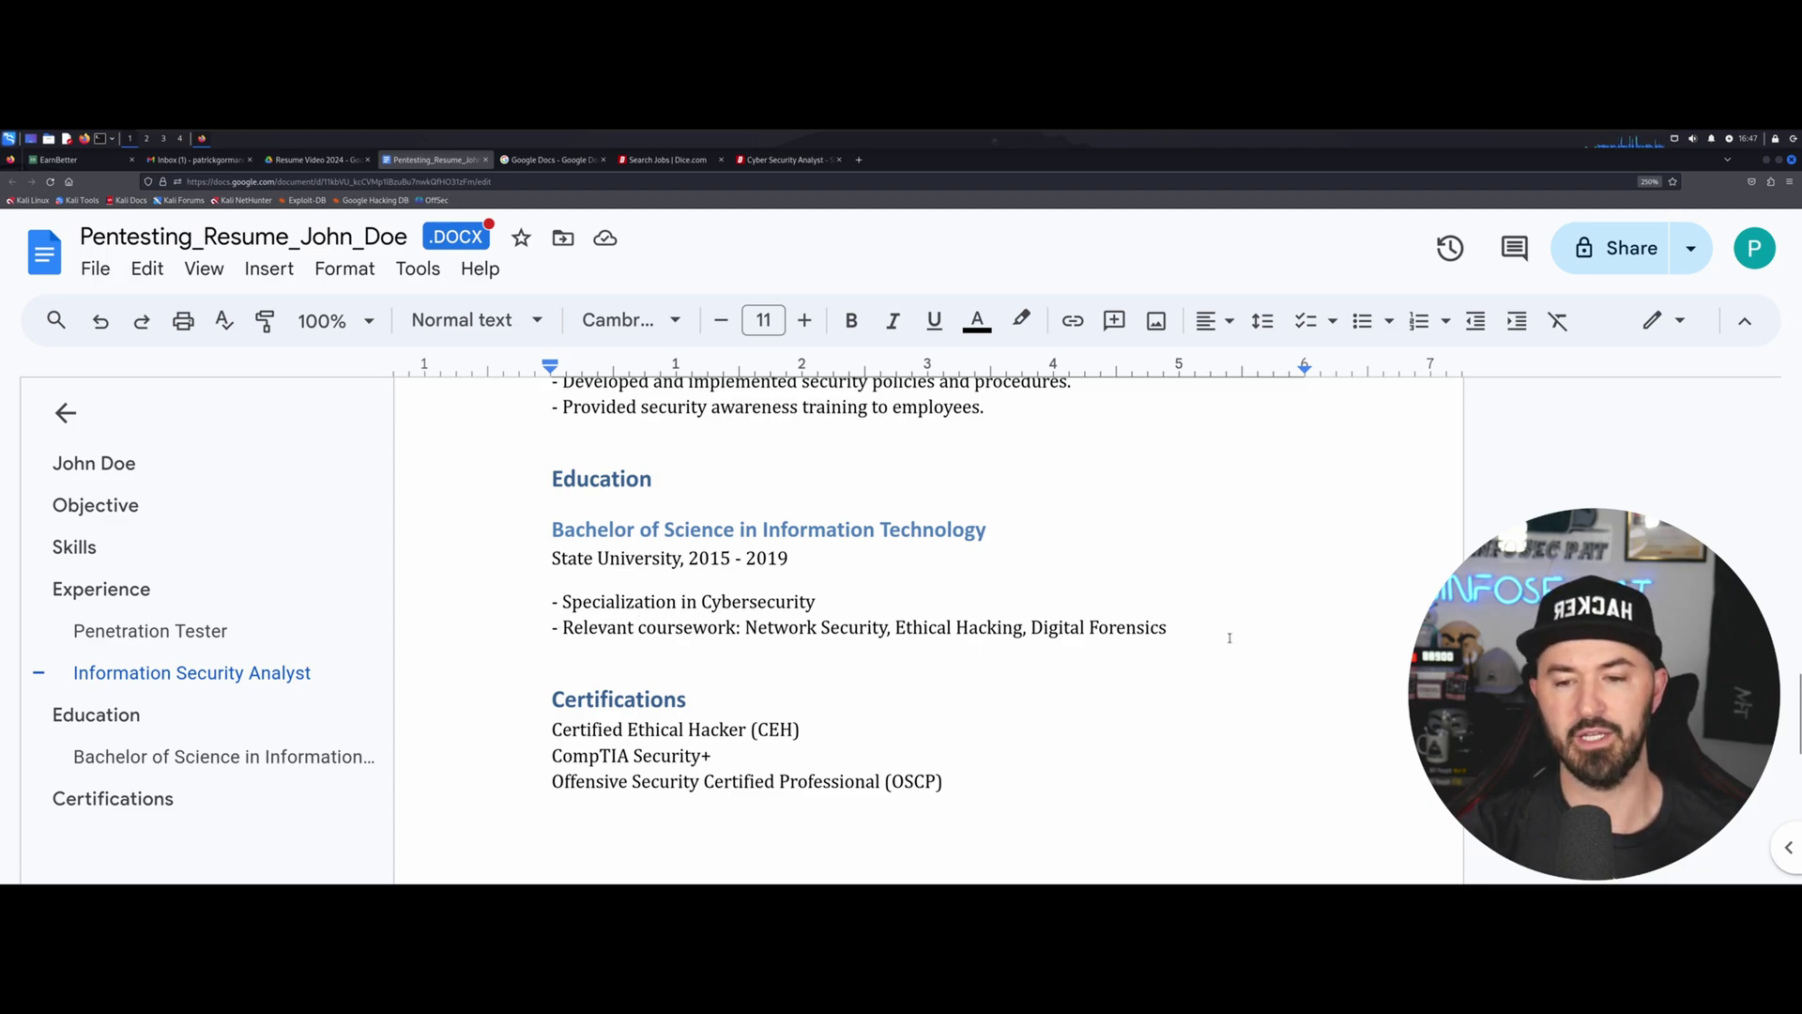
{"action": "scroll", "coordinate": [935, 644], "scroll_direction": "down", "scroll_amount": 2}
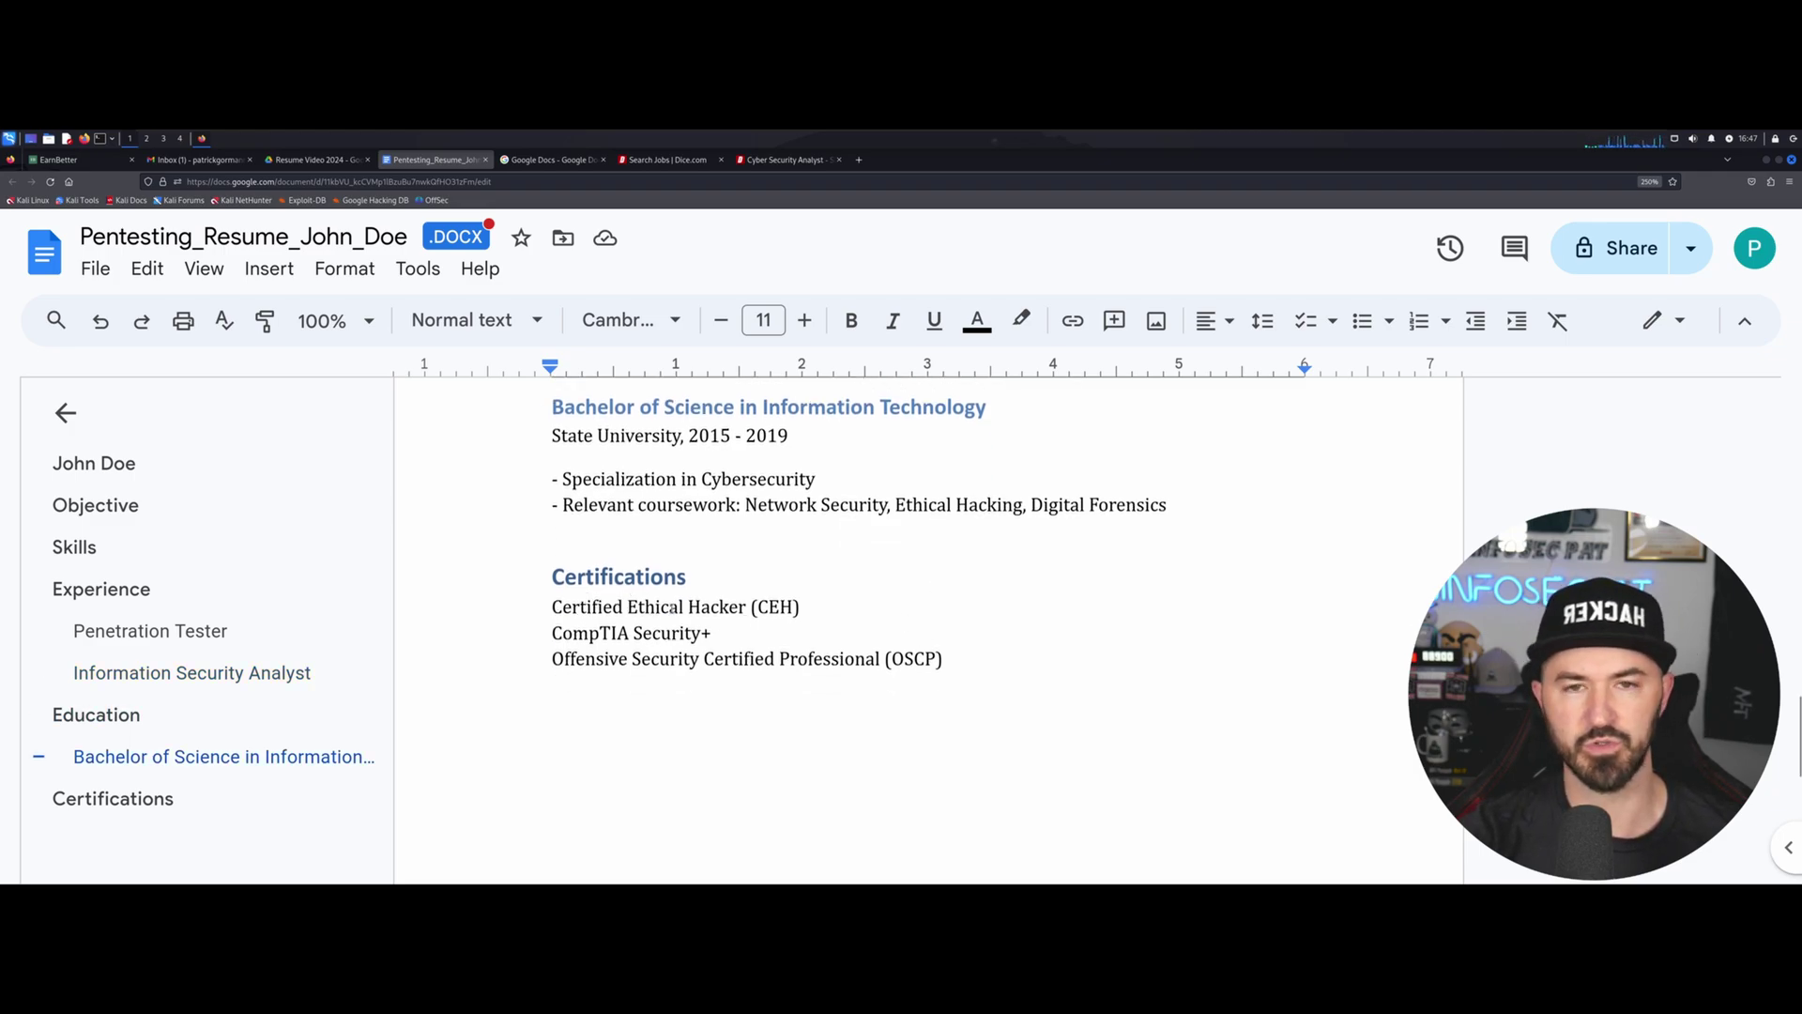
Insert a new line 'PNPT TCM' above Certified Ethical Hacker (CEH).
{"action": "double_click", "coordinate": [814, 617]}
{"action": "key", "text": "Return"}
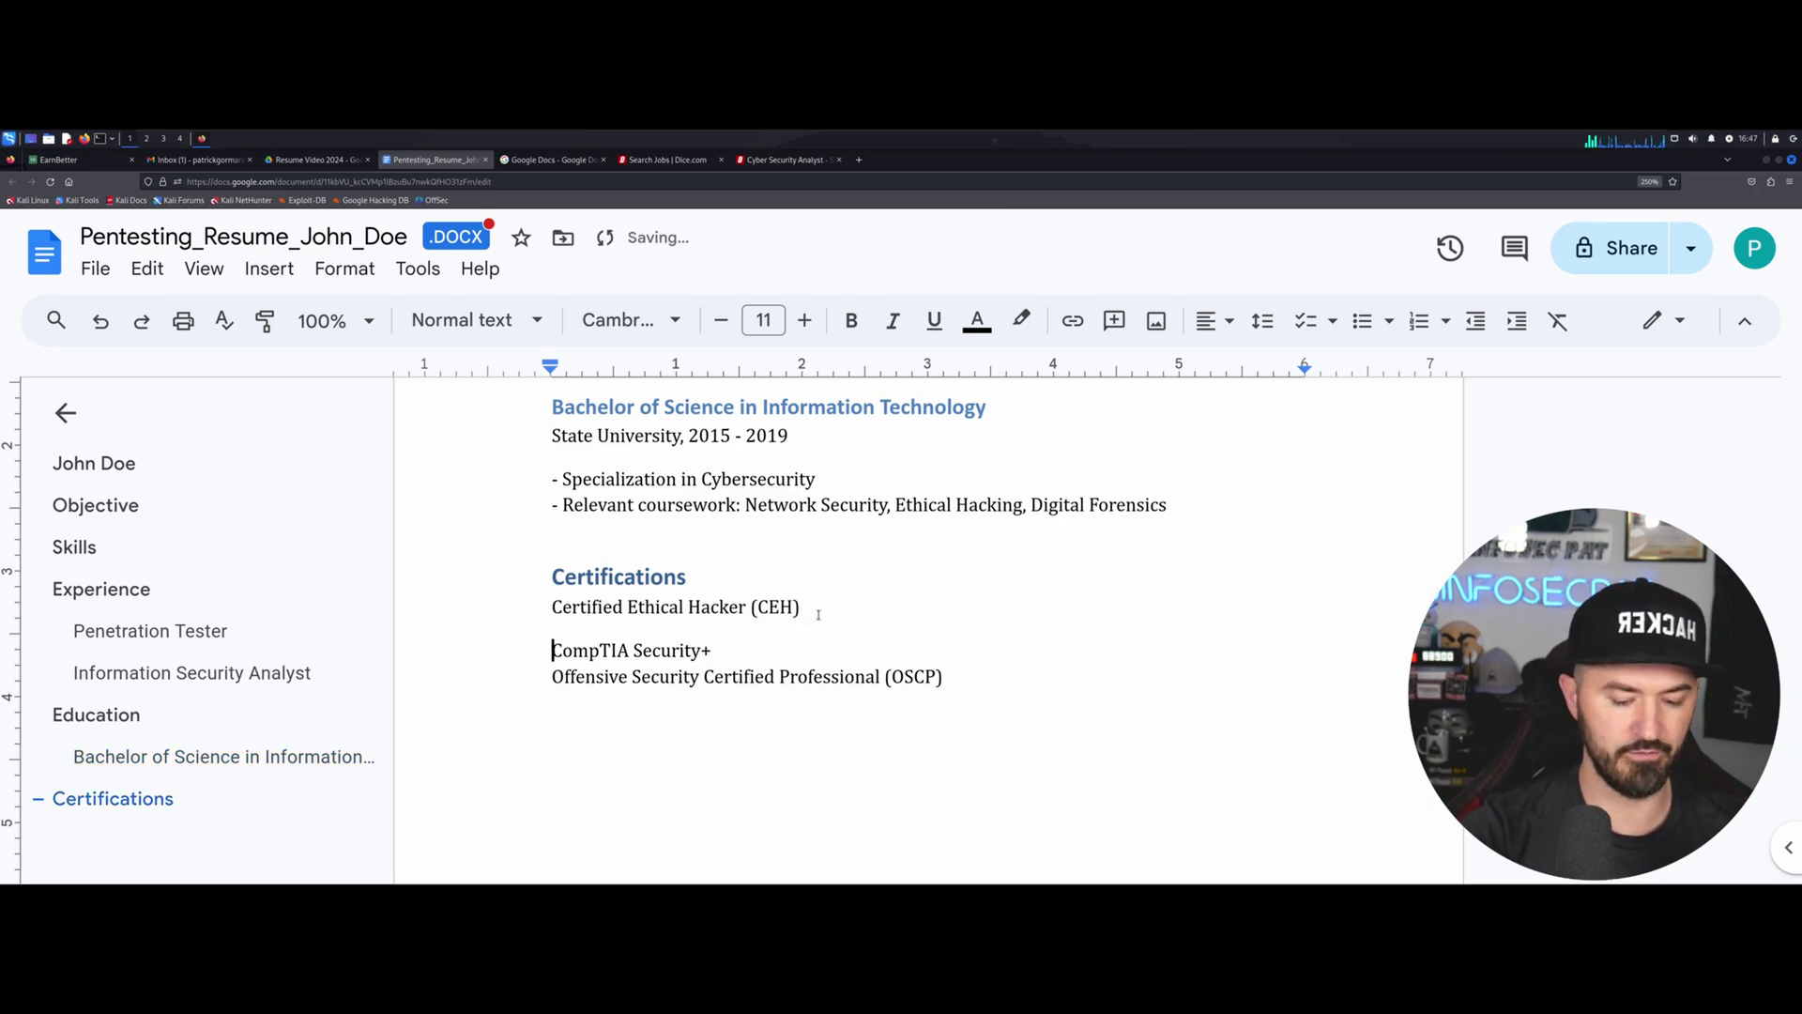
{"action": "key", "text": "Up"}
{"action": "key", "text": "Up"}
{"action": "key", "text": "Return"}
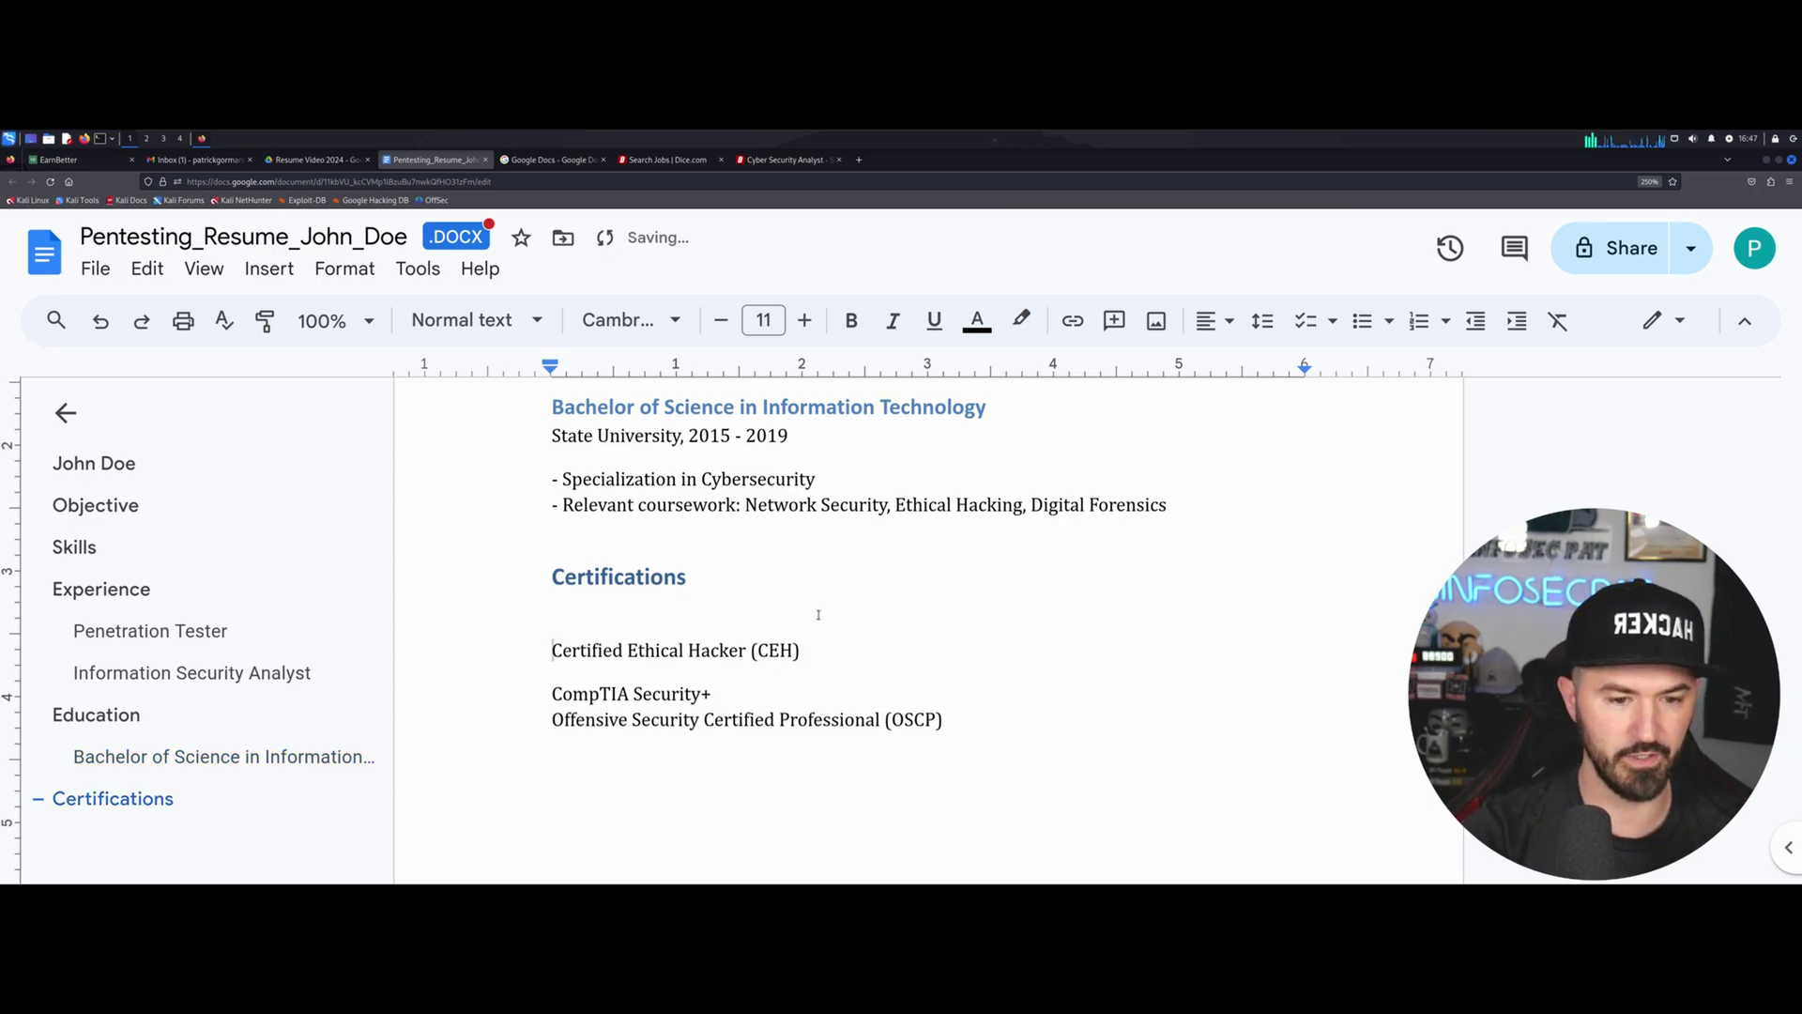
{"action": "key", "text": "Up"}
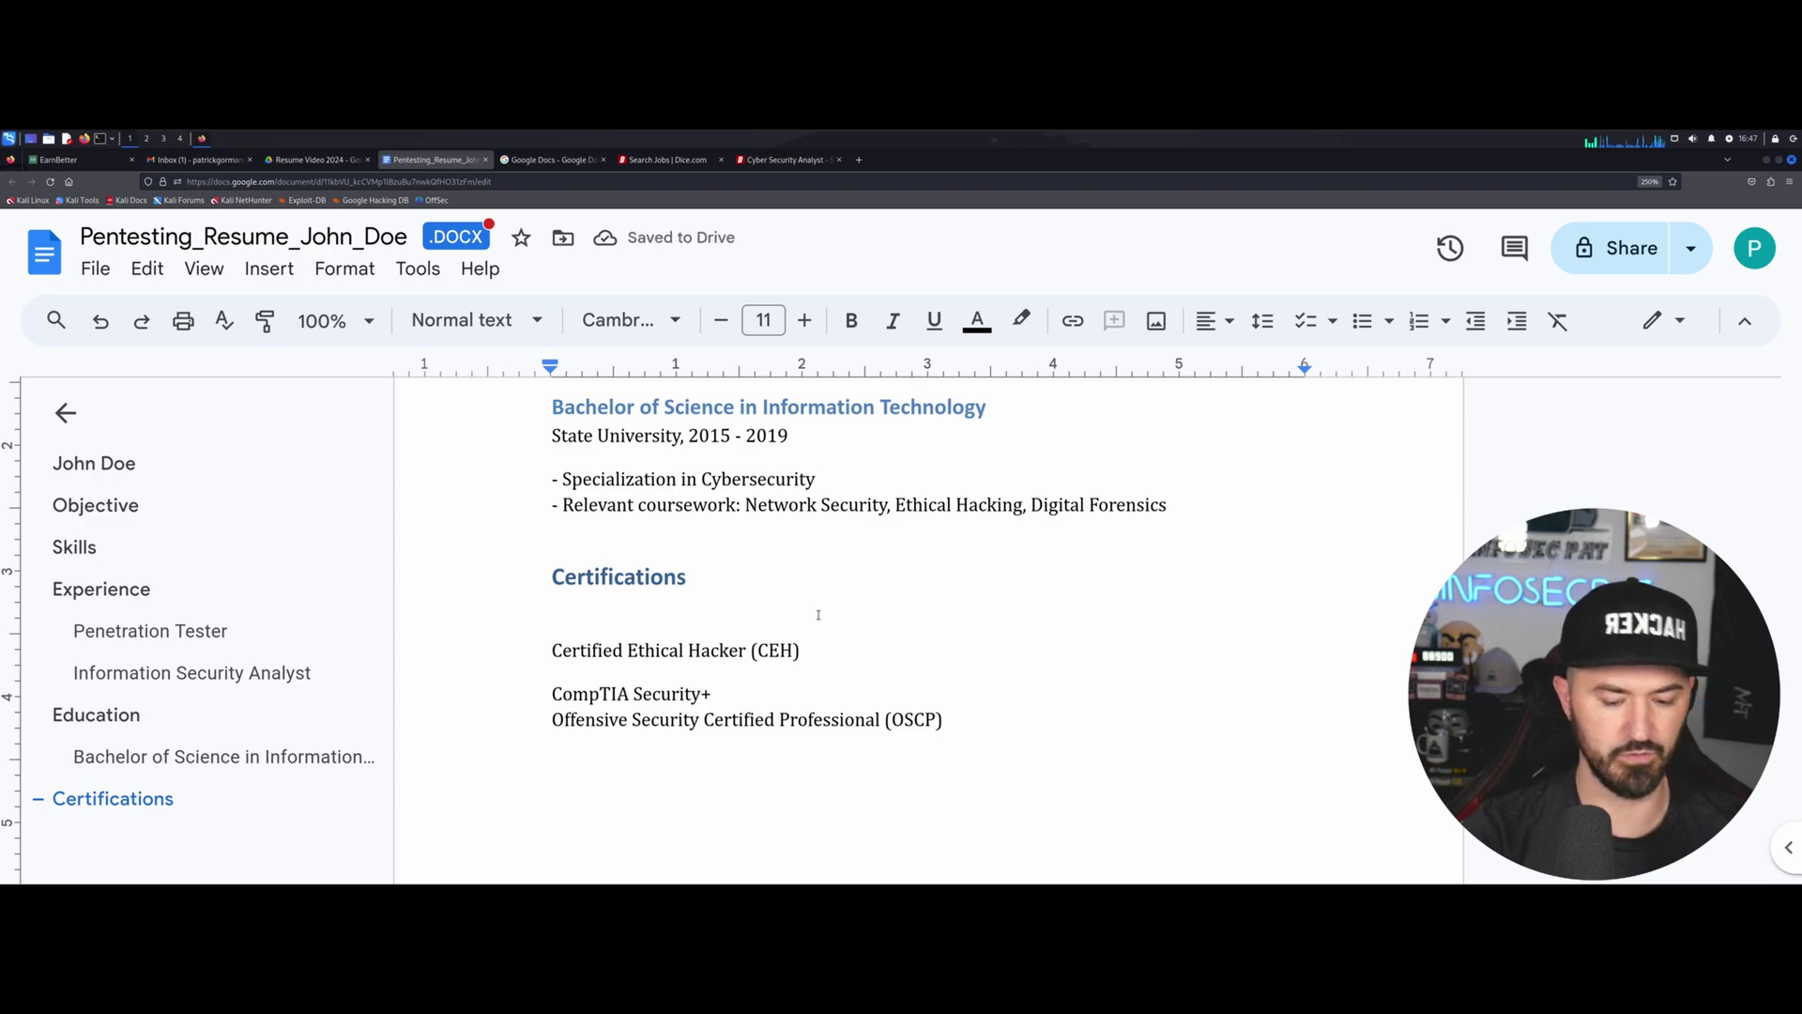
{"action": "type", "text": "P"}
{"action": "type", "text": "NPS"}
{"action": "key", "text": "BackSpace"}
{"action": "key", "text": "BackSpace"}
{"action": "type", "text": "PS"}
{"action": "key", "text": "BackSpace"}
{"action": "type", "text": "T "}
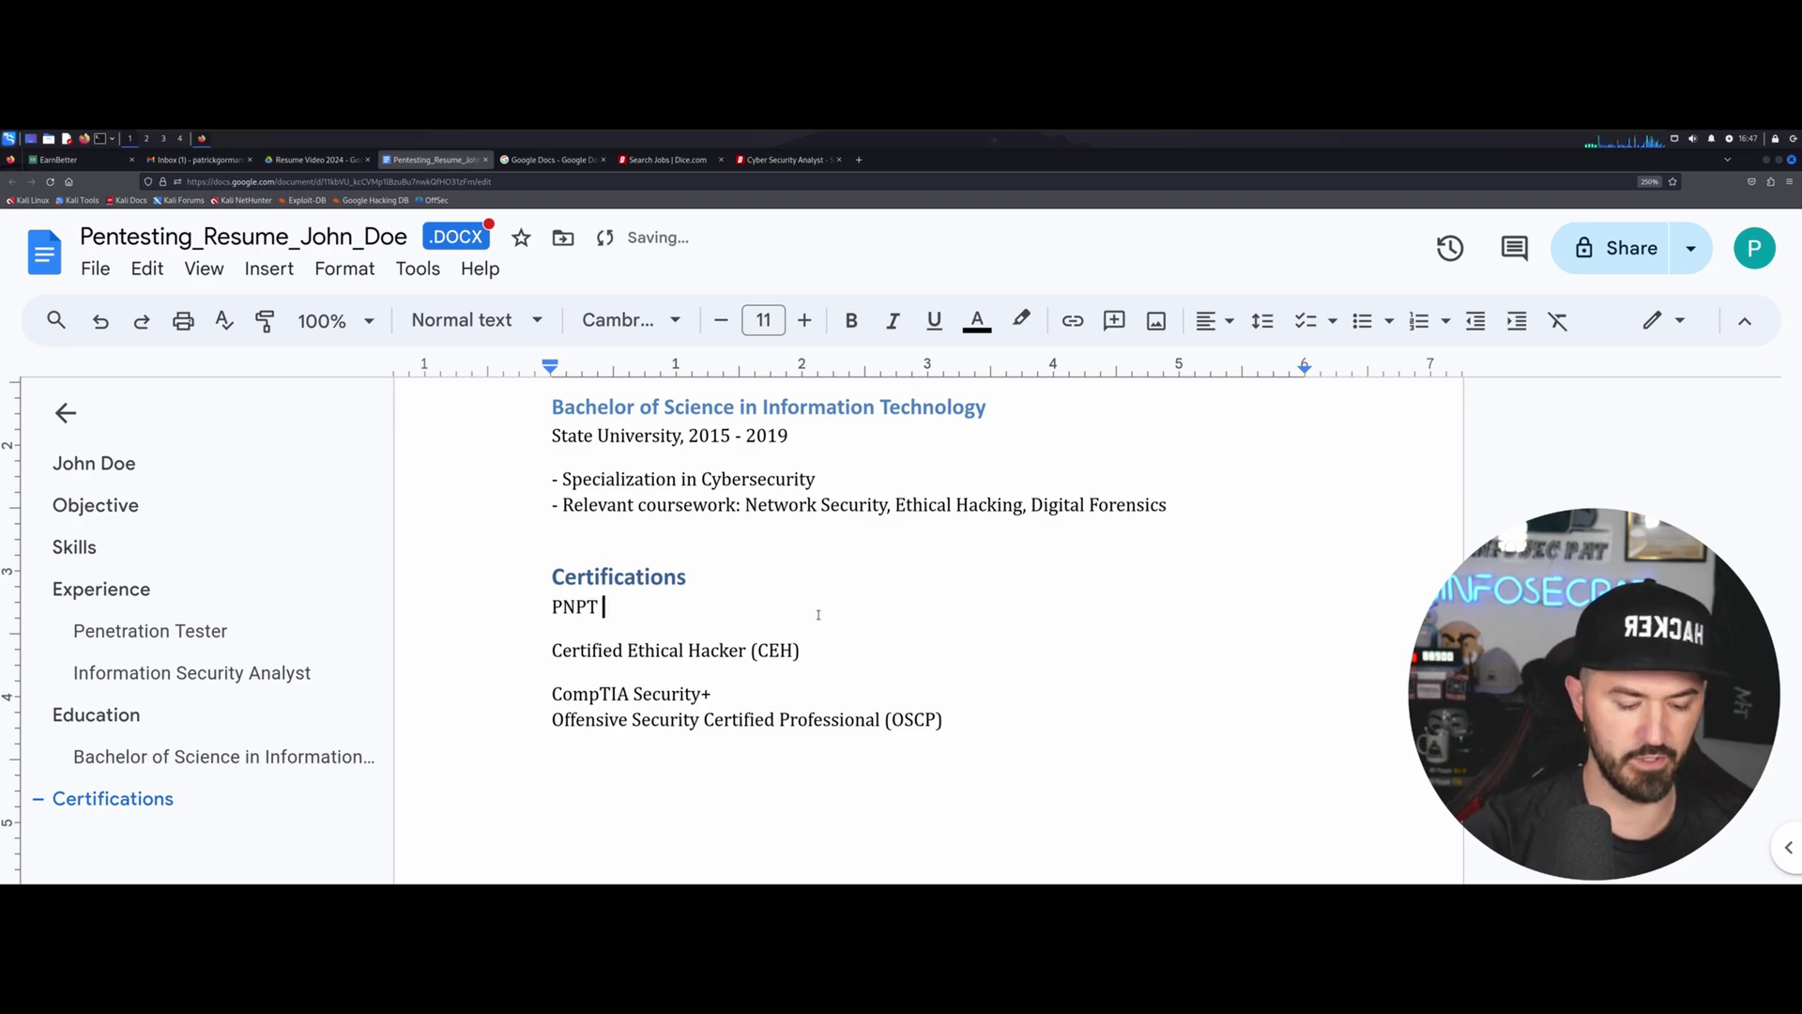
{"action": "type", "text": "TCM"}
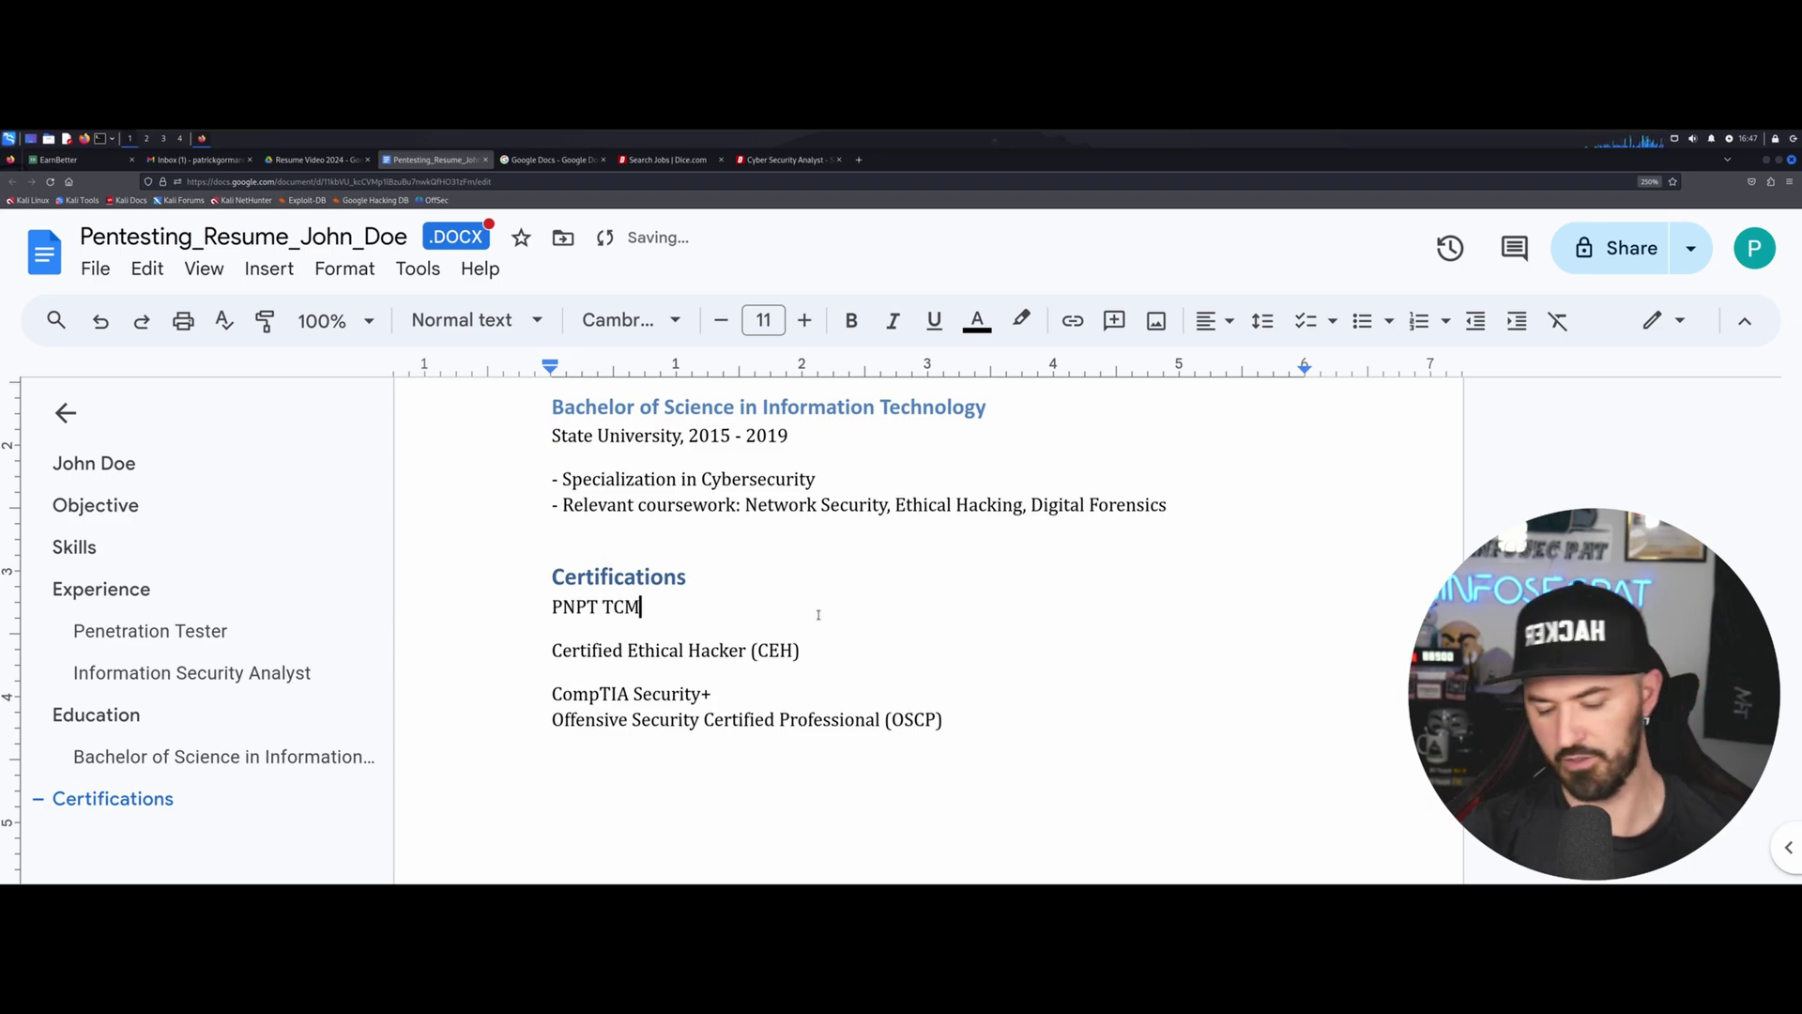
Tidy the line breaks around the CEH and CompTIA Security+ entries.
{"action": "key", "text": "Down"}
{"action": "key", "text": "Left"}
{"action": "key", "text": "Left"}
{"action": "key", "text": "Left"}
{"action": "key", "text": "Left"}
{"action": "key", "text": "Left"}
{"action": "key", "text": "Left"}
{"action": "key", "text": "Left"}
{"action": "key", "text": "Left"}
{"action": "key", "text": "Left"}
{"action": "key", "text": "Left"}
{"action": "key", "text": "Left"}
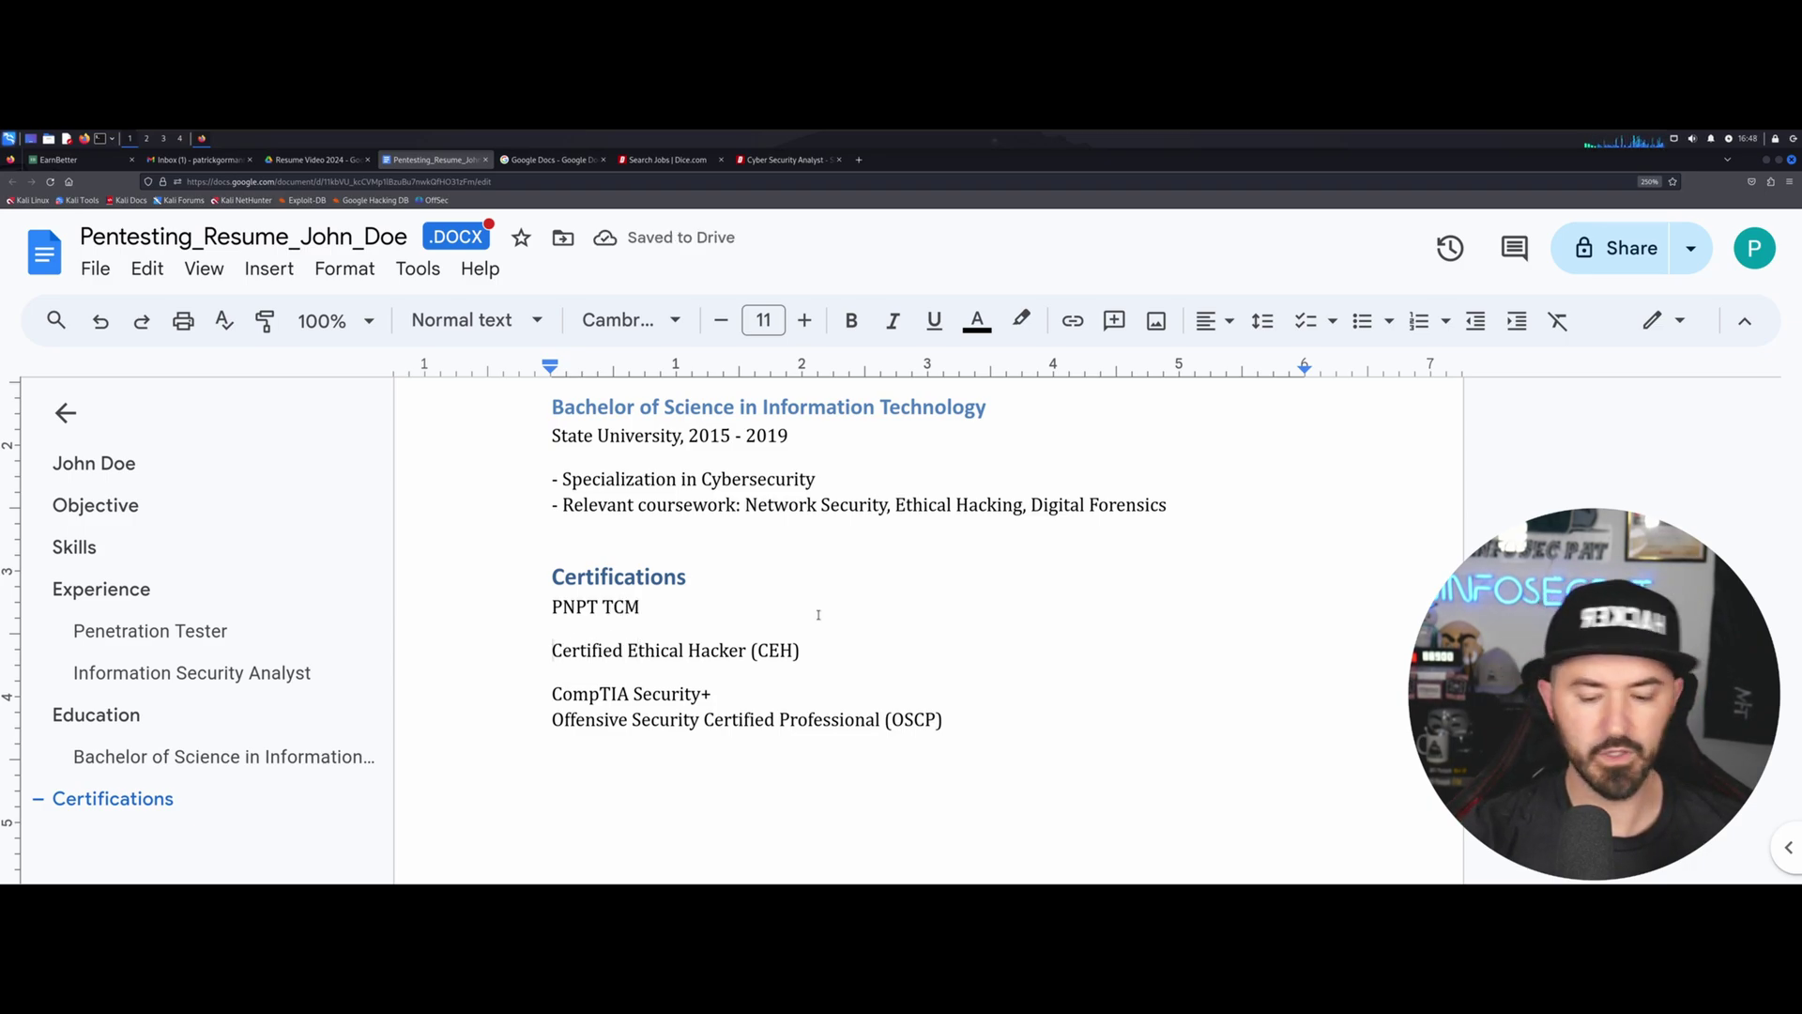
{"action": "key", "text": "BackSpace"}
{"action": "key", "text": "Return"}
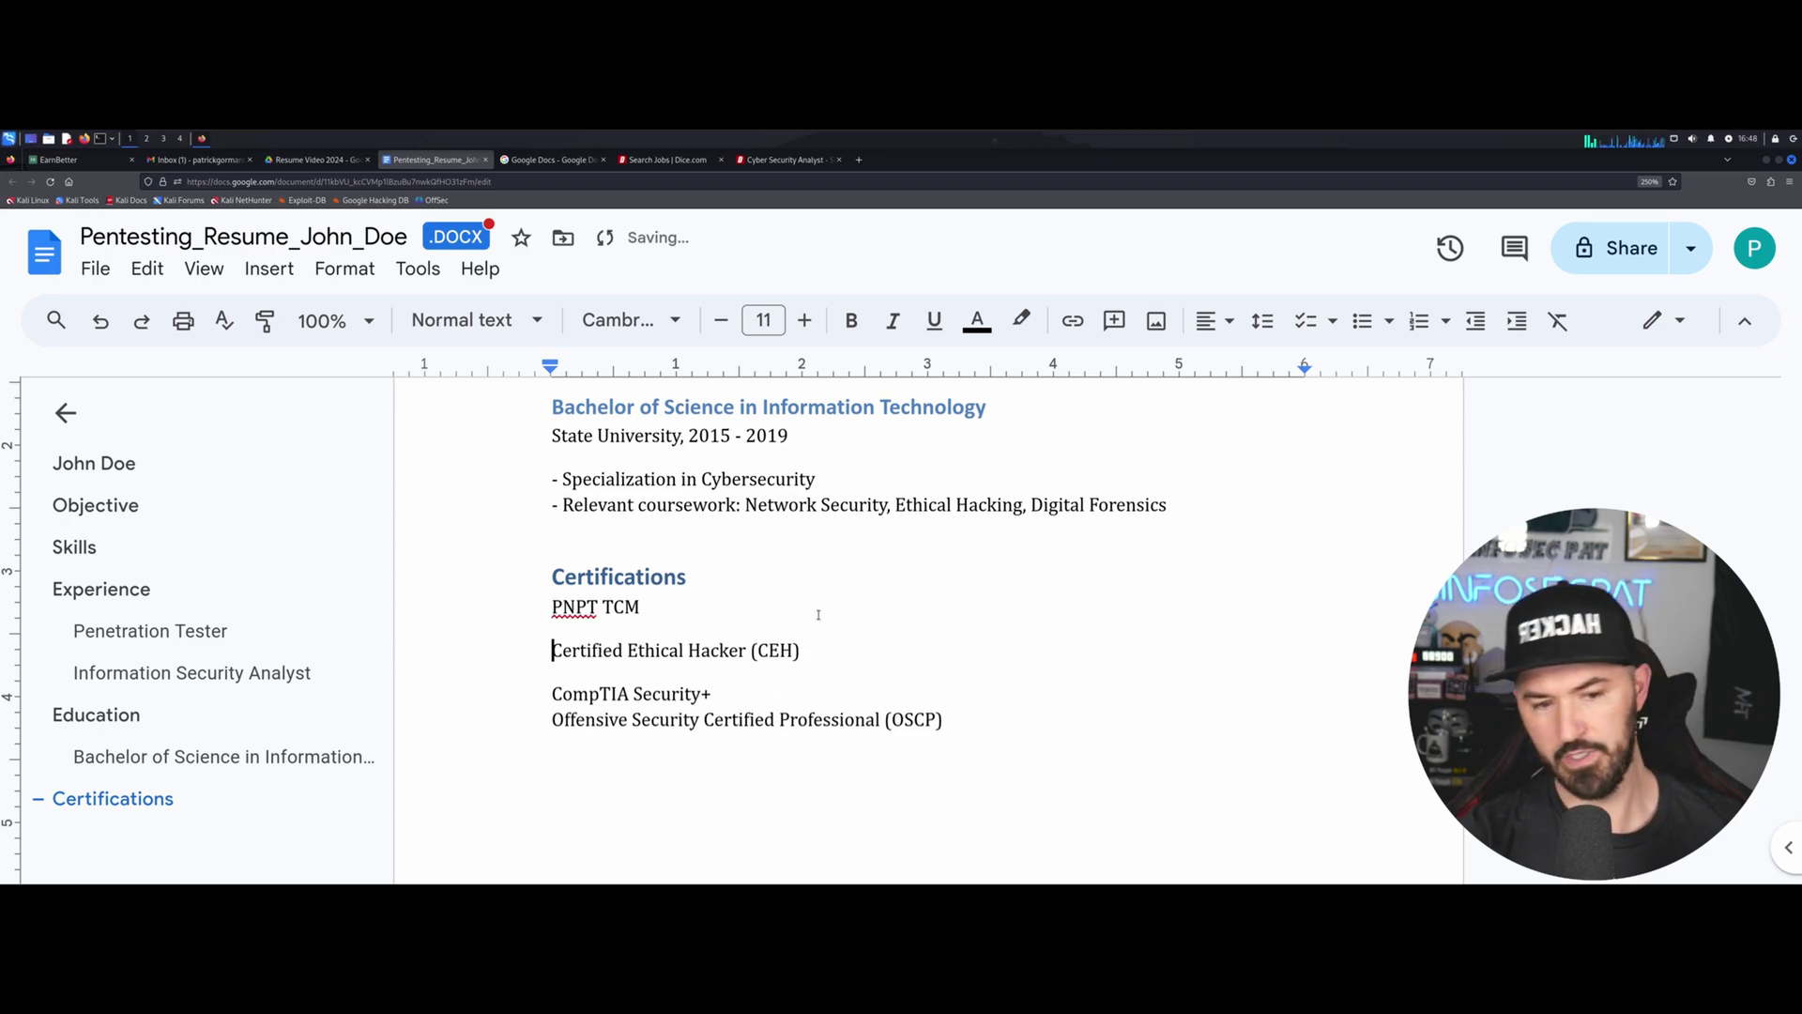
{"action": "left_click", "coordinate": [757, 698]}
{"action": "key", "text": "Return"}
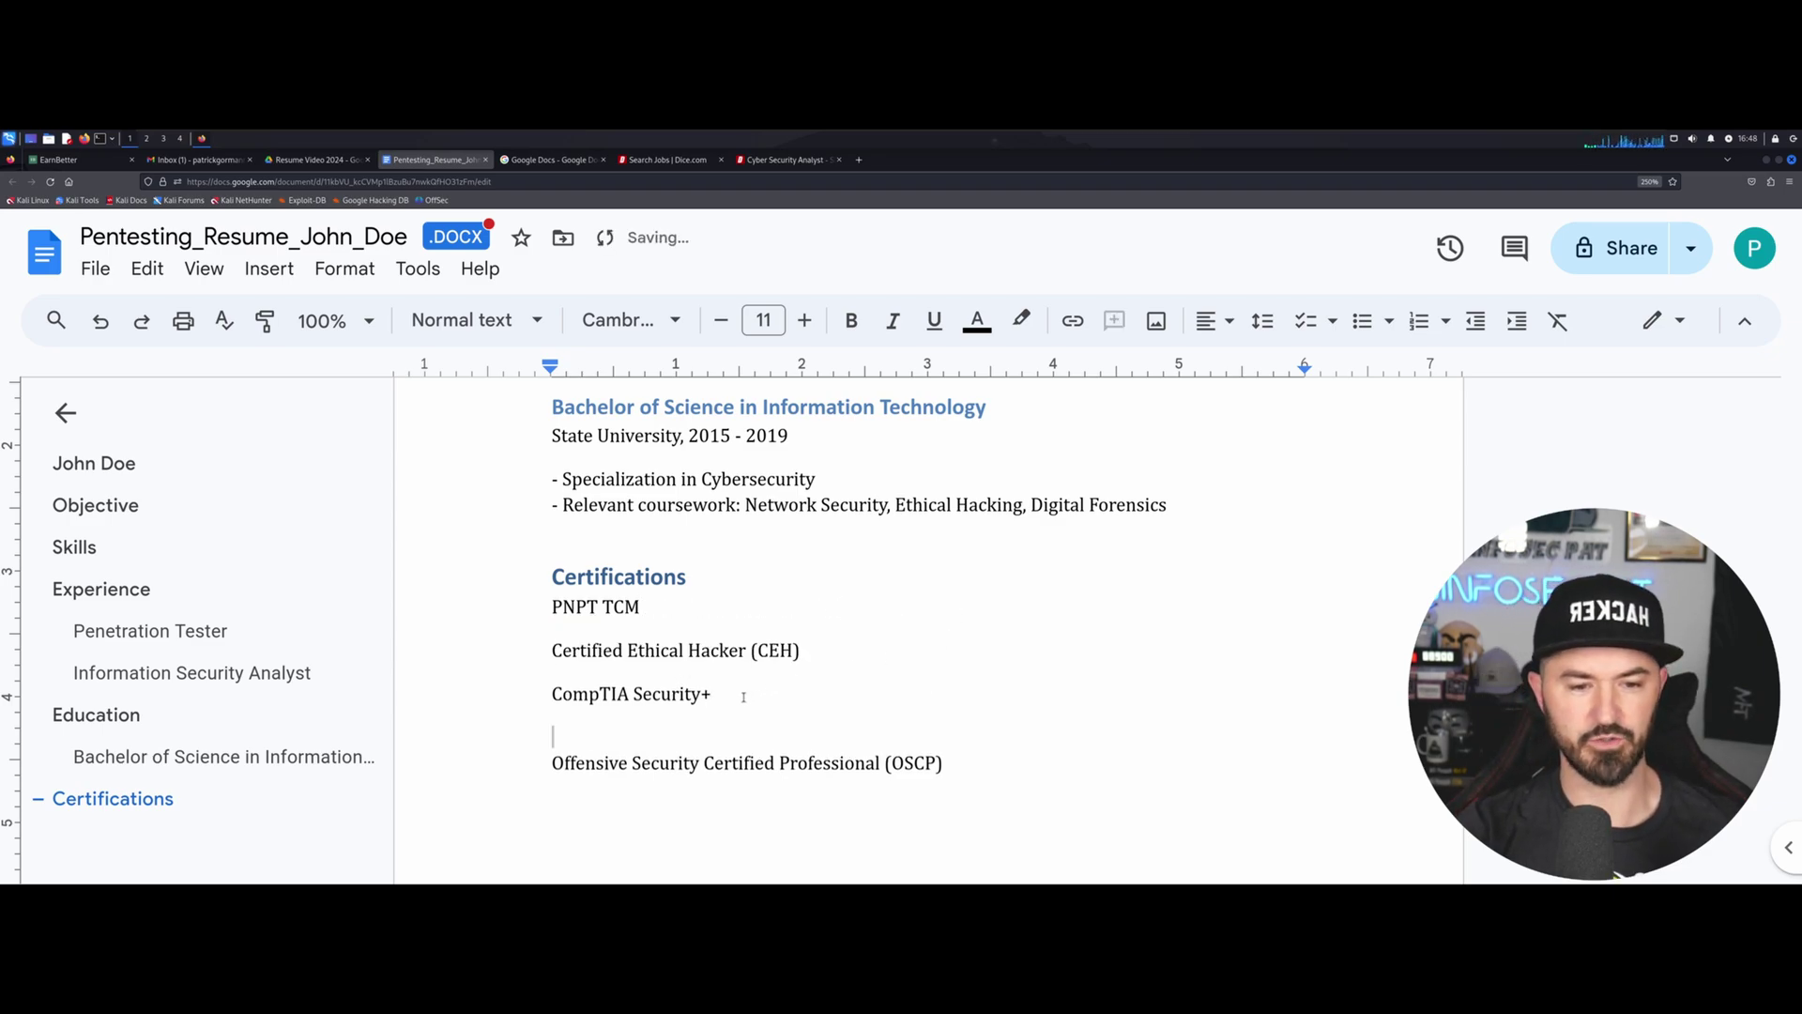
{"action": "key", "text": "BackSpace"}
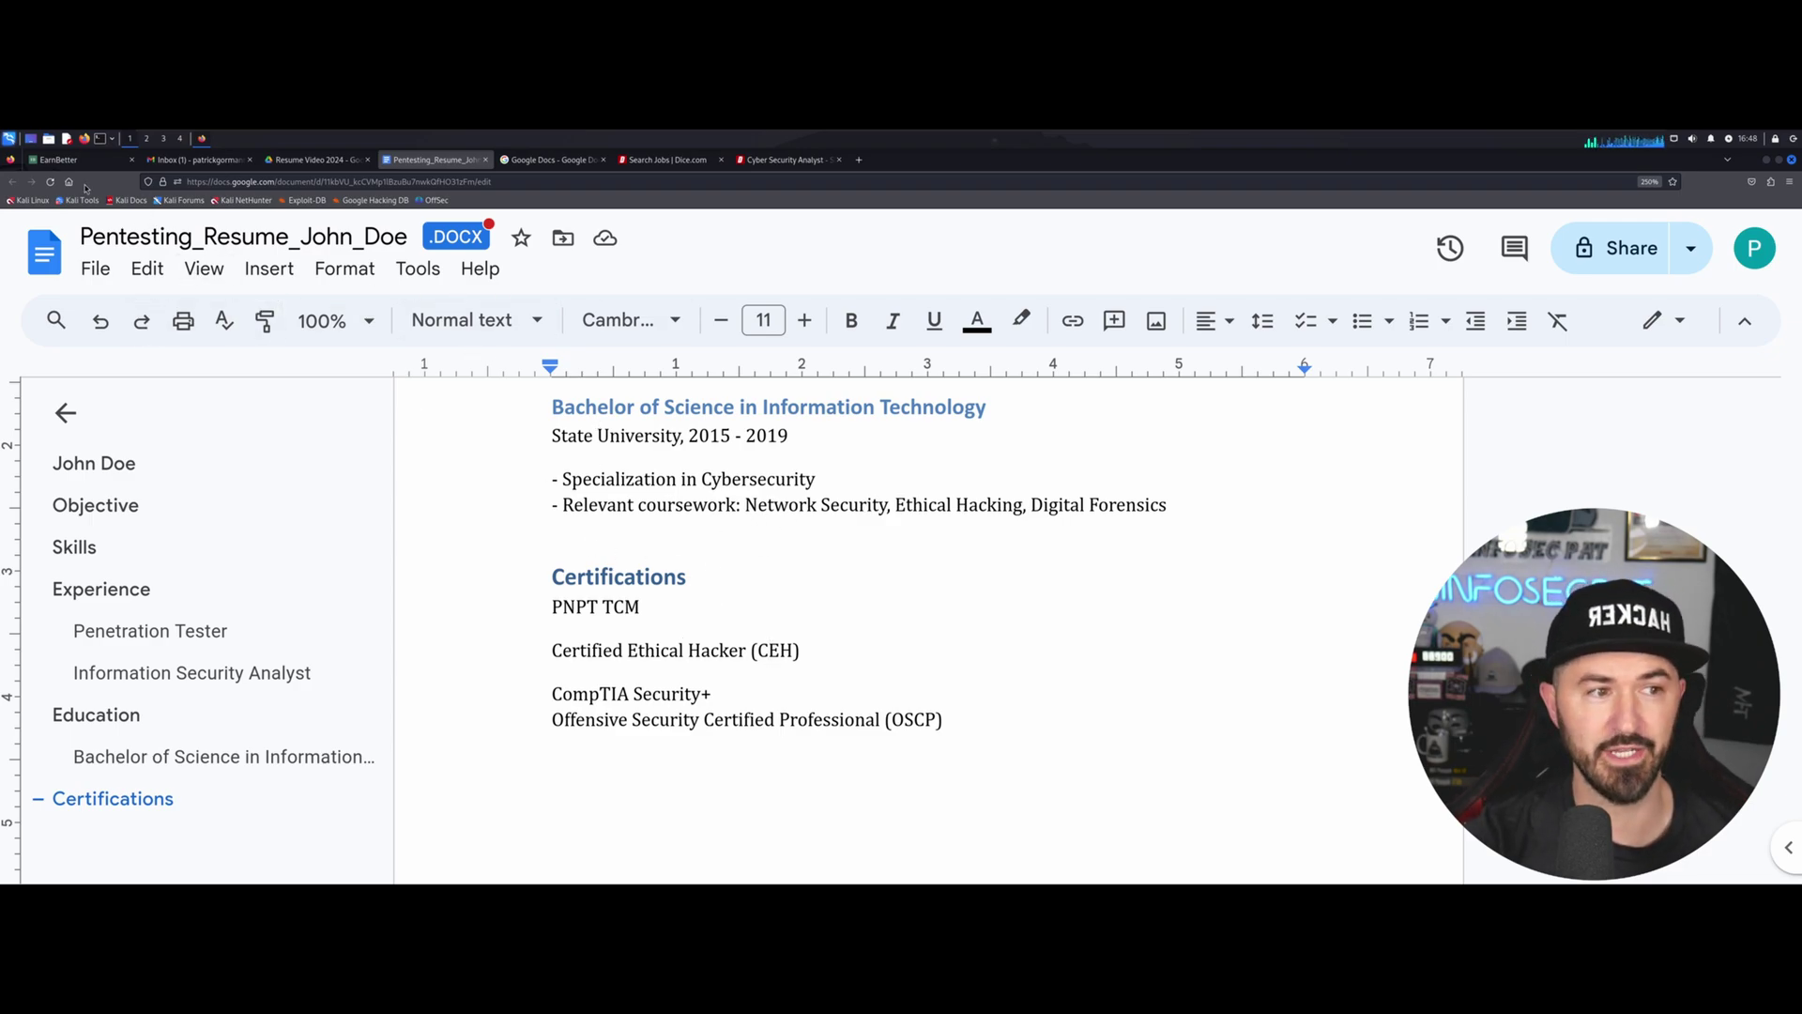
Zoom in the EarnBetter registration page and check its web address.
{"action": "left_click", "coordinate": [71, 161]}
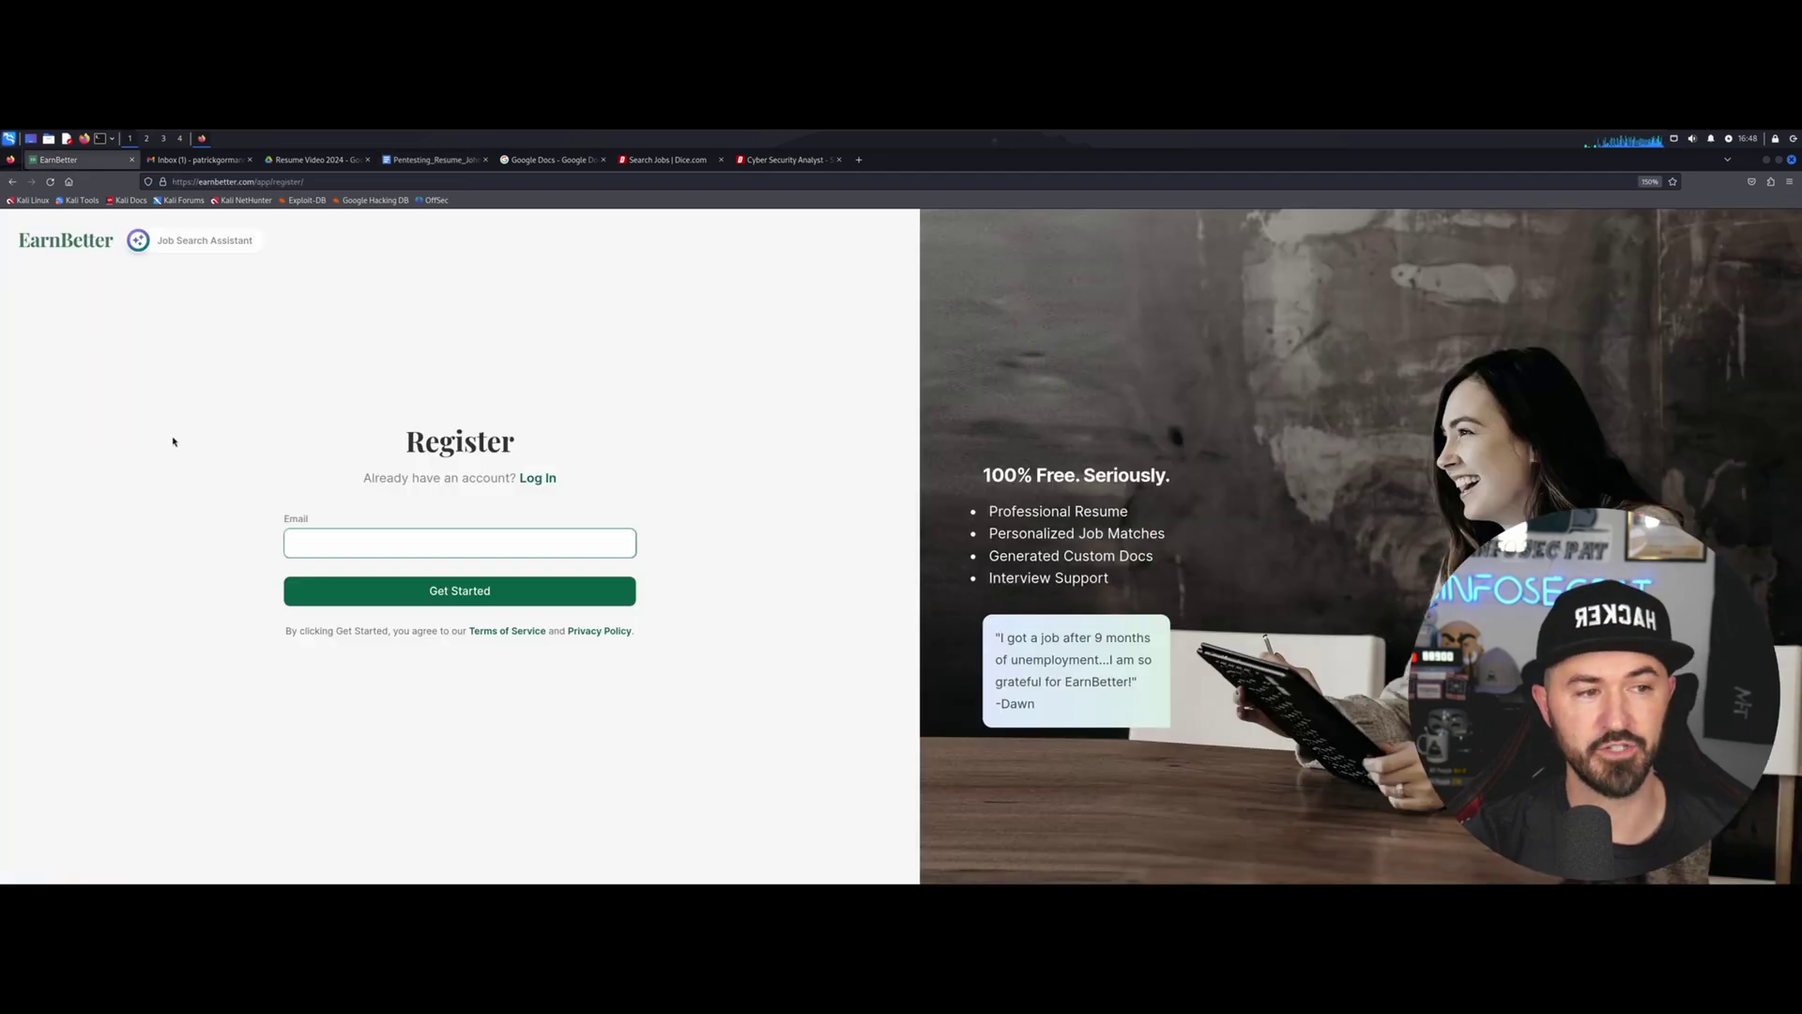
{"action": "key", "text": "ctrl+plus"}
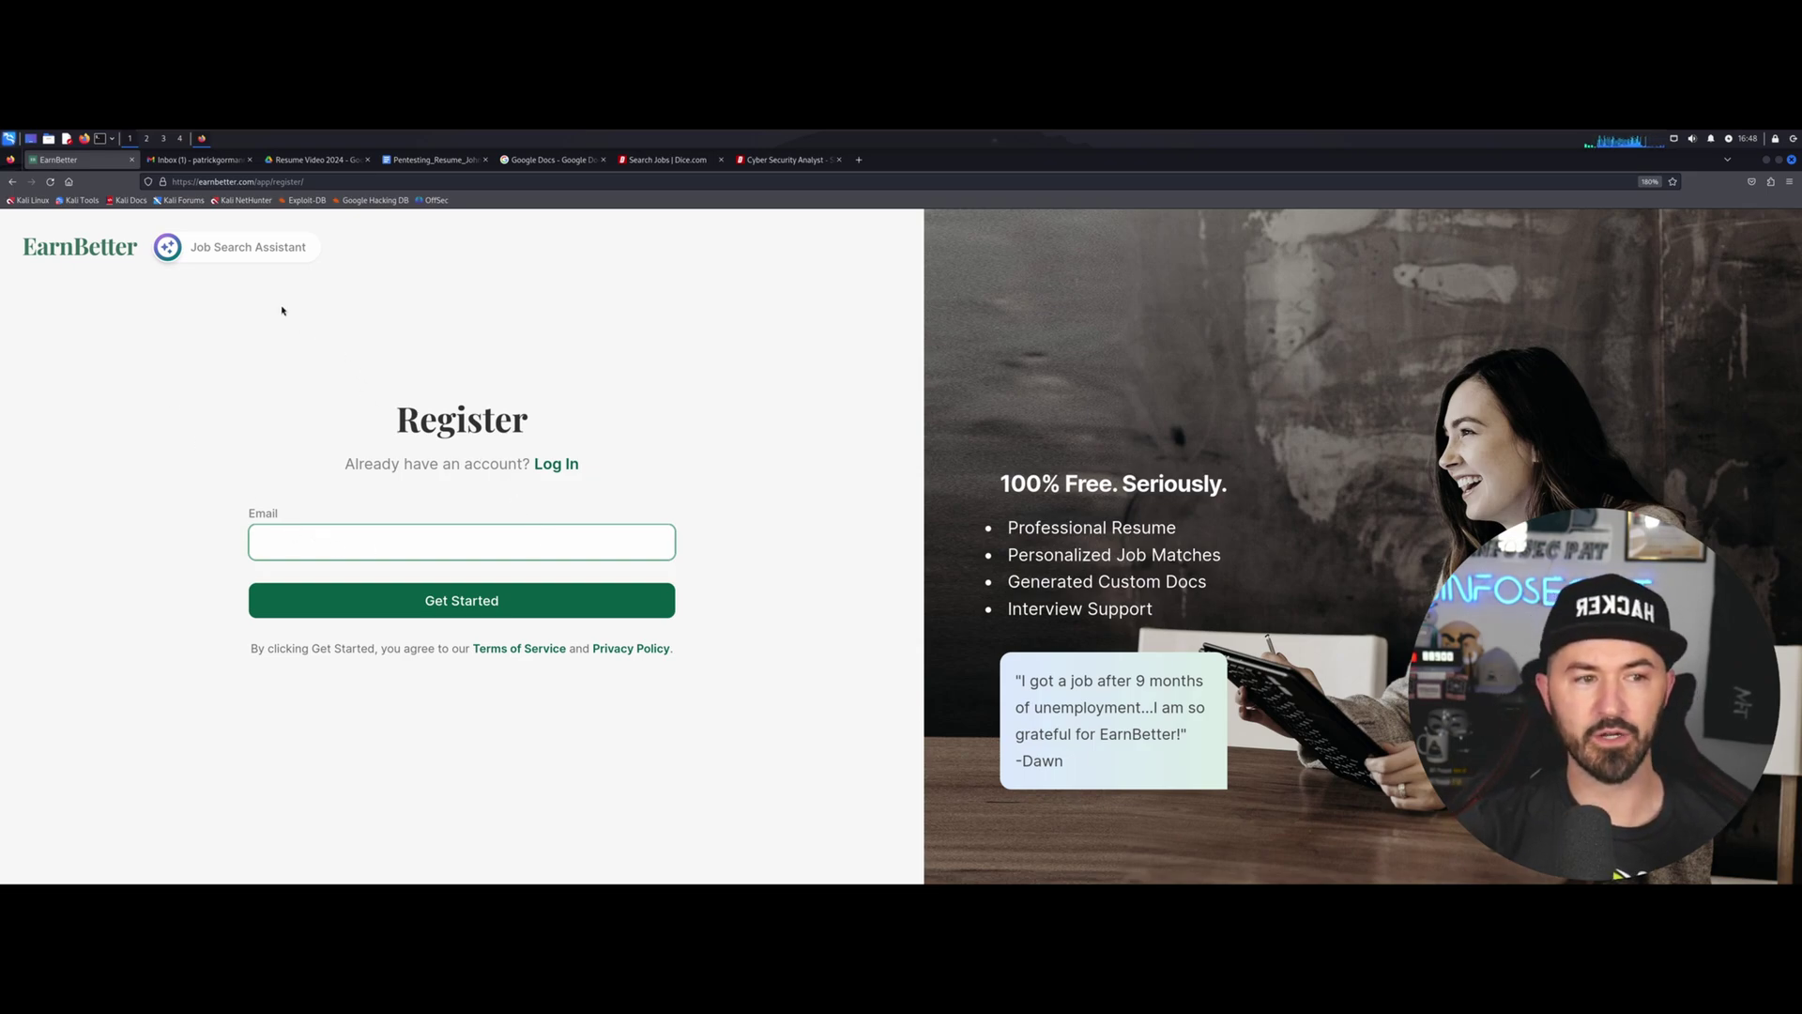
{"action": "left_click", "coordinate": [261, 182]}
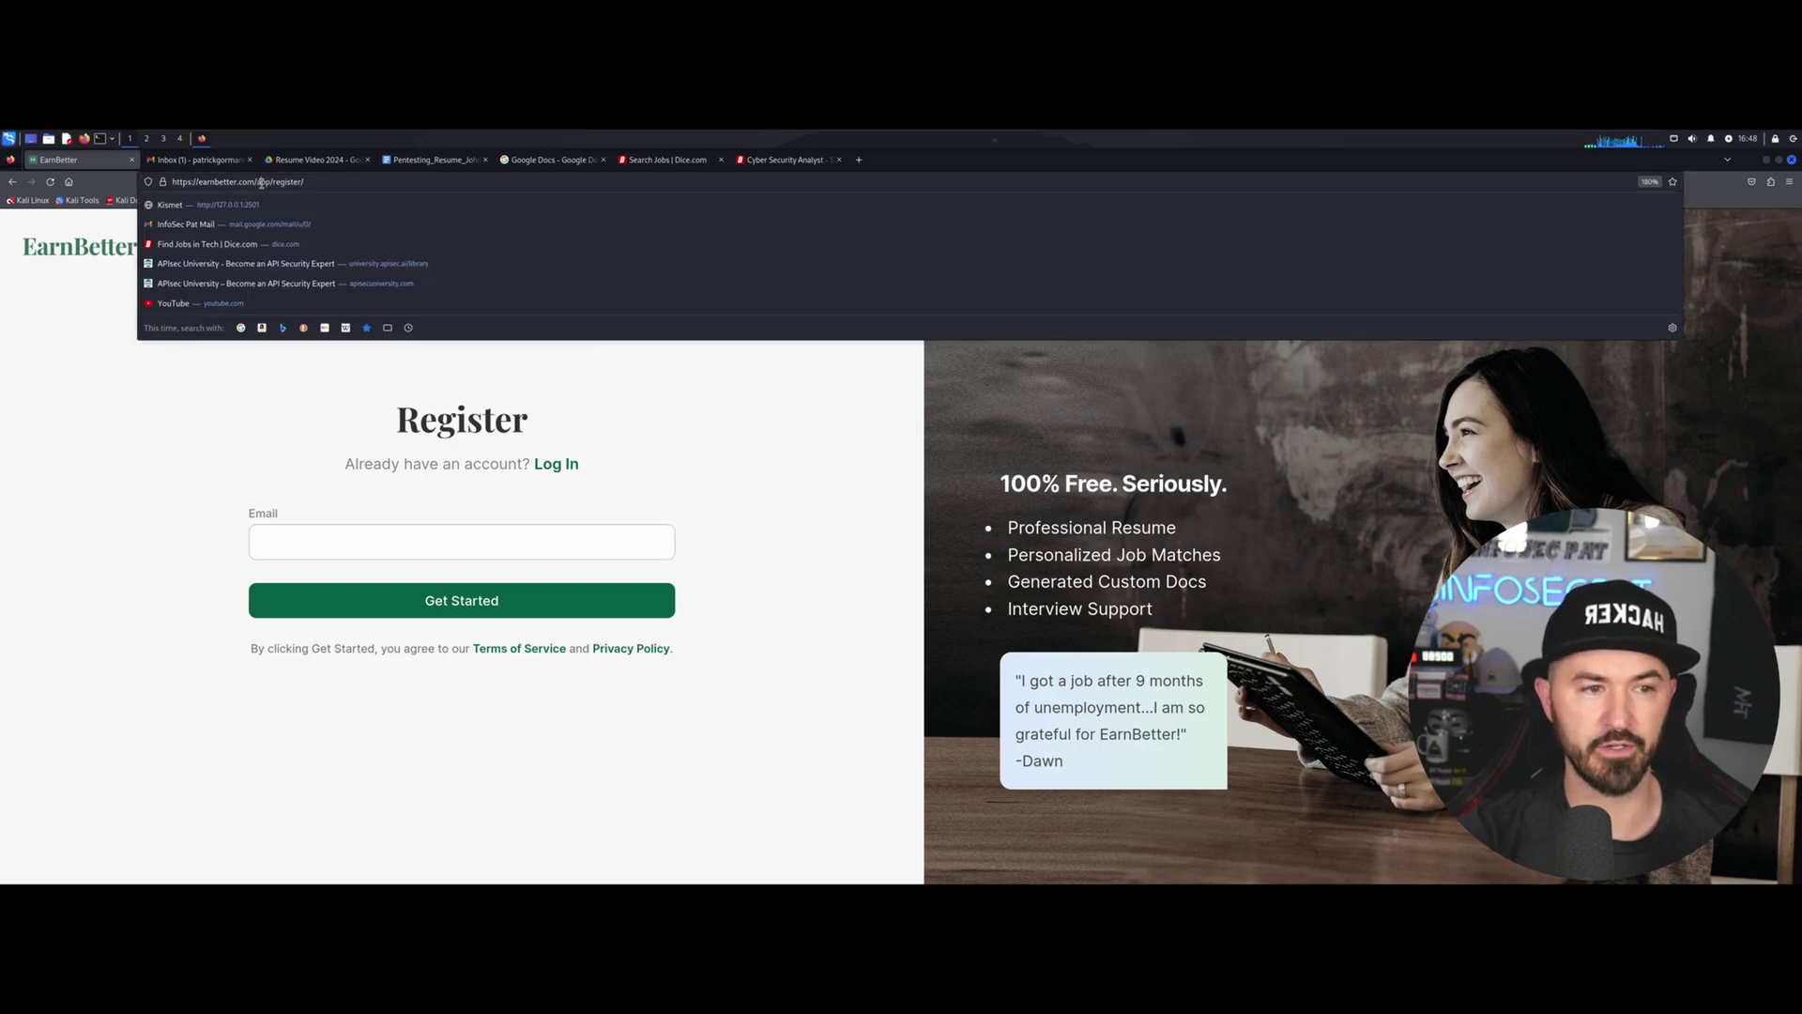
{"action": "left_click", "coordinate": [160, 414]}
{"action": "left_click", "coordinate": [313, 540]}
Enter the Gmail address into the Email field and submit to register.
{"action": "left_click", "coordinate": [199, 160]}
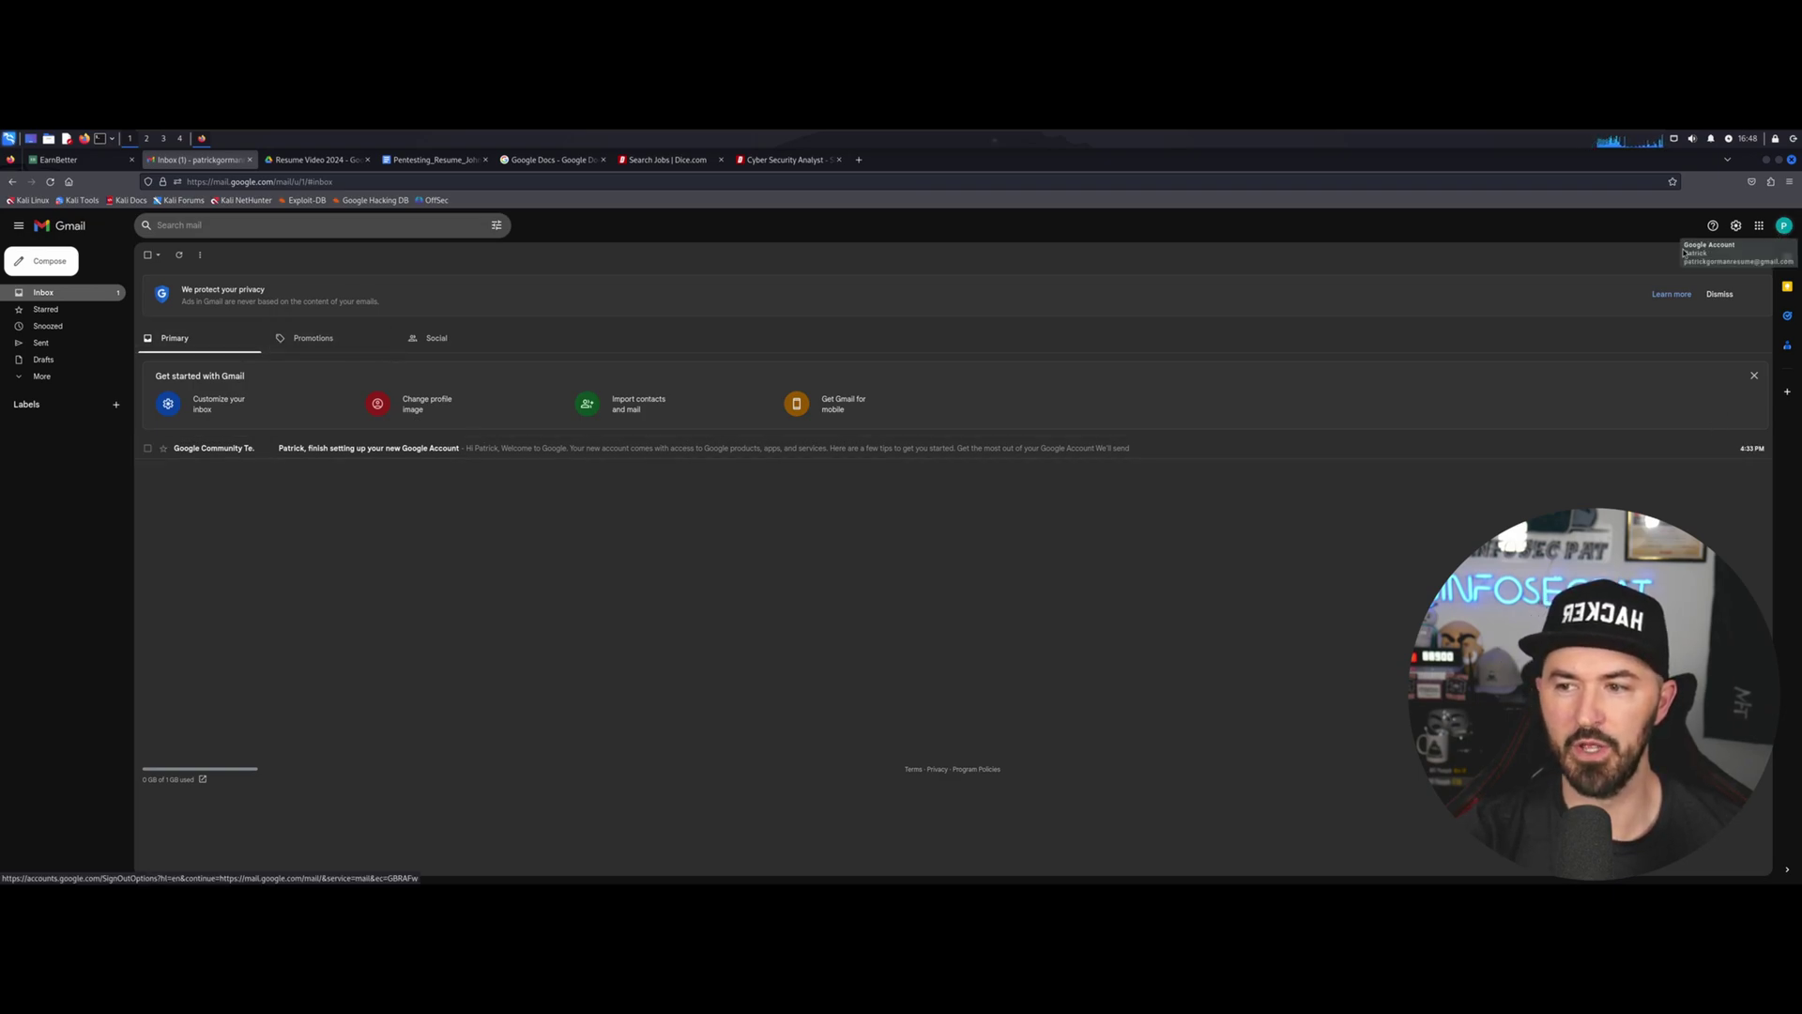
{"action": "left_click", "coordinate": [80, 159]}
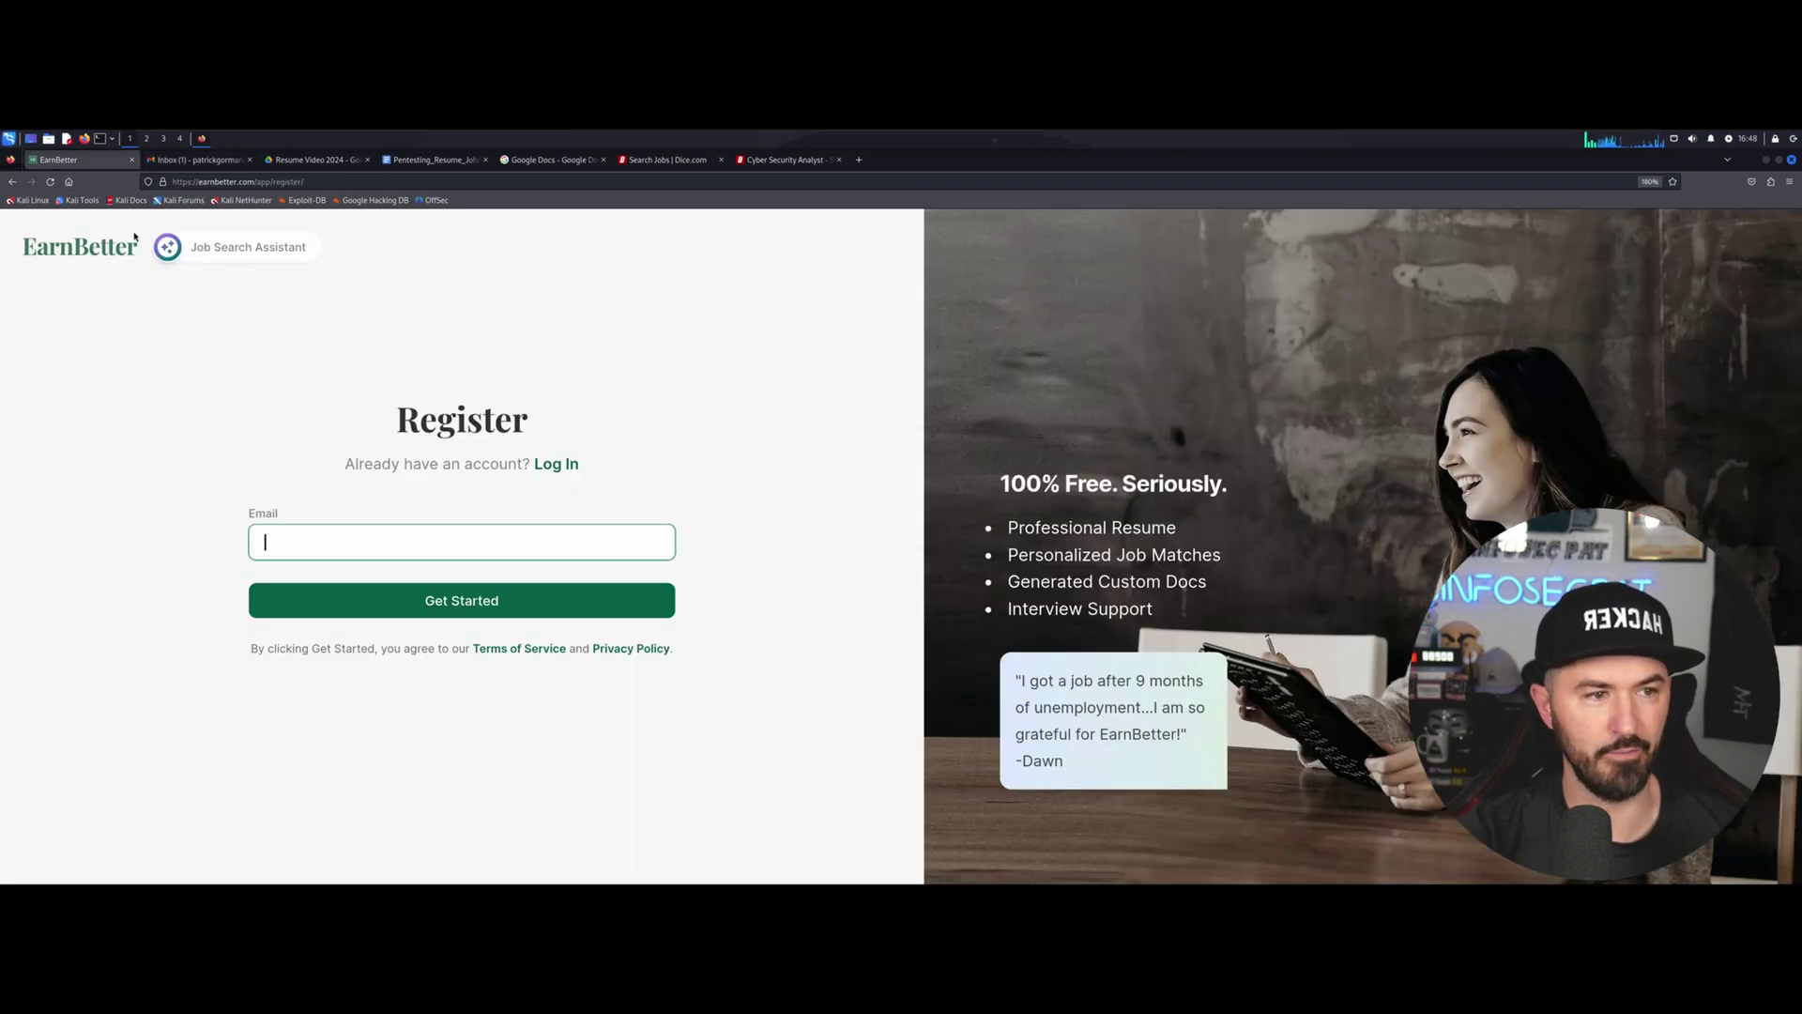
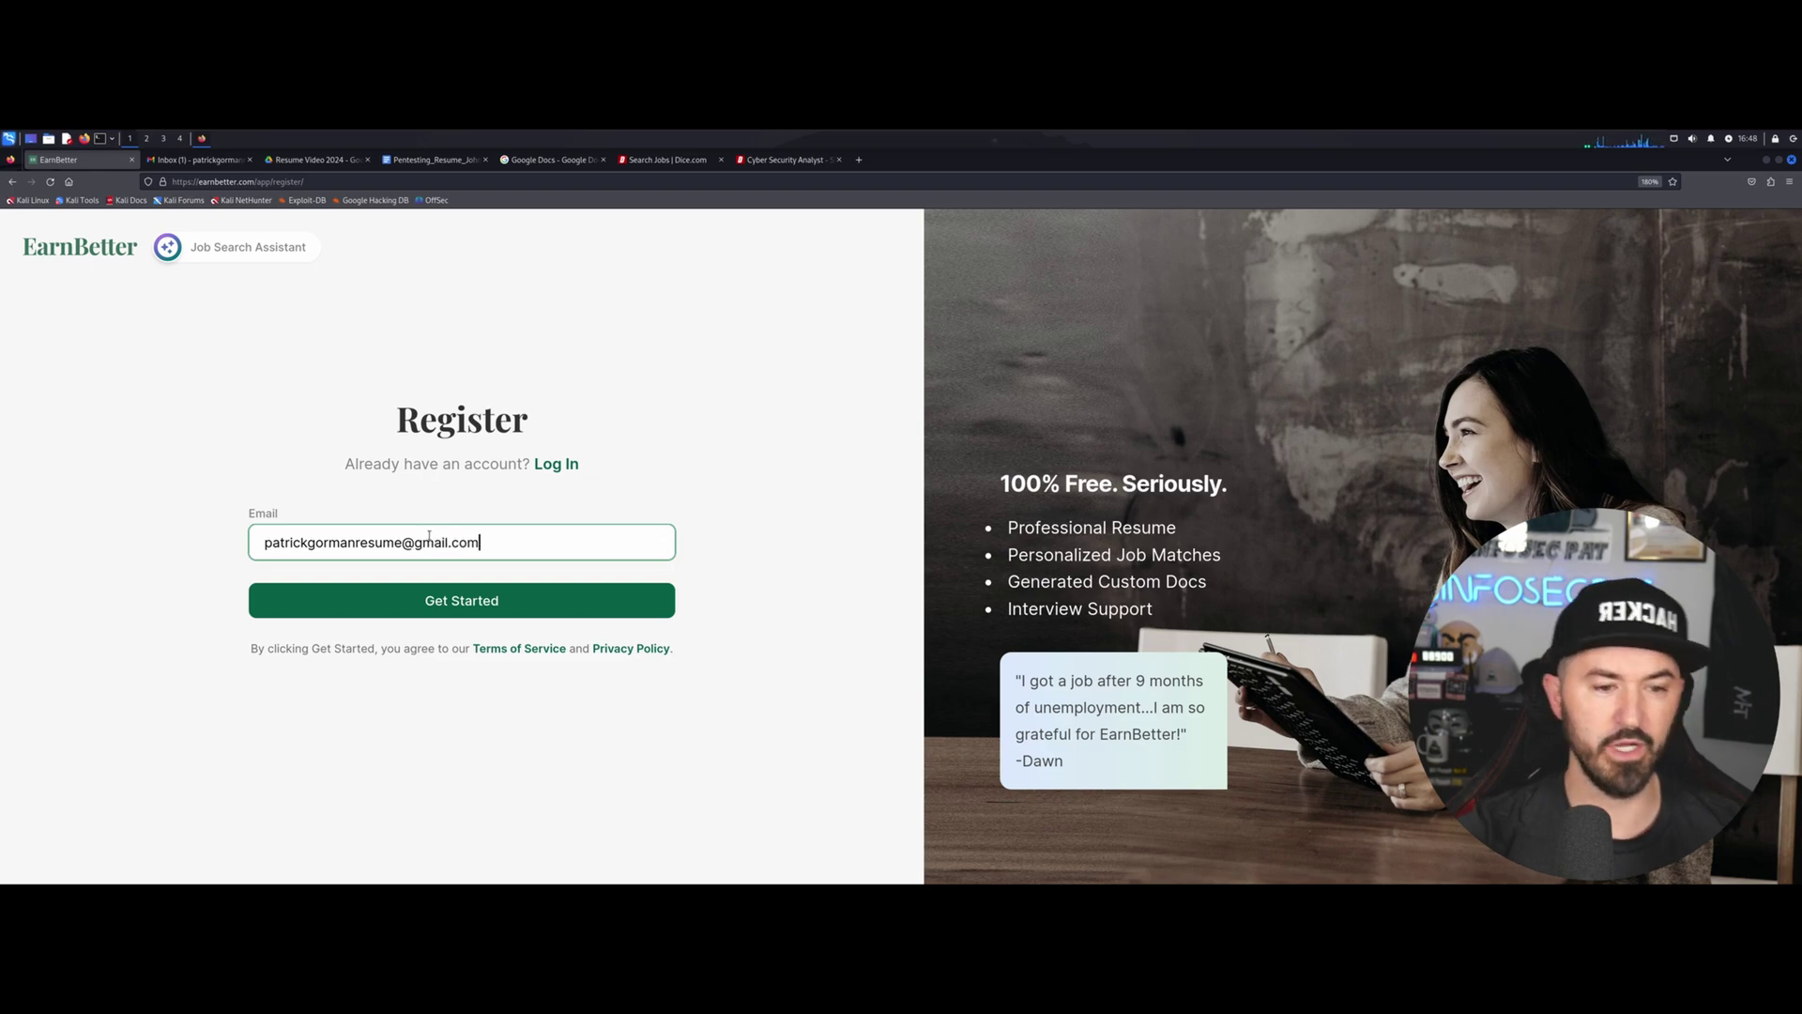
{"action": "key", "text": "Return"}
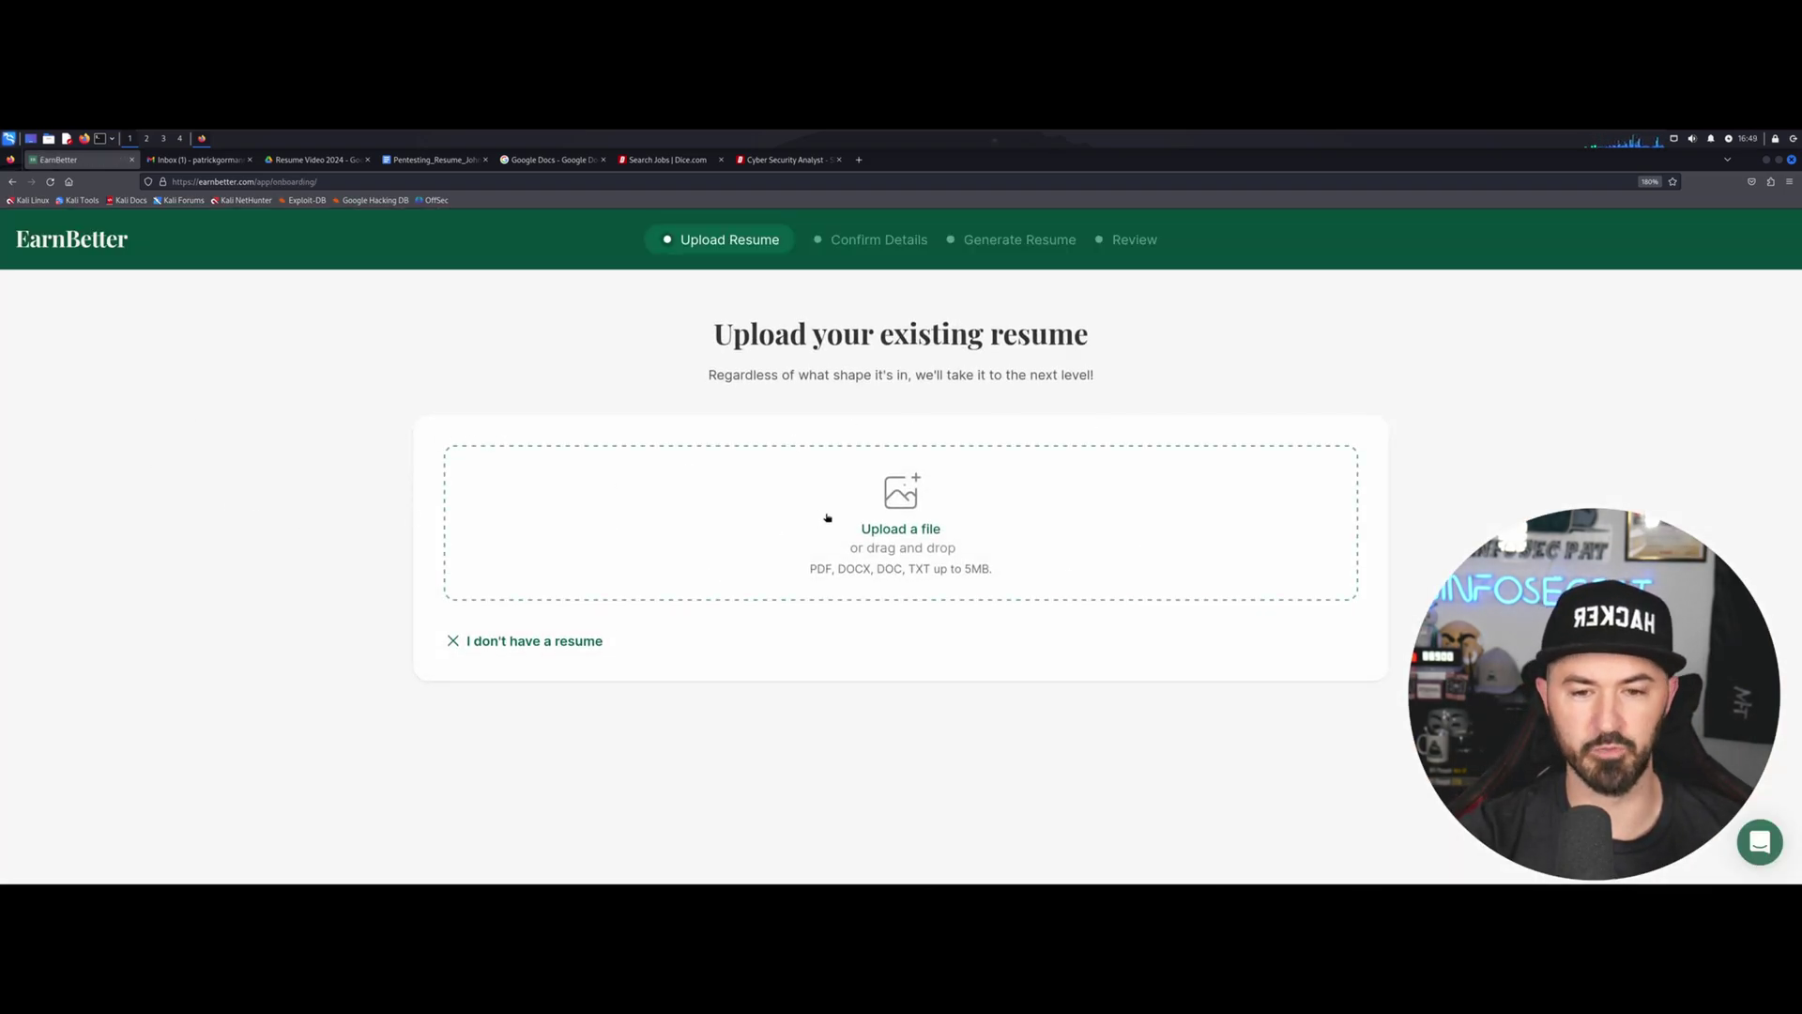
Upload Pentesting_Resume_John_Doe.docx from the Desktop as the existing resume.
{"action": "left_click", "coordinate": [887, 529]}
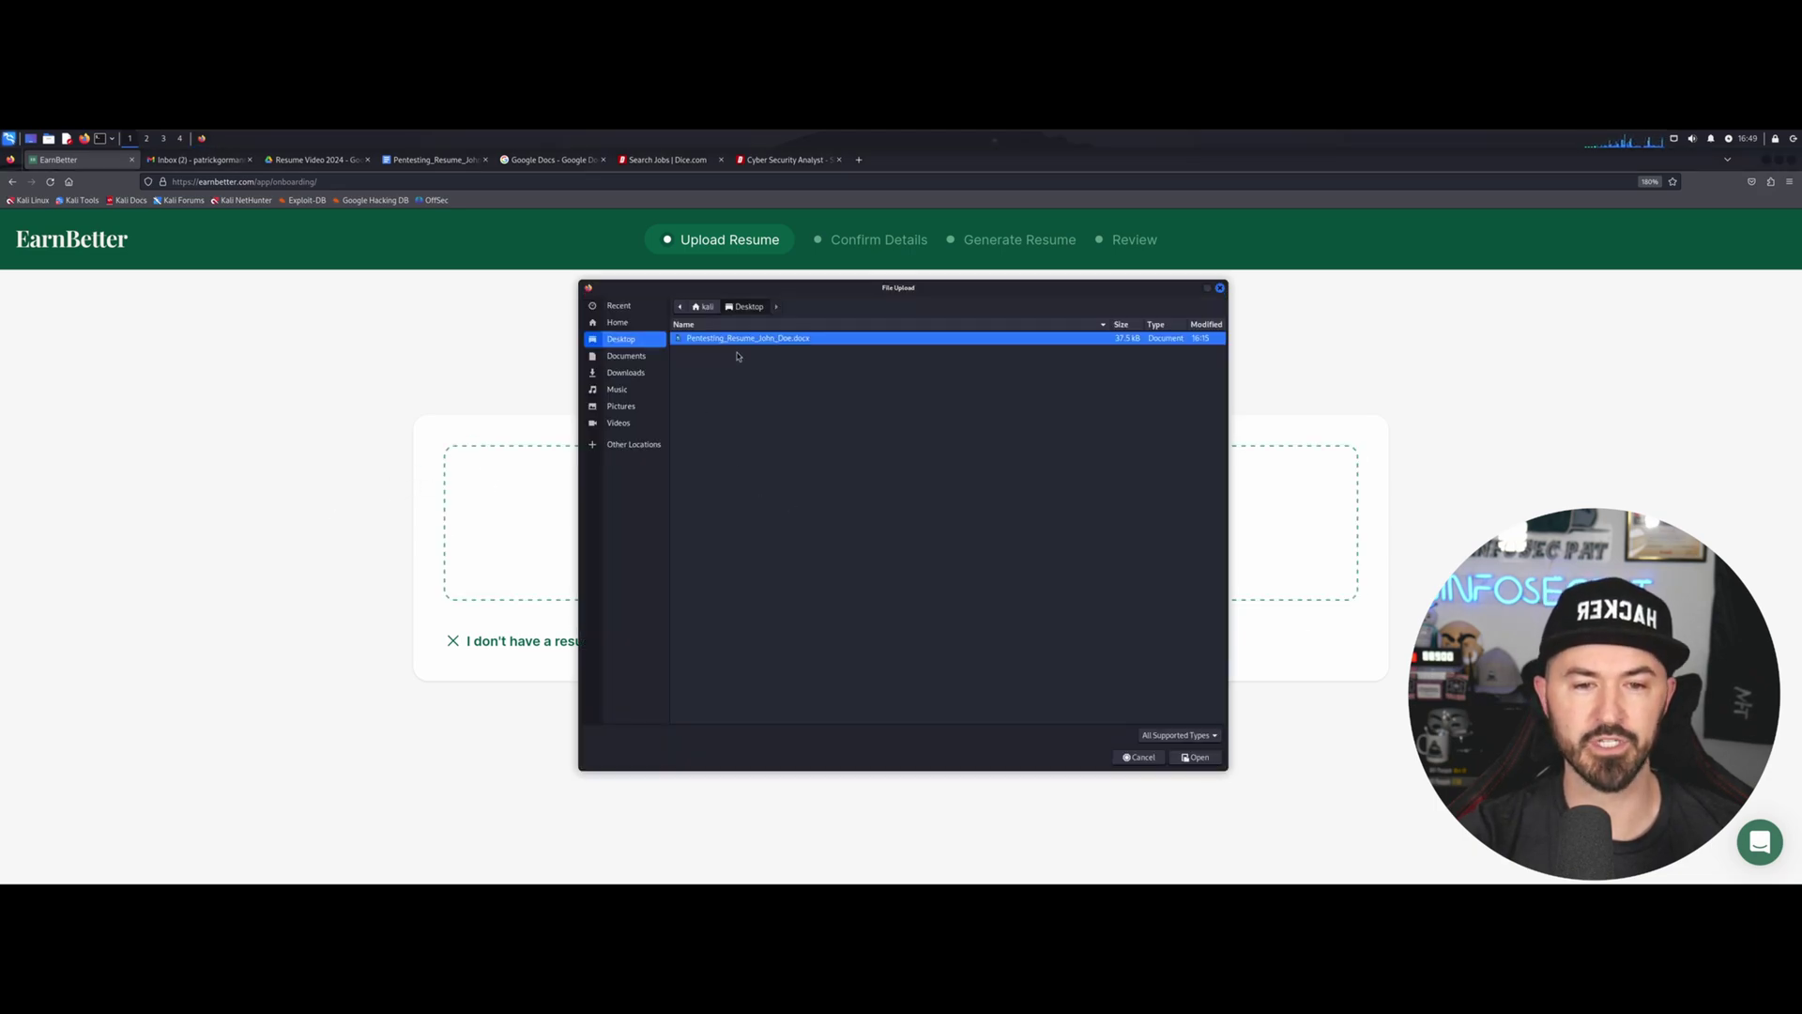
{"action": "left_click", "coordinate": [1193, 759]}
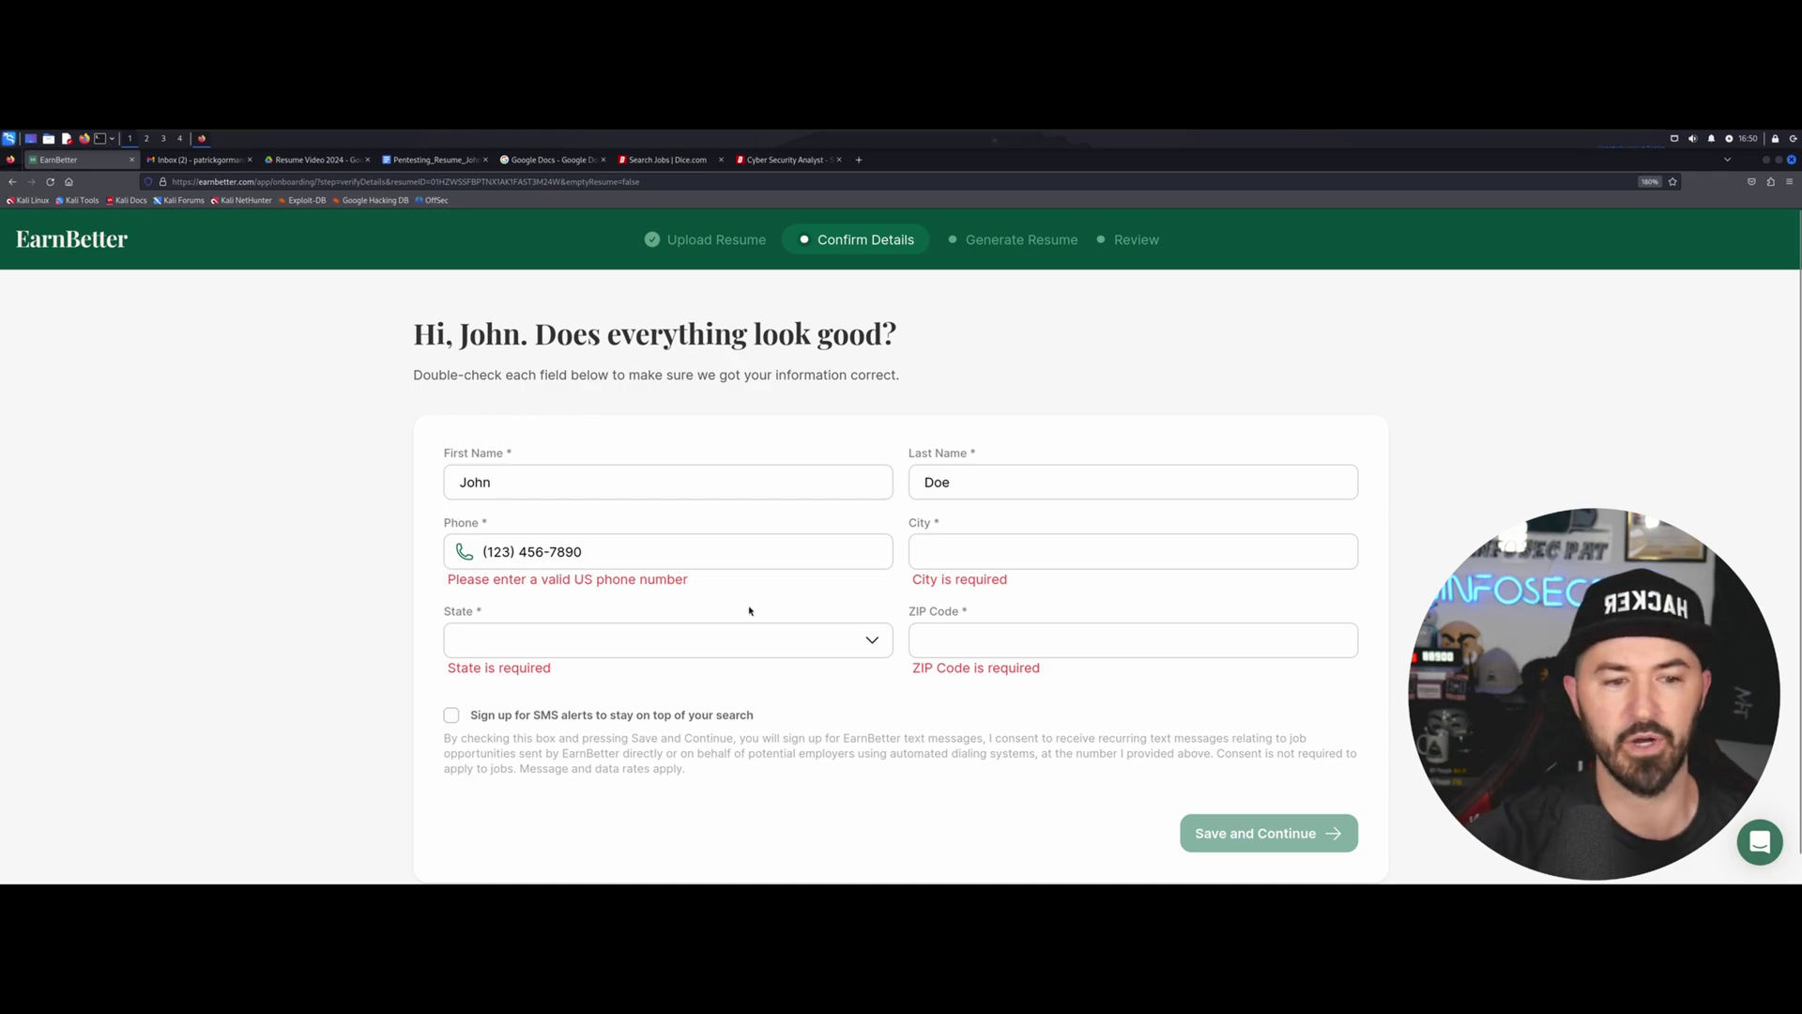
Fill in city 'new york', state Mississippi and ZIP code 11223.
{"action": "left_click", "coordinate": [950, 552]}
{"action": "type", "text": "new yotk"}
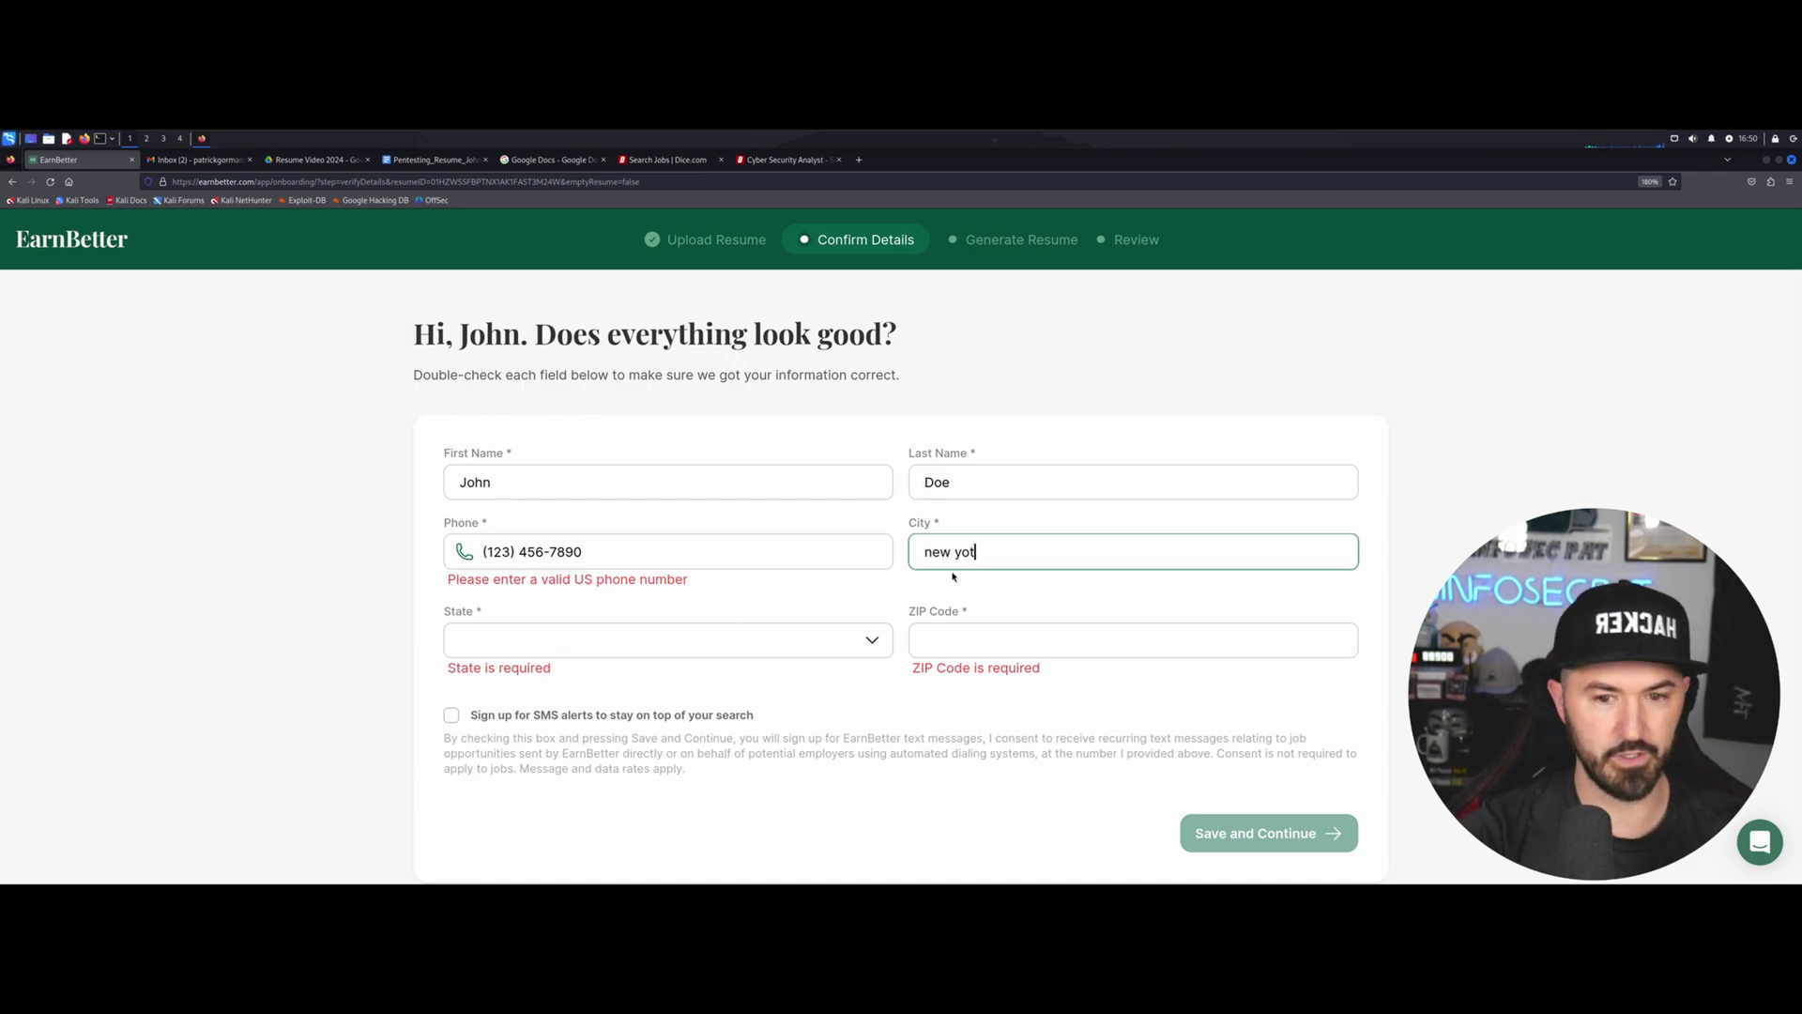
{"action": "key", "text": "BackSpace"}
{"action": "key", "text": "BackSpace"}
{"action": "type", "text": "rk"}
{"action": "left_click", "coordinate": [697, 646]}
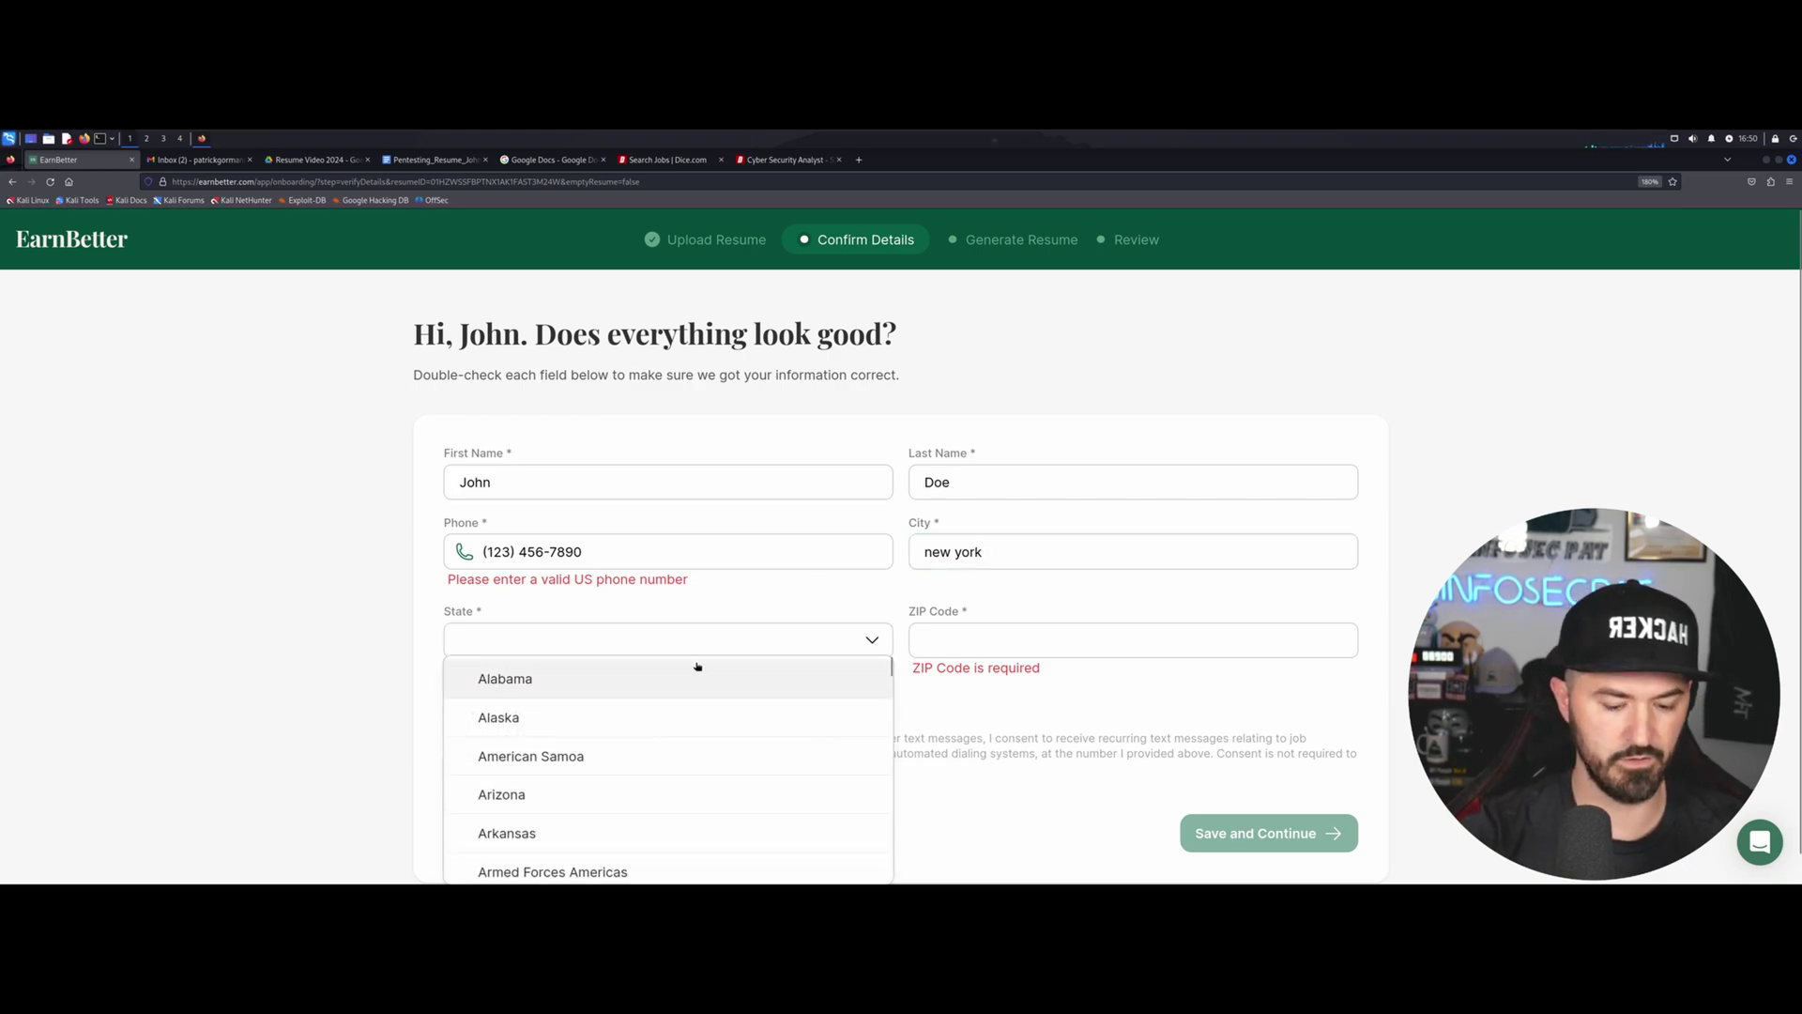
{"action": "scroll", "coordinate": [685, 678], "scroll_direction": "down", "scroll_amount": 10}
{"action": "left_click", "coordinate": [586, 740]}
{"action": "left_click", "coordinate": [1076, 639]}
{"action": "type", "text": "112233"}
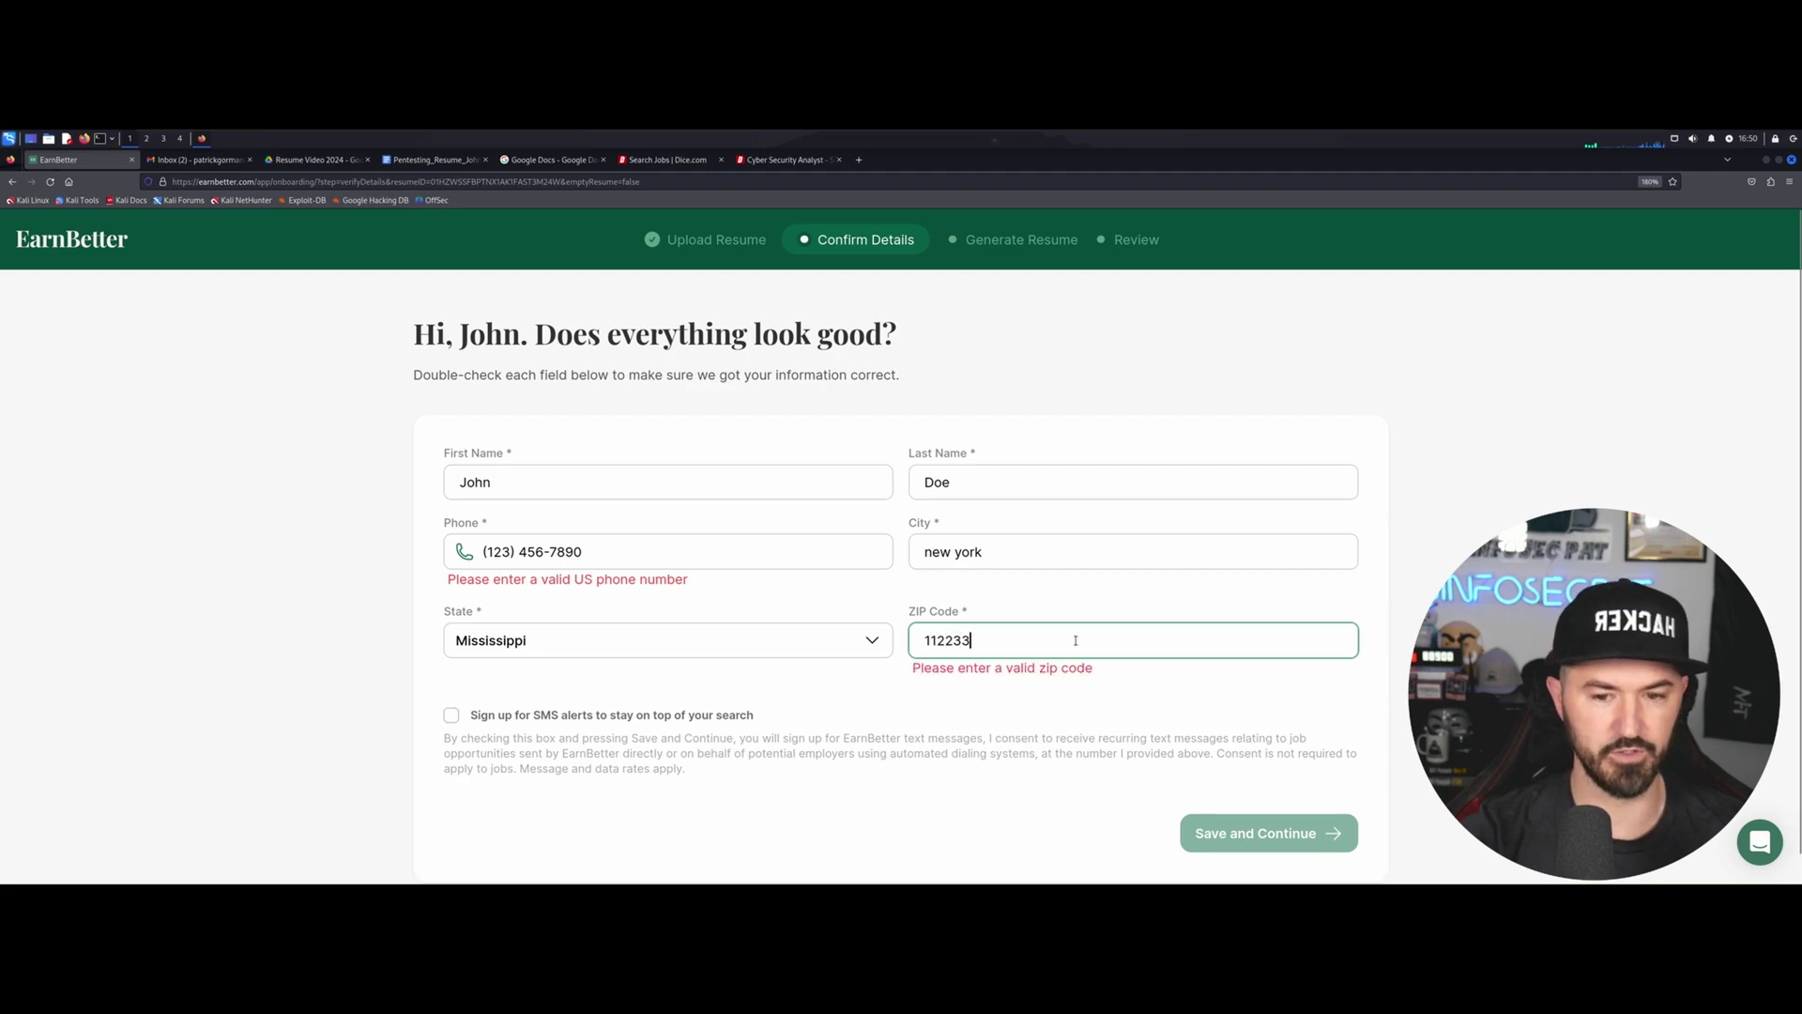
{"action": "key", "text": "BackSpace"}
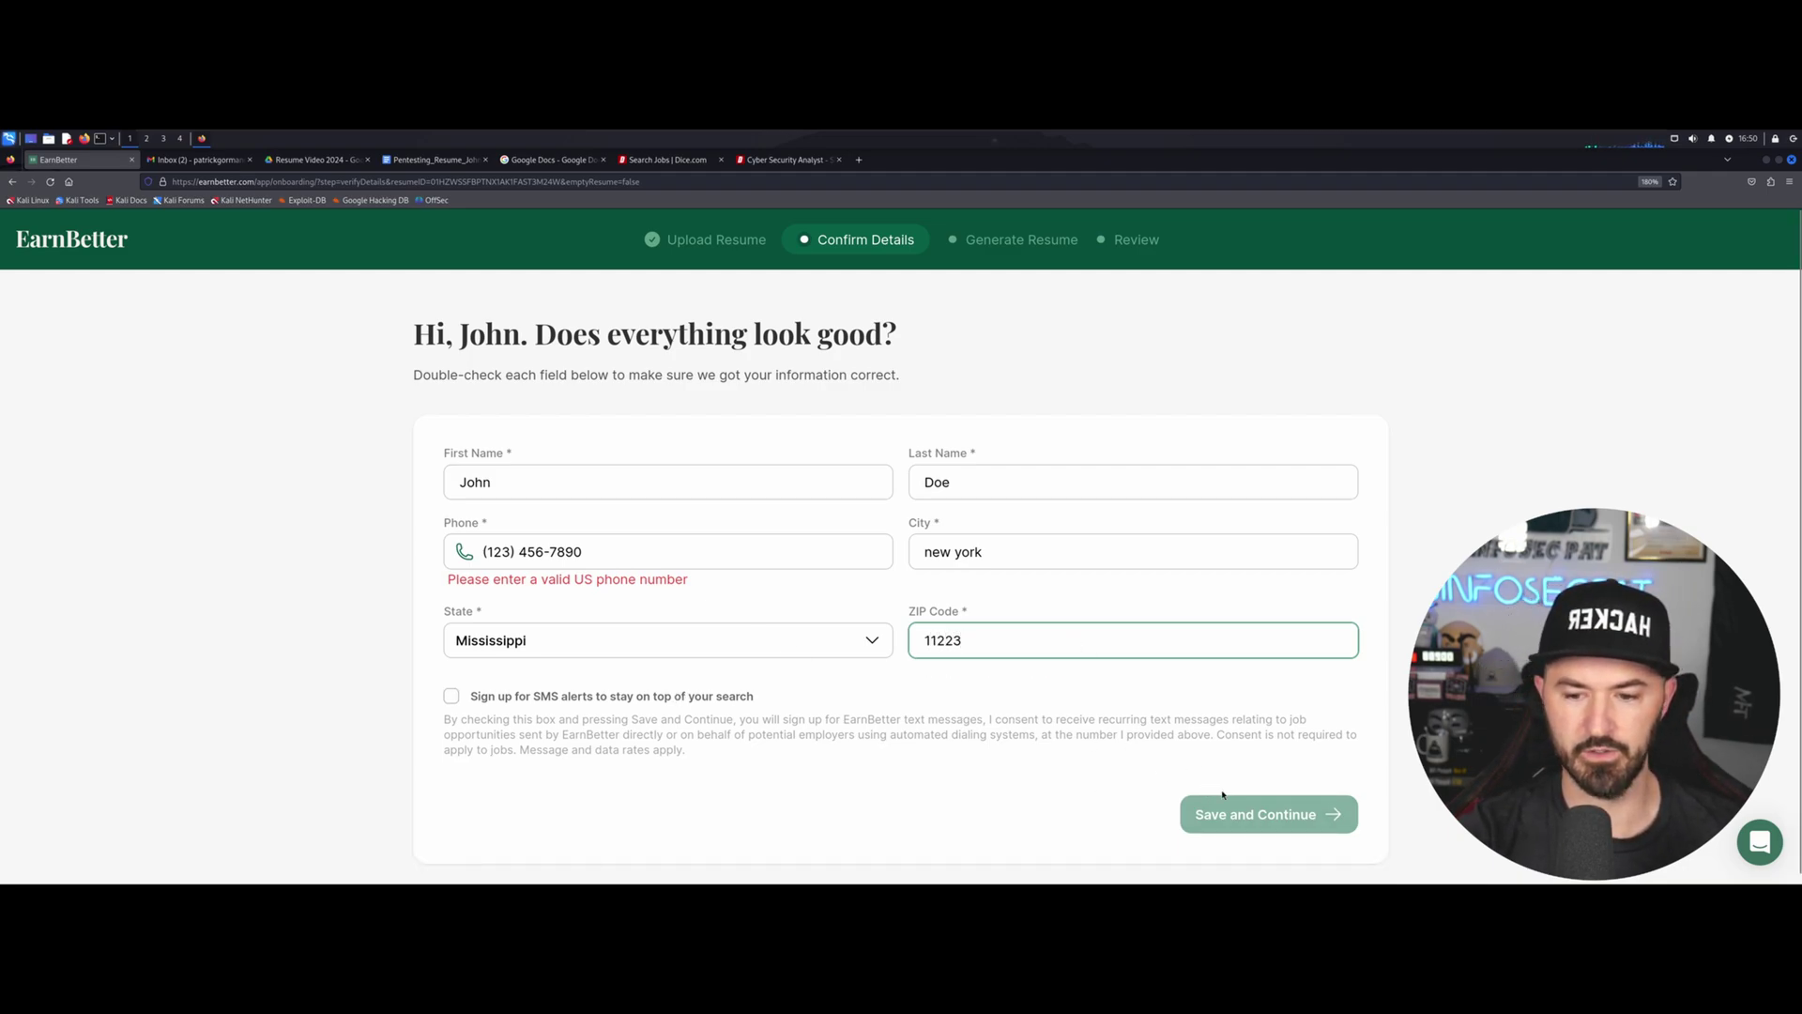
{"action": "left_click", "coordinate": [1245, 811]}
Replace the phone number with a valid US number and save the details.
{"action": "left_click", "coordinate": [633, 558]}
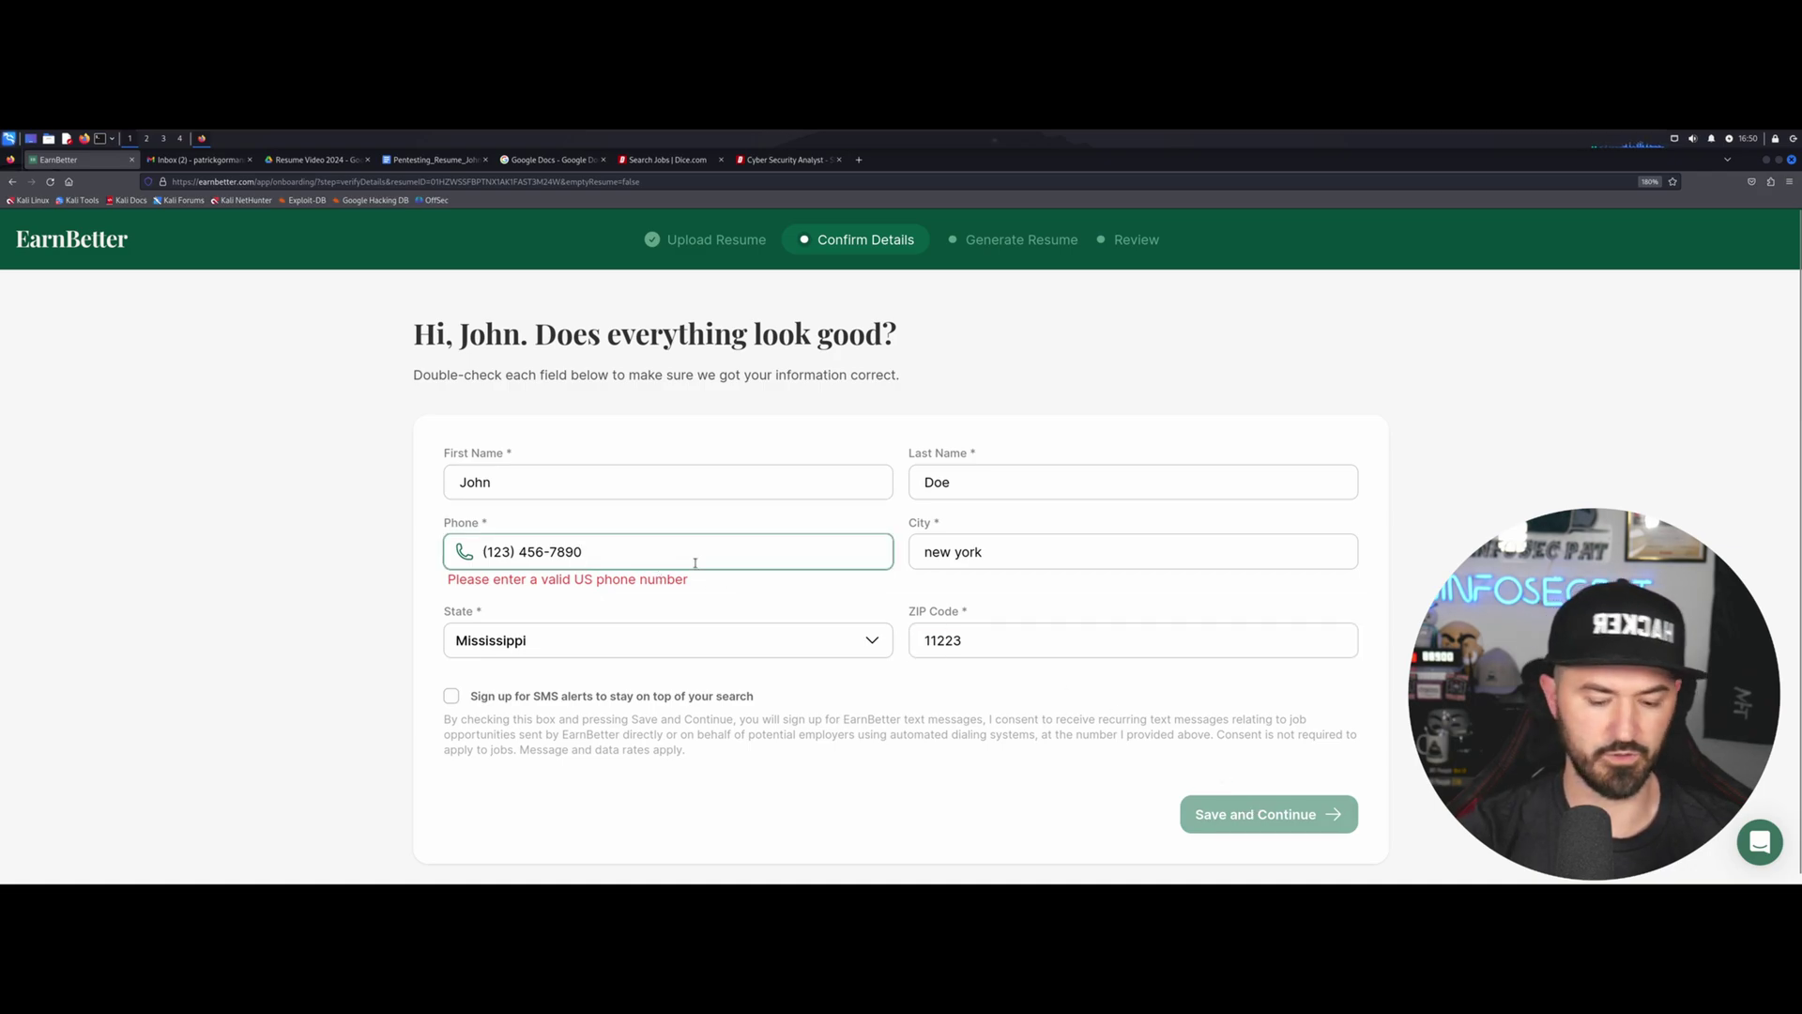
{"action": "key", "text": "BackSpace"}
{"action": "key", "text": "BackSpace"}
{"action": "key", "text": "BackSpace"}
{"action": "key", "text": "BackSpace"}
{"action": "key", "text": "BackSpace"}
{"action": "key", "text": "BackSpace"}
{"action": "key", "text": "BackSpace"}
{"action": "key", "text": "BackSpace"}
{"action": "key", "text": "BackSpace"}
{"action": "key", "text": "BackSpace"}
{"action": "key", "text": "BackSpace"}
{"action": "key", "text": "BackSpace"}
{"action": "key", "text": "BackSpace"}
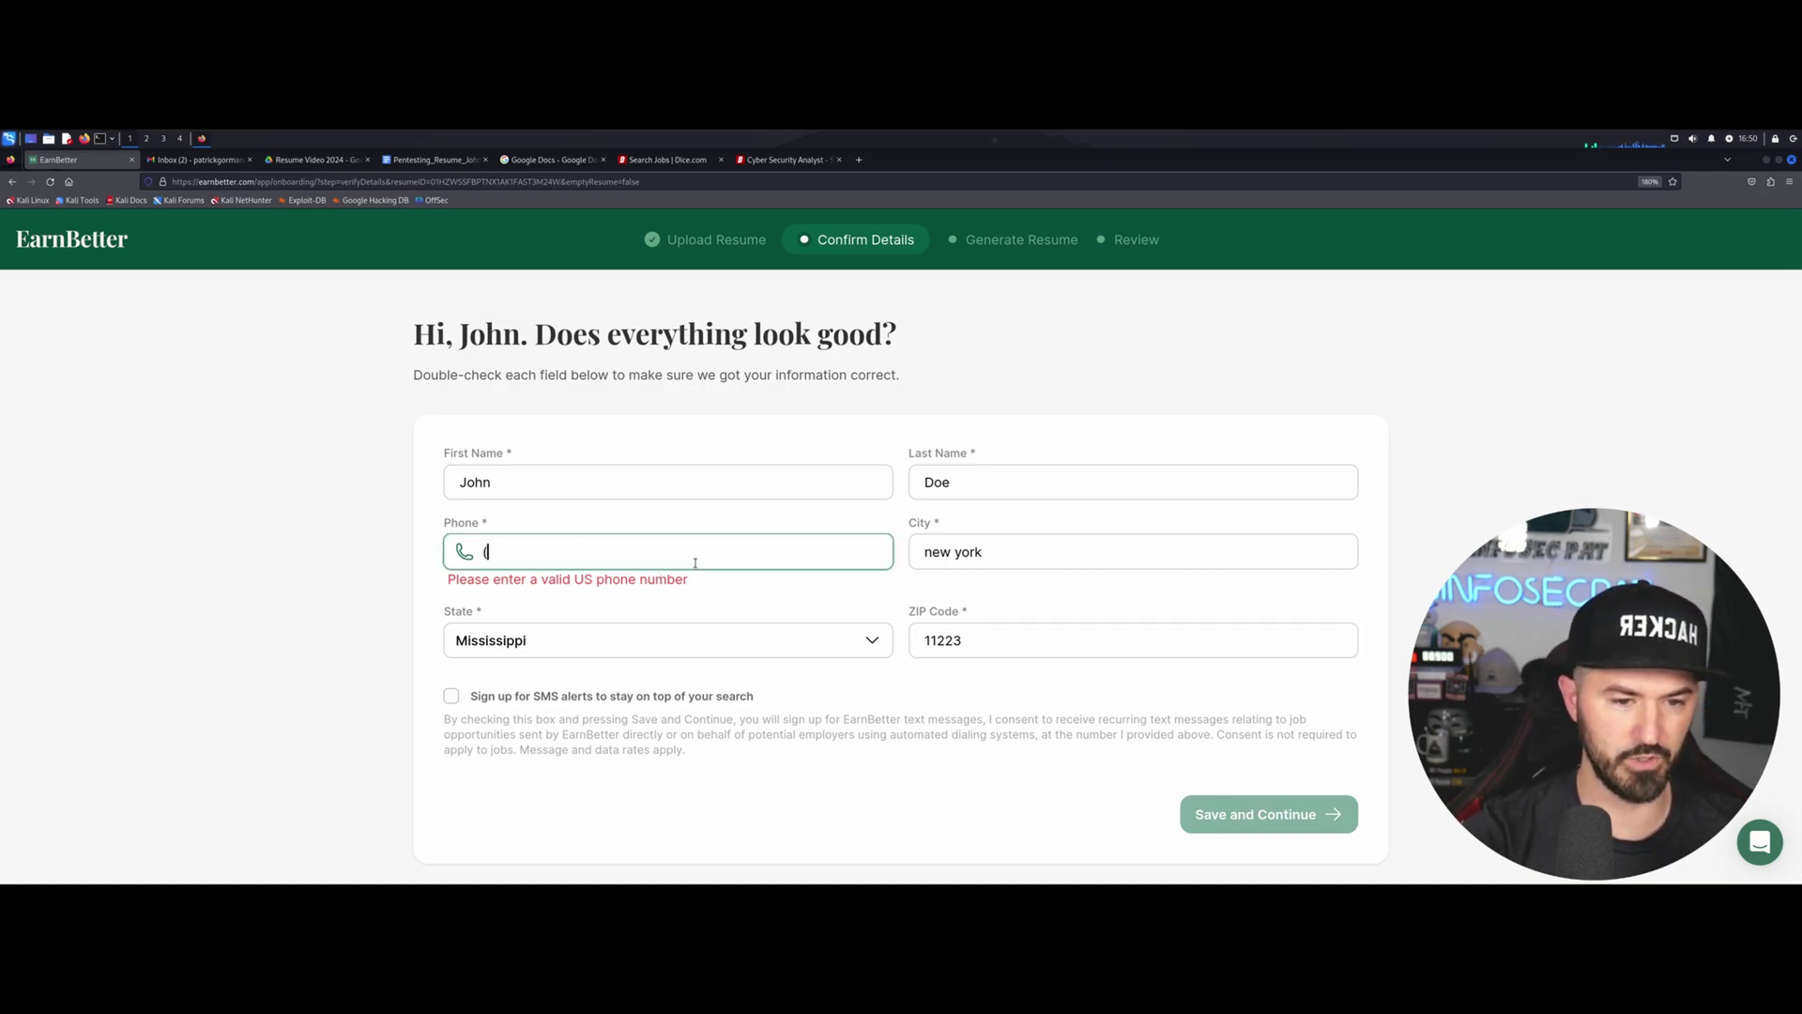
{"action": "key", "text": "BackSpace"}
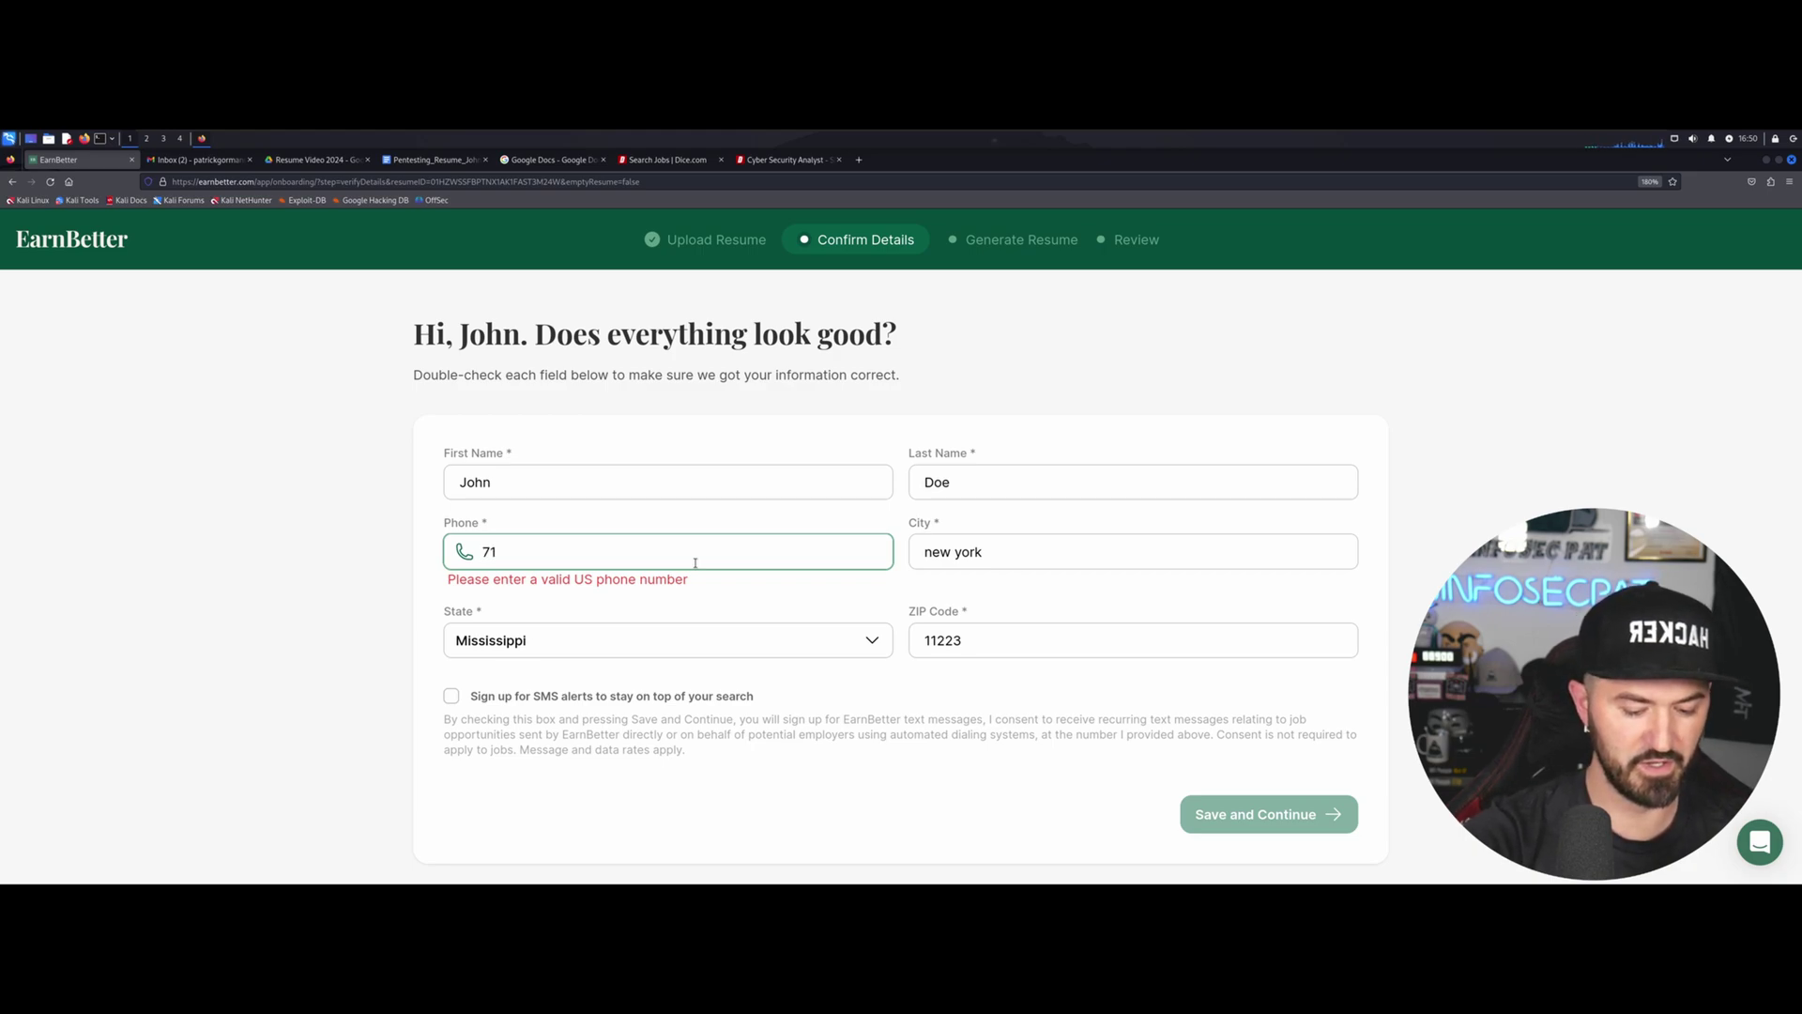
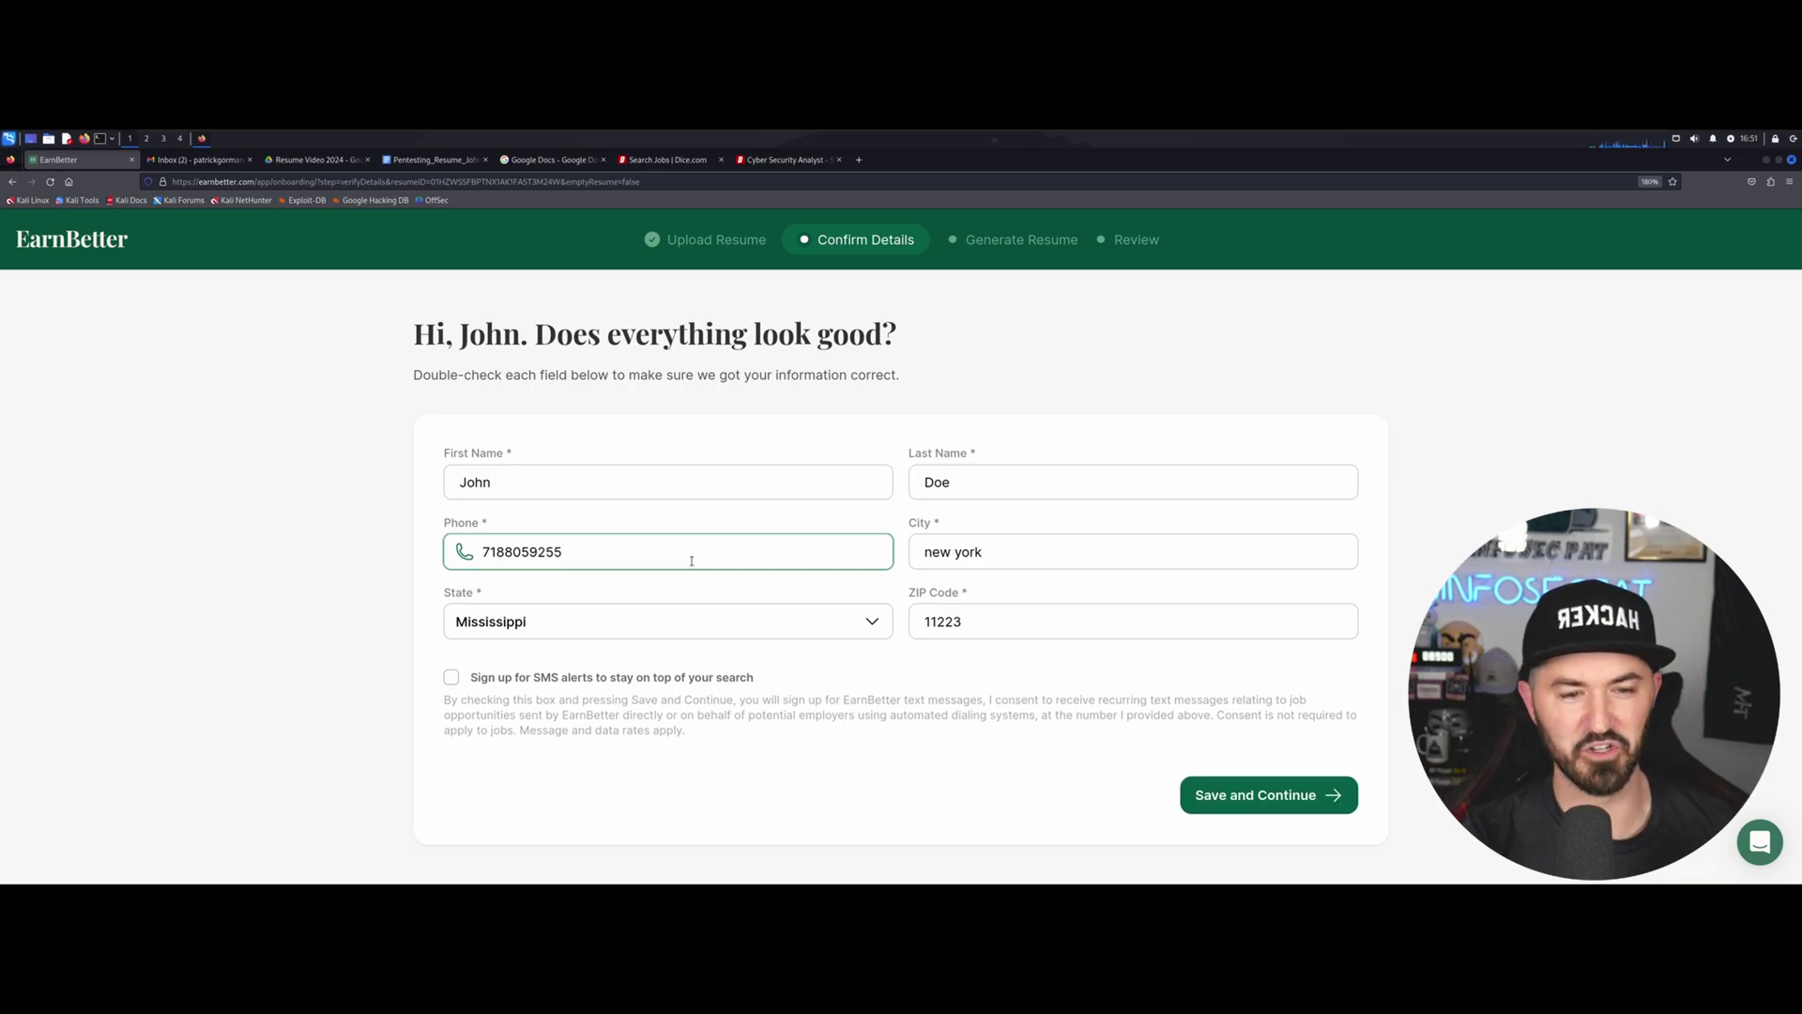
{"action": "left_click", "coordinate": [1256, 795]}
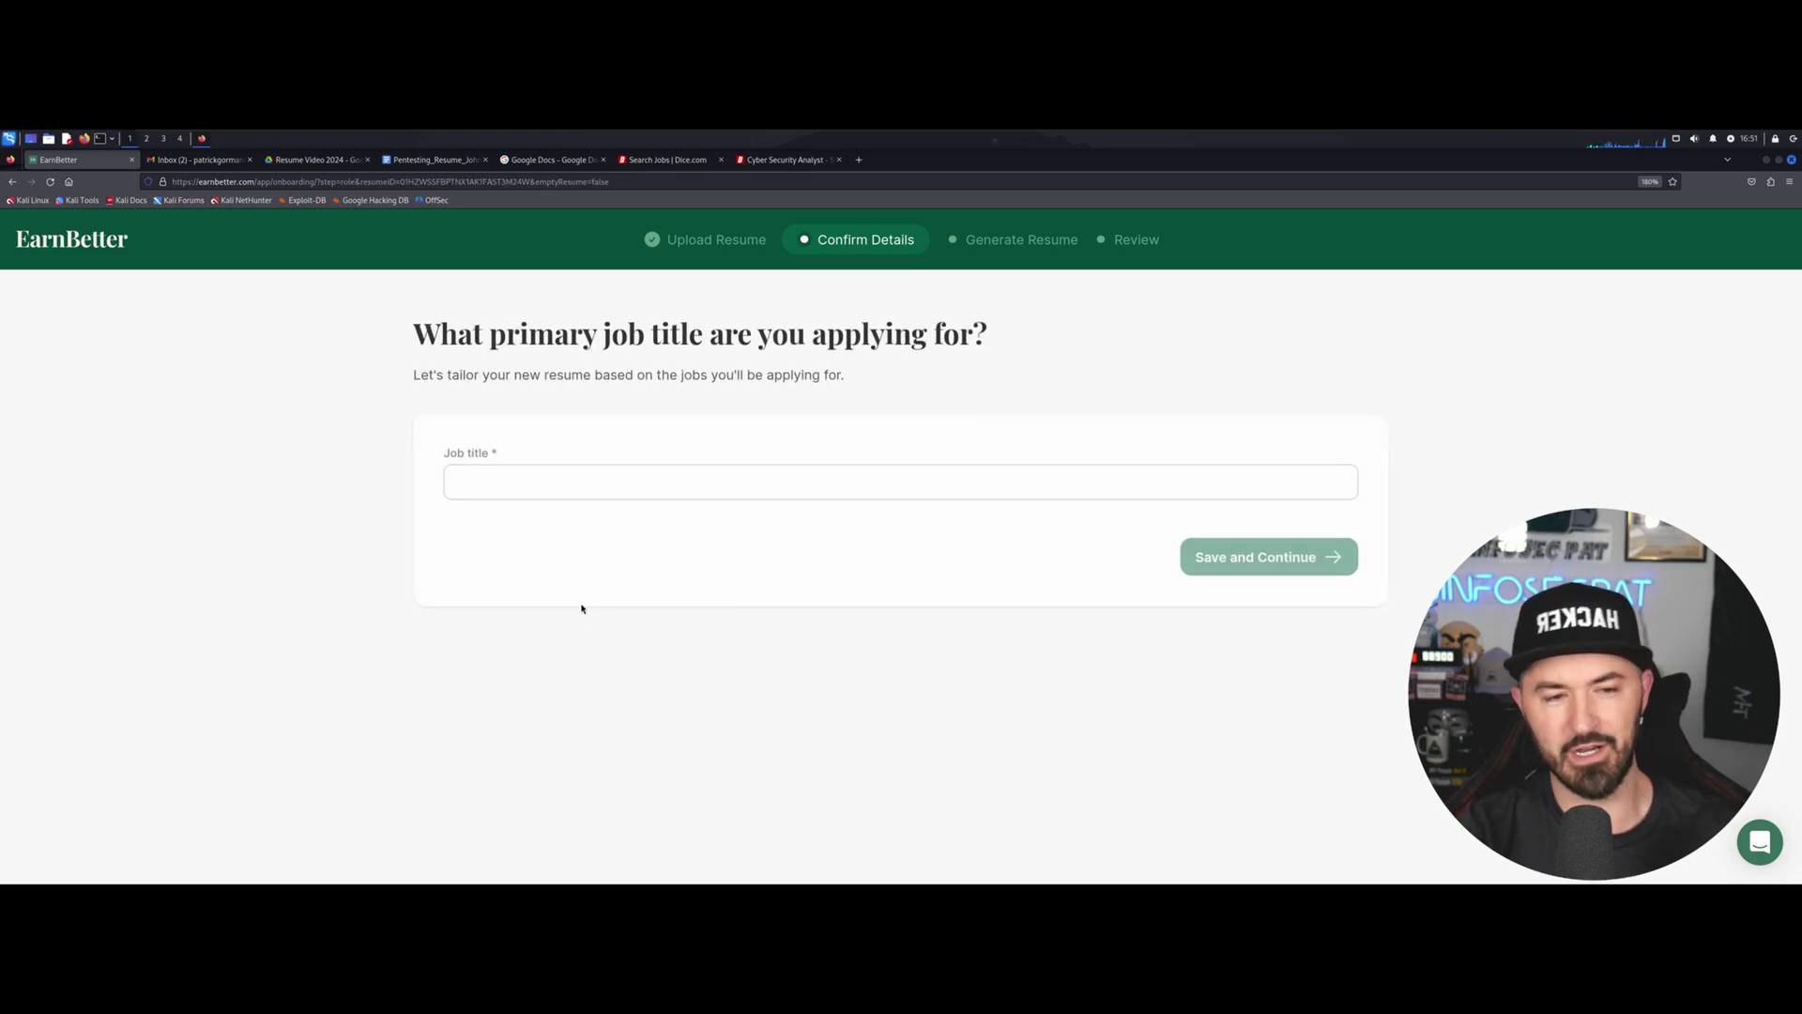
Set the job title to Penetration Tester, chosen from the suggestions.
{"action": "left_click", "coordinate": [520, 478]}
{"action": "type", "text": "Pentester"}
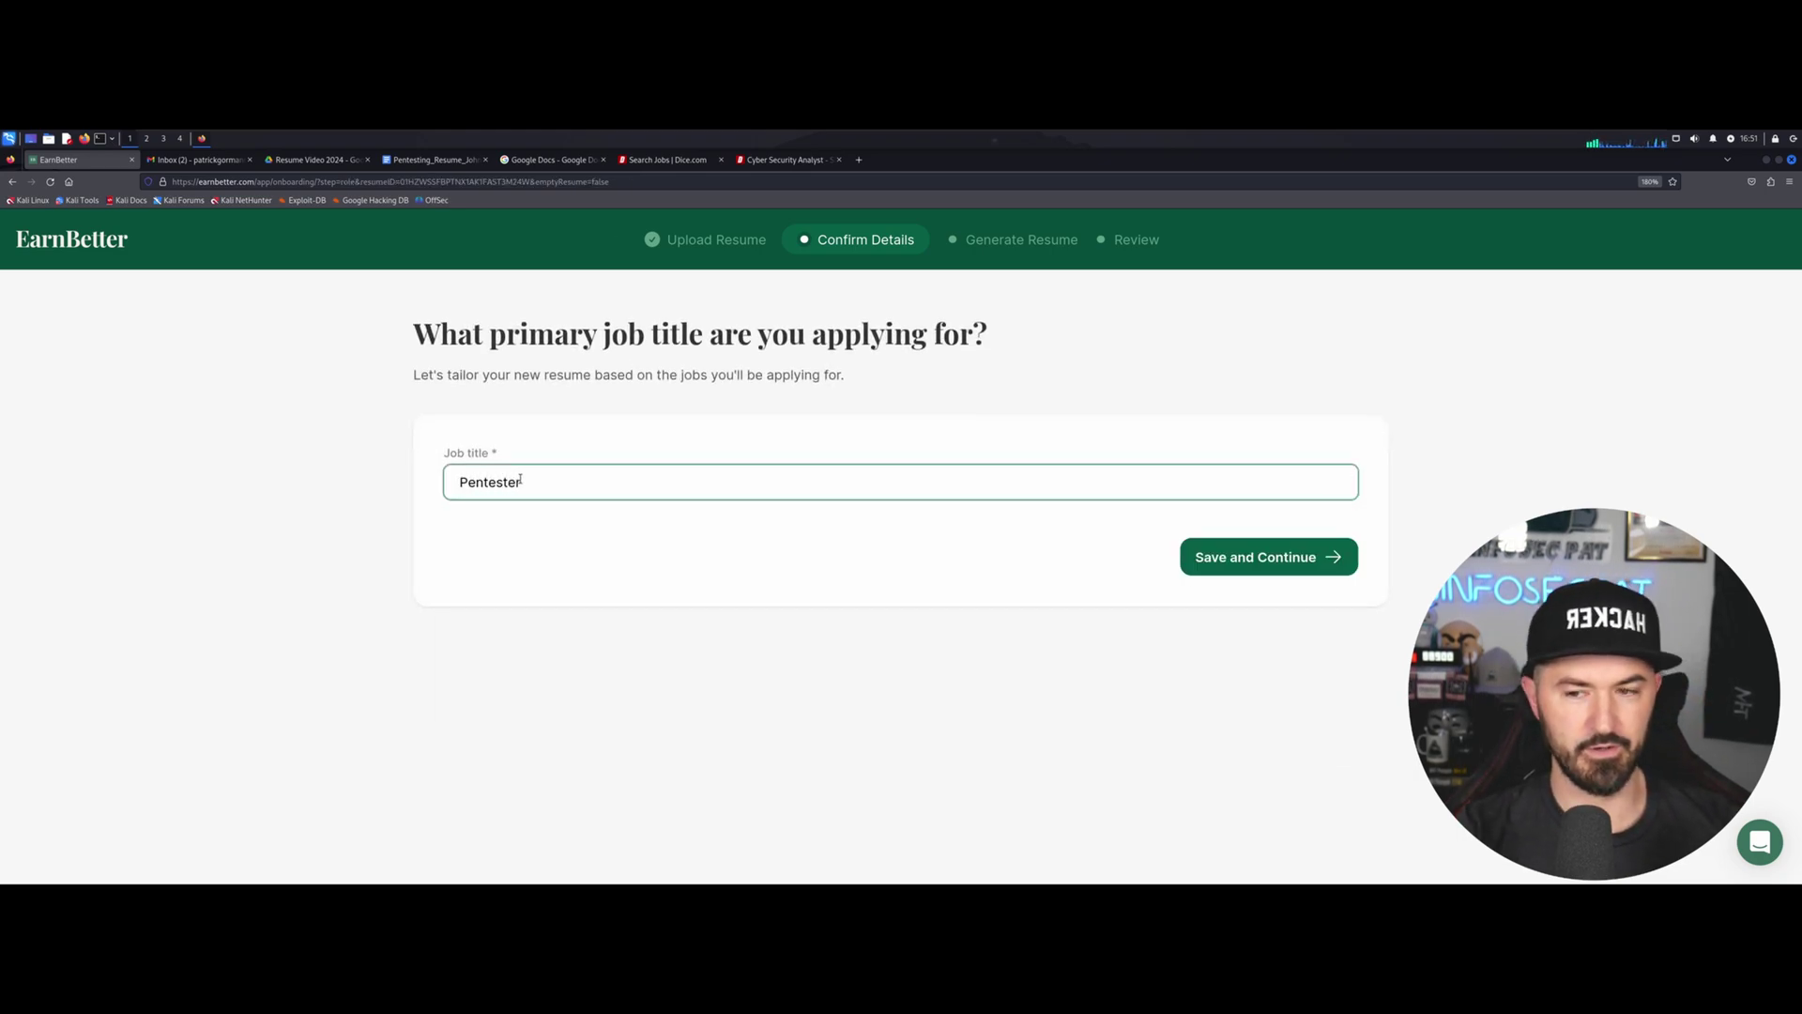
{"action": "key", "text": "BackSpace"}
{"action": "key", "text": "BackSpace"}
{"action": "key", "text": "BackSpace"}
{"action": "key", "text": "BackSpace"}
{"action": "key", "text": "BackSpace"}
{"action": "key", "text": "BackSpace"}
{"action": "type", "text": "e"}
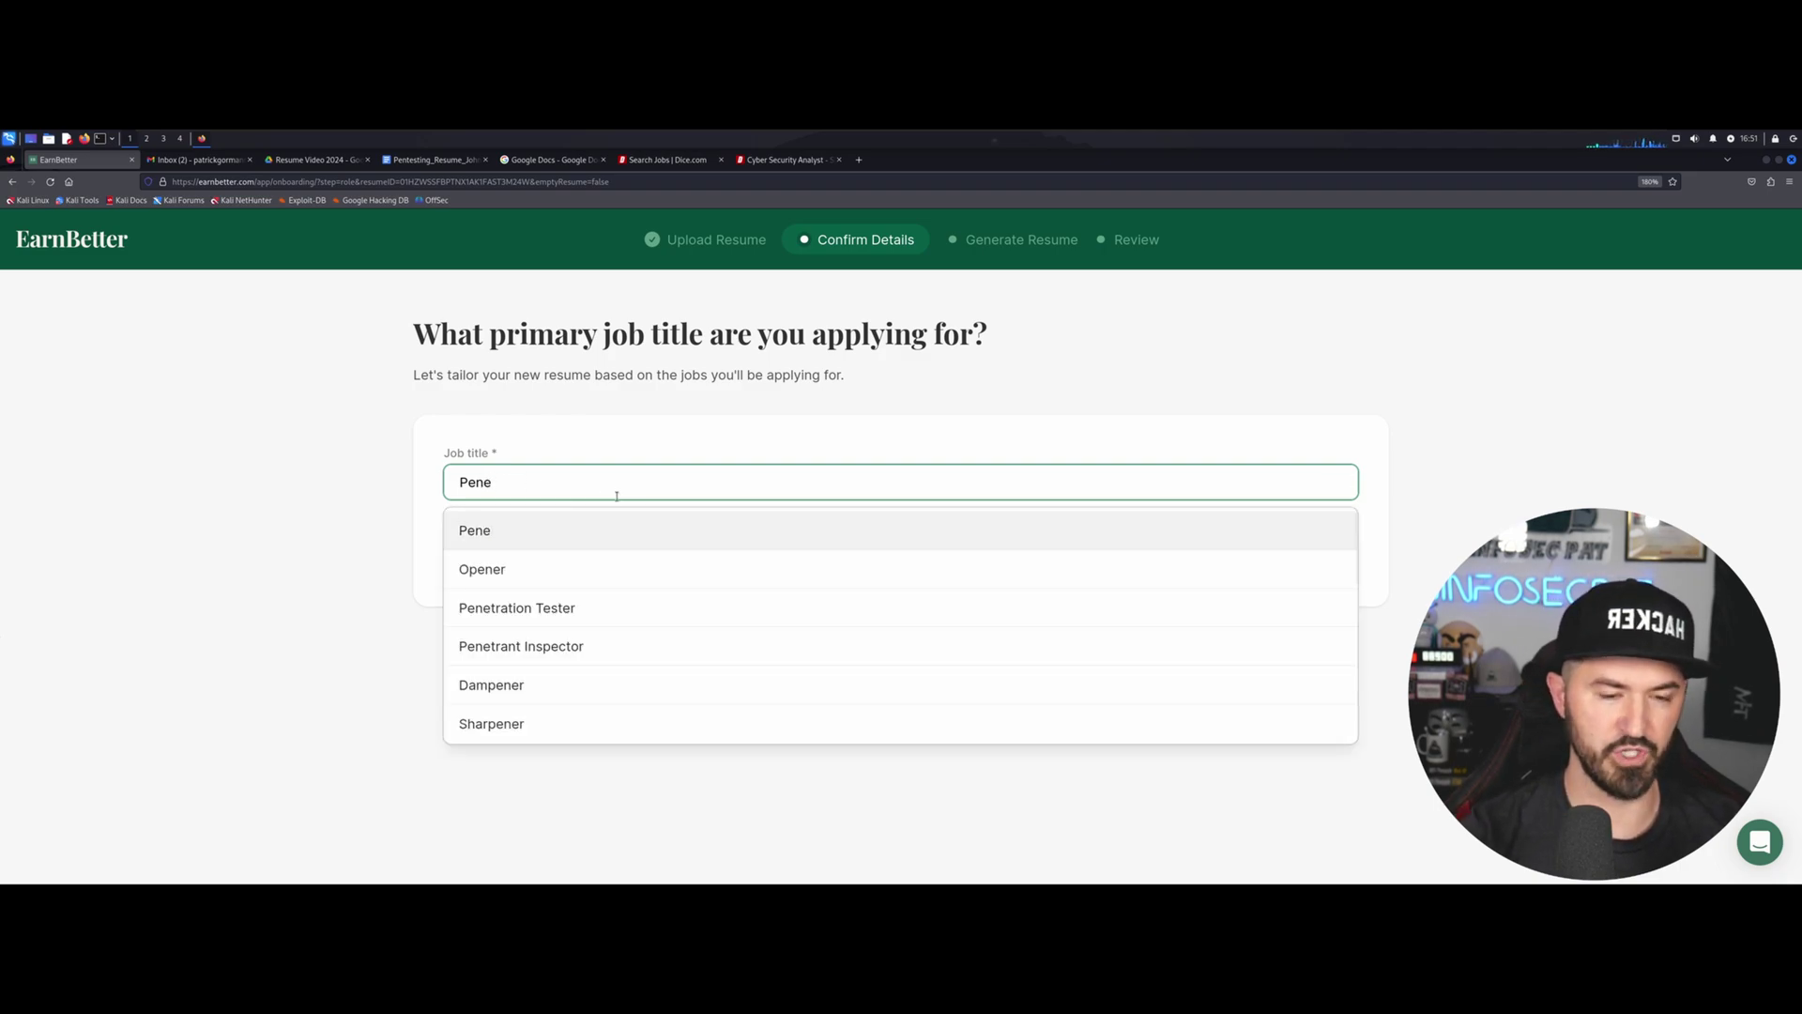
{"action": "left_click", "coordinate": [563, 608]}
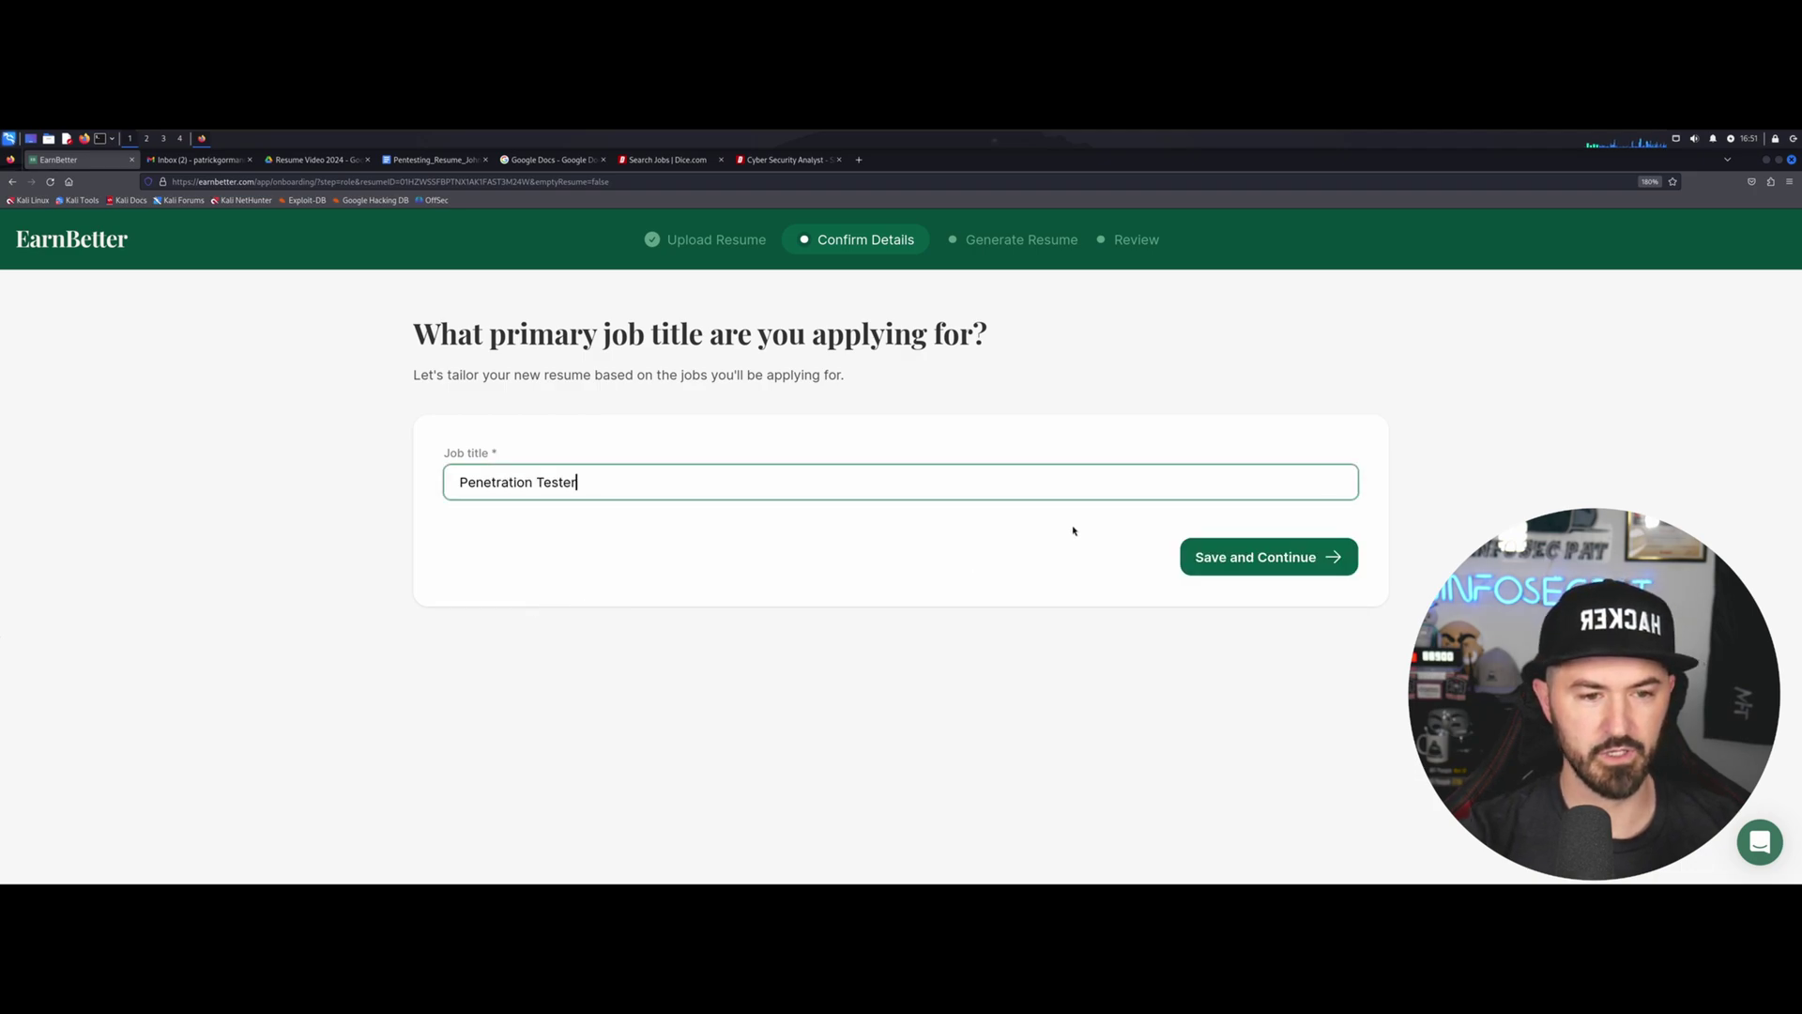
Save the job title, then expand and review the Penetration Tester at CyberSecure Inc. entry.
{"action": "left_click", "coordinate": [1287, 559]}
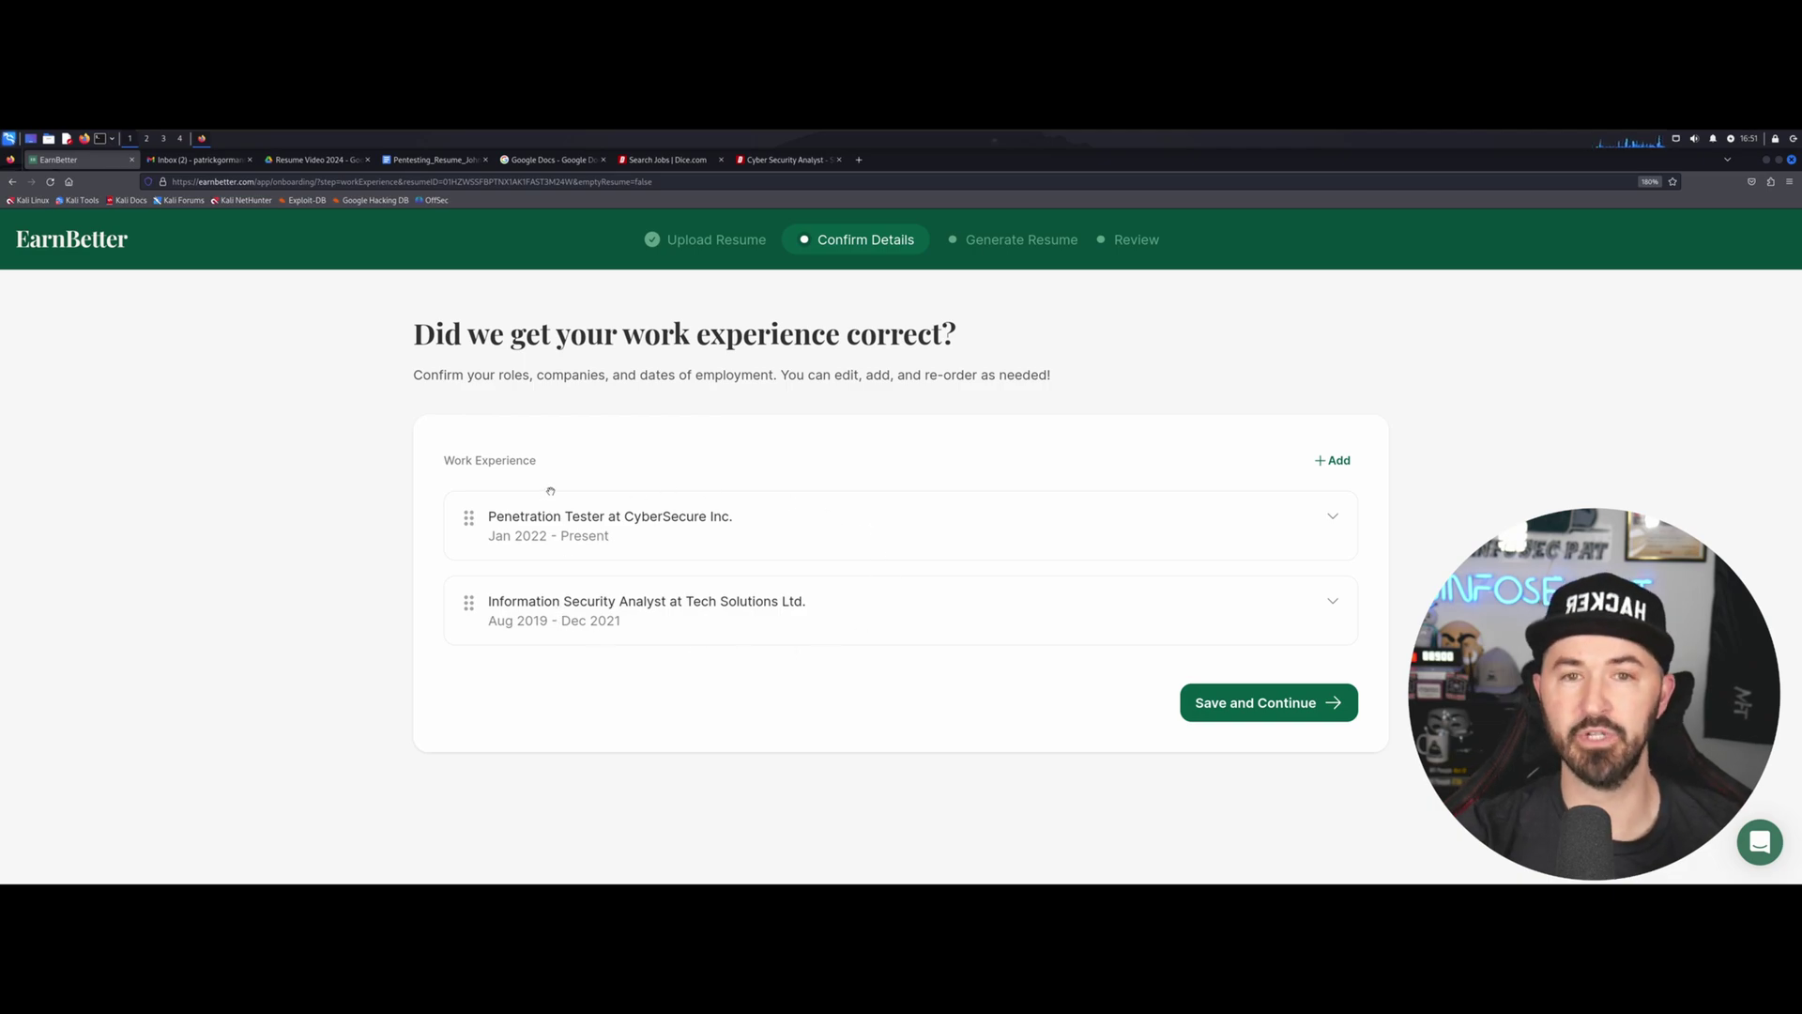
{"action": "left_click", "coordinate": [1333, 516]}
{"action": "scroll", "coordinate": [861, 598], "scroll_direction": "down", "scroll_amount": 2}
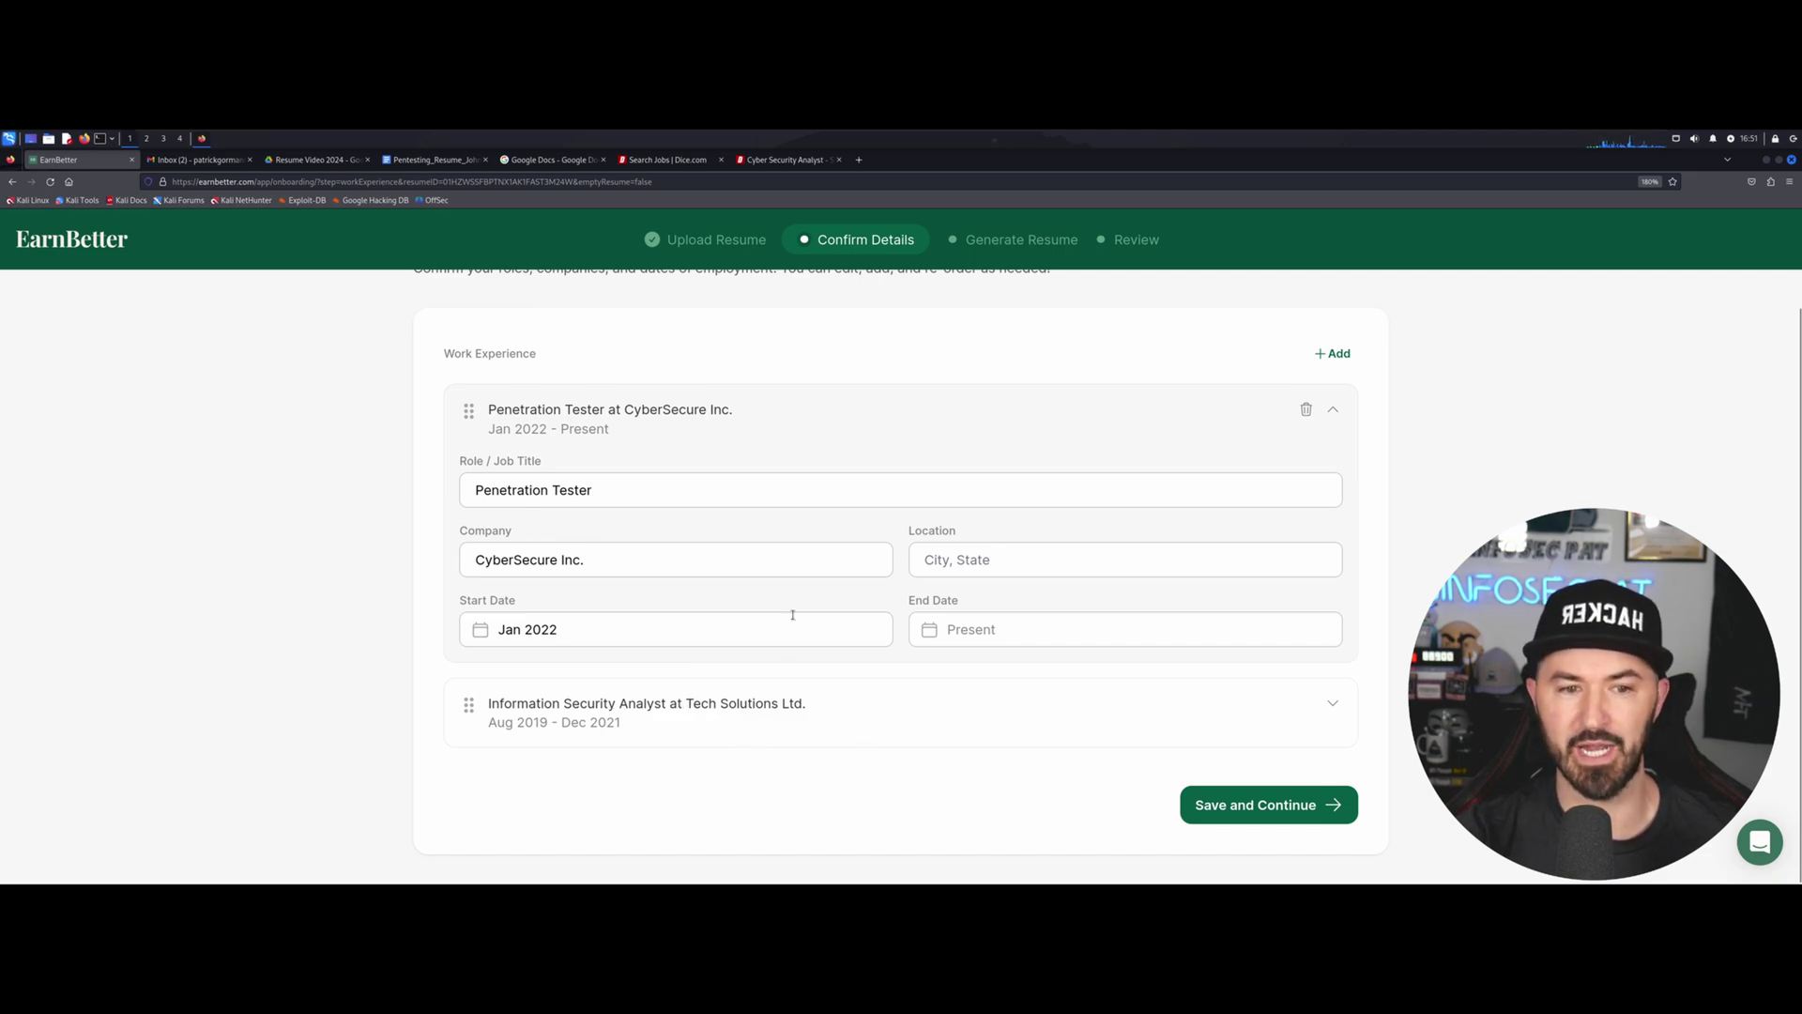
{"action": "scroll", "coordinate": [800, 484], "scroll_direction": "up", "scroll_amount": 2}
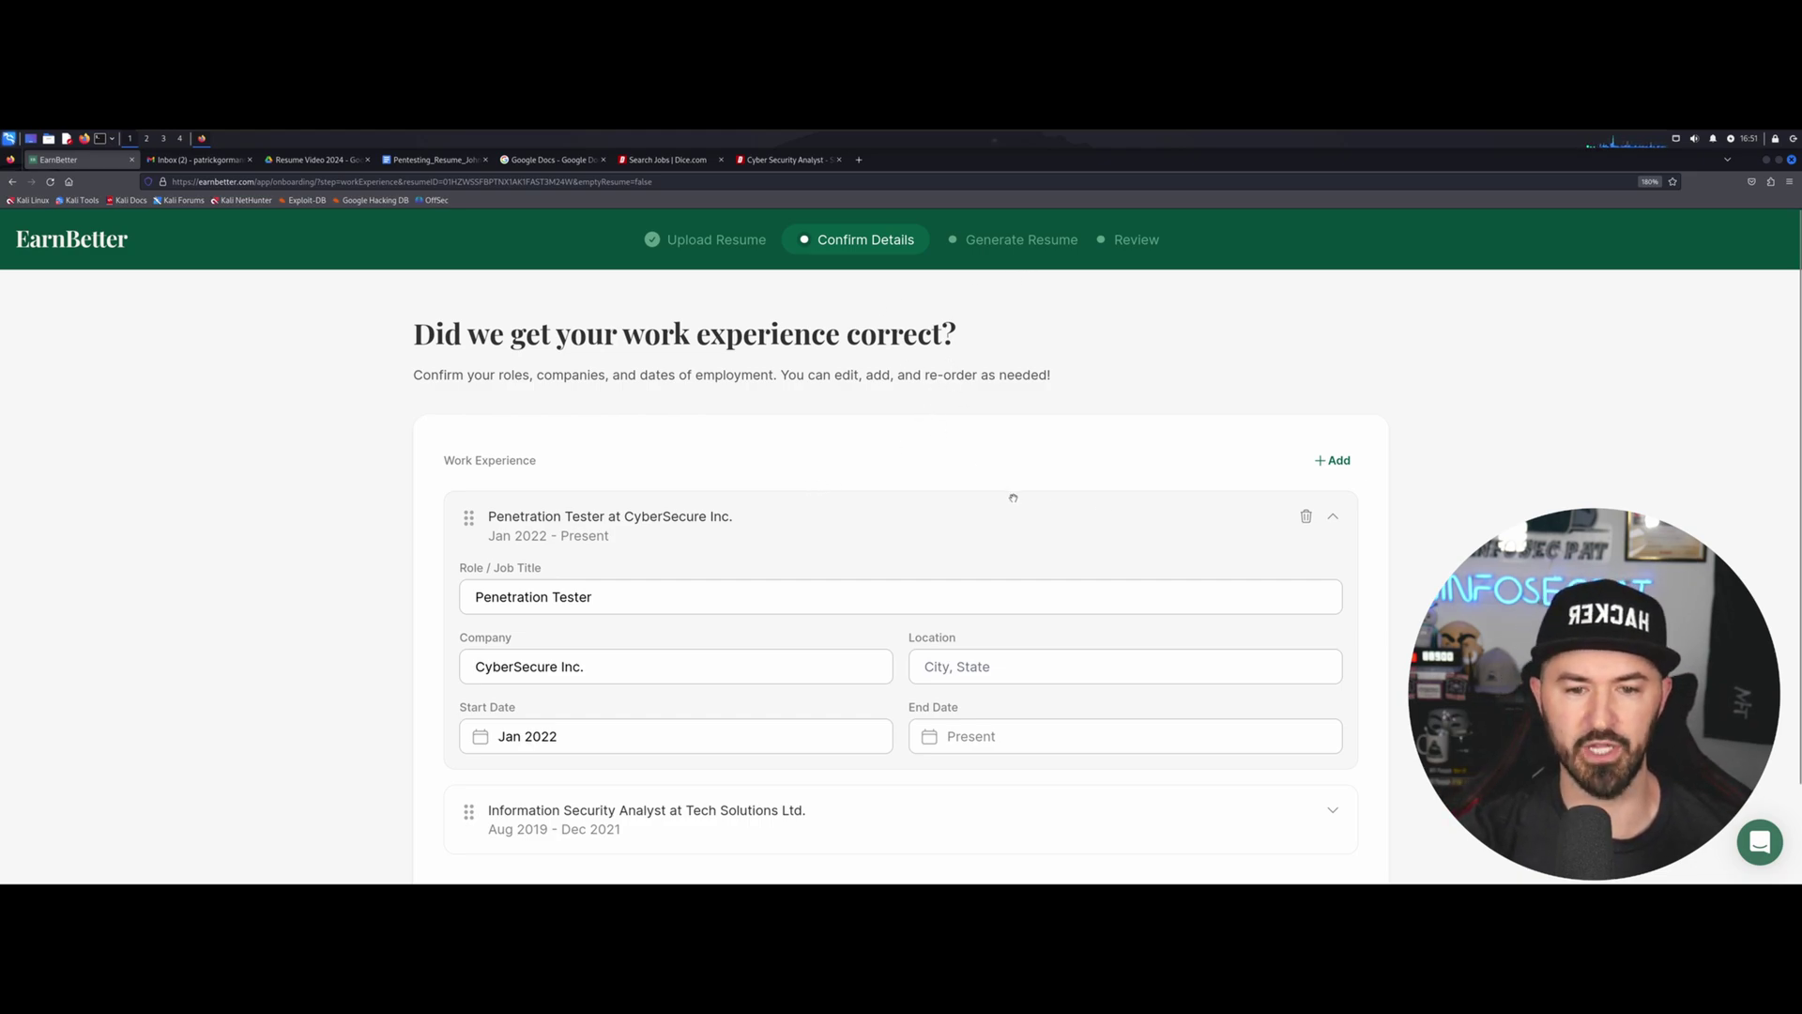
{"action": "scroll", "coordinate": [1011, 504], "scroll_direction": "down", "scroll_amount": 2}
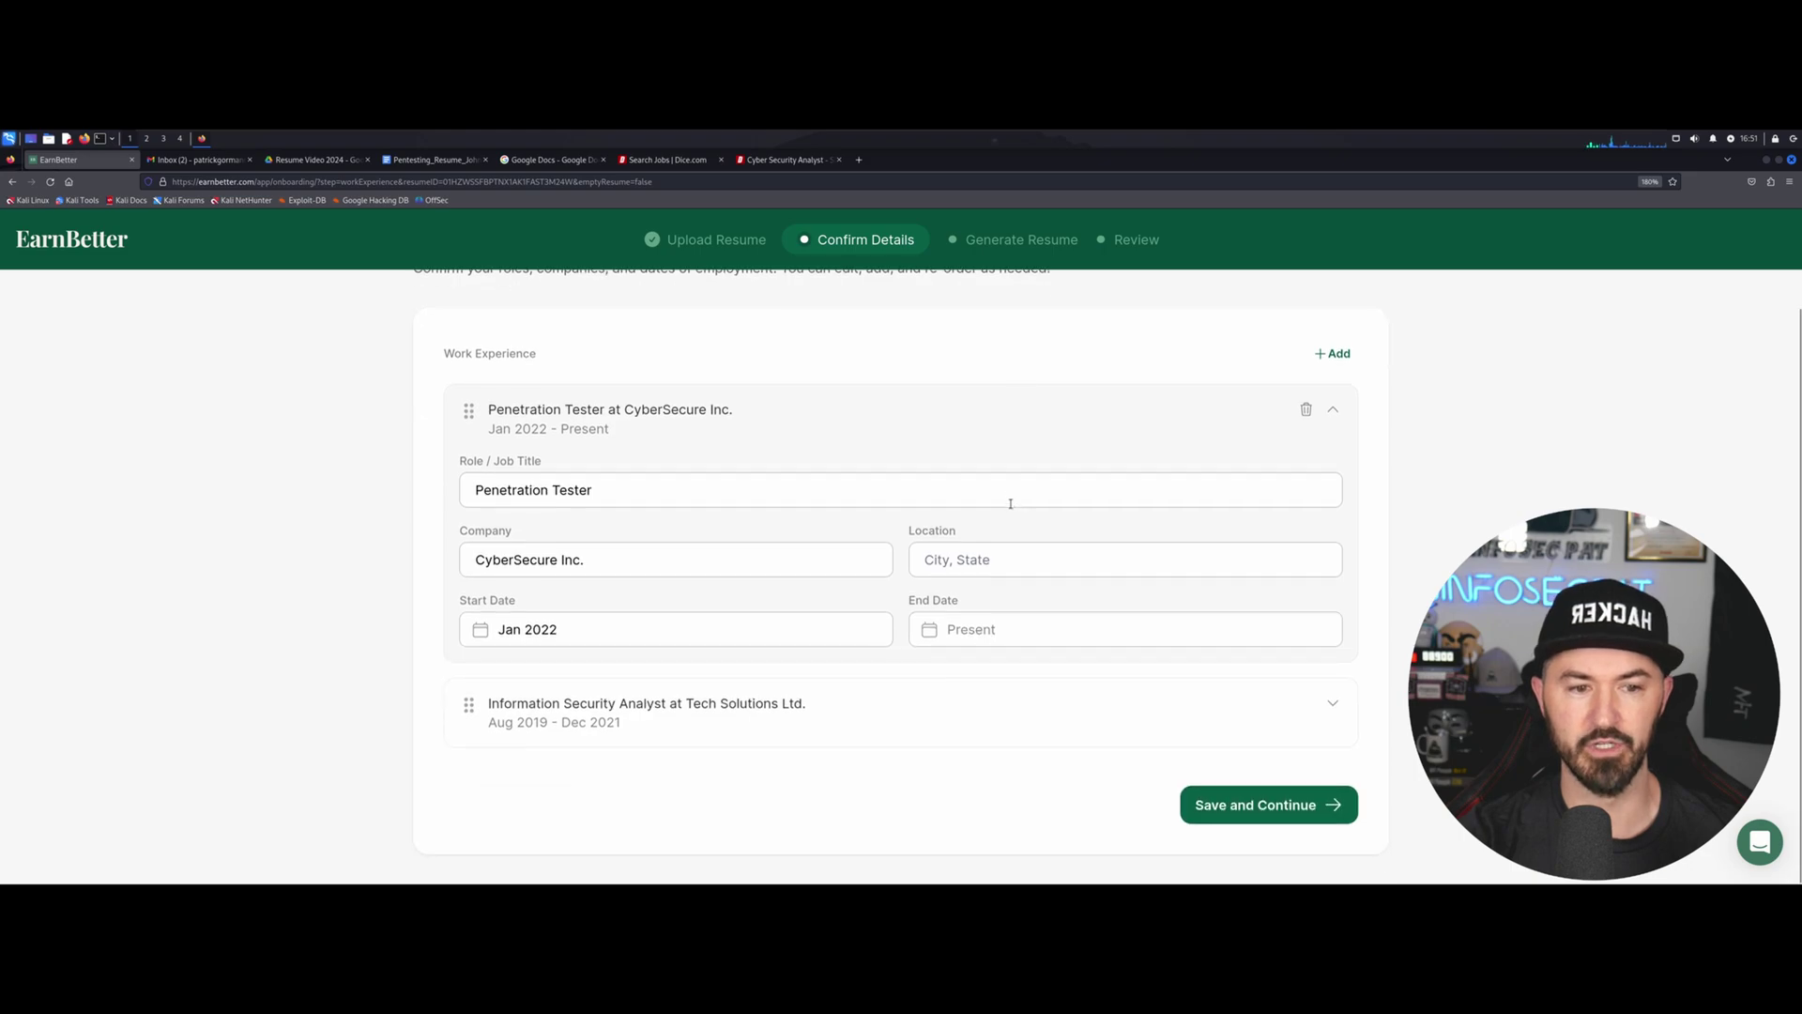
Confirm the work experience, then save Remote as the preferred work setting.
{"action": "left_click", "coordinate": [1249, 806]}
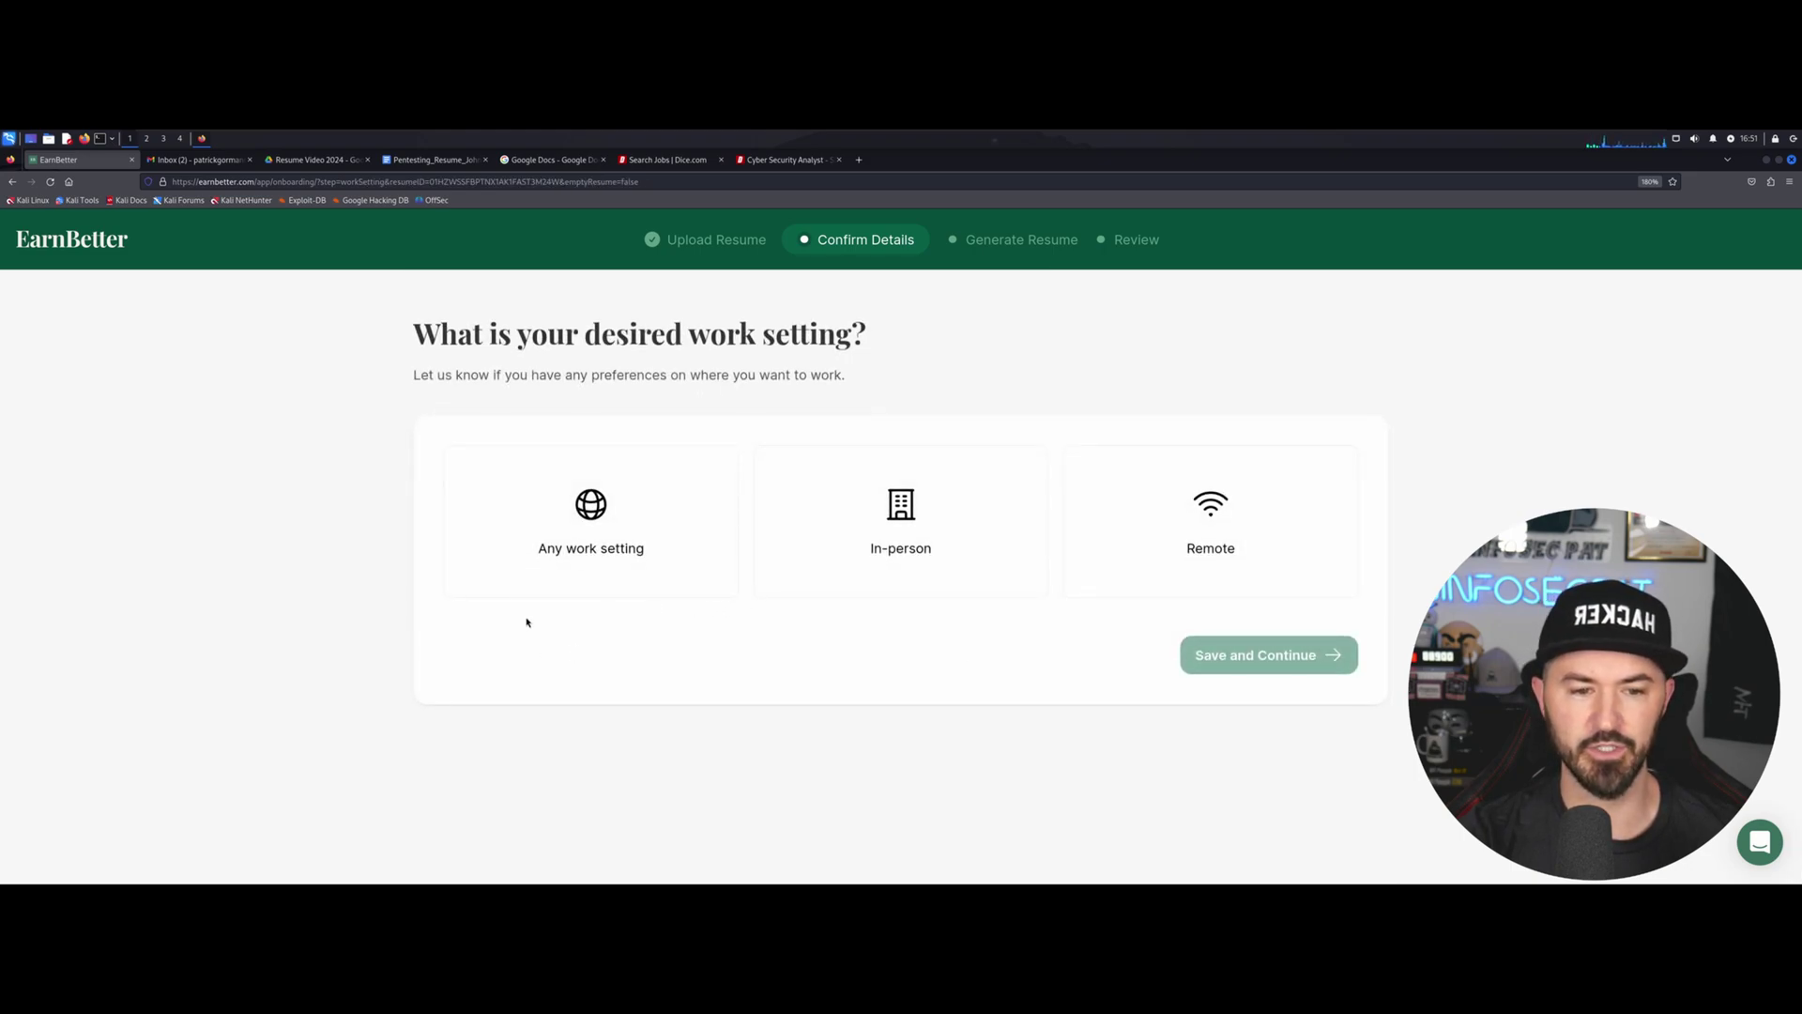
{"action": "left_click_drag", "start_coordinate": [414, 335], "coordinate": [910, 351]}
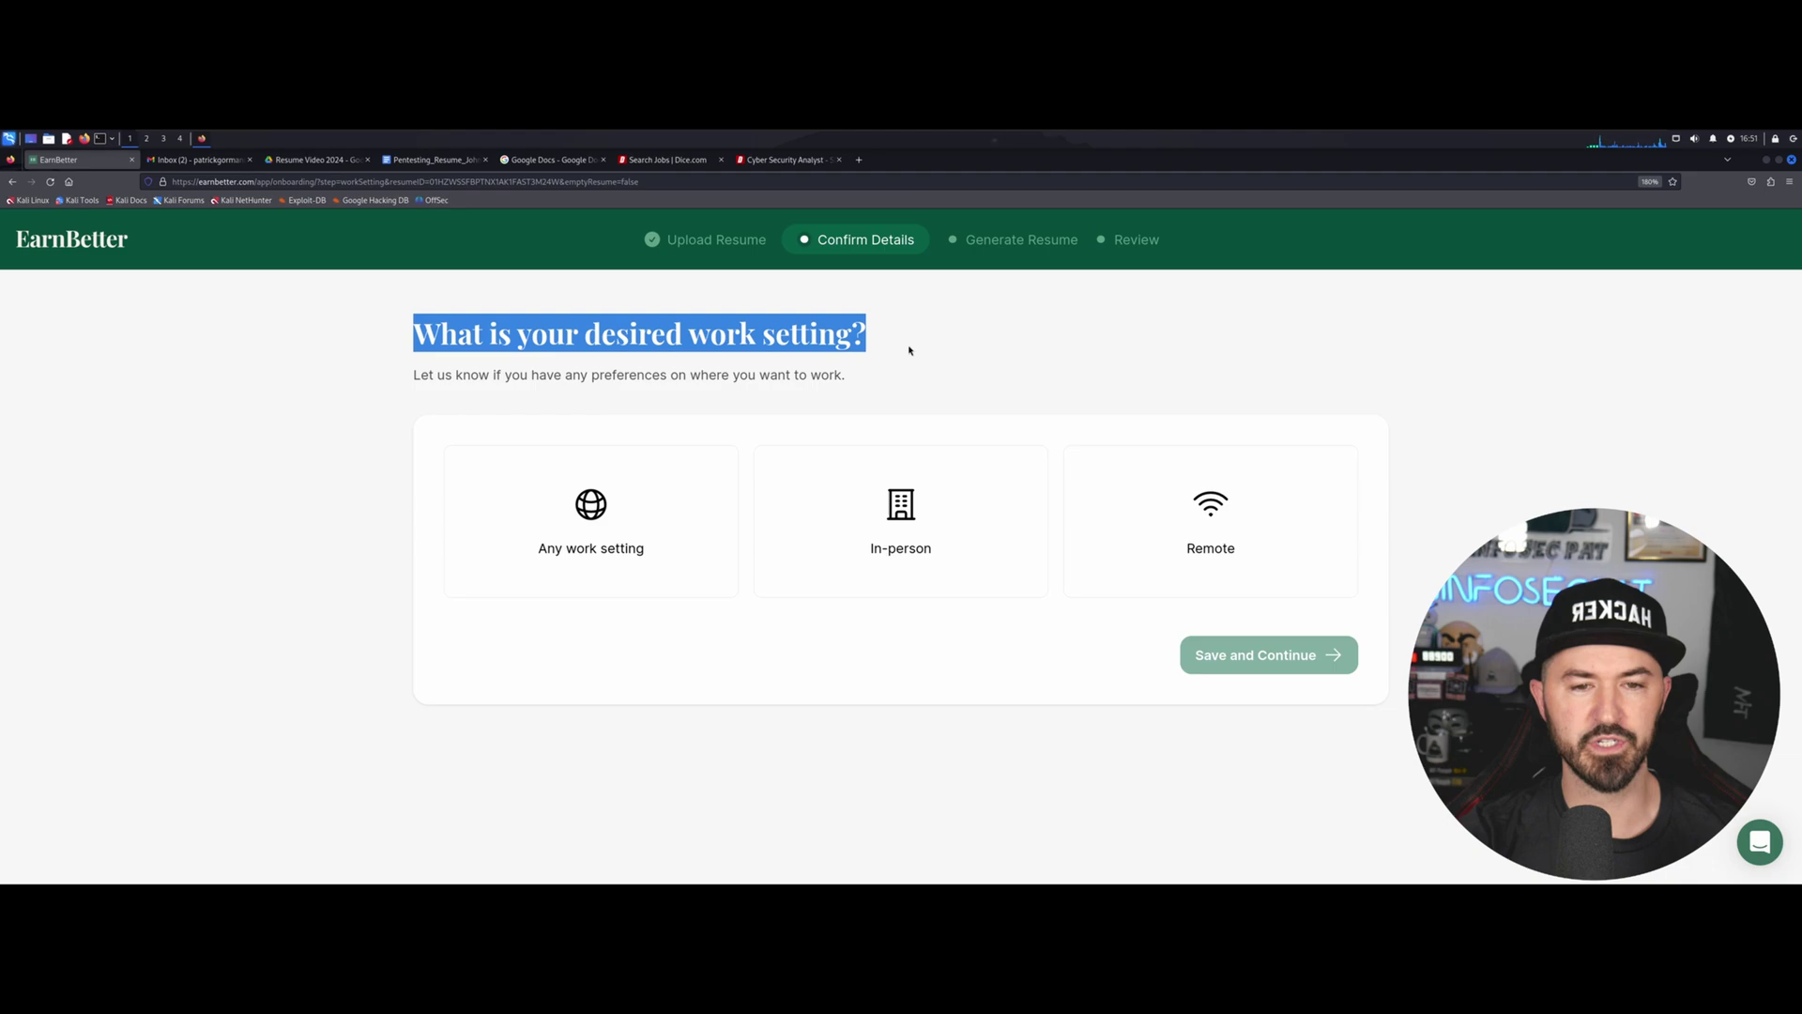
{"action": "left_click", "coordinate": [1235, 528]}
{"action": "left_click", "coordinate": [1284, 655]}
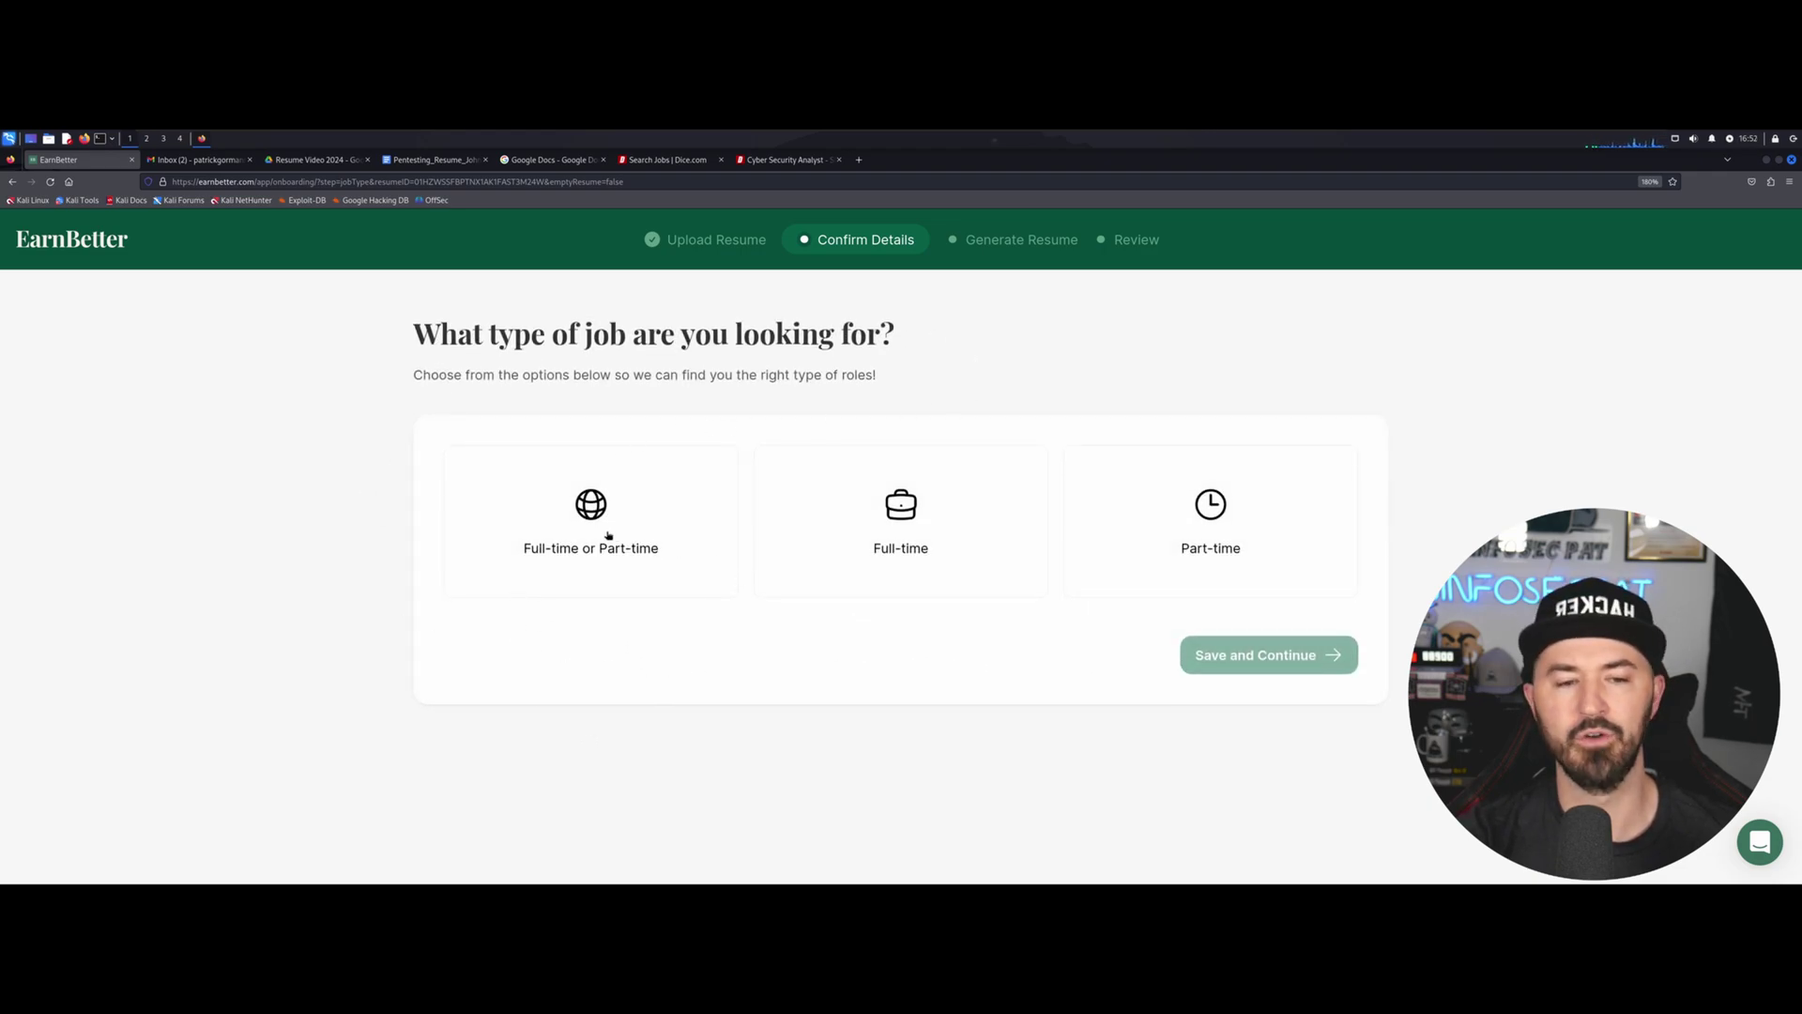
Choose Full-time as the job type and enter 150000 as the minimum yearly salary.
{"action": "left_click", "coordinate": [900, 522]}
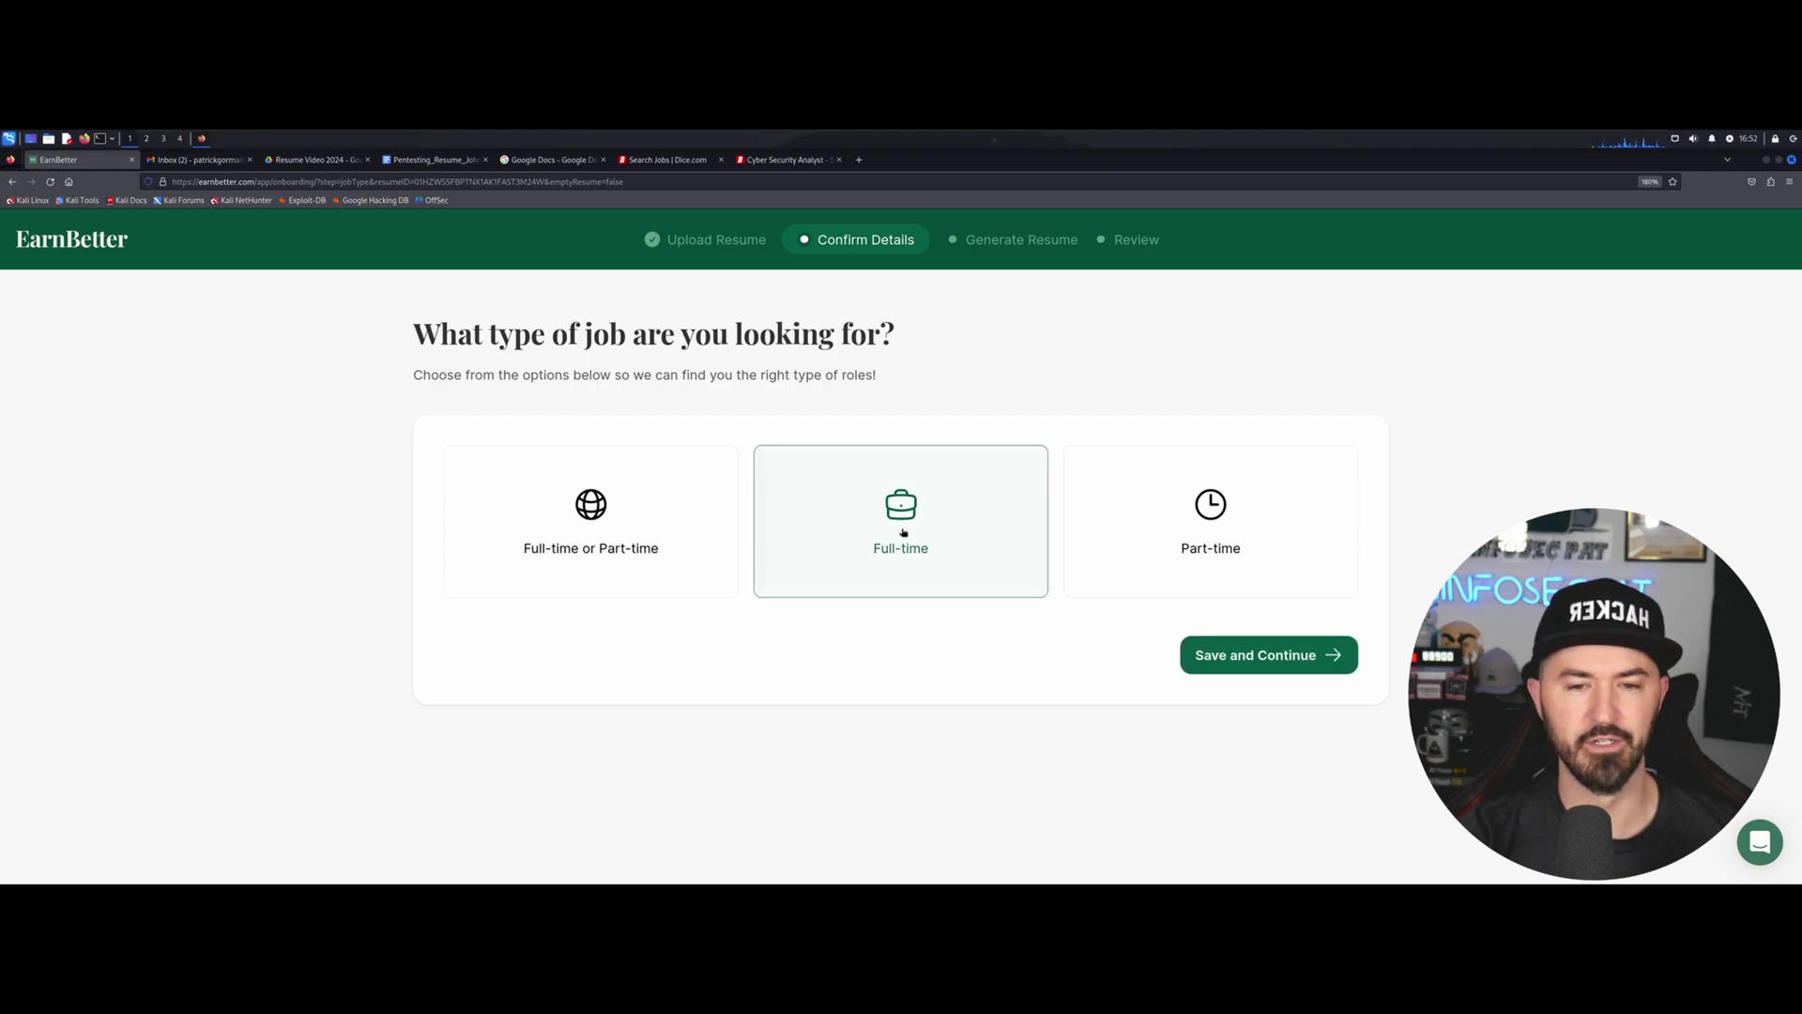
{"action": "left_click", "coordinate": [1268, 652]}
{"action": "left_click", "coordinate": [582, 477]}
{"action": "type", "text": "150000"}
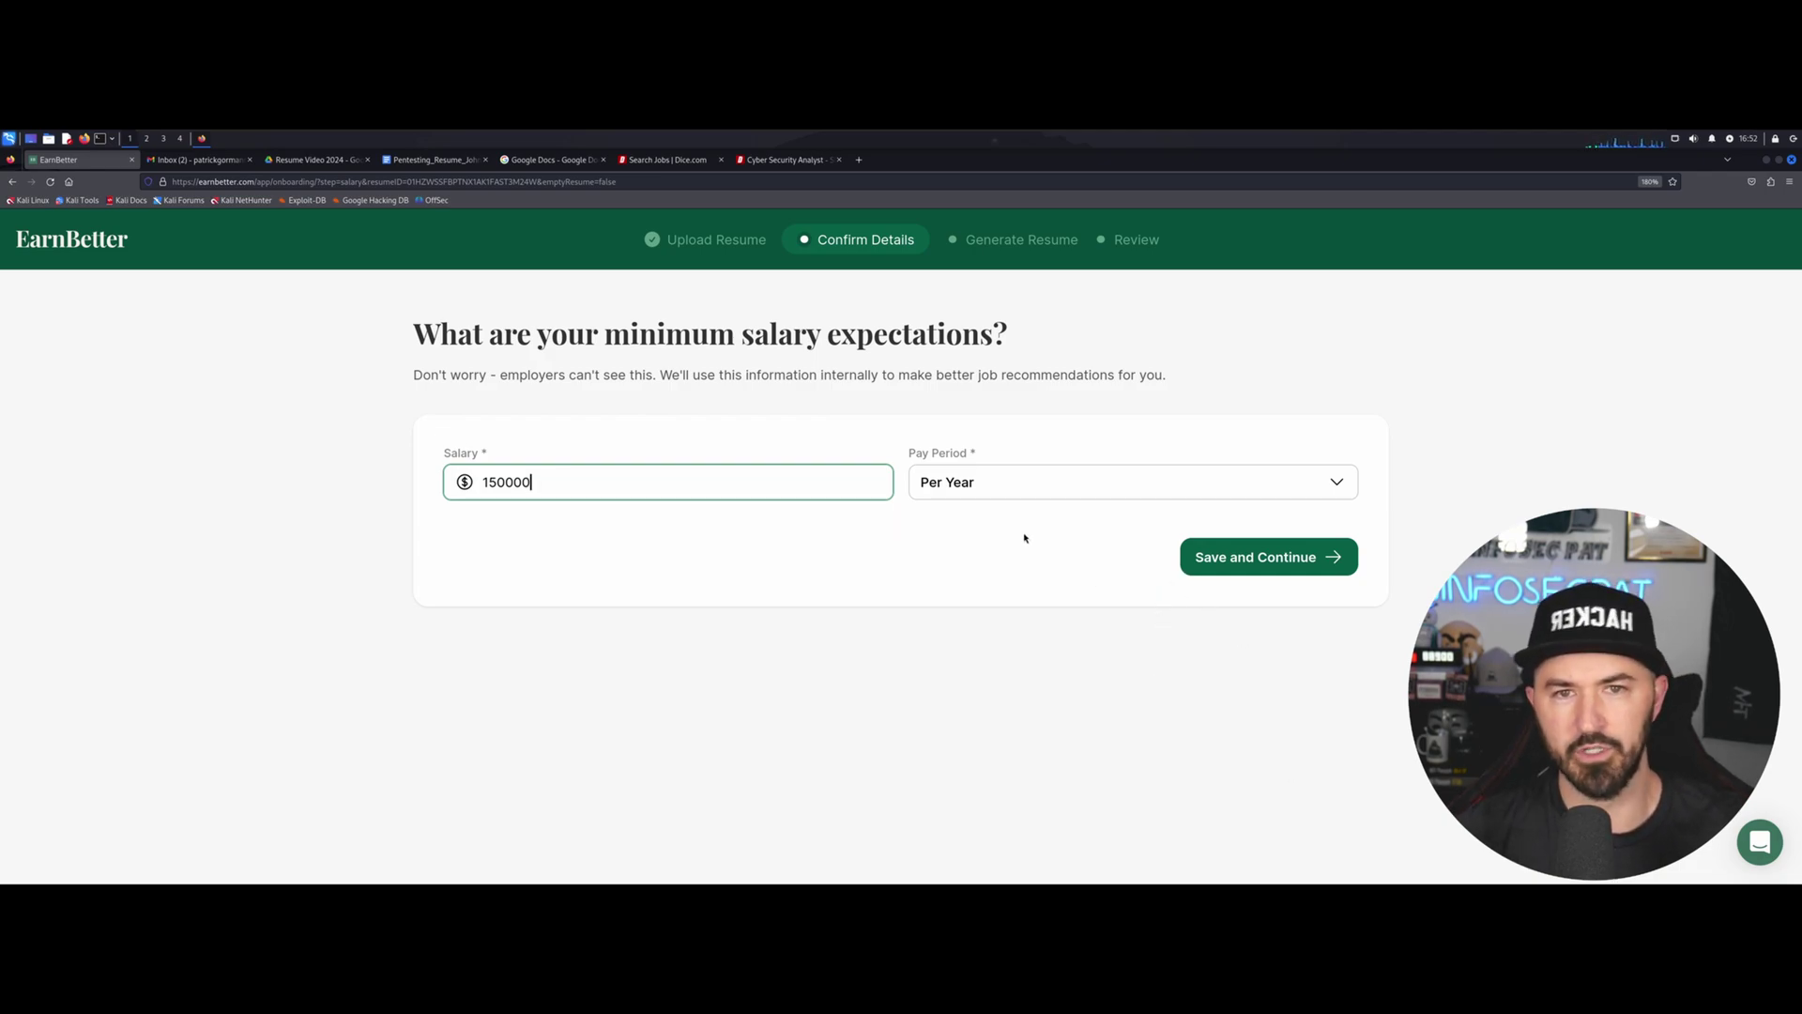
Submit the 150000 salary to generate the Penetration Tester resume and scroll its preview.
{"action": "left_click", "coordinate": [1245, 567]}
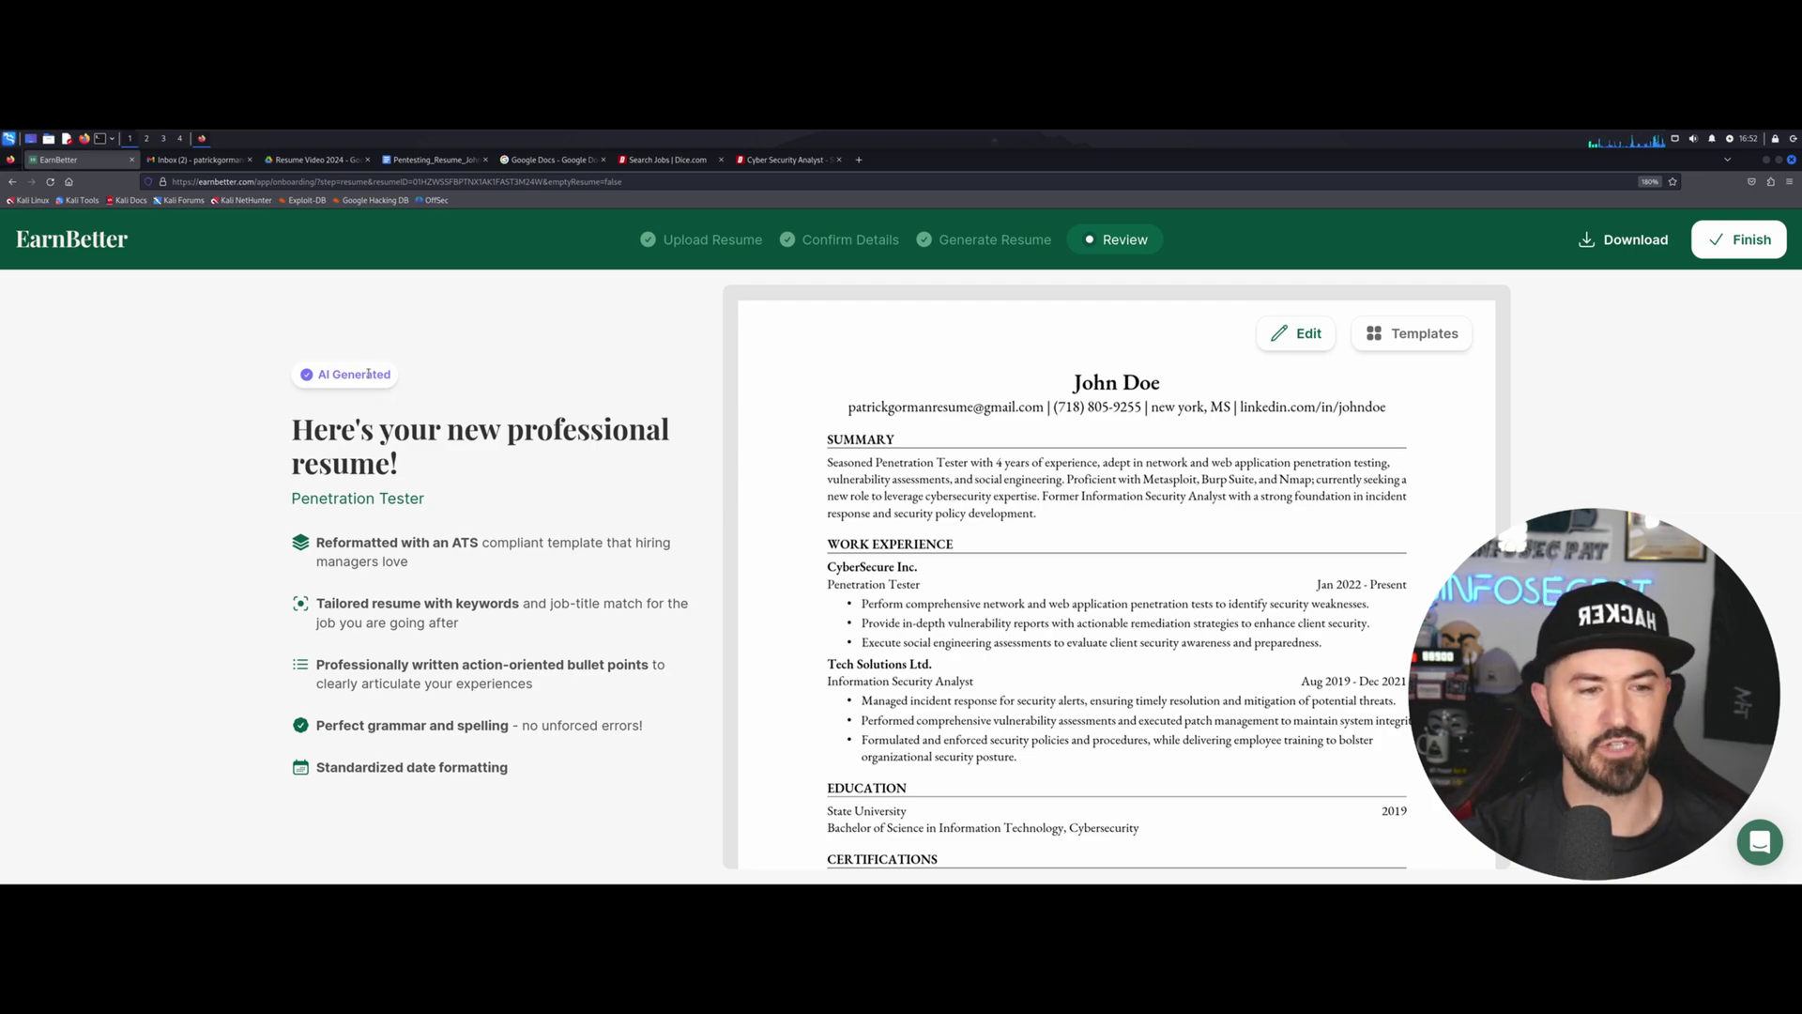
{"action": "scroll", "coordinate": [1068, 572], "scroll_direction": "down", "scroll_amount": 5}
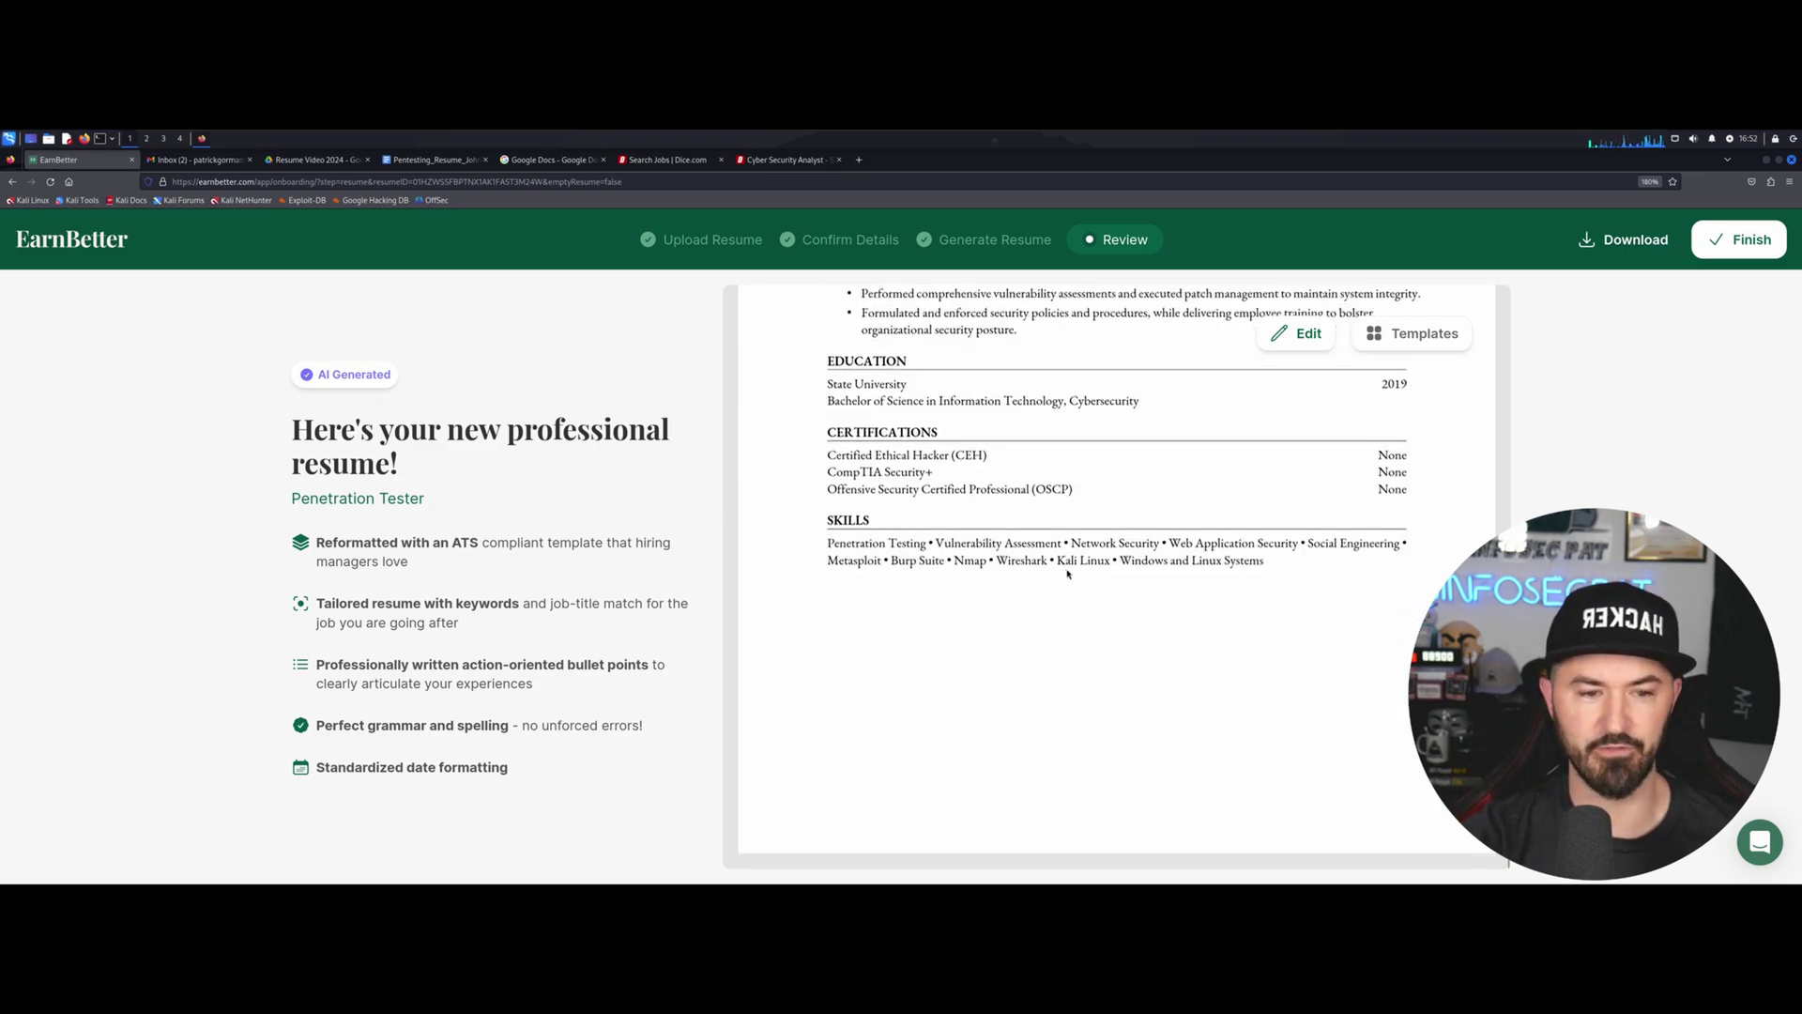
{"action": "scroll", "coordinate": [1067, 572], "scroll_direction": "up", "scroll_amount": 1}
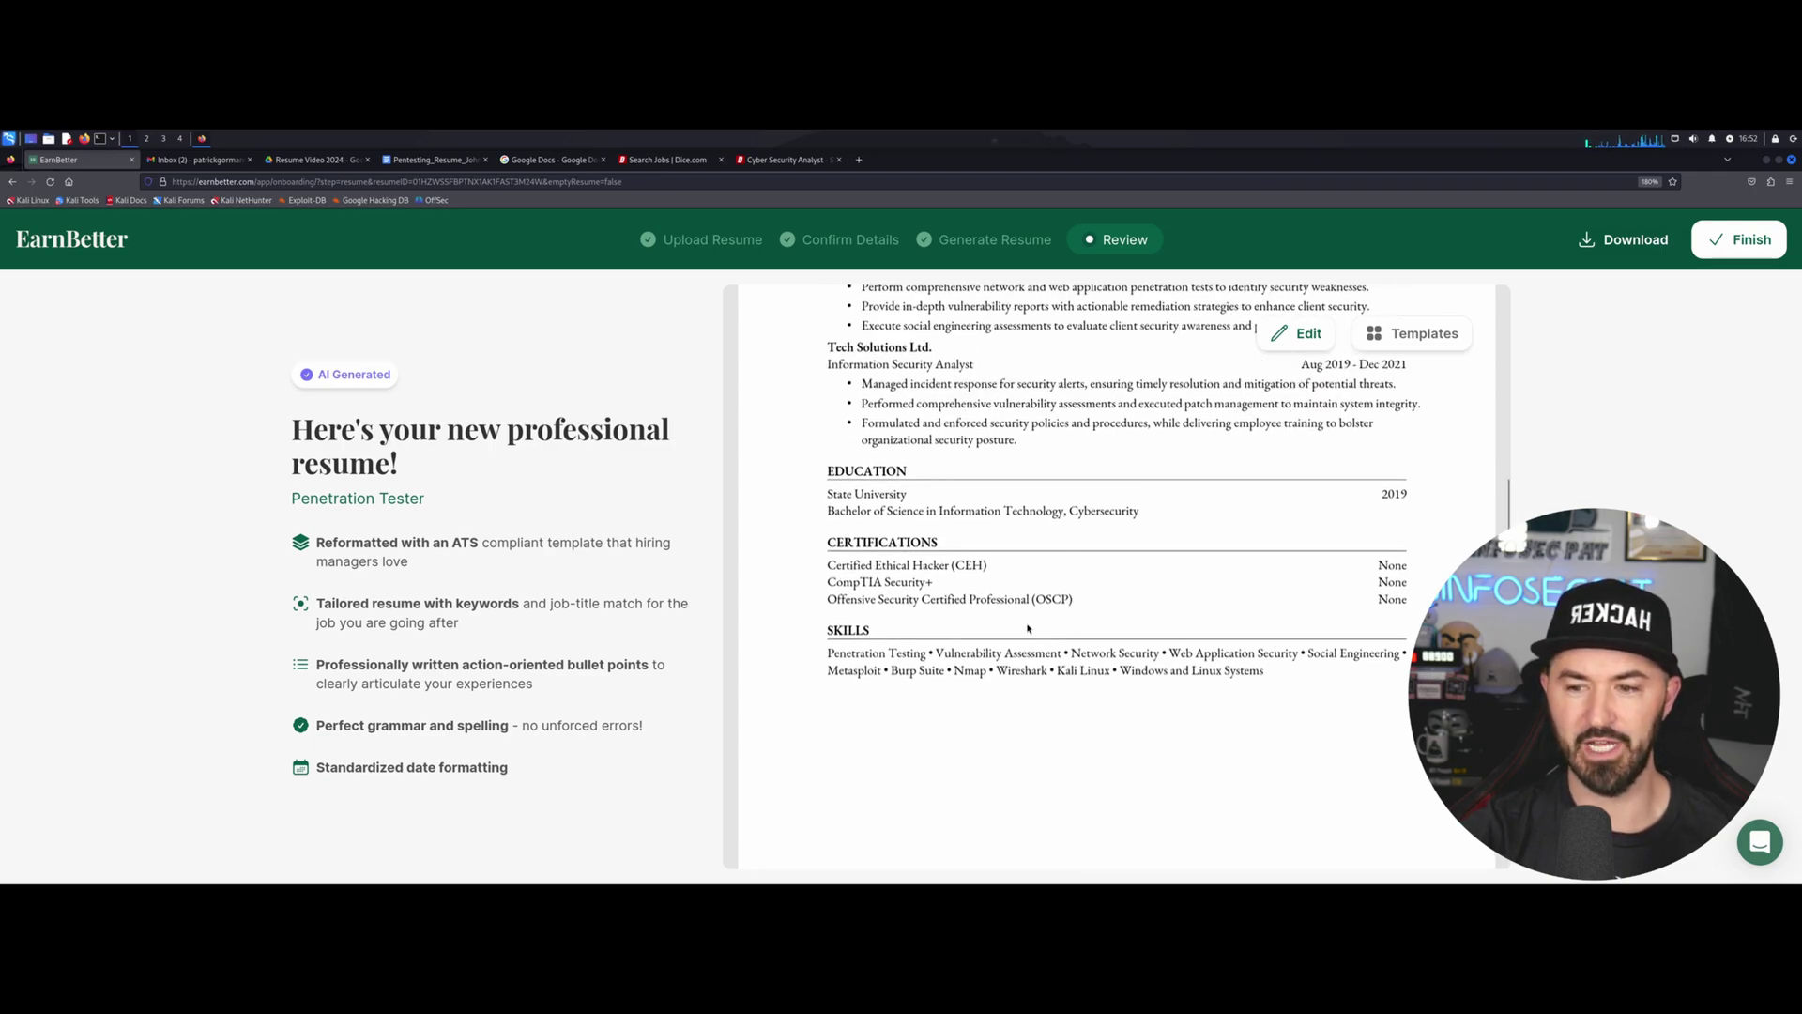
In the section editor, change the CEH certification's completion year from None to 2014.
{"action": "left_click", "coordinate": [1302, 333]}
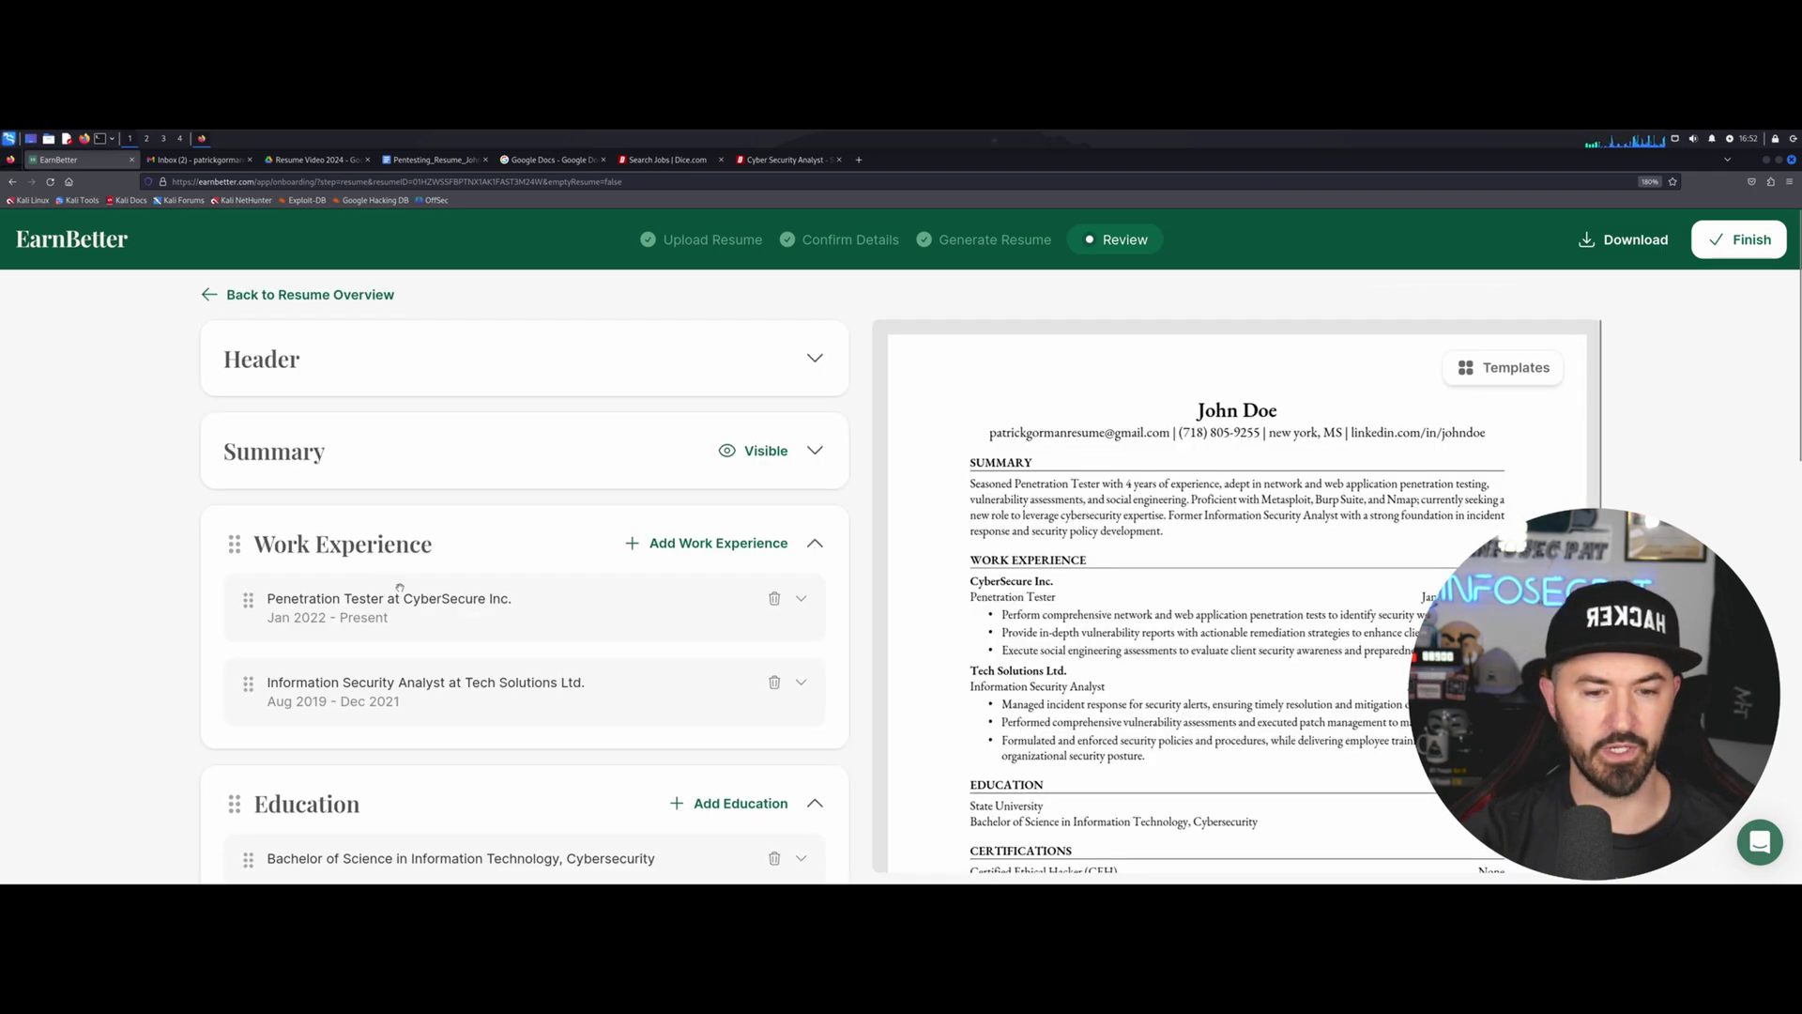
{"action": "scroll", "coordinate": [407, 587], "scroll_direction": "down", "scroll_amount": 3}
{"action": "scroll", "coordinate": [473, 589], "scroll_direction": "down", "scroll_amount": 2}
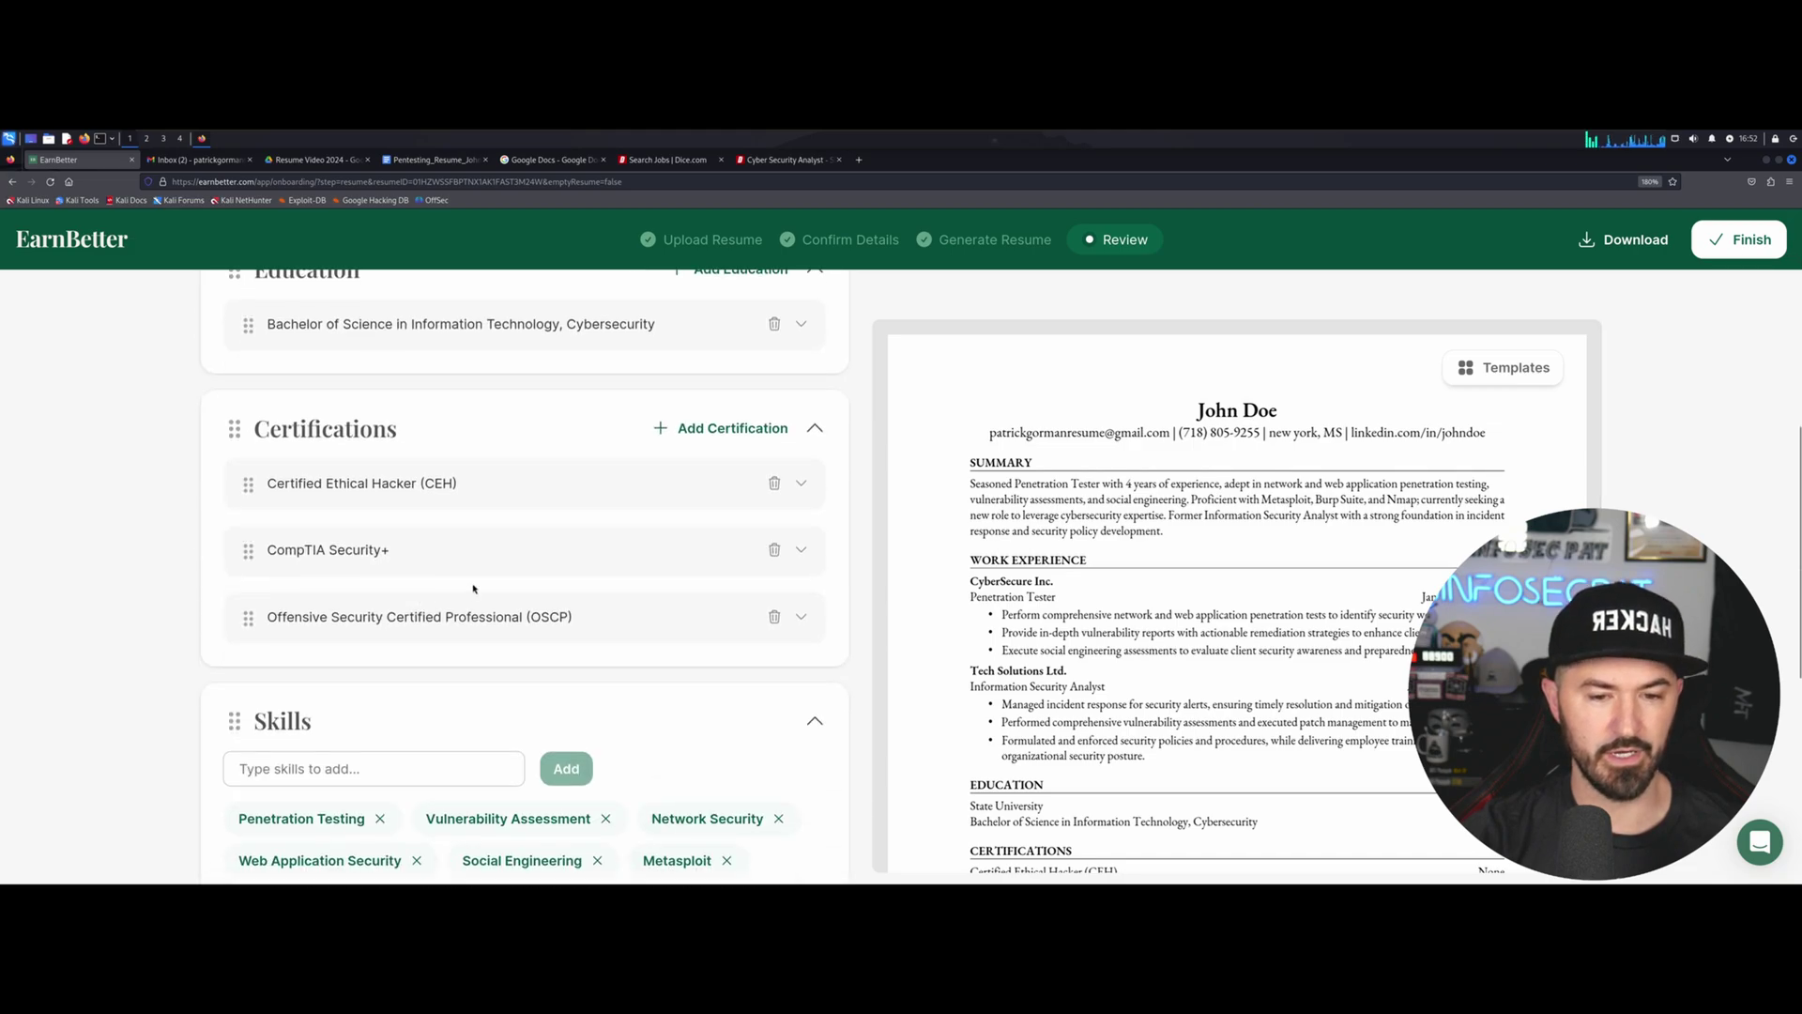
{"action": "left_click", "coordinate": [395, 493]}
{"action": "left_click", "coordinate": [582, 555]}
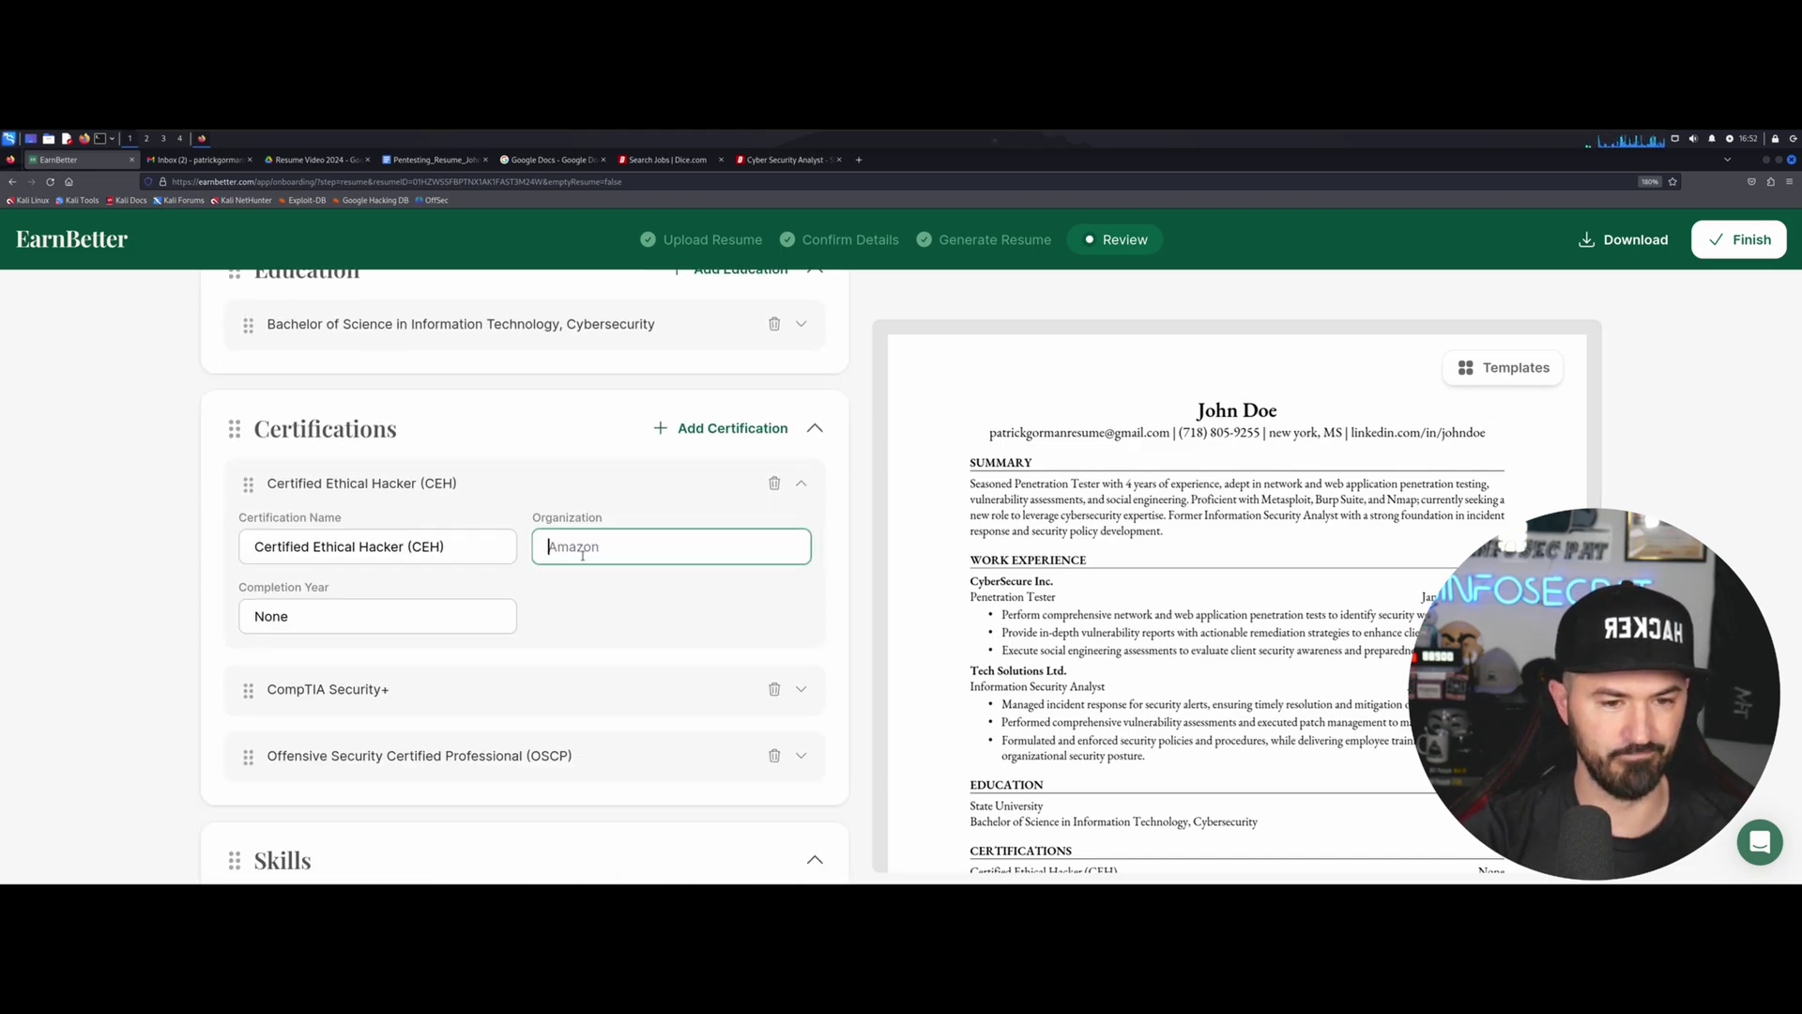
{"action": "left_click", "coordinate": [422, 630]}
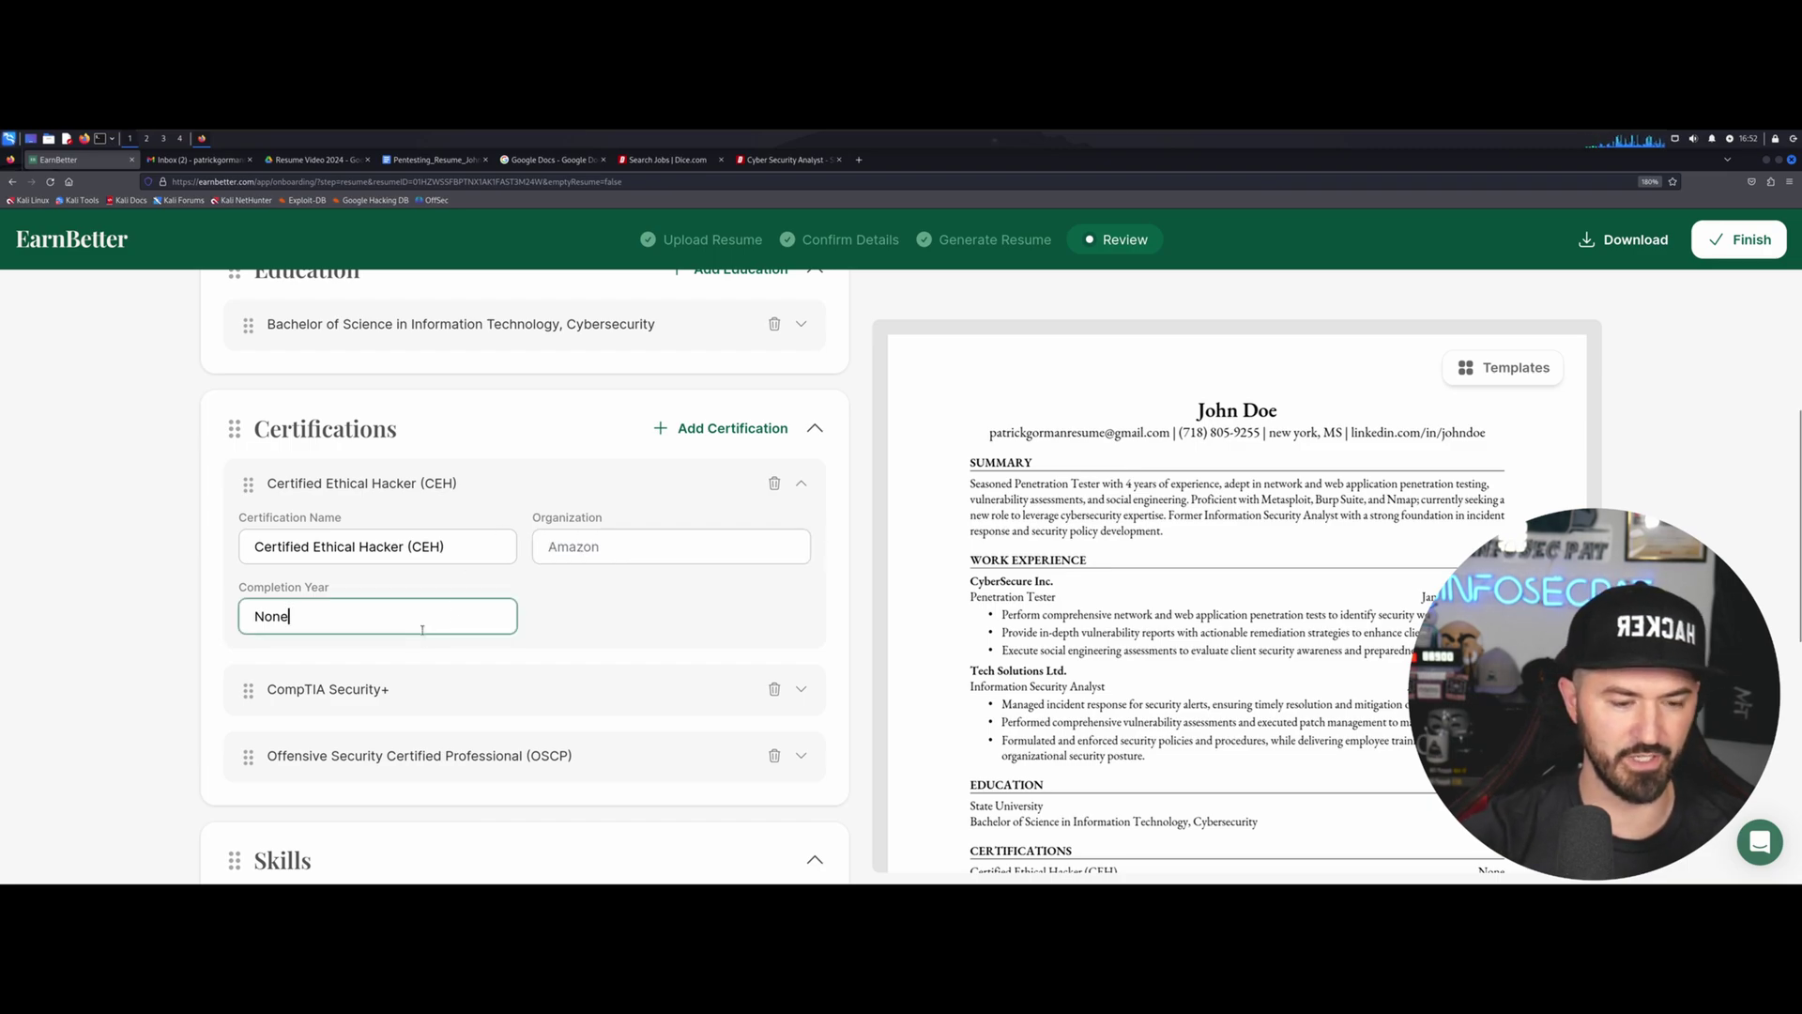
{"action": "key", "text": "BackSpace"}
{"action": "key", "text": "BackSpace"}
{"action": "key", "text": "BackSpace"}
{"action": "key", "text": "BackSpace"}
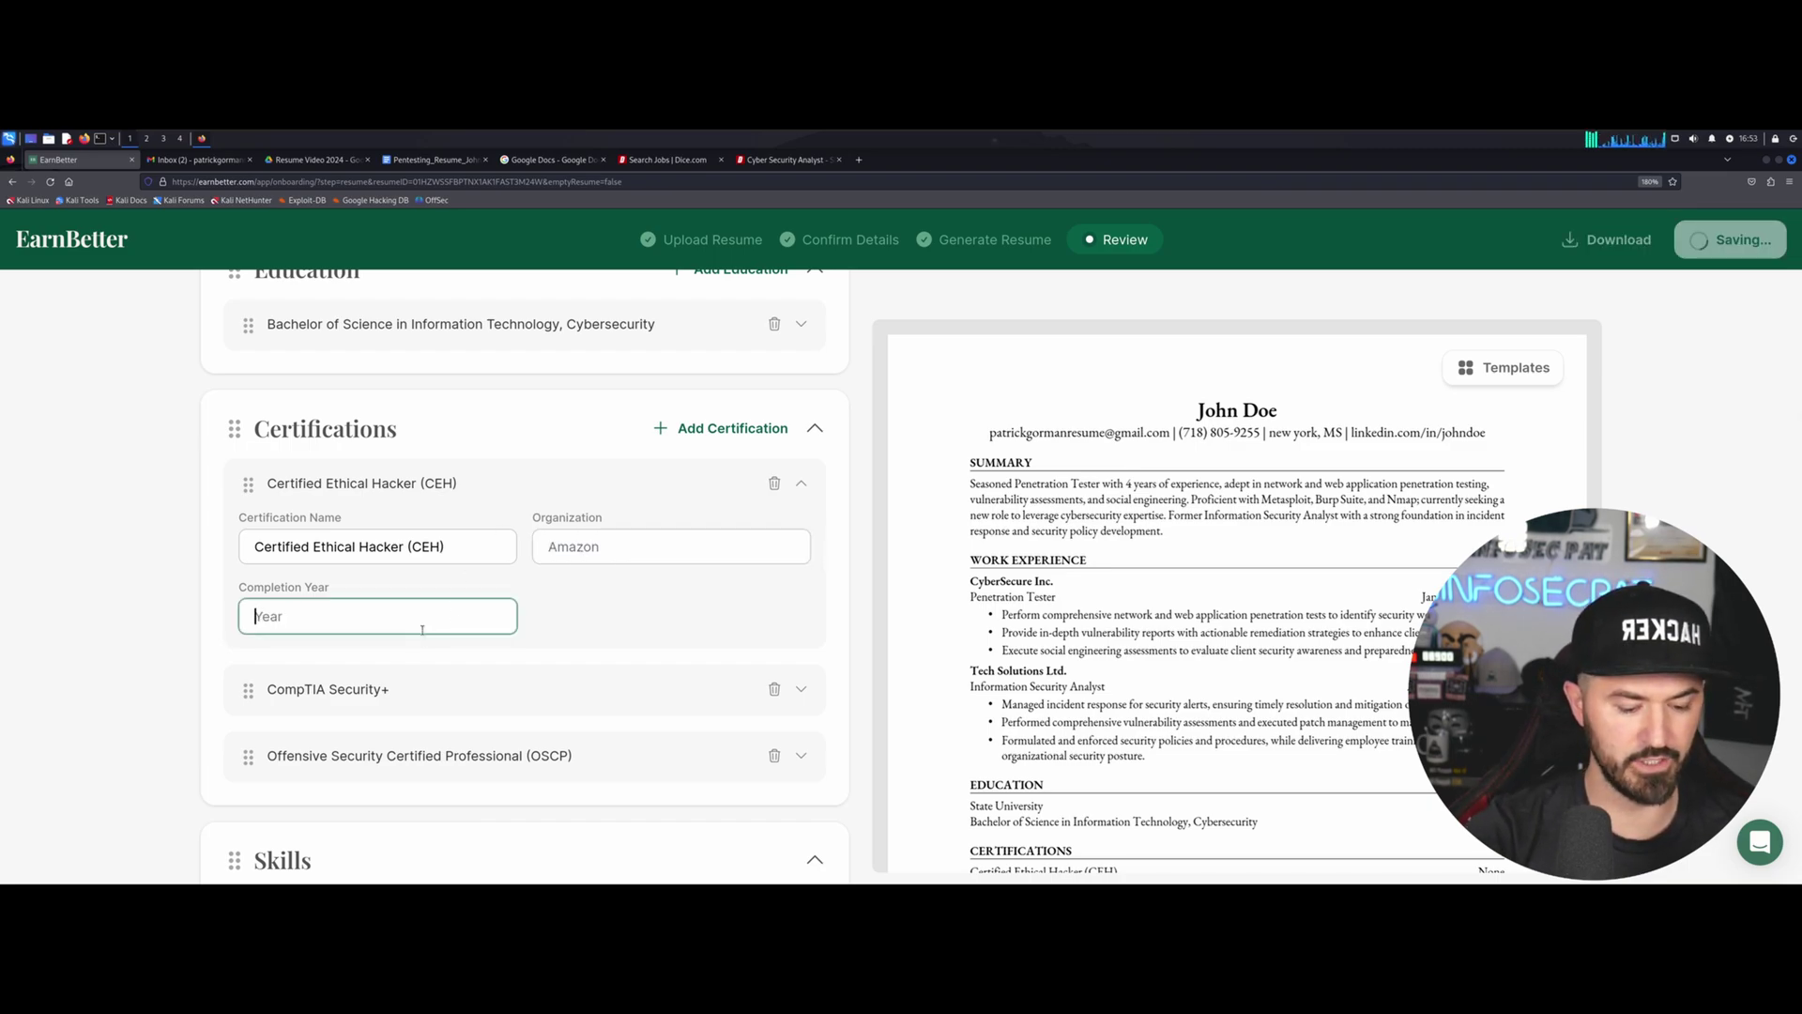
{"action": "type", "text": "20"}
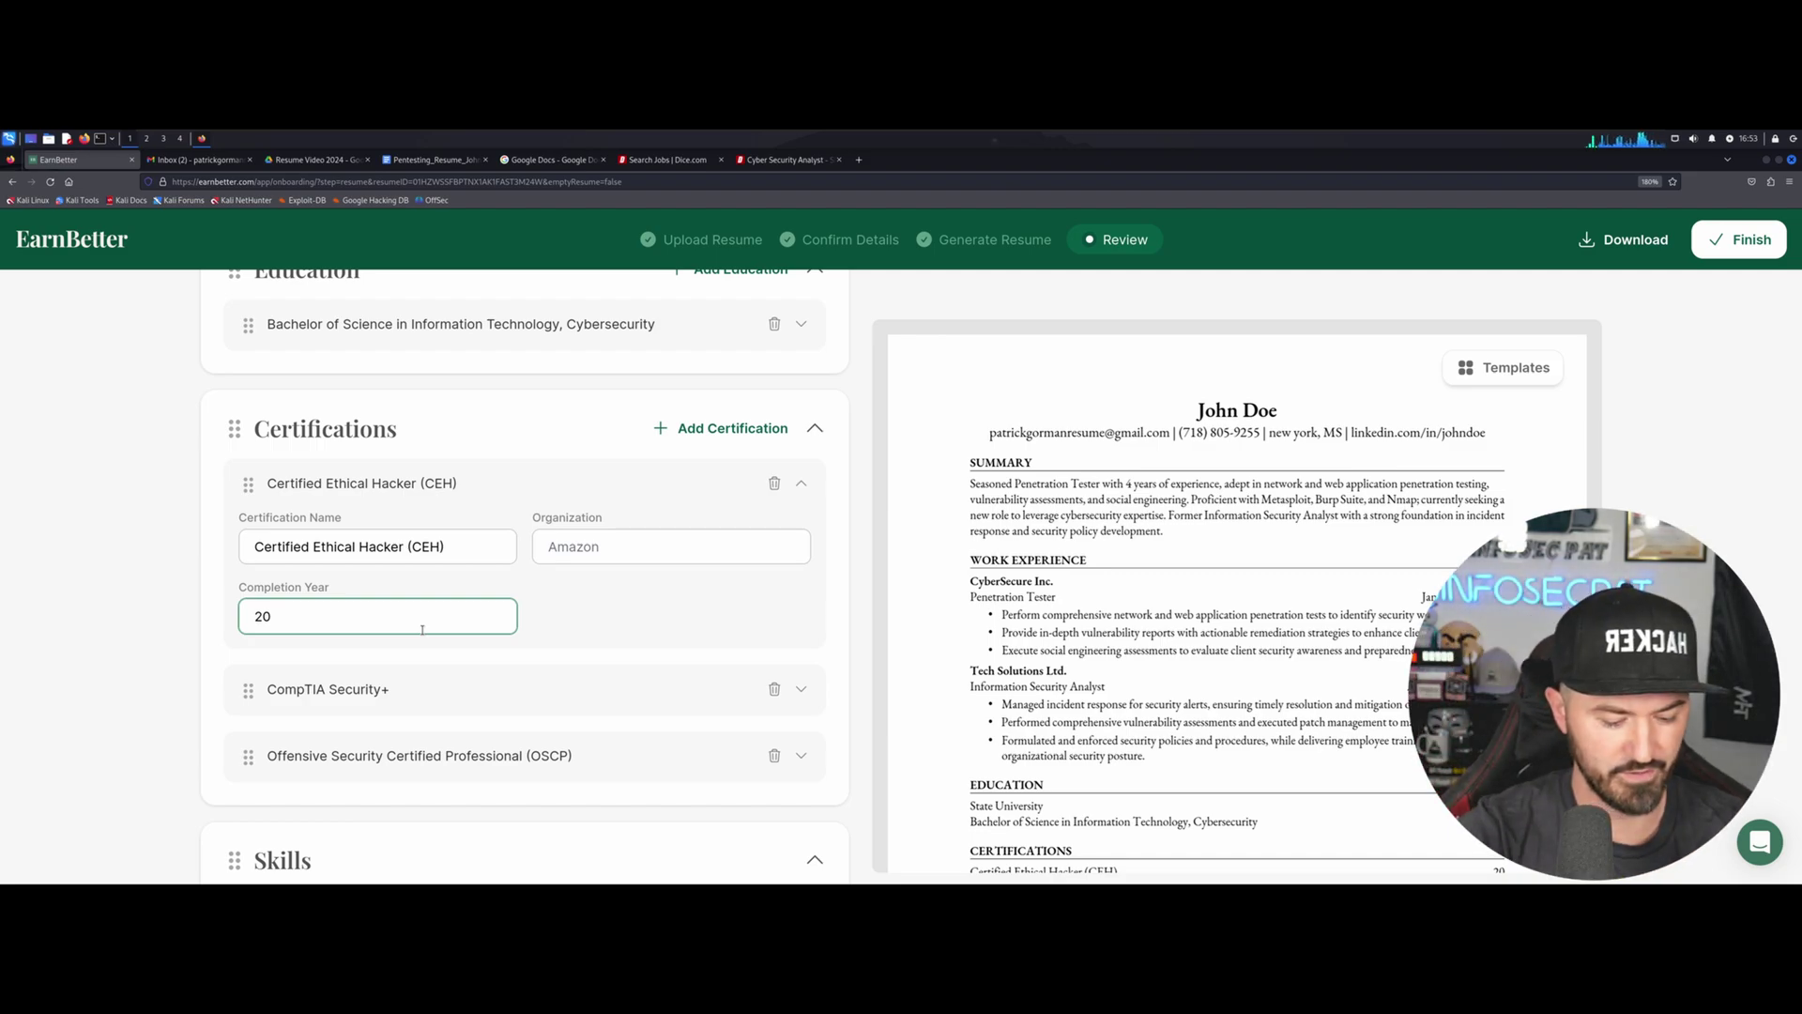
{"action": "type", "text": "14"}
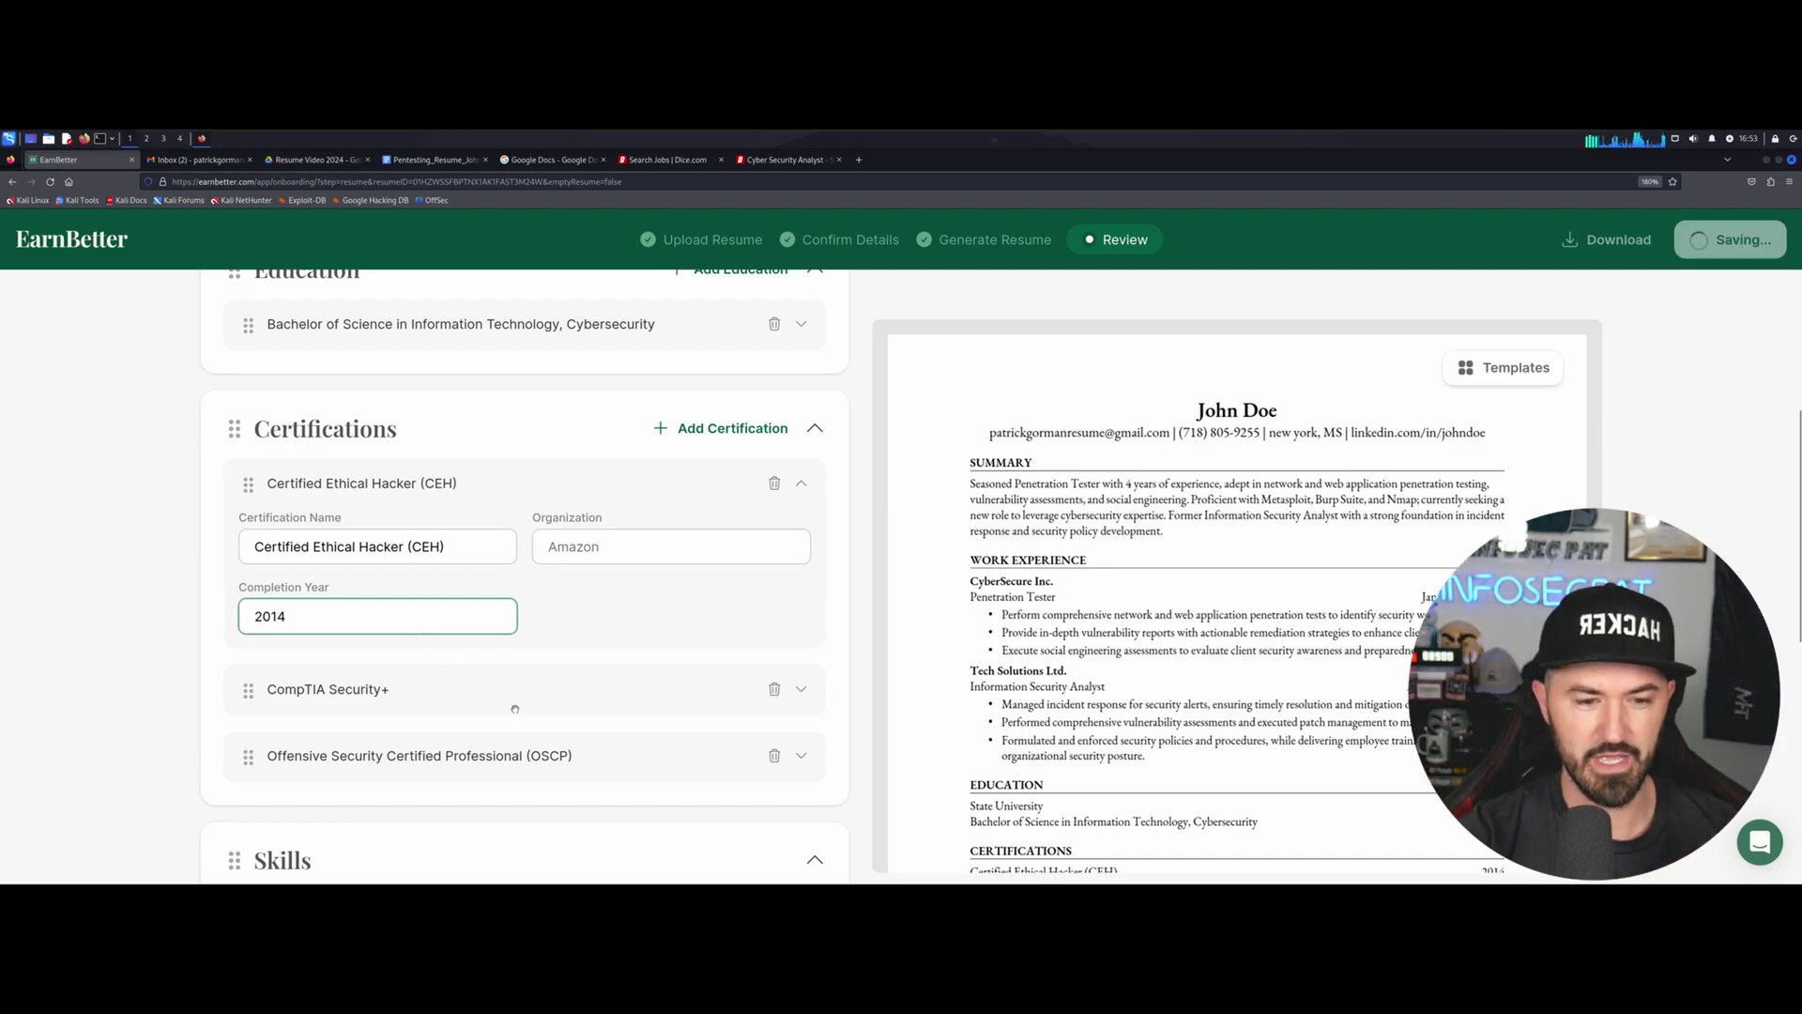
Set the CompTIA Security+ certification's completion year to 2008.
{"action": "left_click", "coordinate": [802, 691]}
{"action": "double_click", "coordinate": [392, 831]}
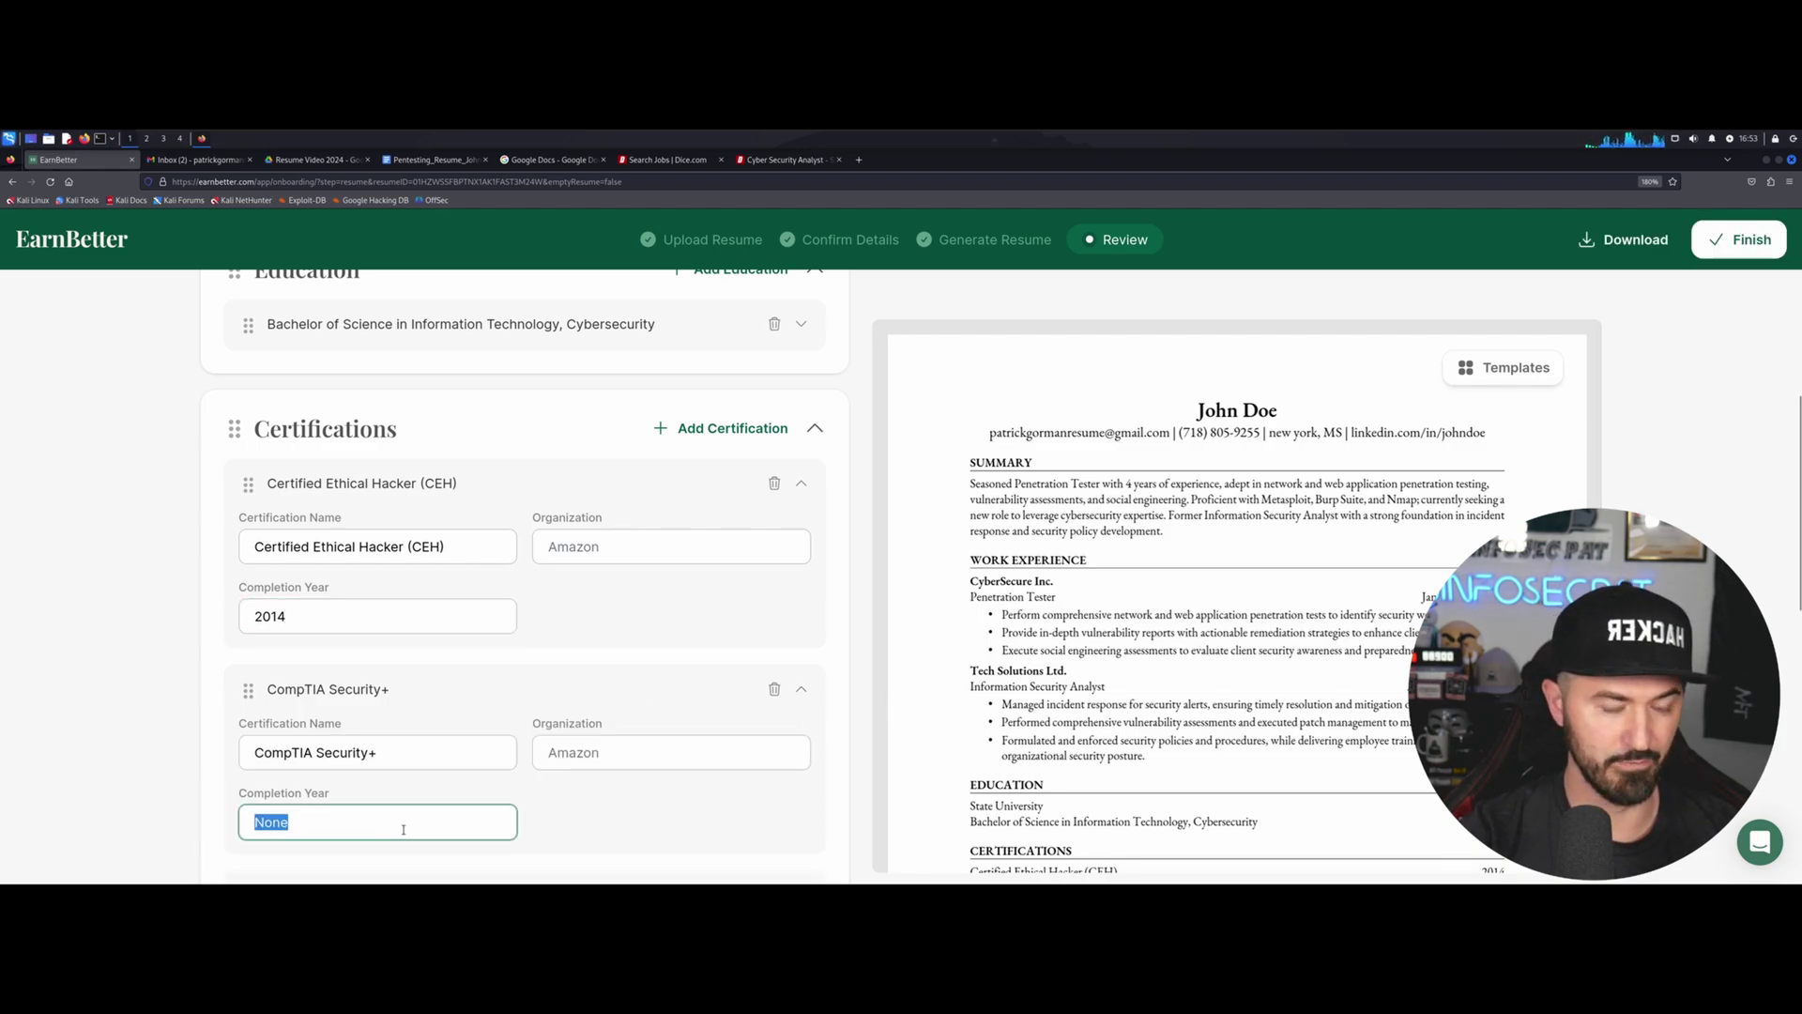
{"action": "key", "text": "BackSpace"}
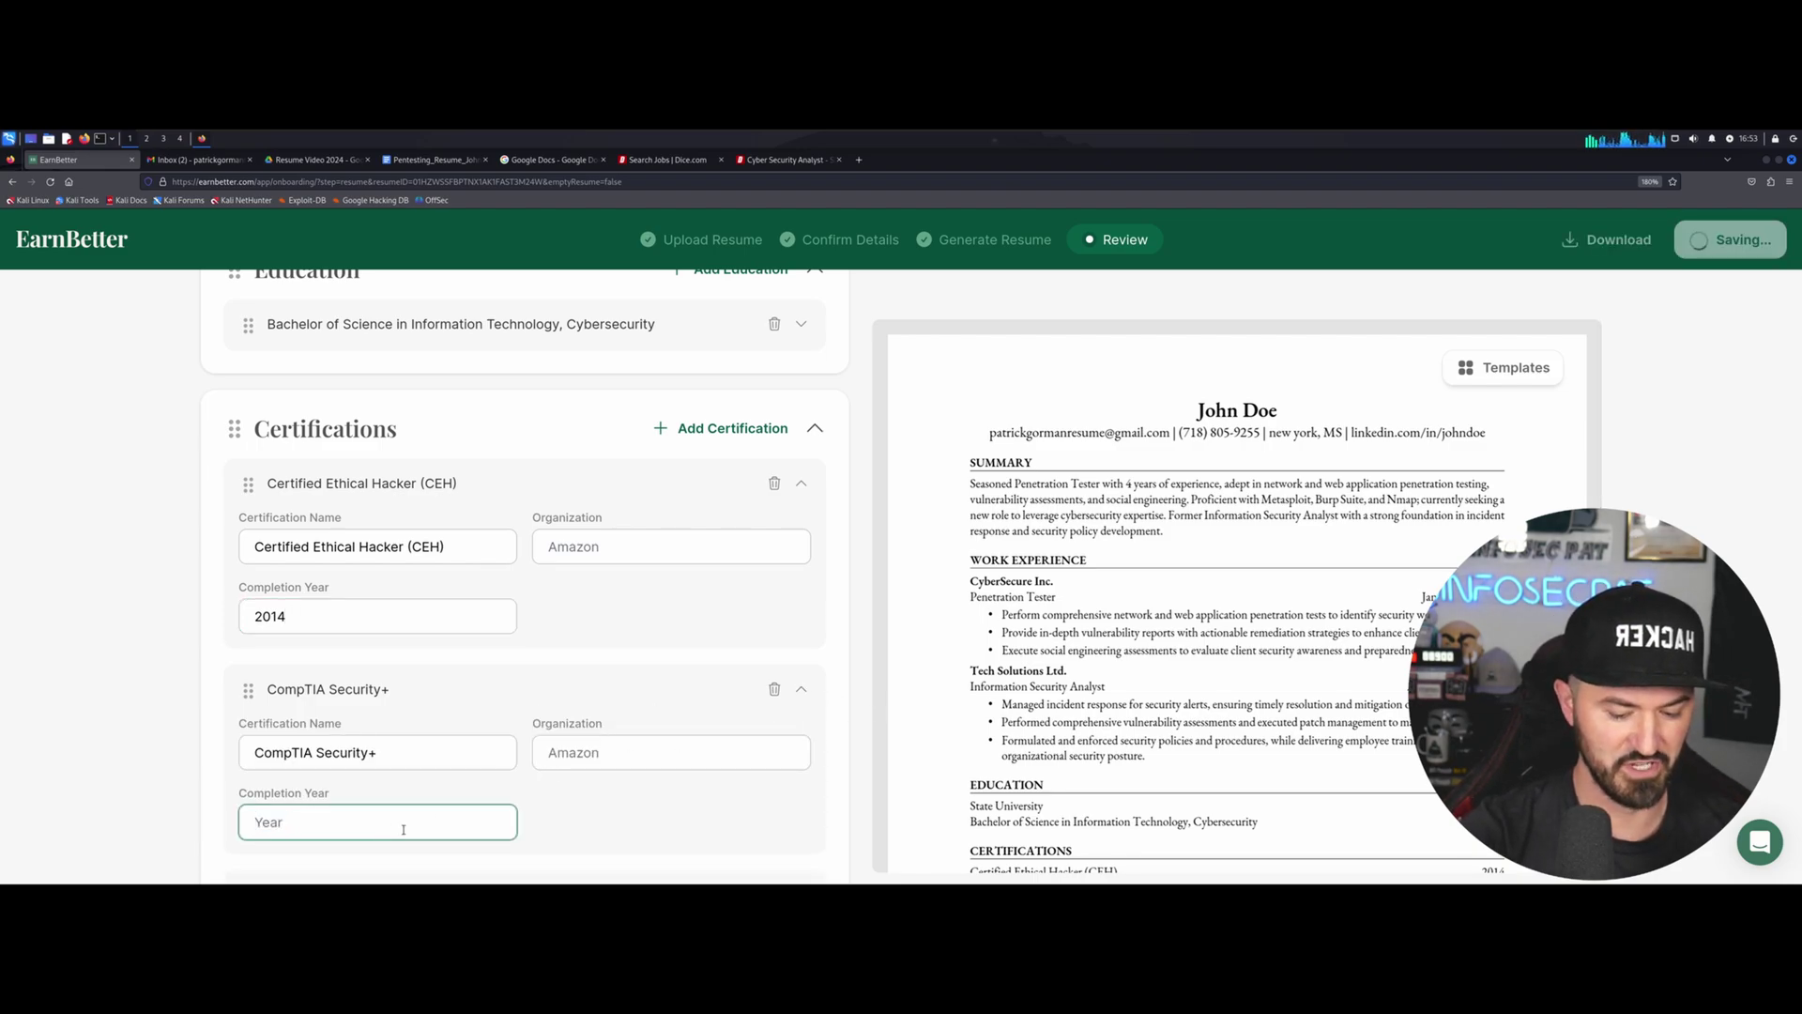
{"action": "type", "text": "2008"}
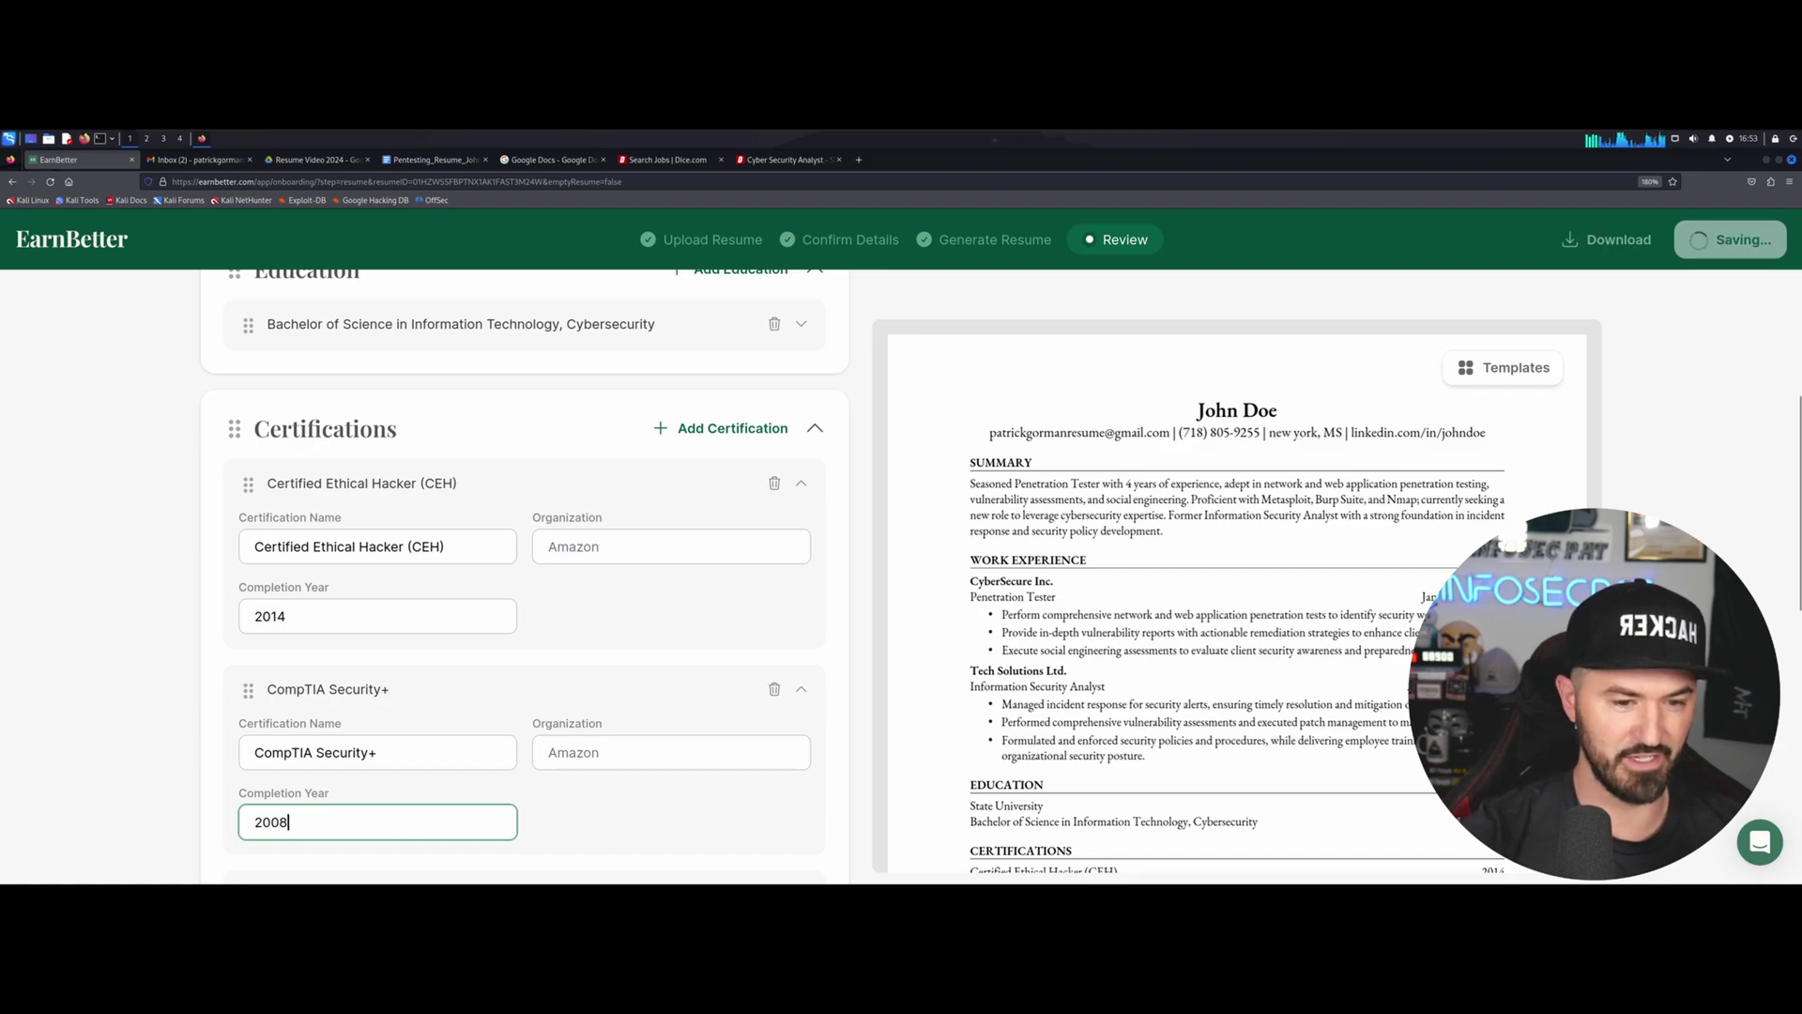
Set the OSCP certification's completion year to 2018.
{"action": "scroll", "coordinate": [526, 488], "scroll_direction": "down", "scroll_amount": 5}
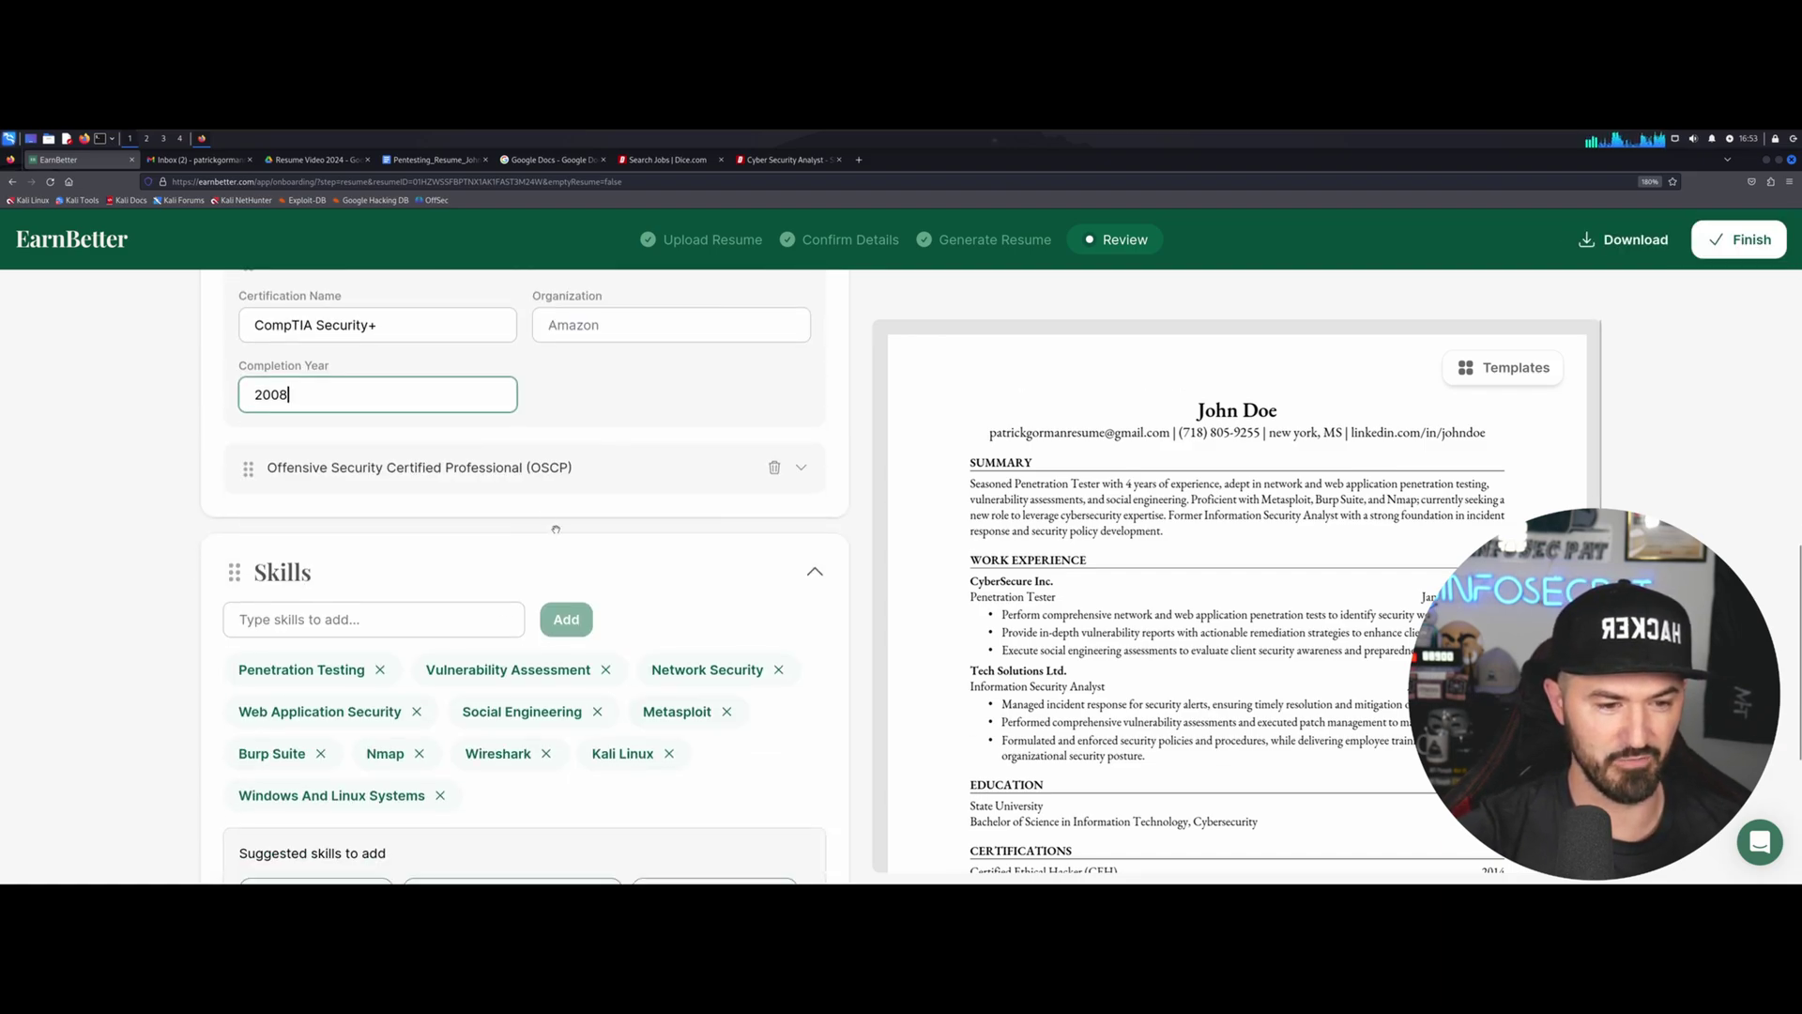
{"action": "left_click", "coordinate": [801, 468]}
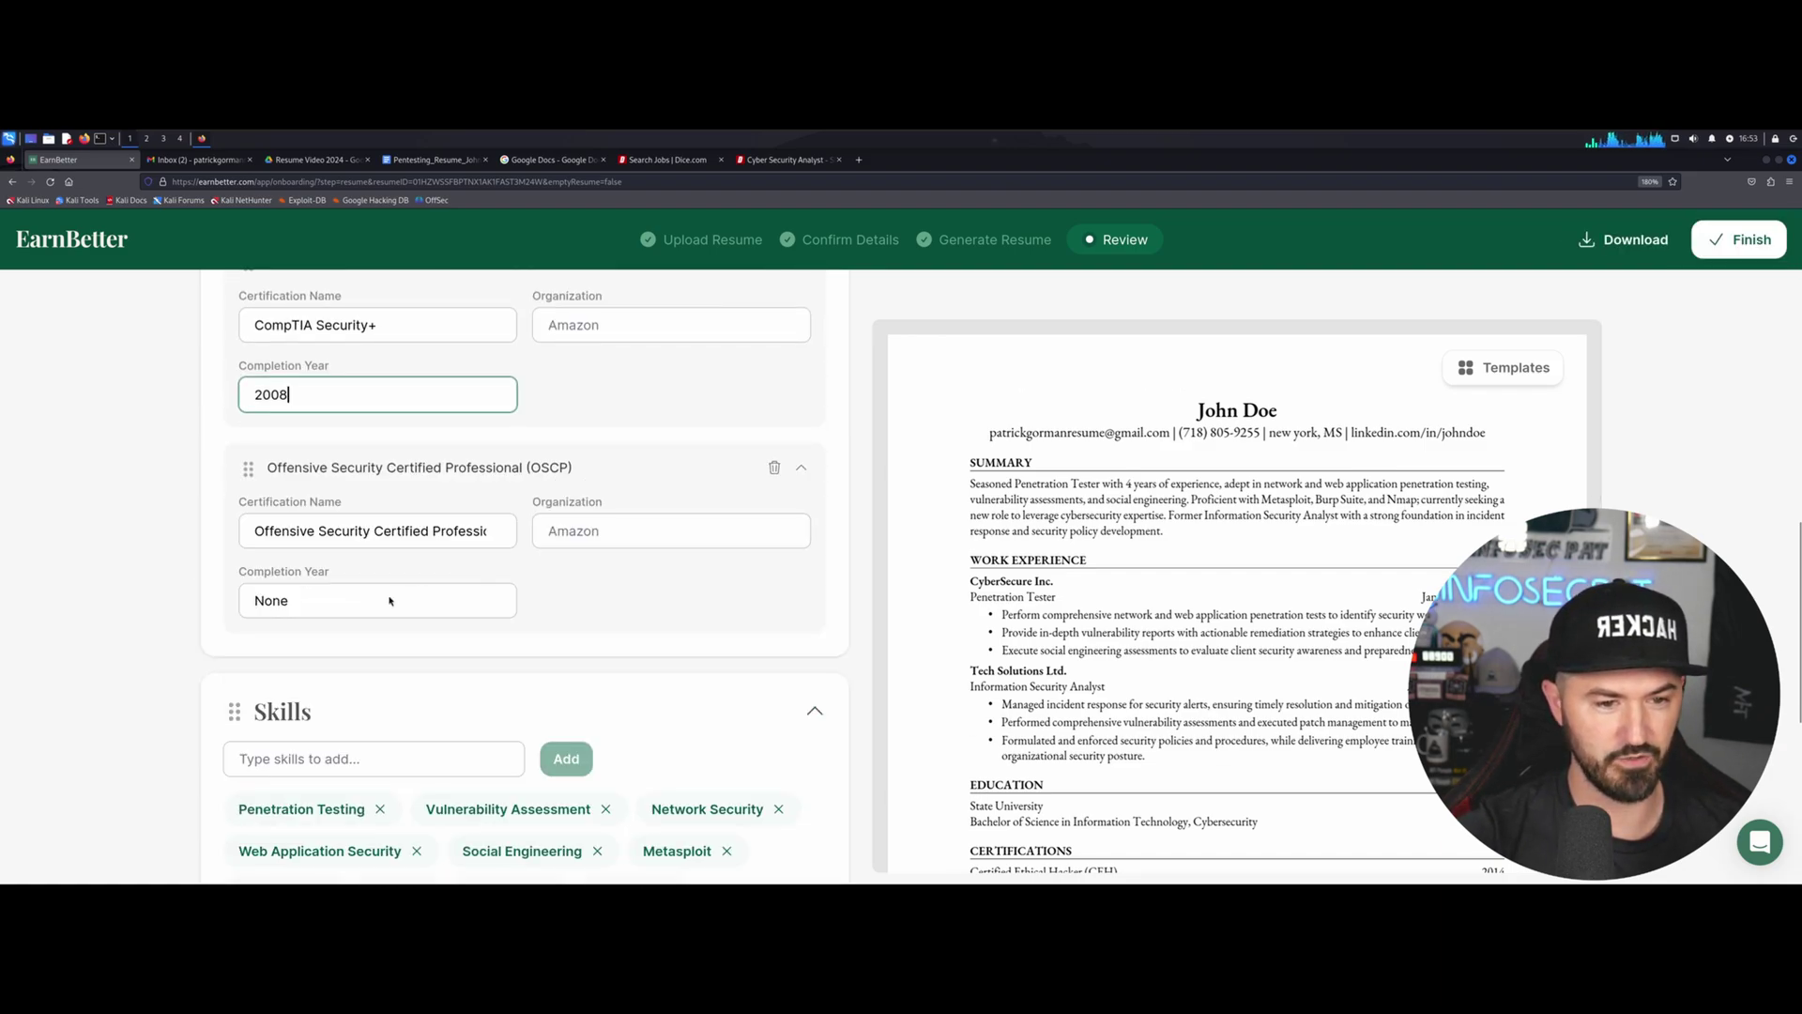
{"action": "left_click", "coordinate": [370, 602]}
{"action": "double_click", "coordinate": [445, 591]}
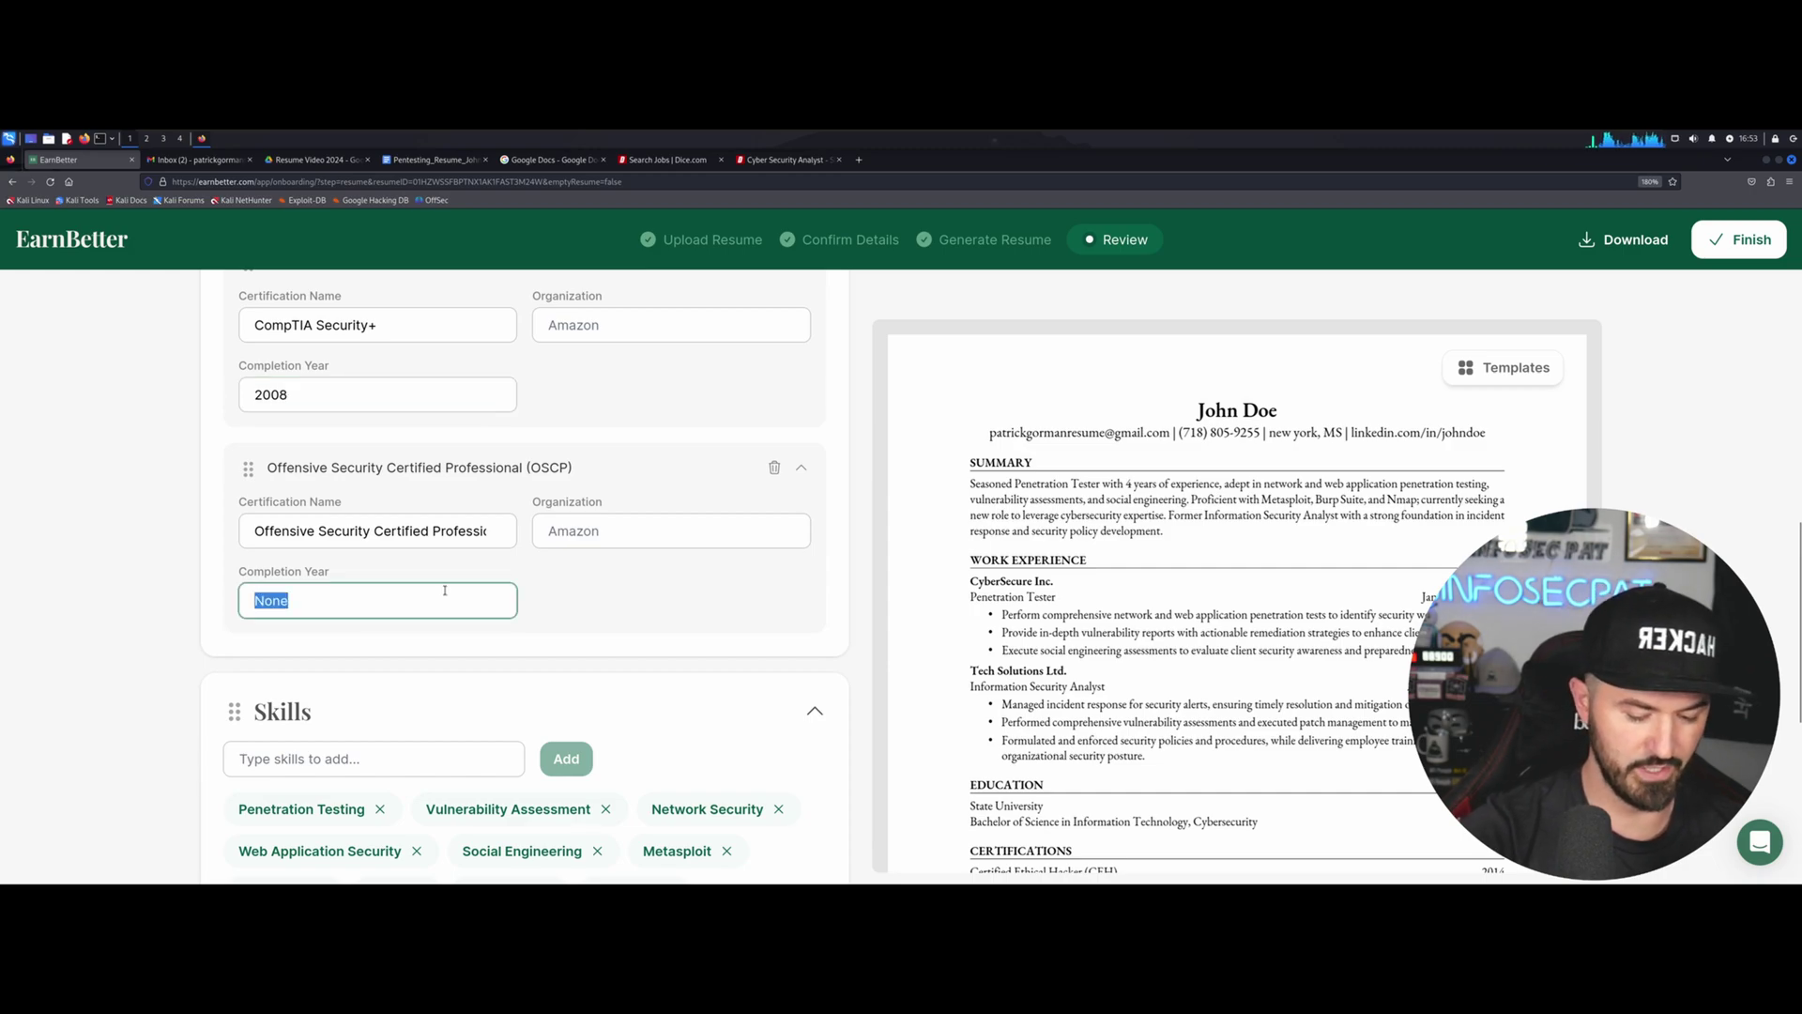
{"action": "type", "text": "102"}
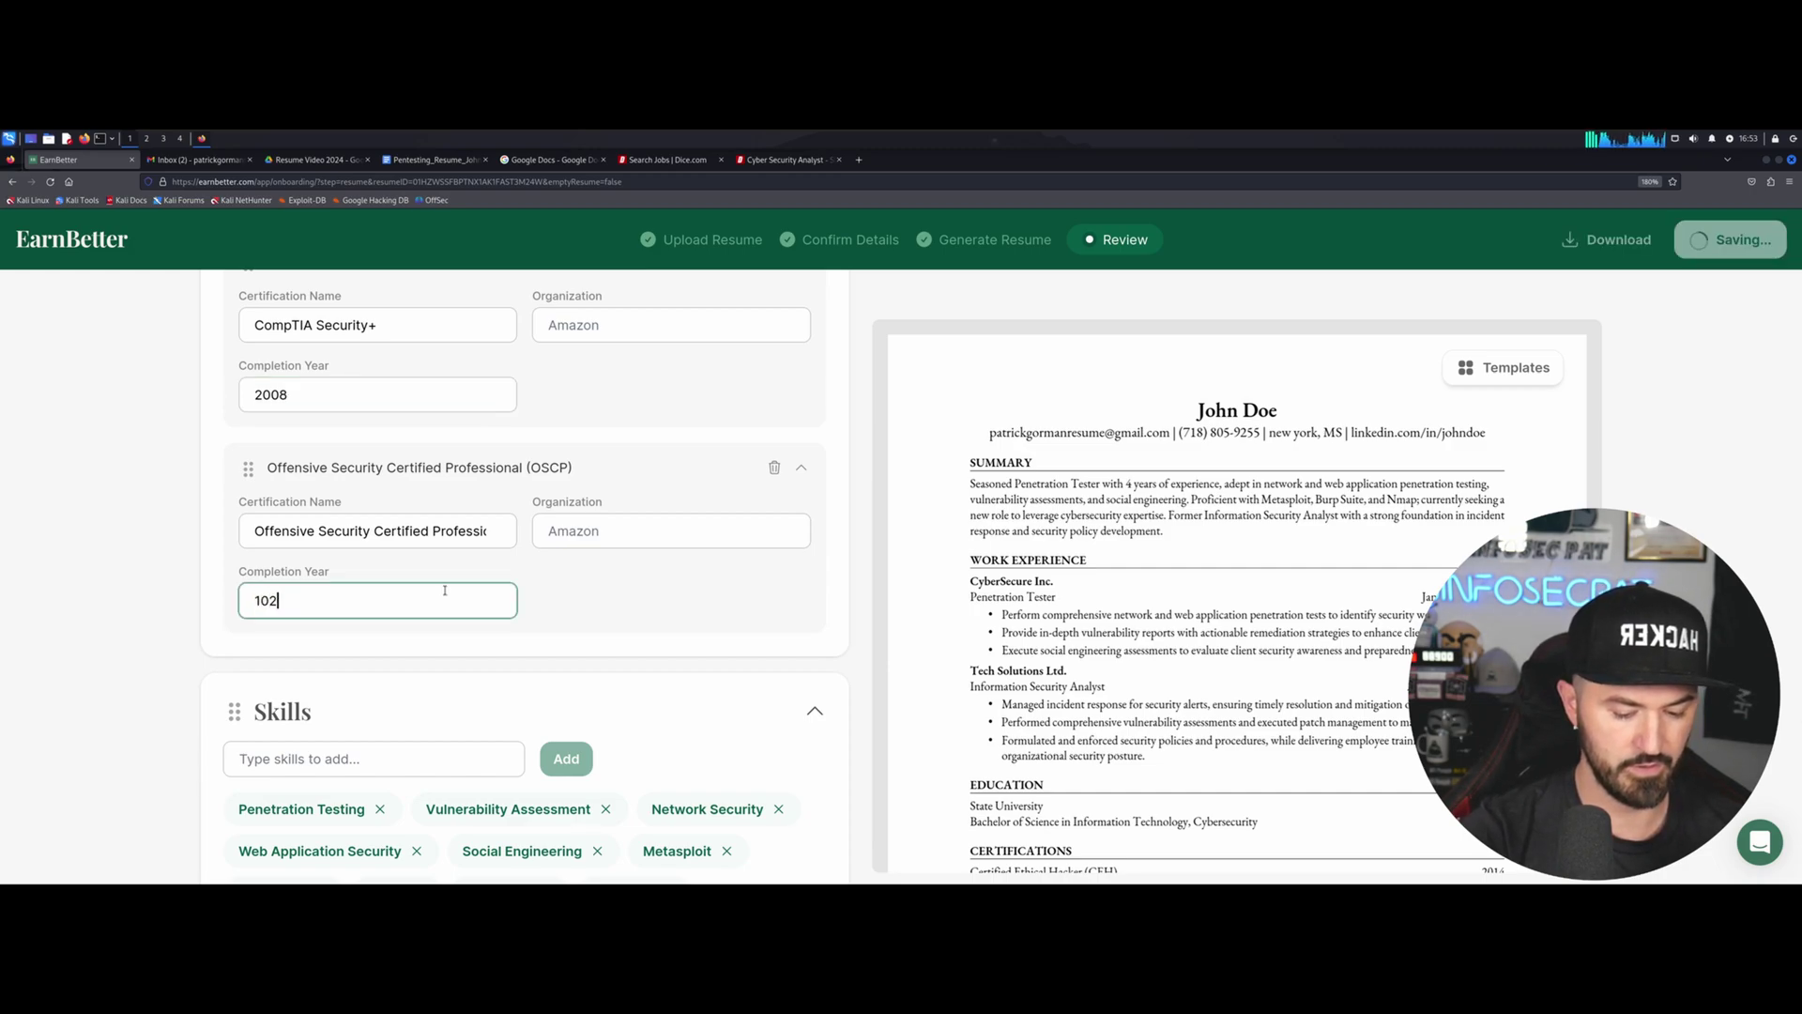
{"action": "key", "text": "BackSpace"}
{"action": "key", "text": "BackSpace"}
{"action": "key", "text": "BackSpace"}
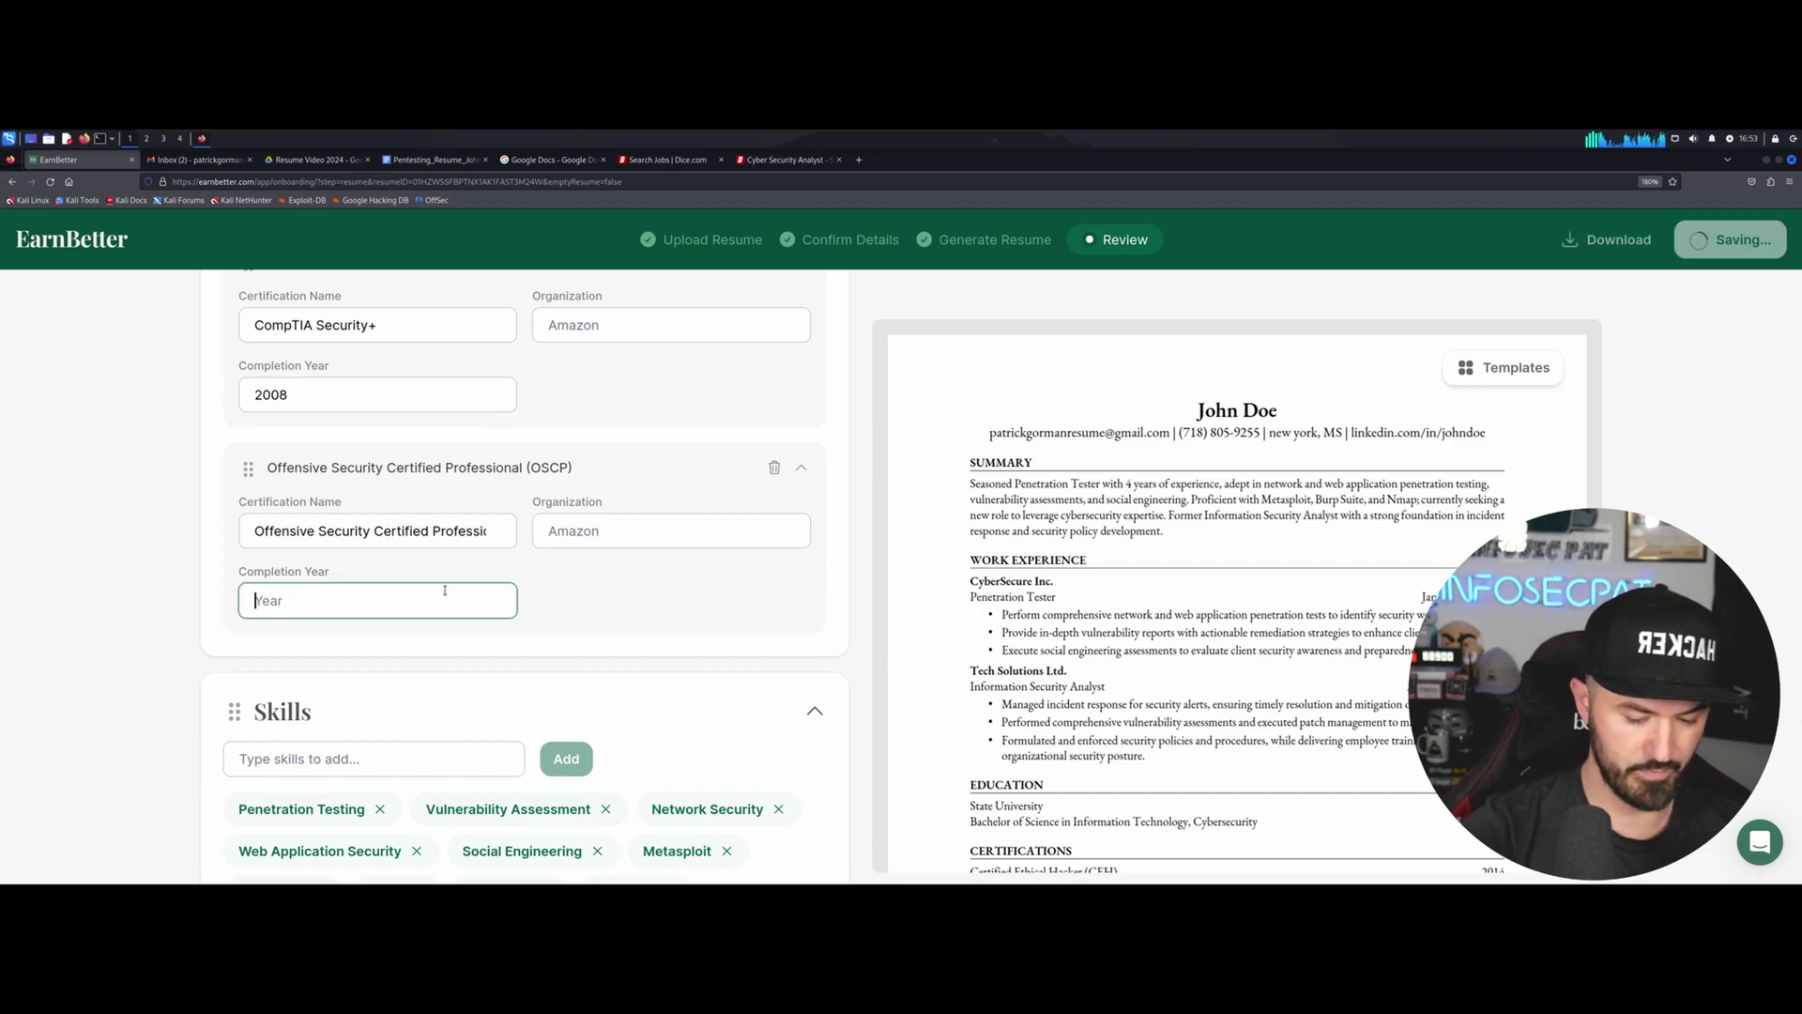
{"action": "type", "text": "2018"}
{"action": "scroll", "coordinate": [354, 735], "scroll_direction": "down", "scroll_amount": 2}
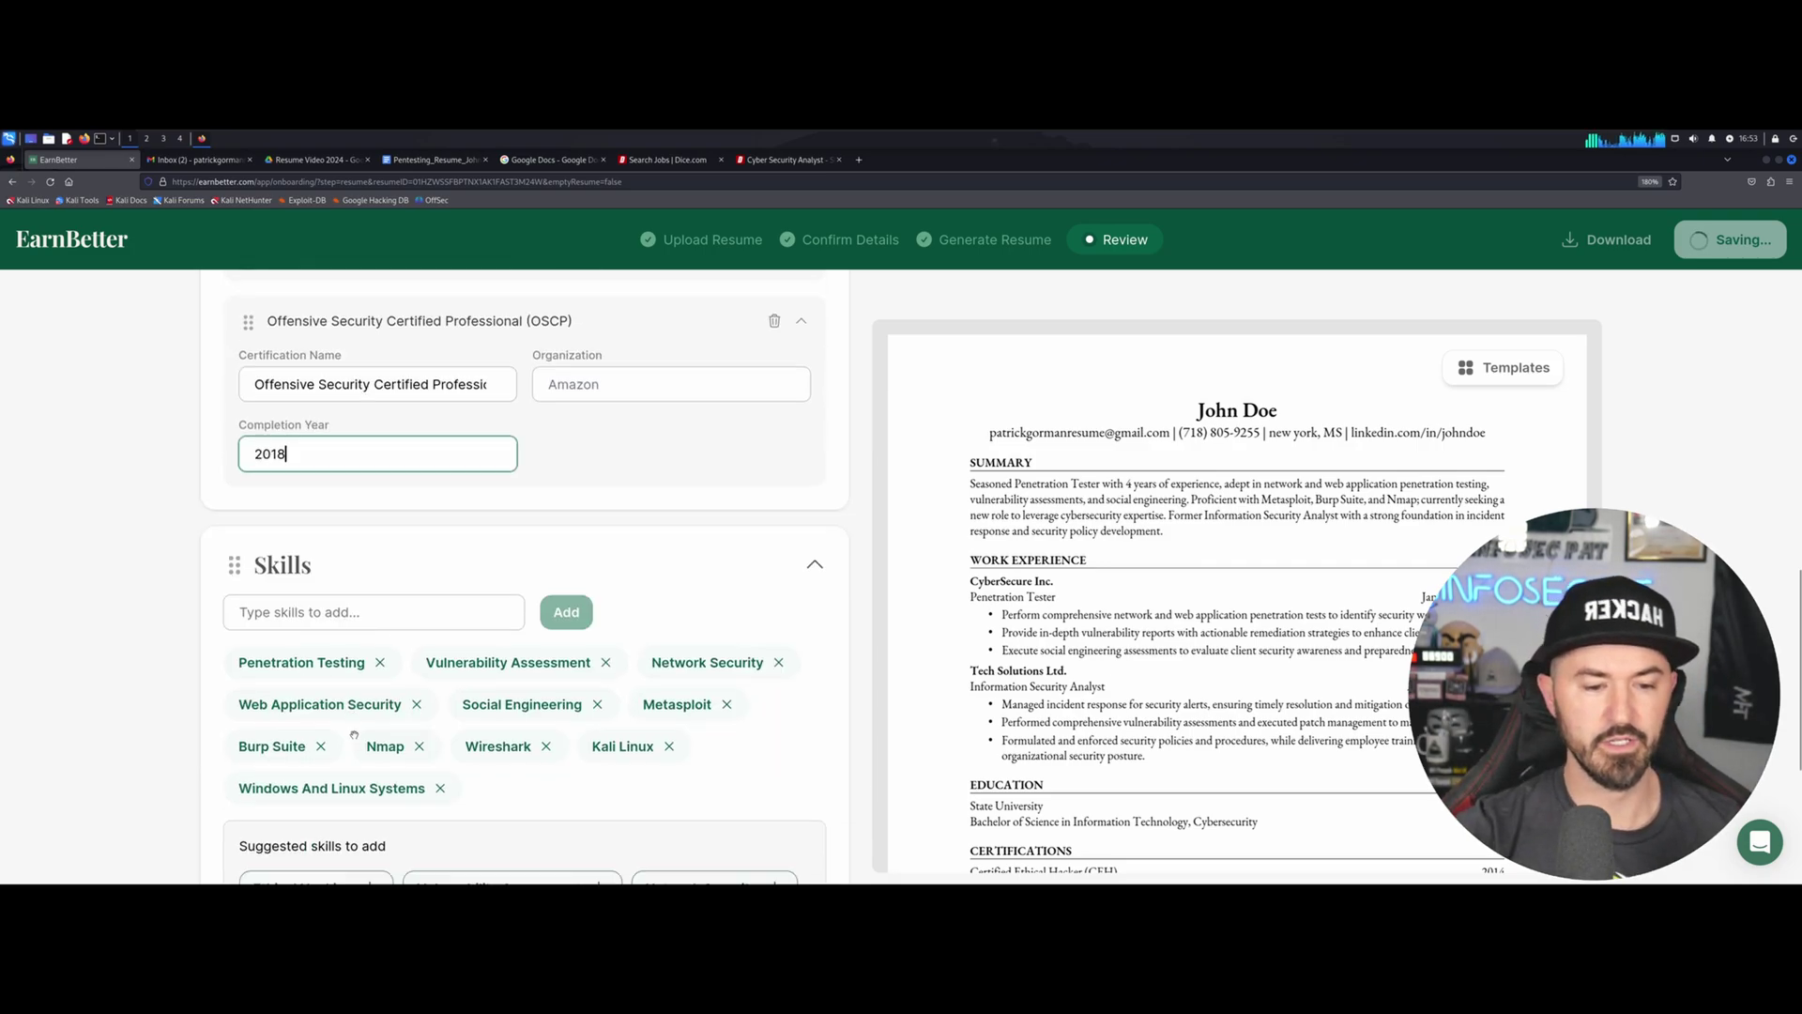
{"action": "scroll", "coordinate": [354, 735], "scroll_direction": "down", "scroll_amount": 1}
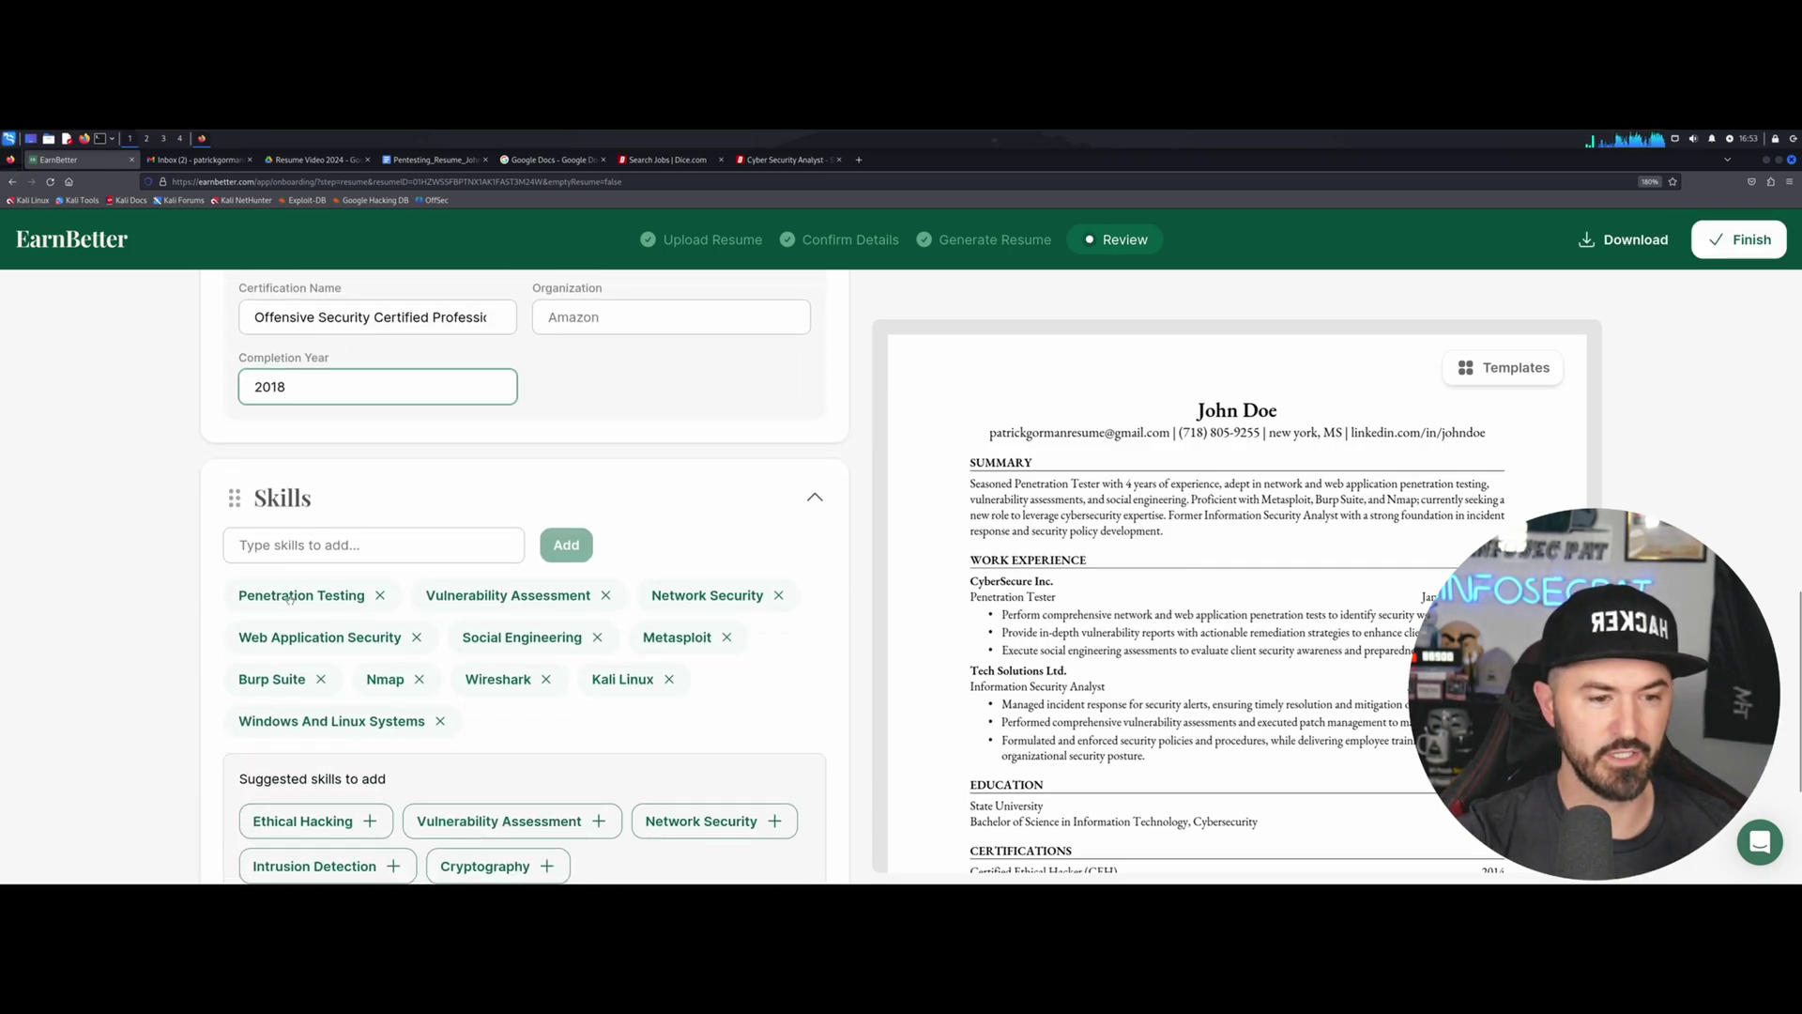
Add Ethical Hacking, Vulnerability Assessment, Network Security, Cryptography, Intrusion Detection, Bash, Python scripting and SIEM skills.
{"action": "scroll", "coordinate": [294, 616], "scroll_direction": "down", "scroll_amount": 3}
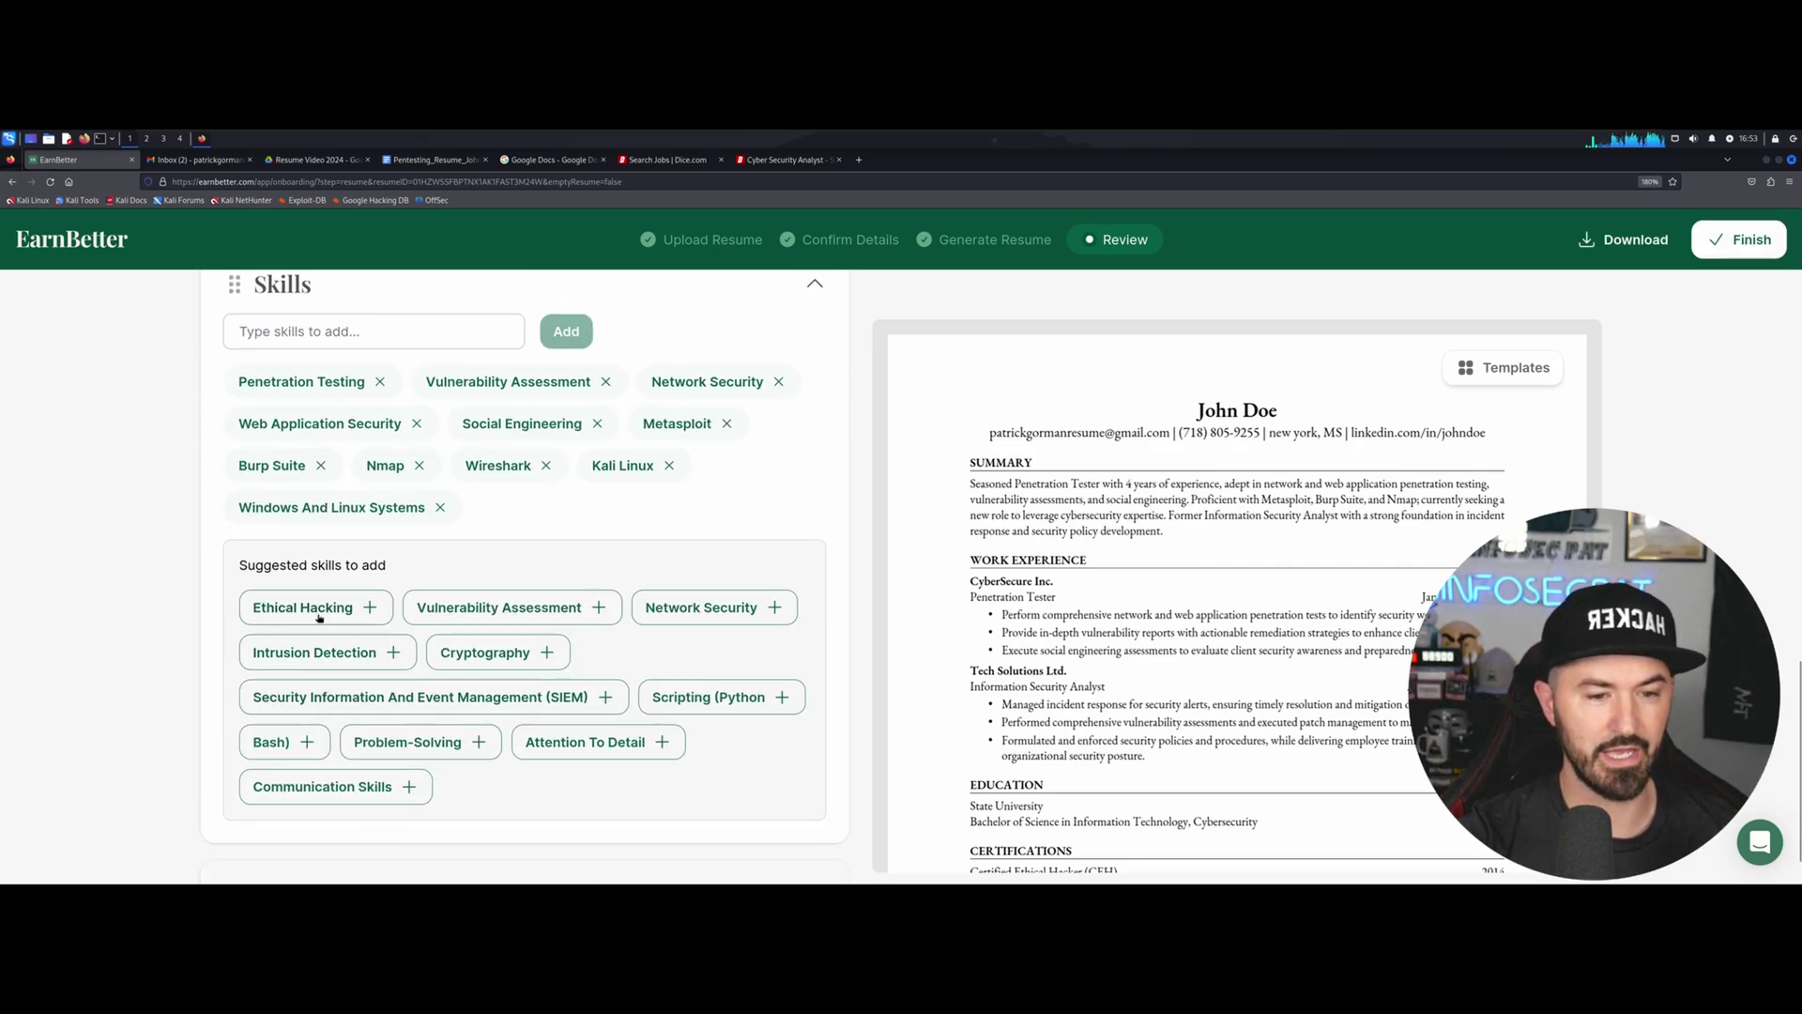
{"action": "left_click", "coordinate": [319, 616]}
{"action": "left_click", "coordinate": [394, 617]}
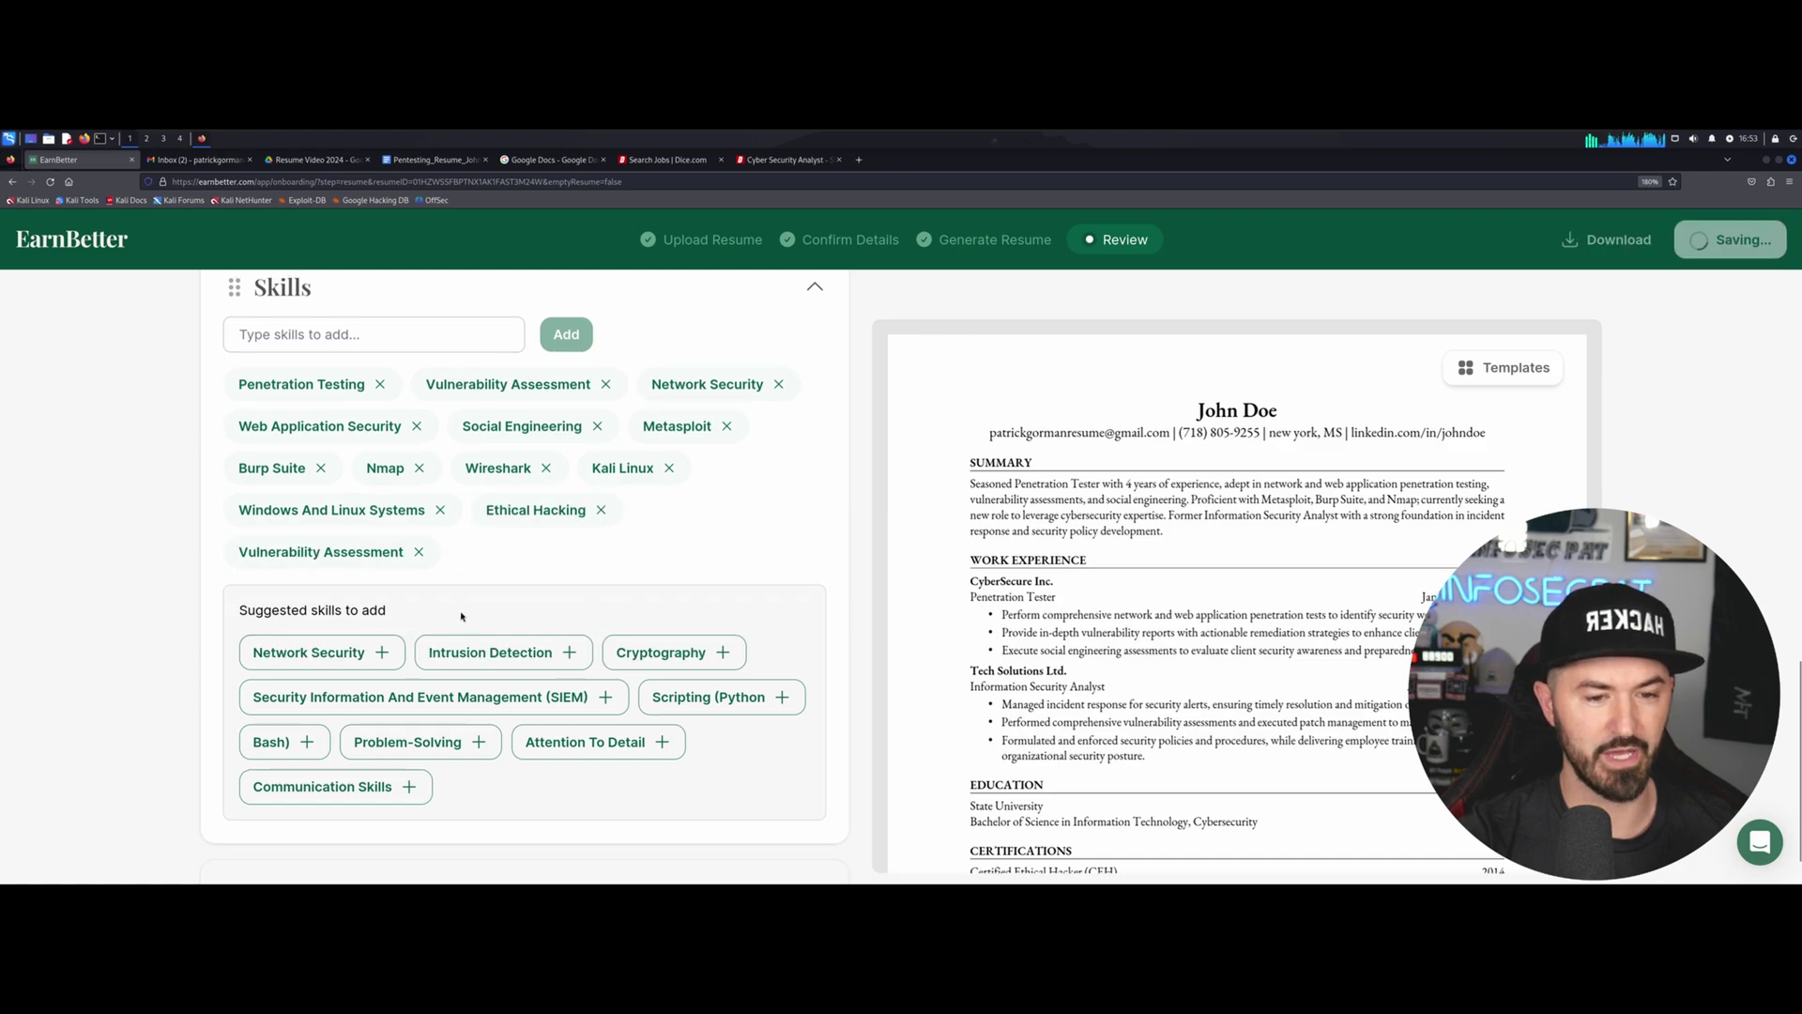
{"action": "left_click", "coordinate": [306, 657]}
{"action": "left_click", "coordinate": [482, 657]}
{"action": "left_click", "coordinate": [340, 650]}
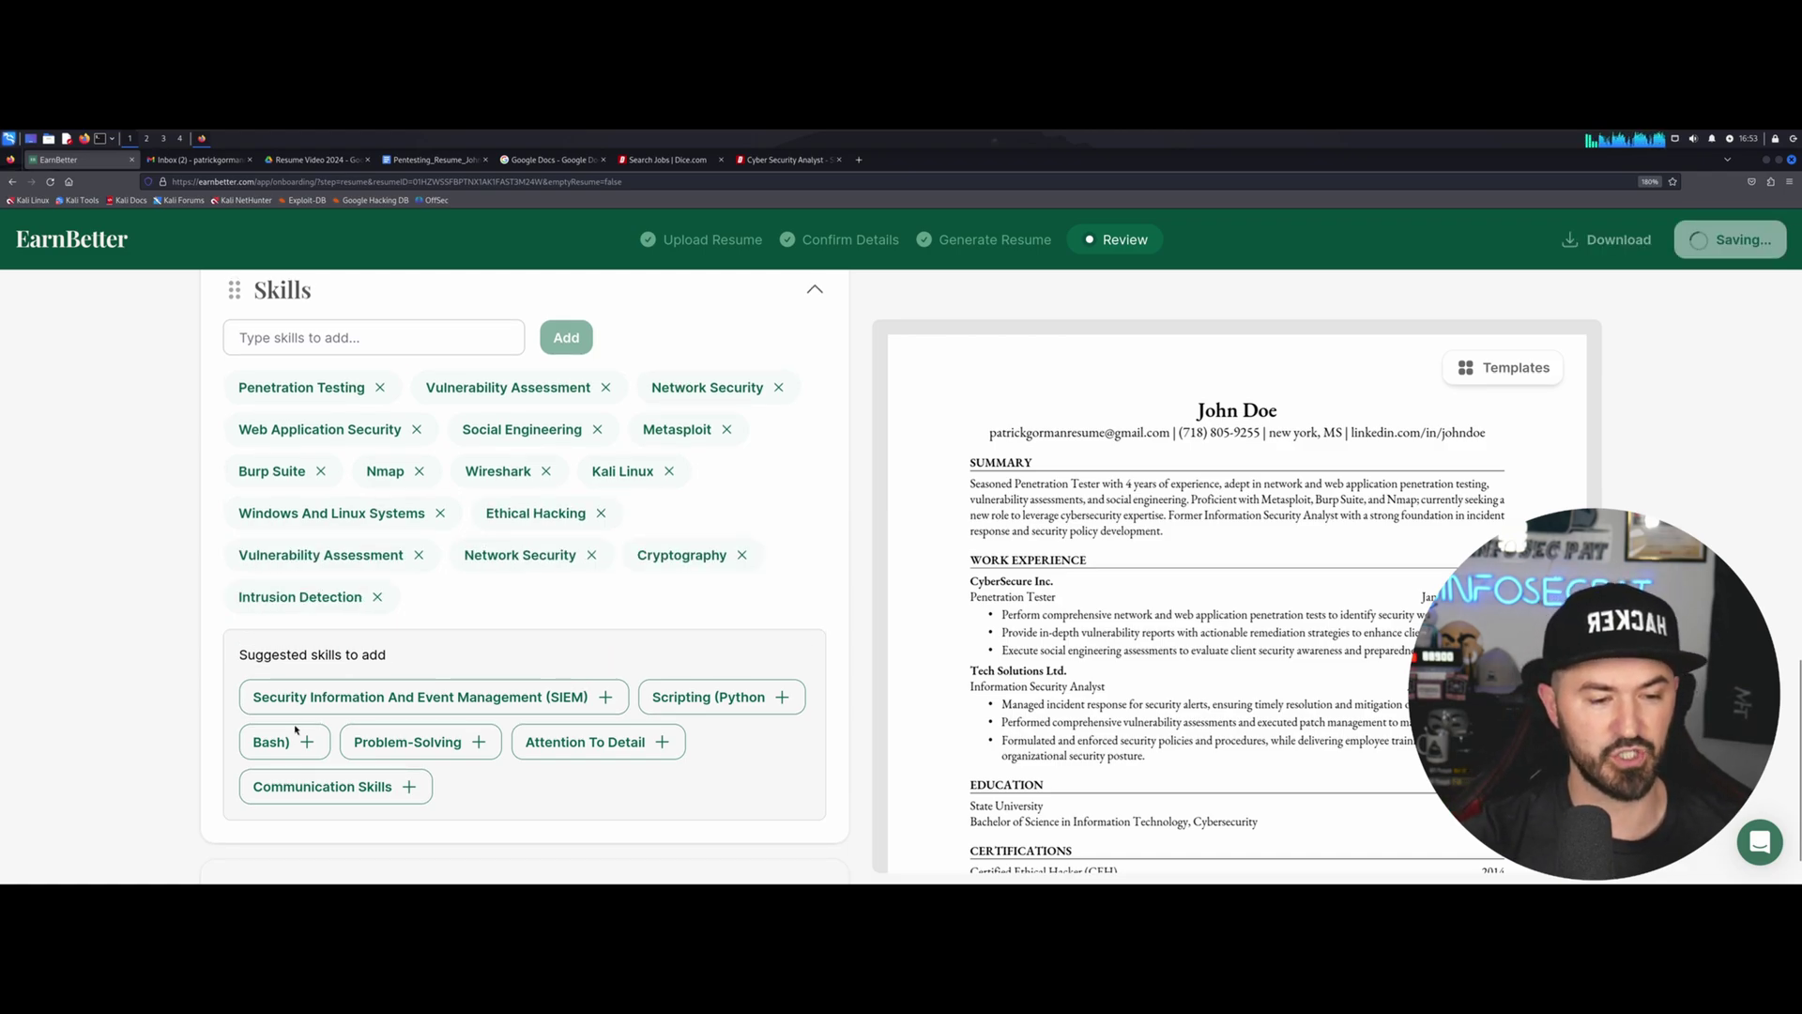
{"action": "left_click", "coordinate": [285, 743]}
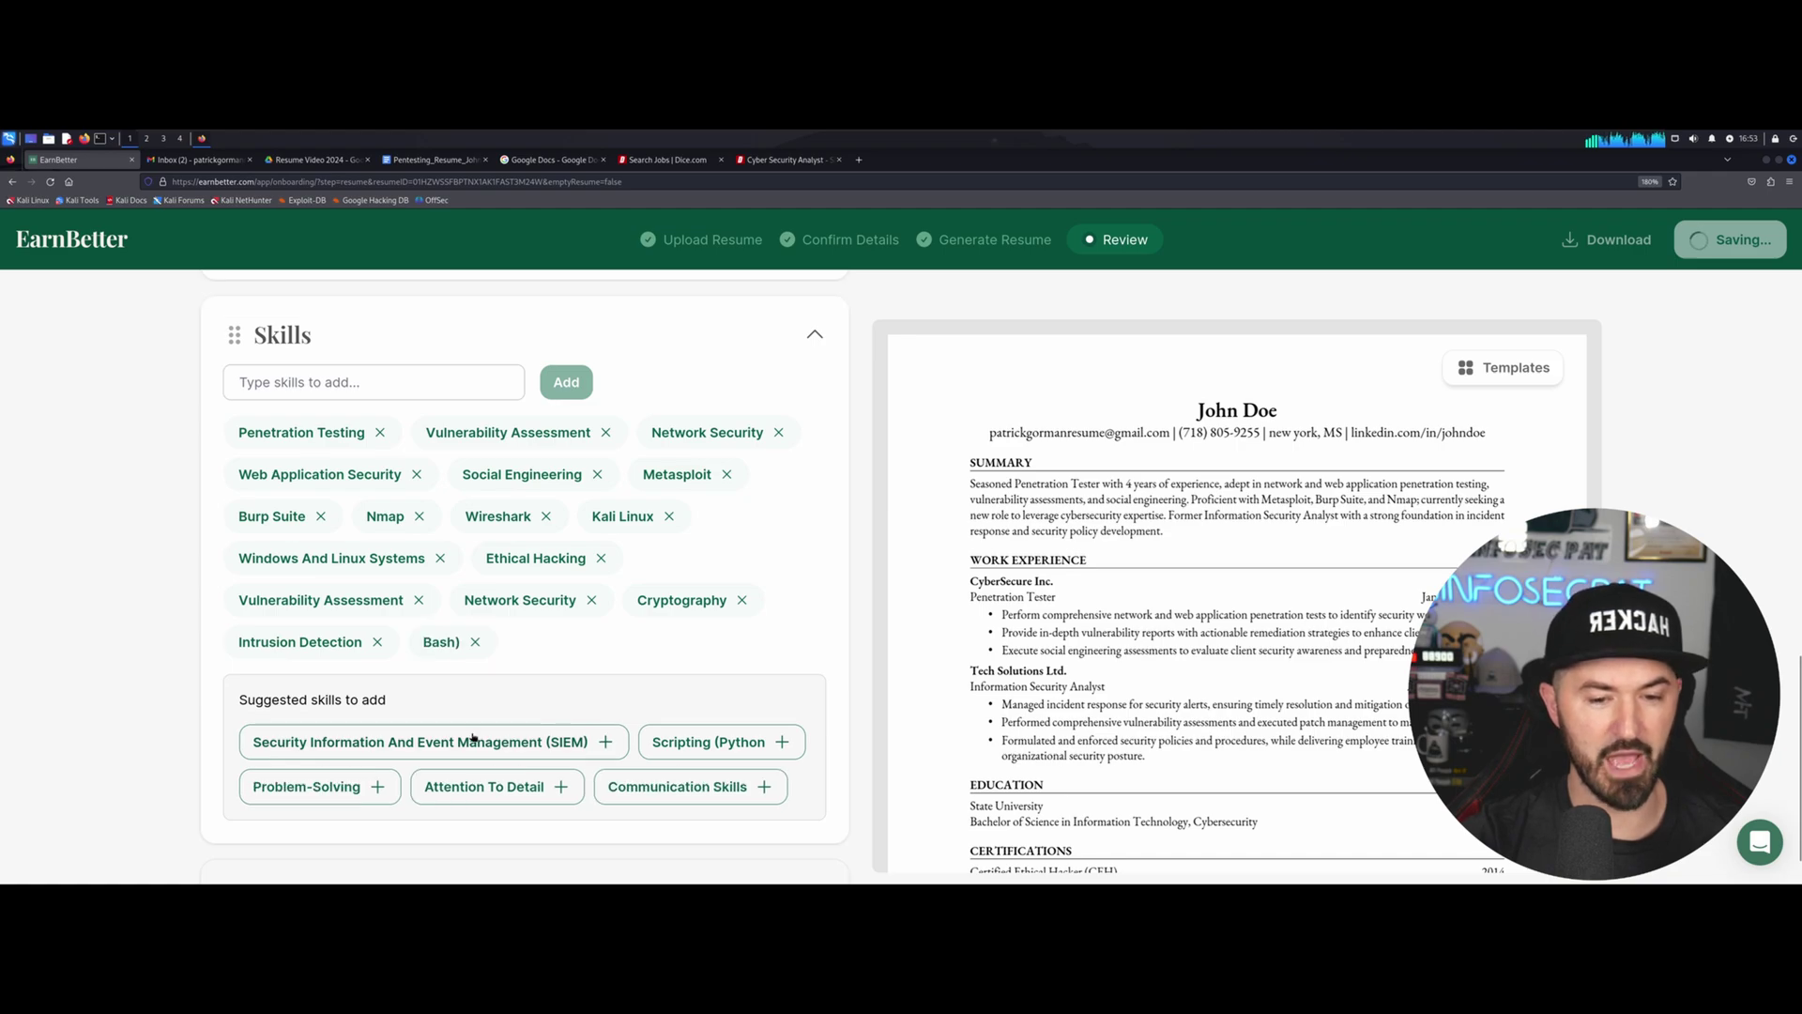
{"action": "left_click", "coordinate": [700, 740]}
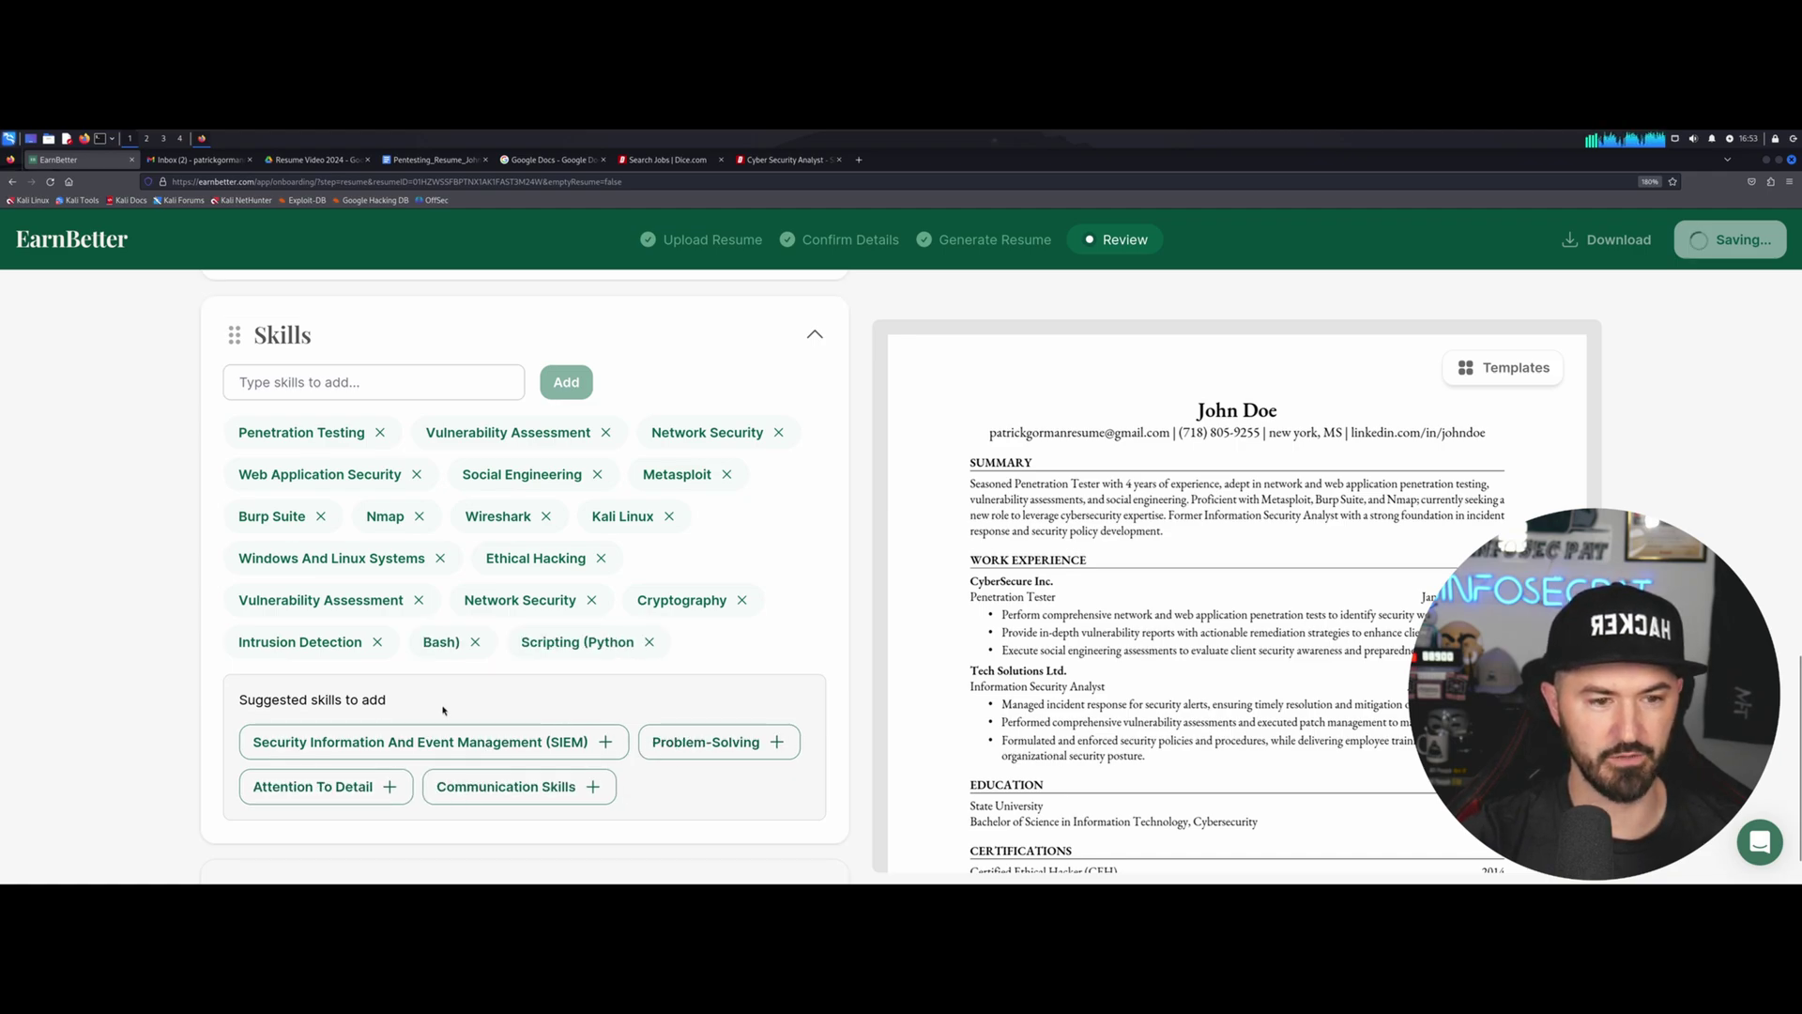
{"action": "left_click", "coordinate": [437, 743]}
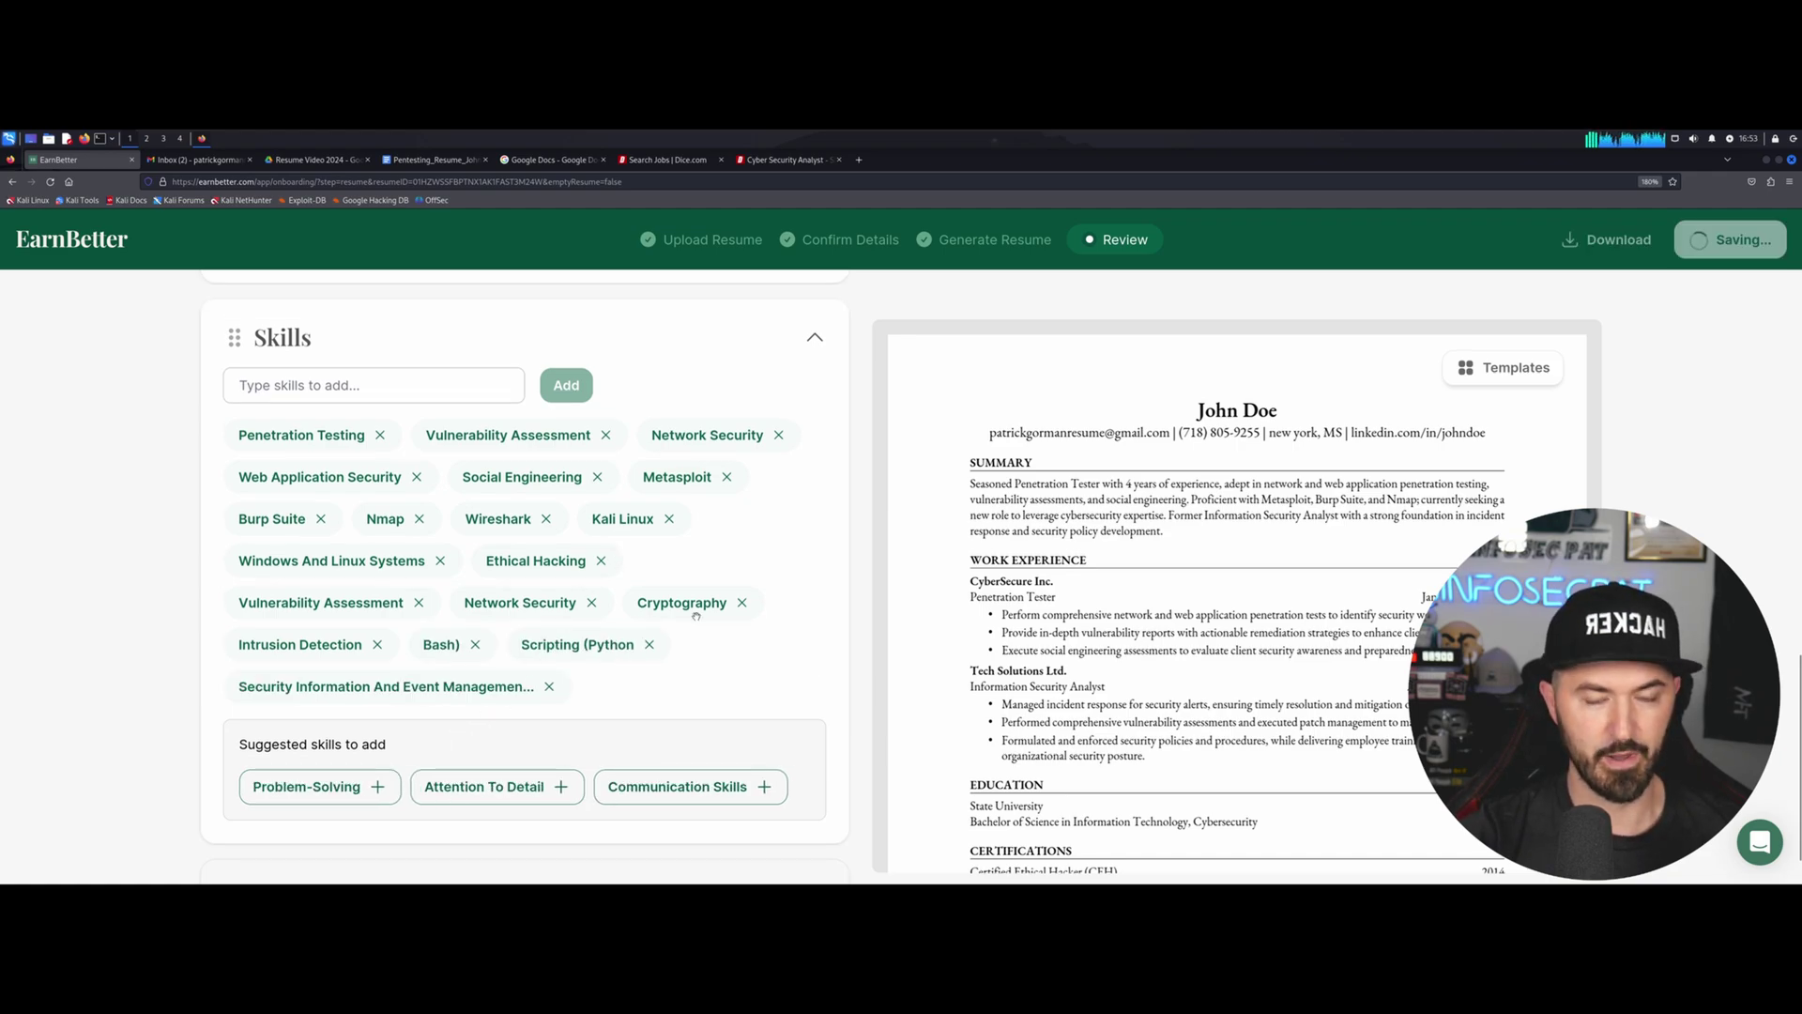
{"action": "scroll", "coordinate": [786, 647], "scroll_direction": "up", "scroll_amount": 3}
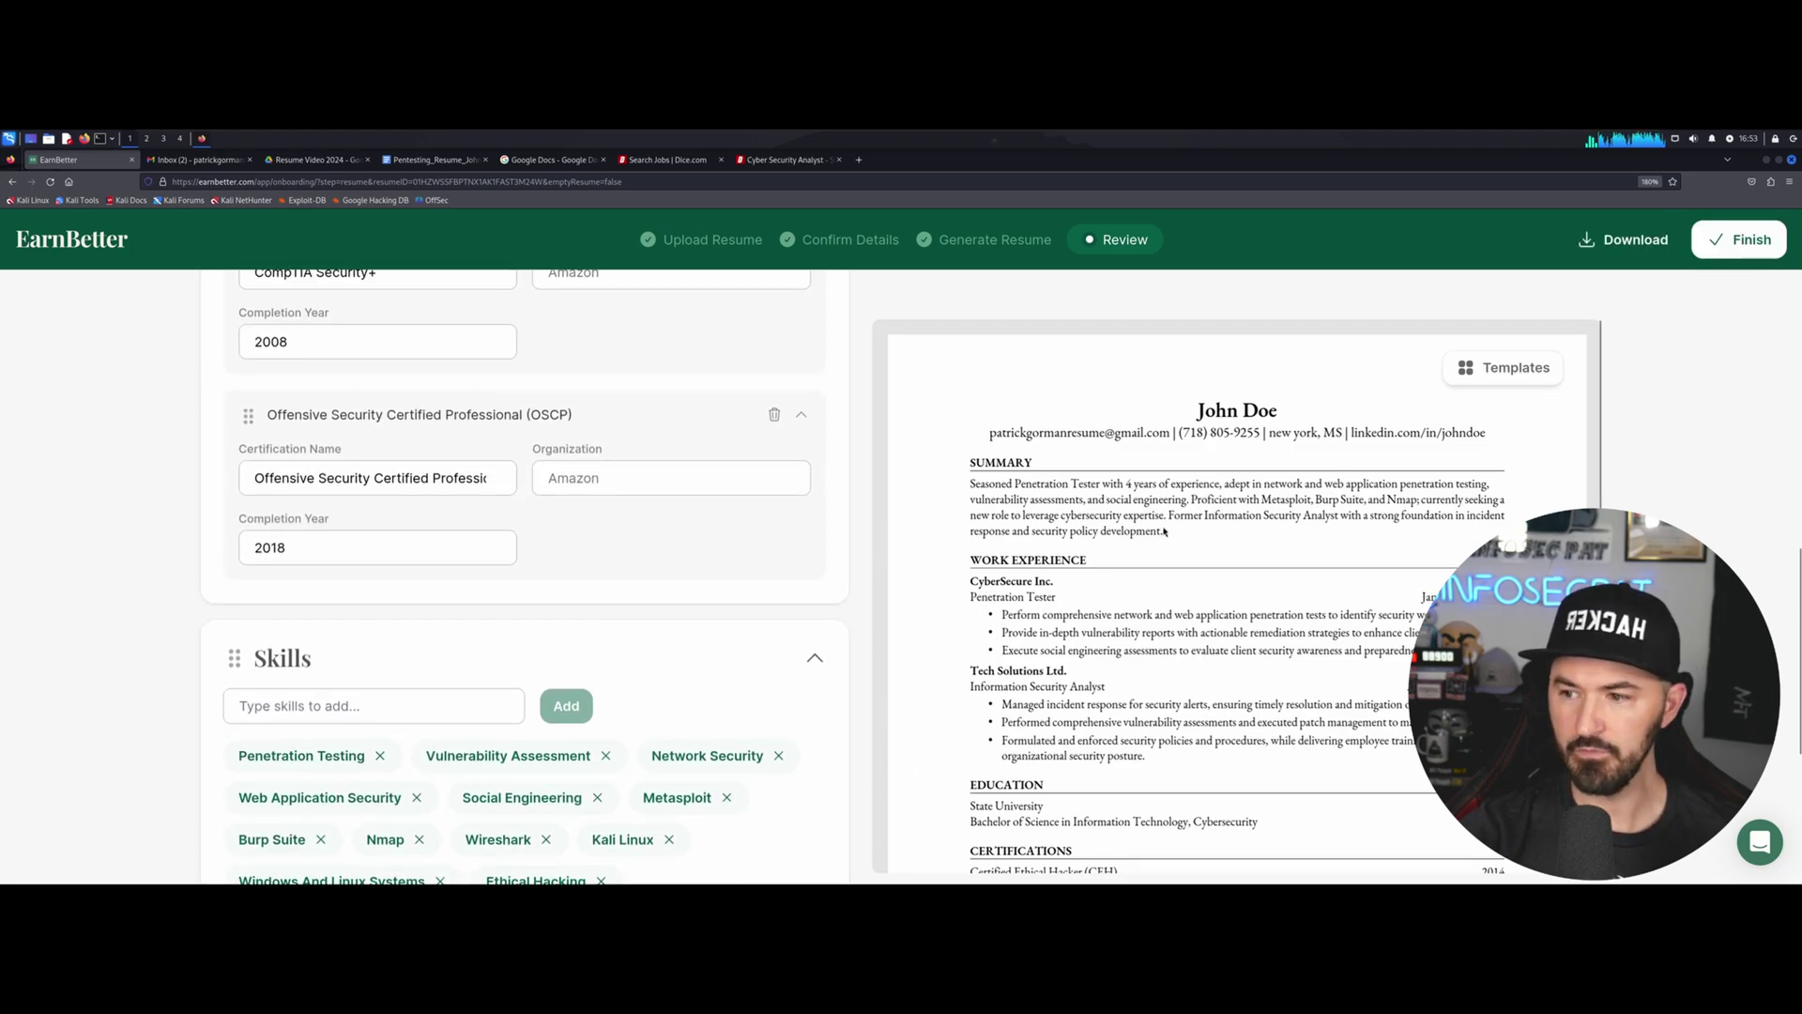
{"action": "scroll", "coordinate": [1315, 470], "scroll_direction": "down", "scroll_amount": 3}
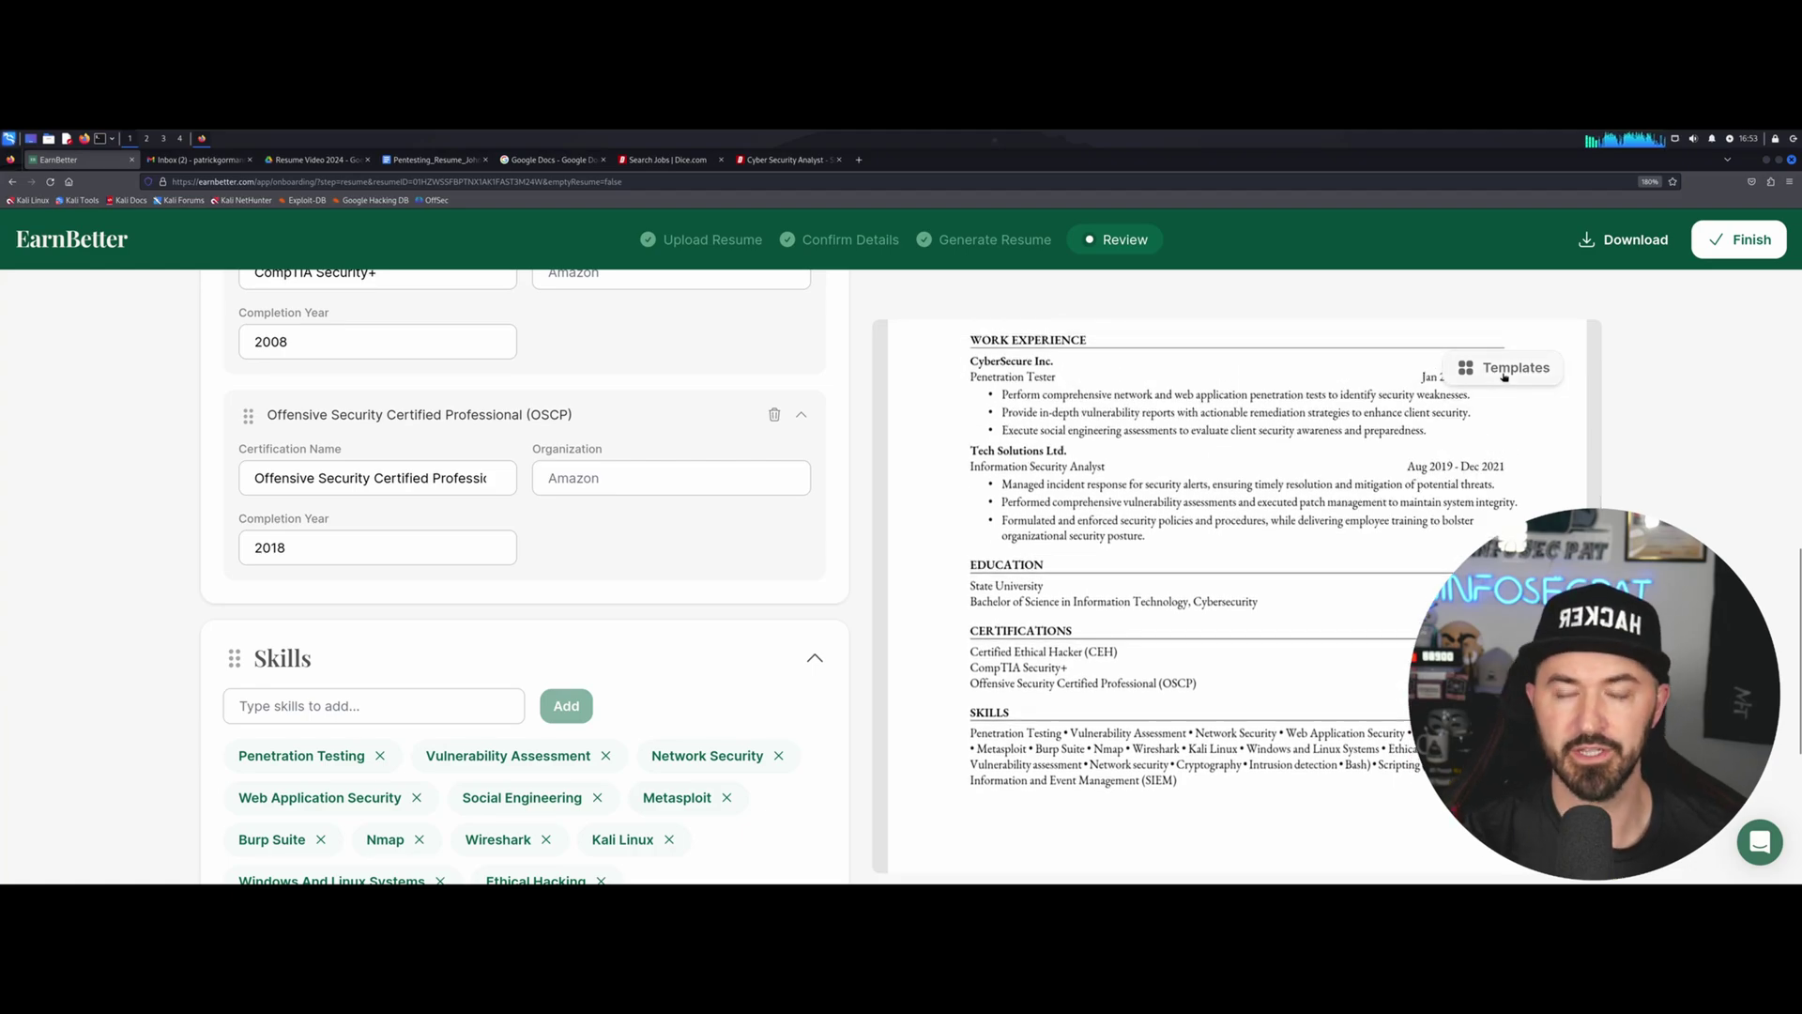
{"action": "scroll", "coordinate": [1181, 579], "scroll_direction": "up", "scroll_amount": 3}
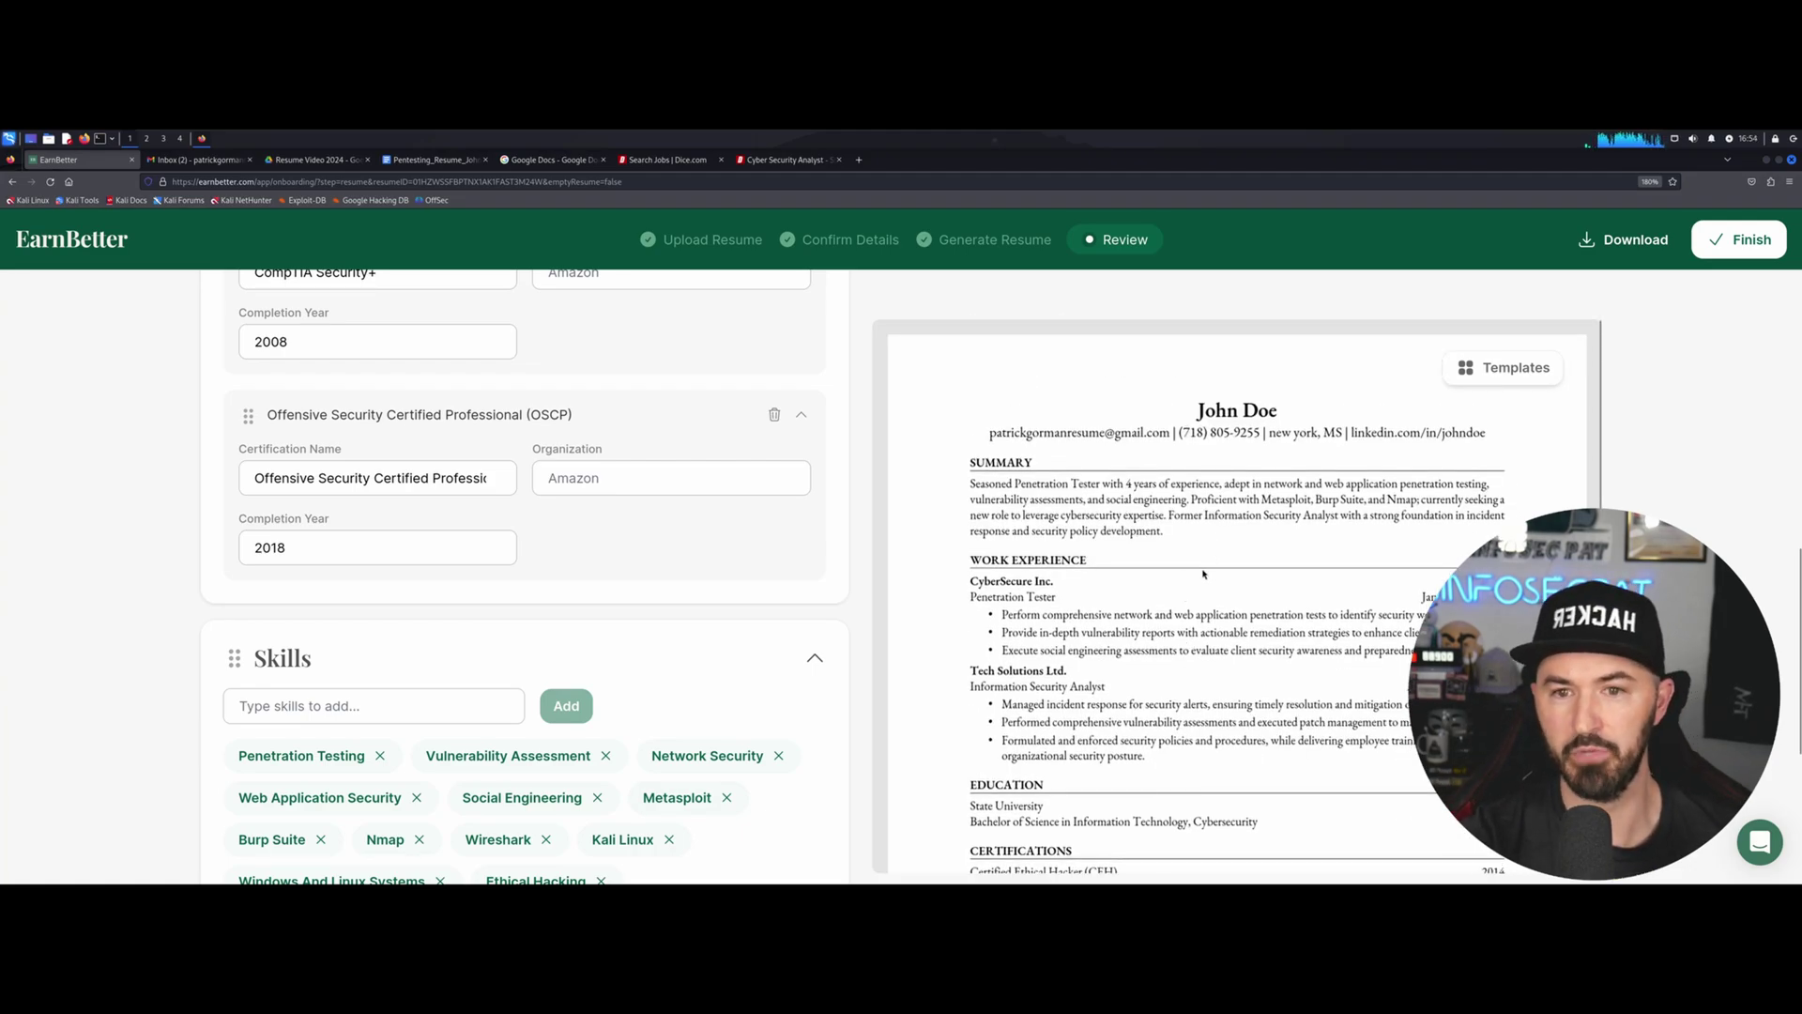
Apply the Modern resume template in light blue and save it.
{"action": "left_click", "coordinate": [1493, 370]}
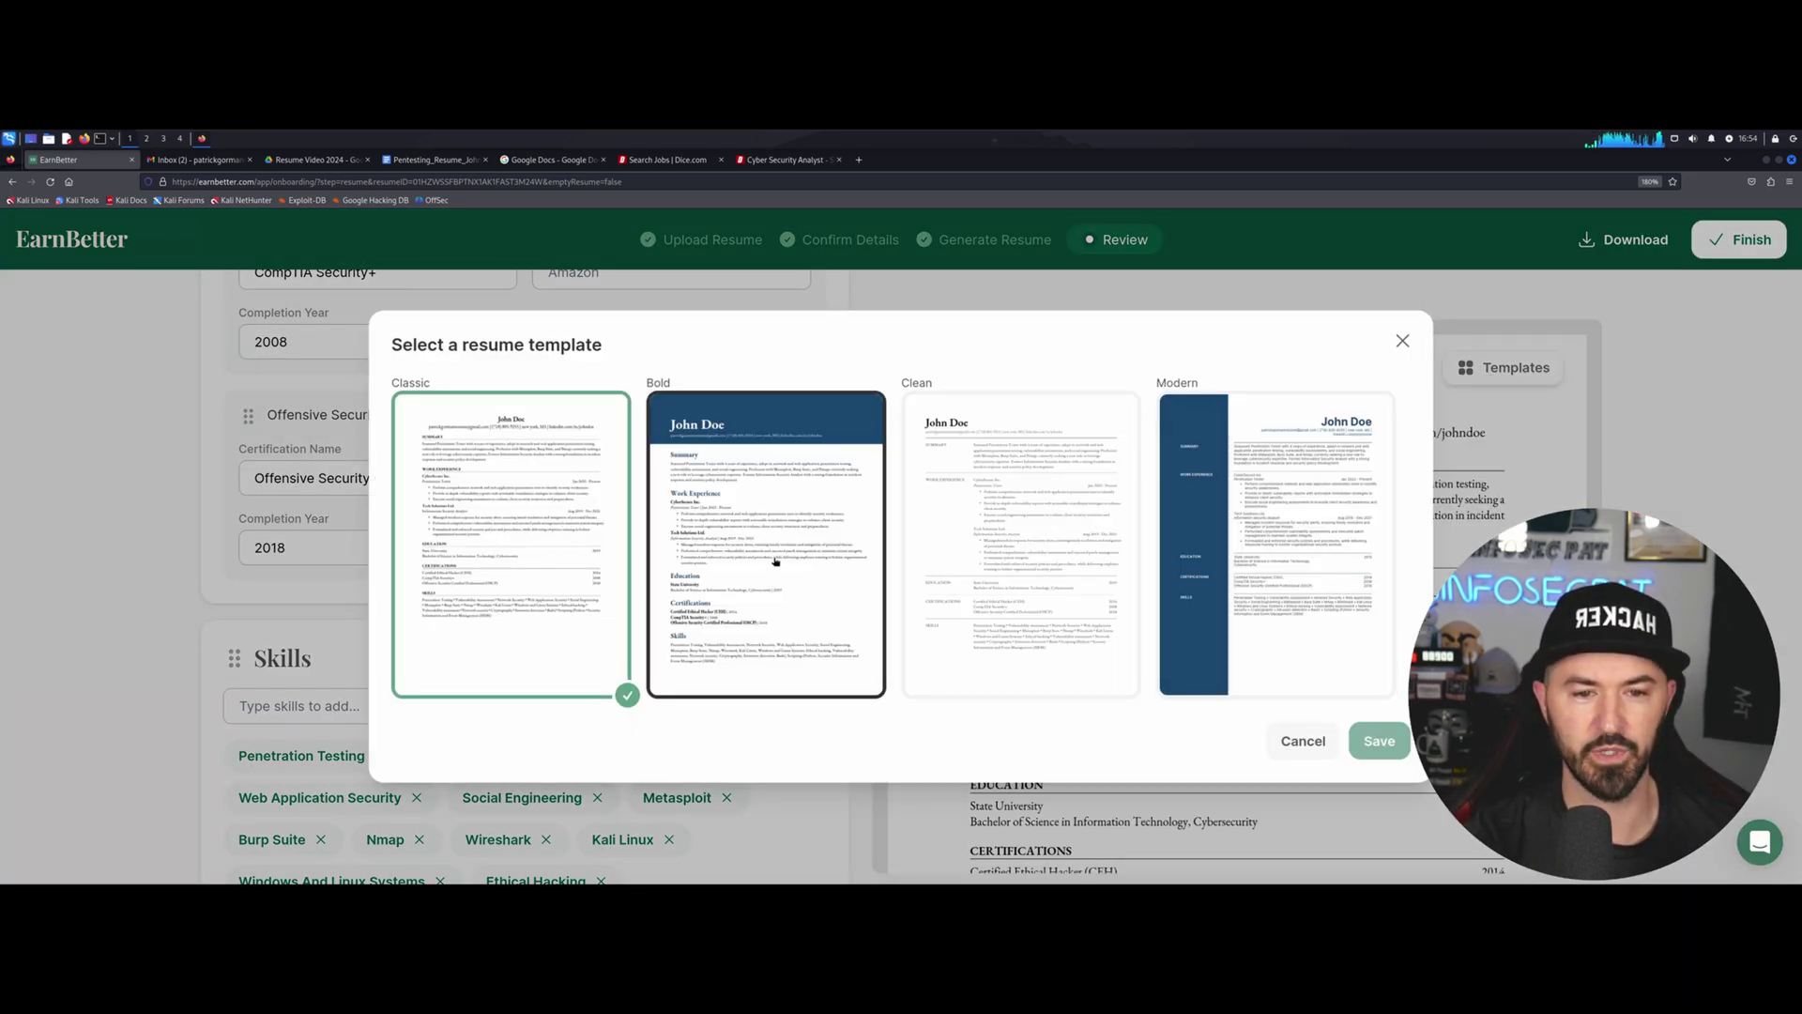
{"action": "left_click", "coordinate": [777, 563]}
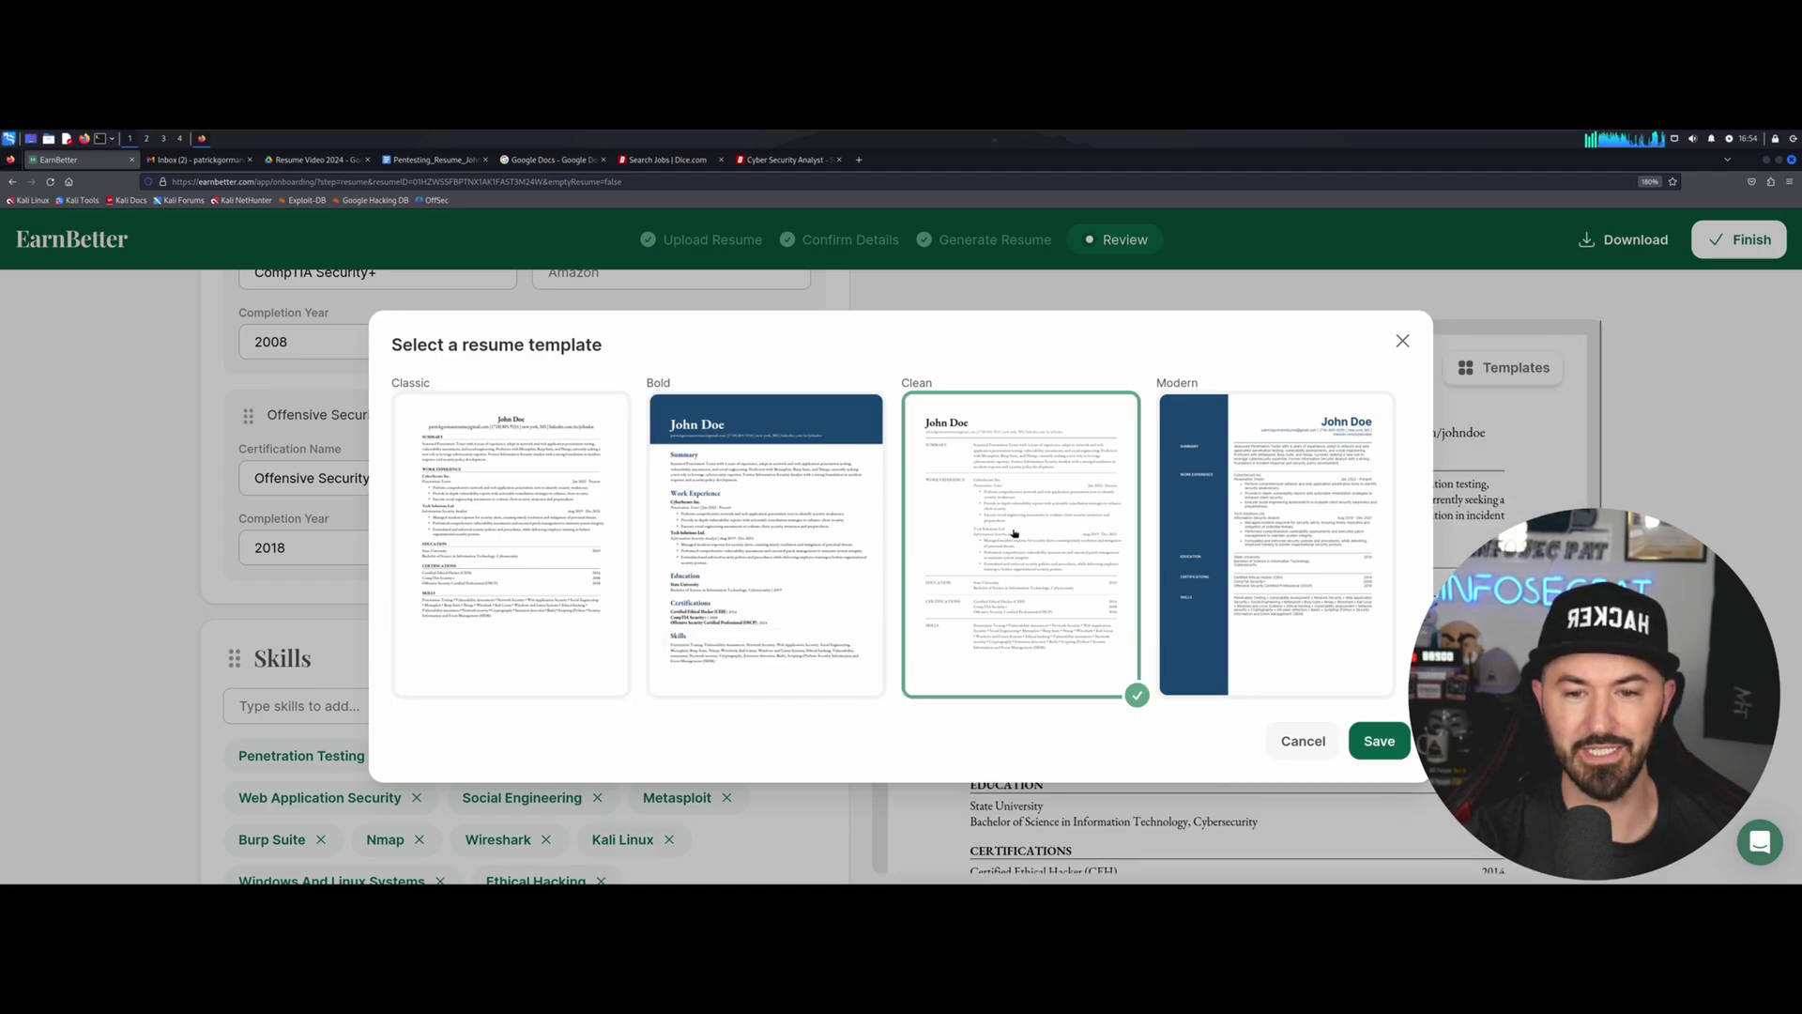
{"action": "left_click", "coordinate": [1208, 540]}
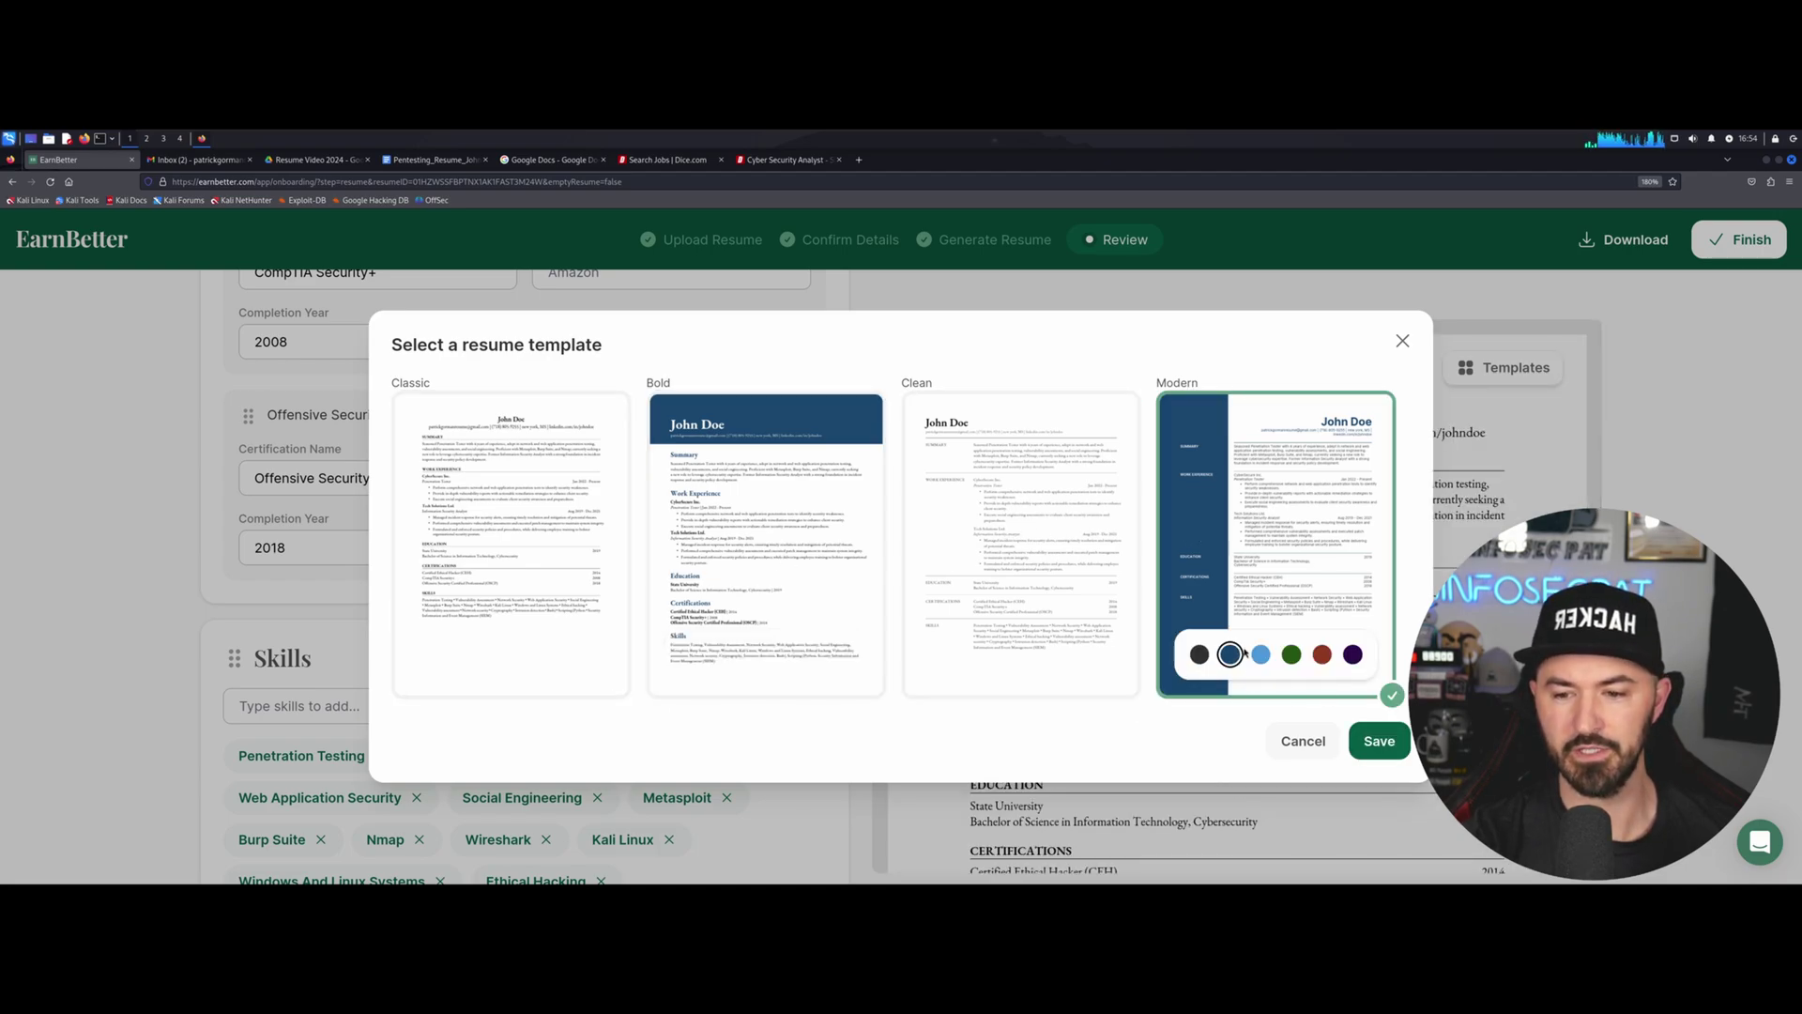
{"action": "left_click", "coordinate": [1261, 654]}
{"action": "left_click", "coordinate": [1380, 741]}
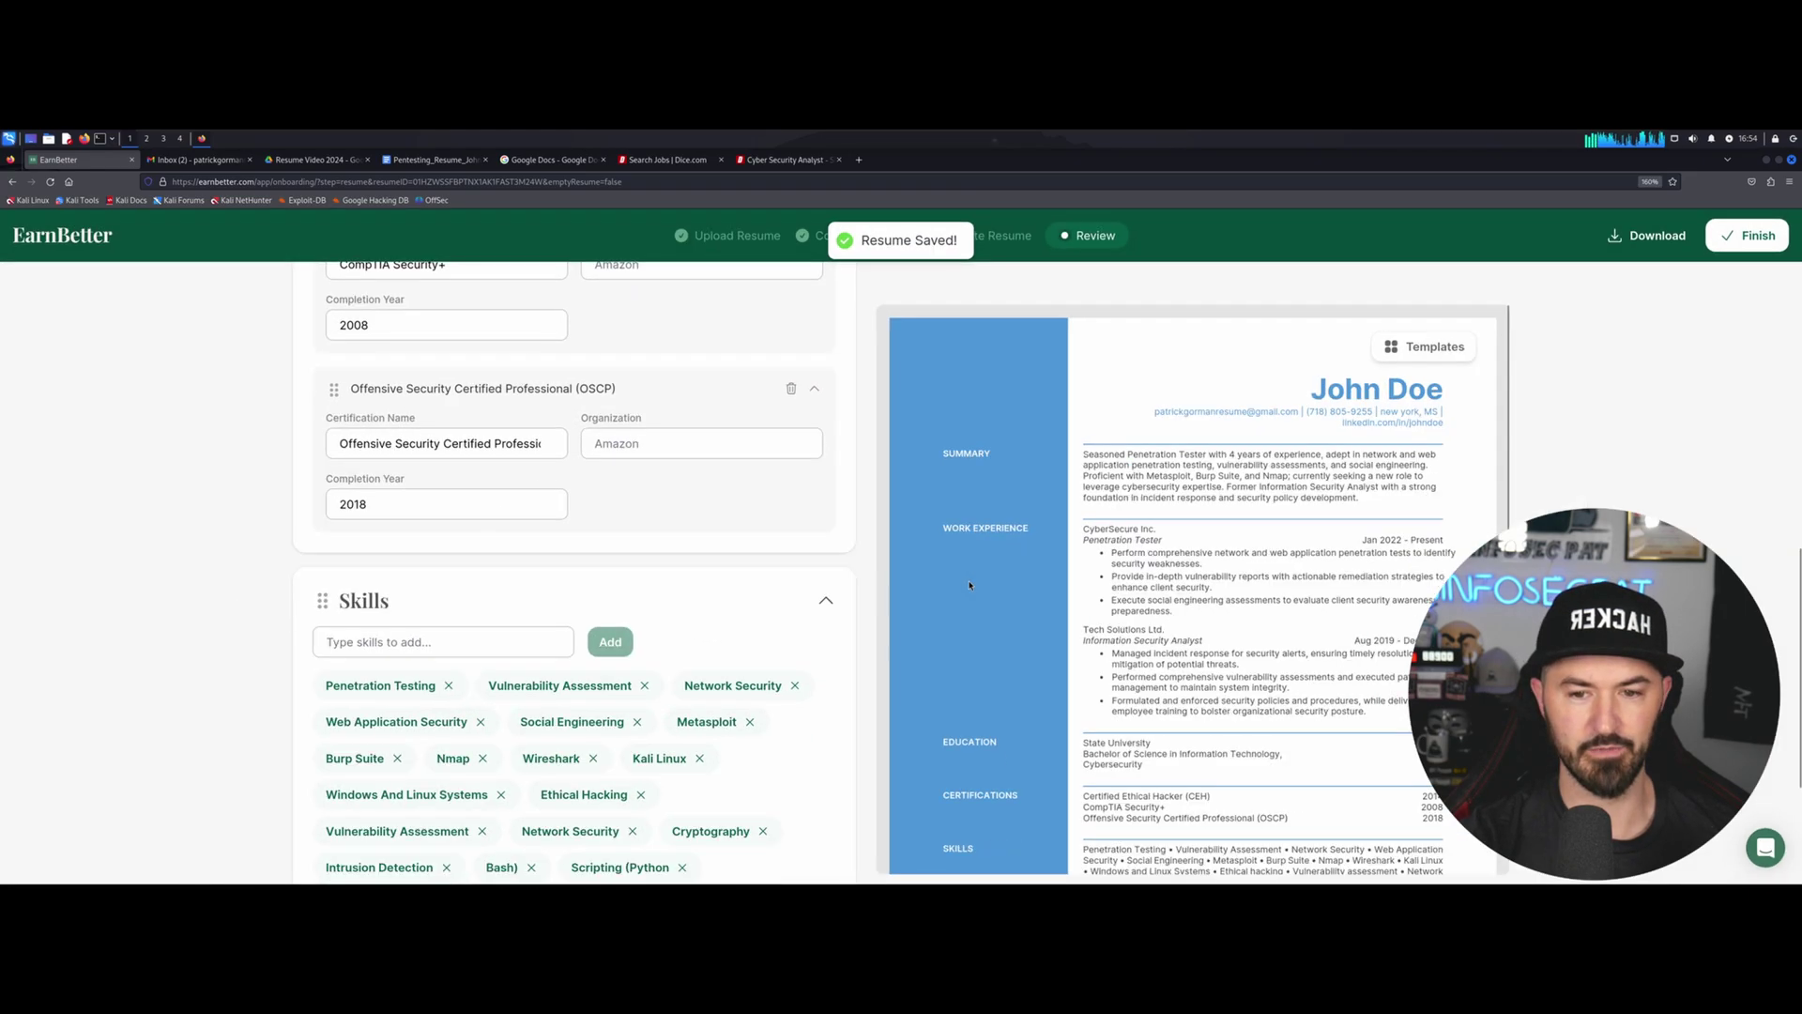
Review the restyled resume and enlarge the page zoom.
{"action": "scroll", "coordinate": [574, 573], "scroll_direction": "down", "scroll_amount": 2}
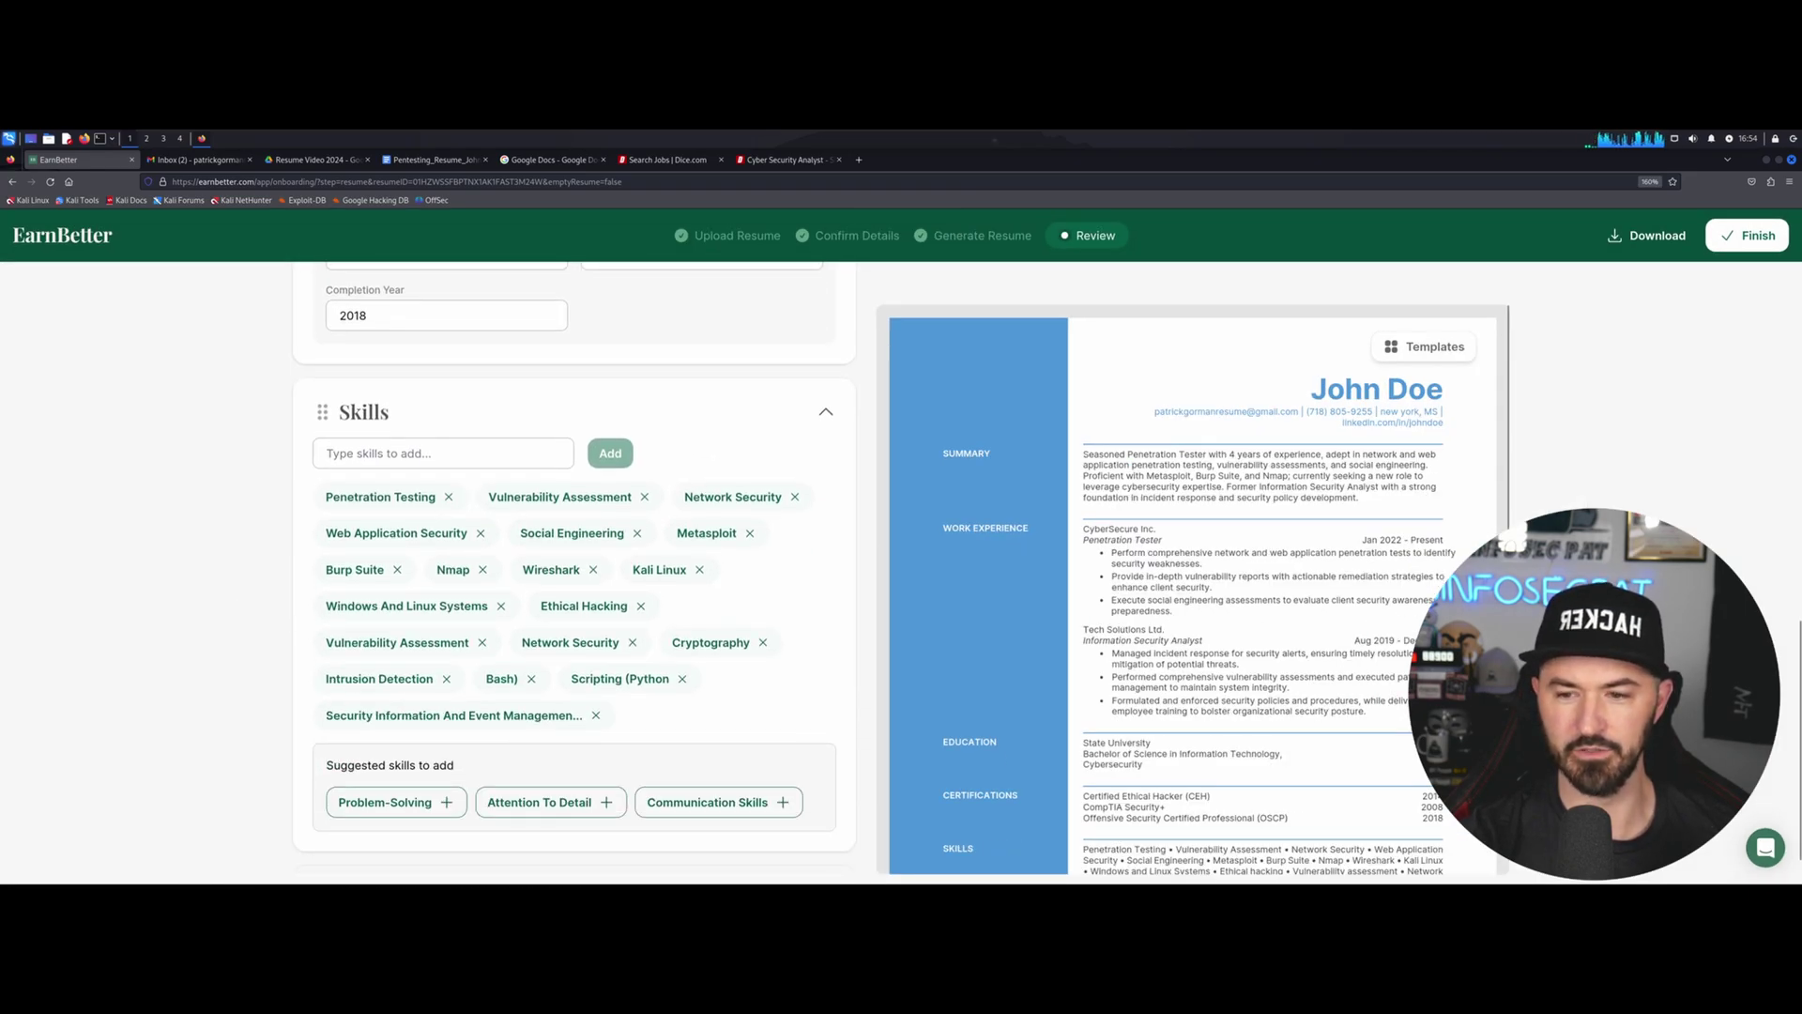
{"action": "scroll", "coordinate": [1503, 530], "scroll_direction": "down", "scroll_amount": 2}
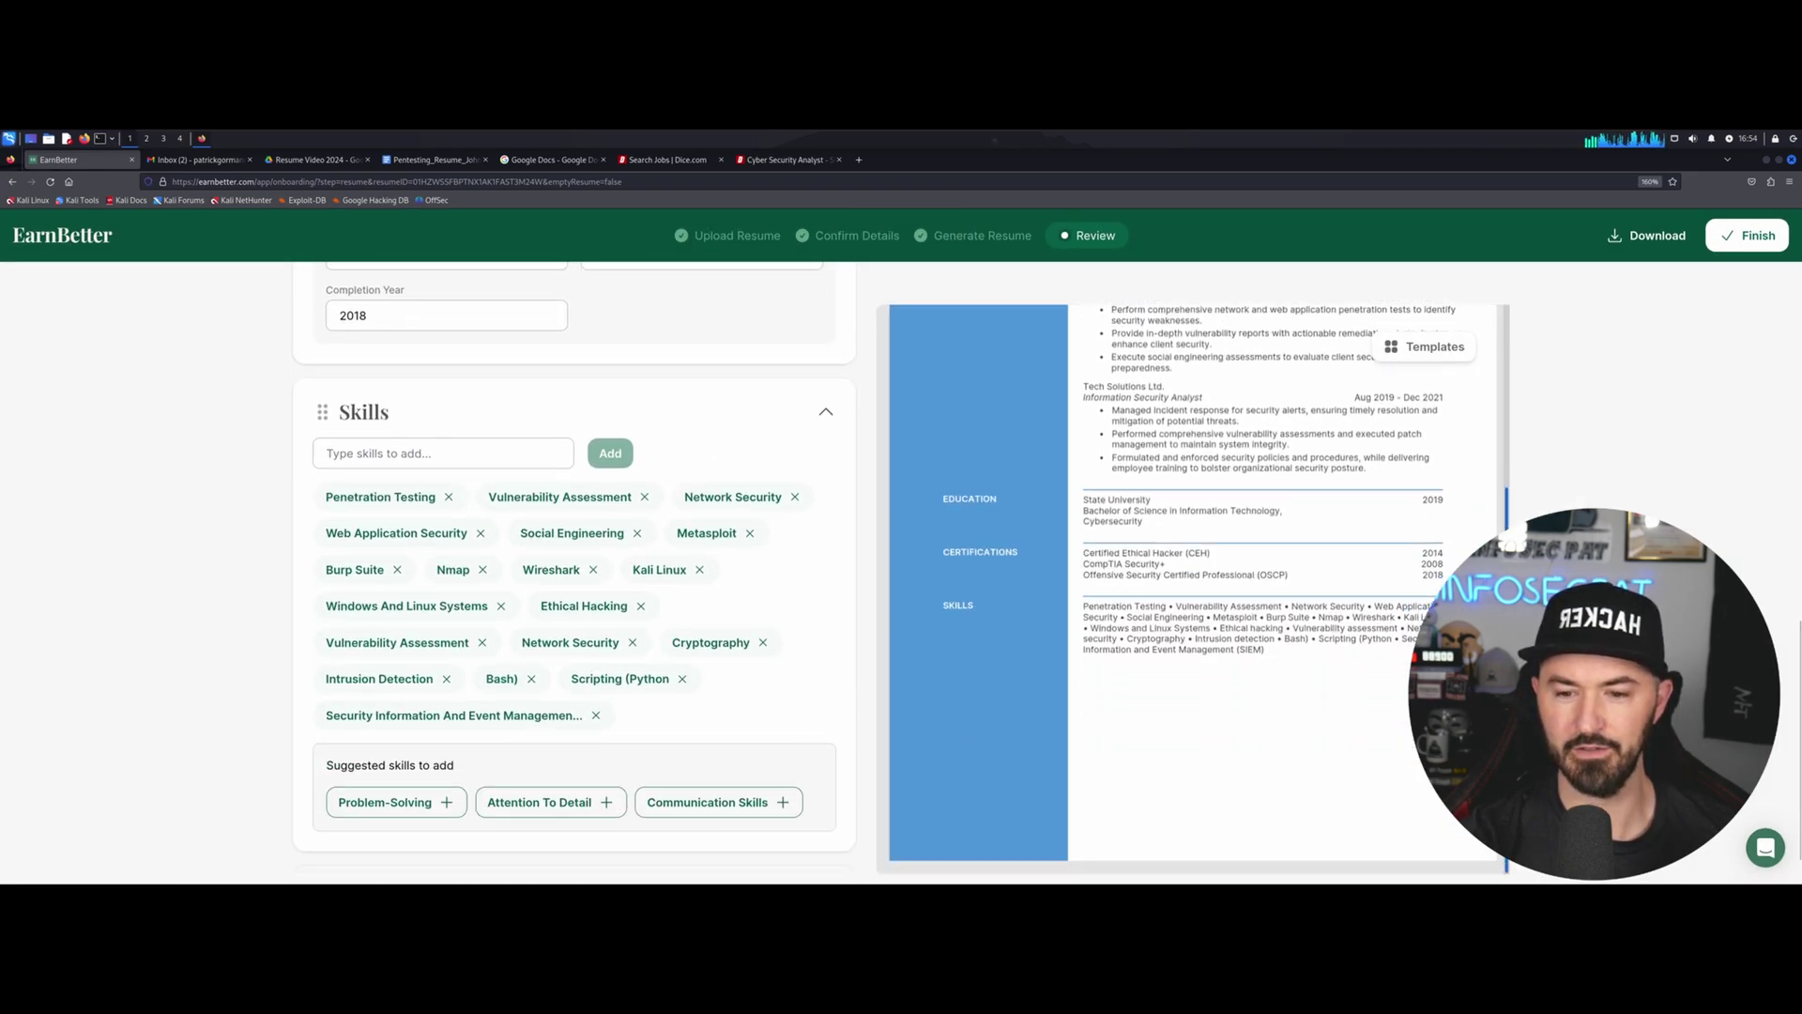
{"action": "scroll", "coordinate": [1519, 507], "scroll_direction": "up", "scroll_amount": 2}
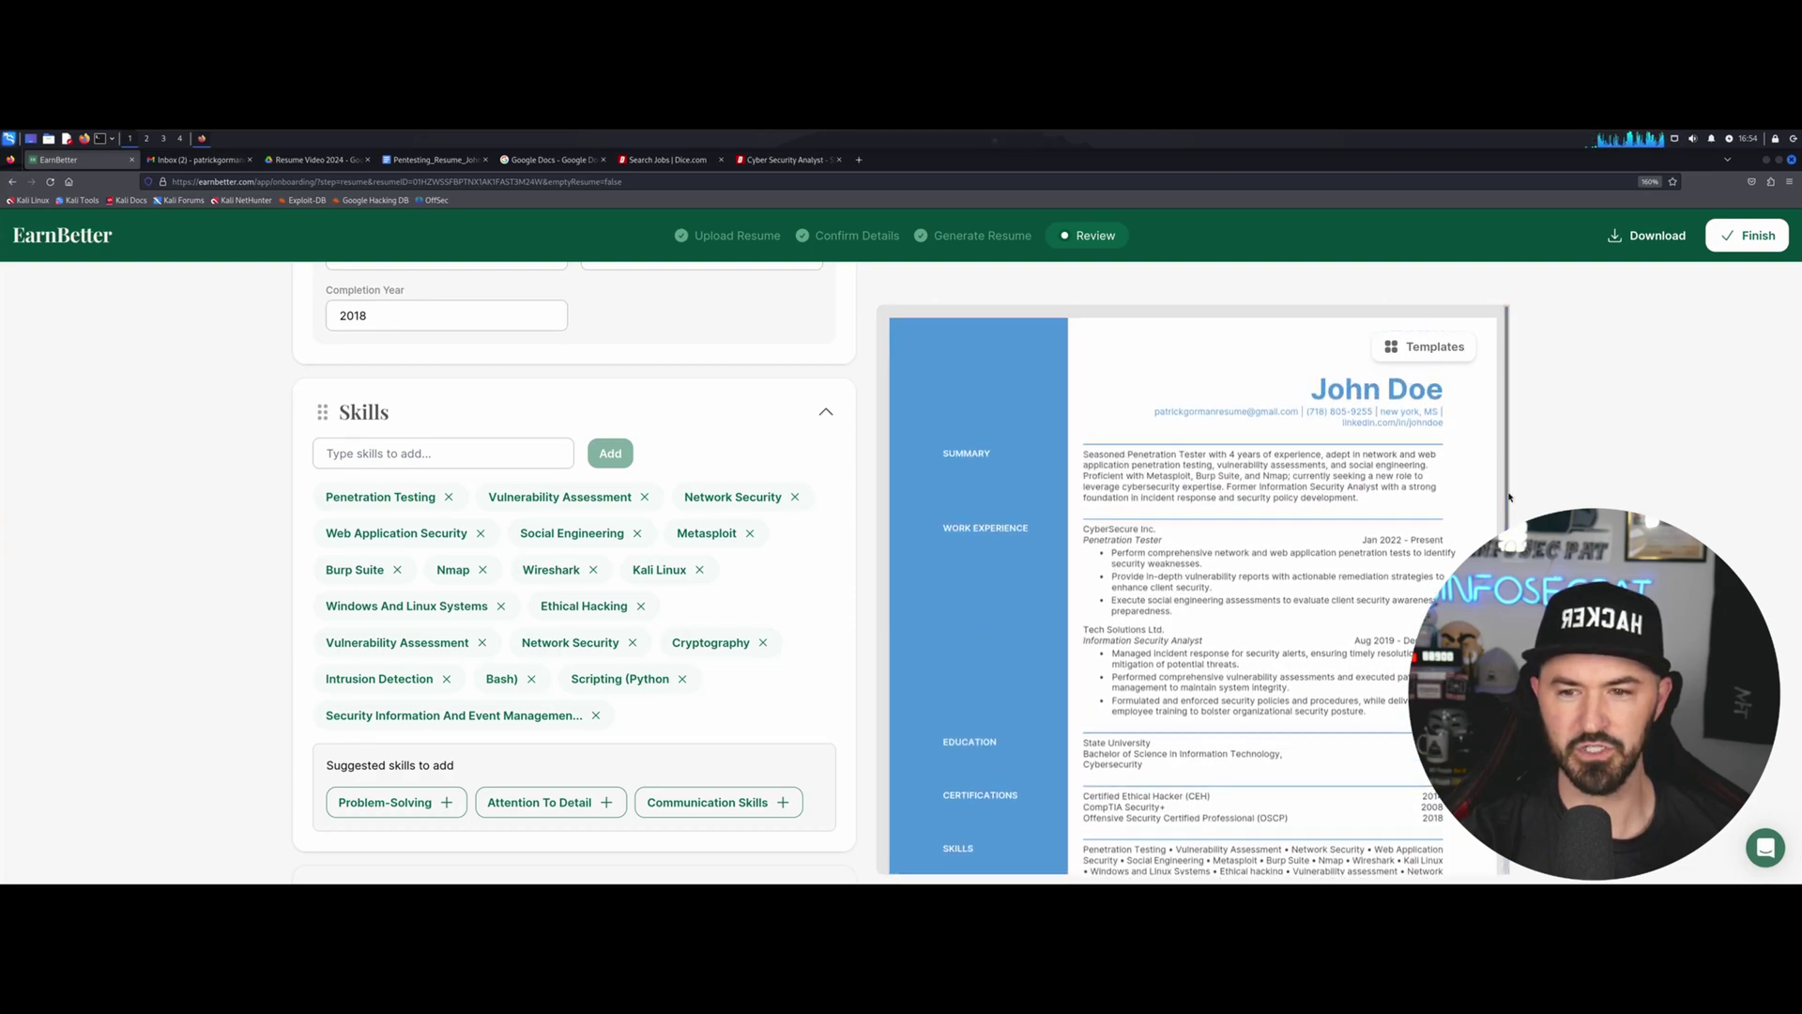
{"action": "double_click", "coordinate": [1078, 169]}
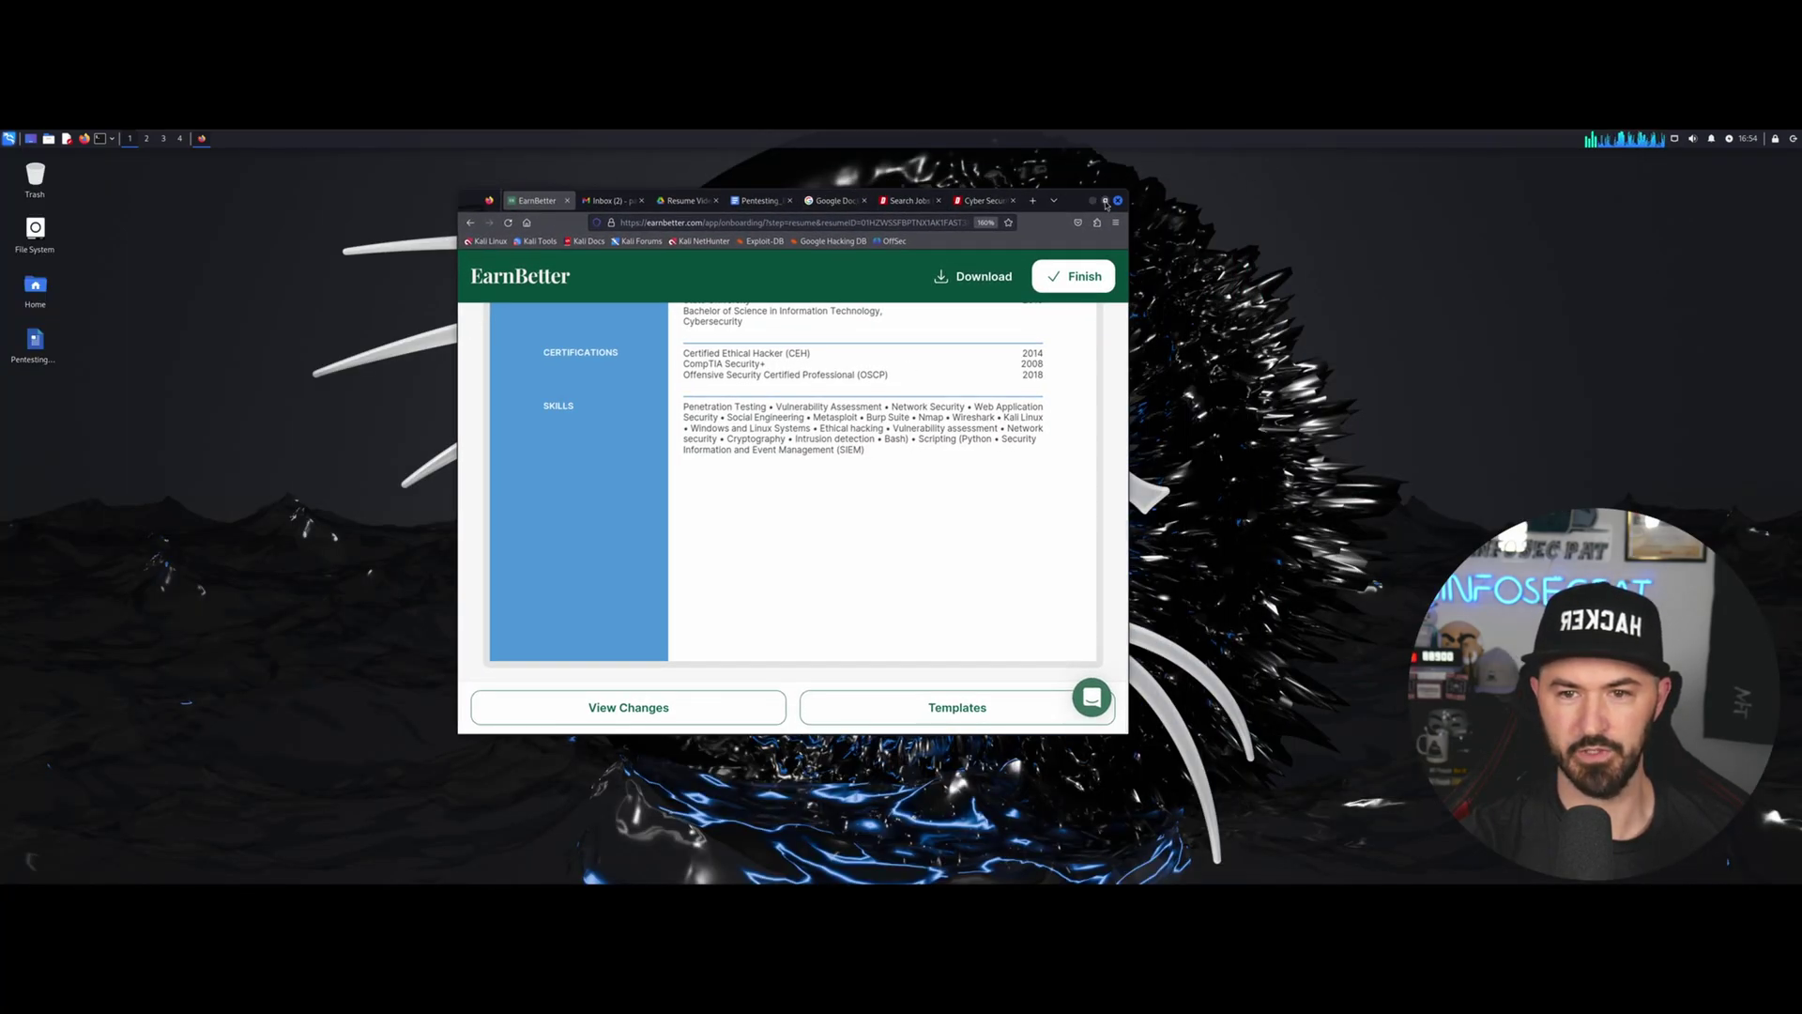
{"action": "left_click", "coordinate": [1106, 202]}
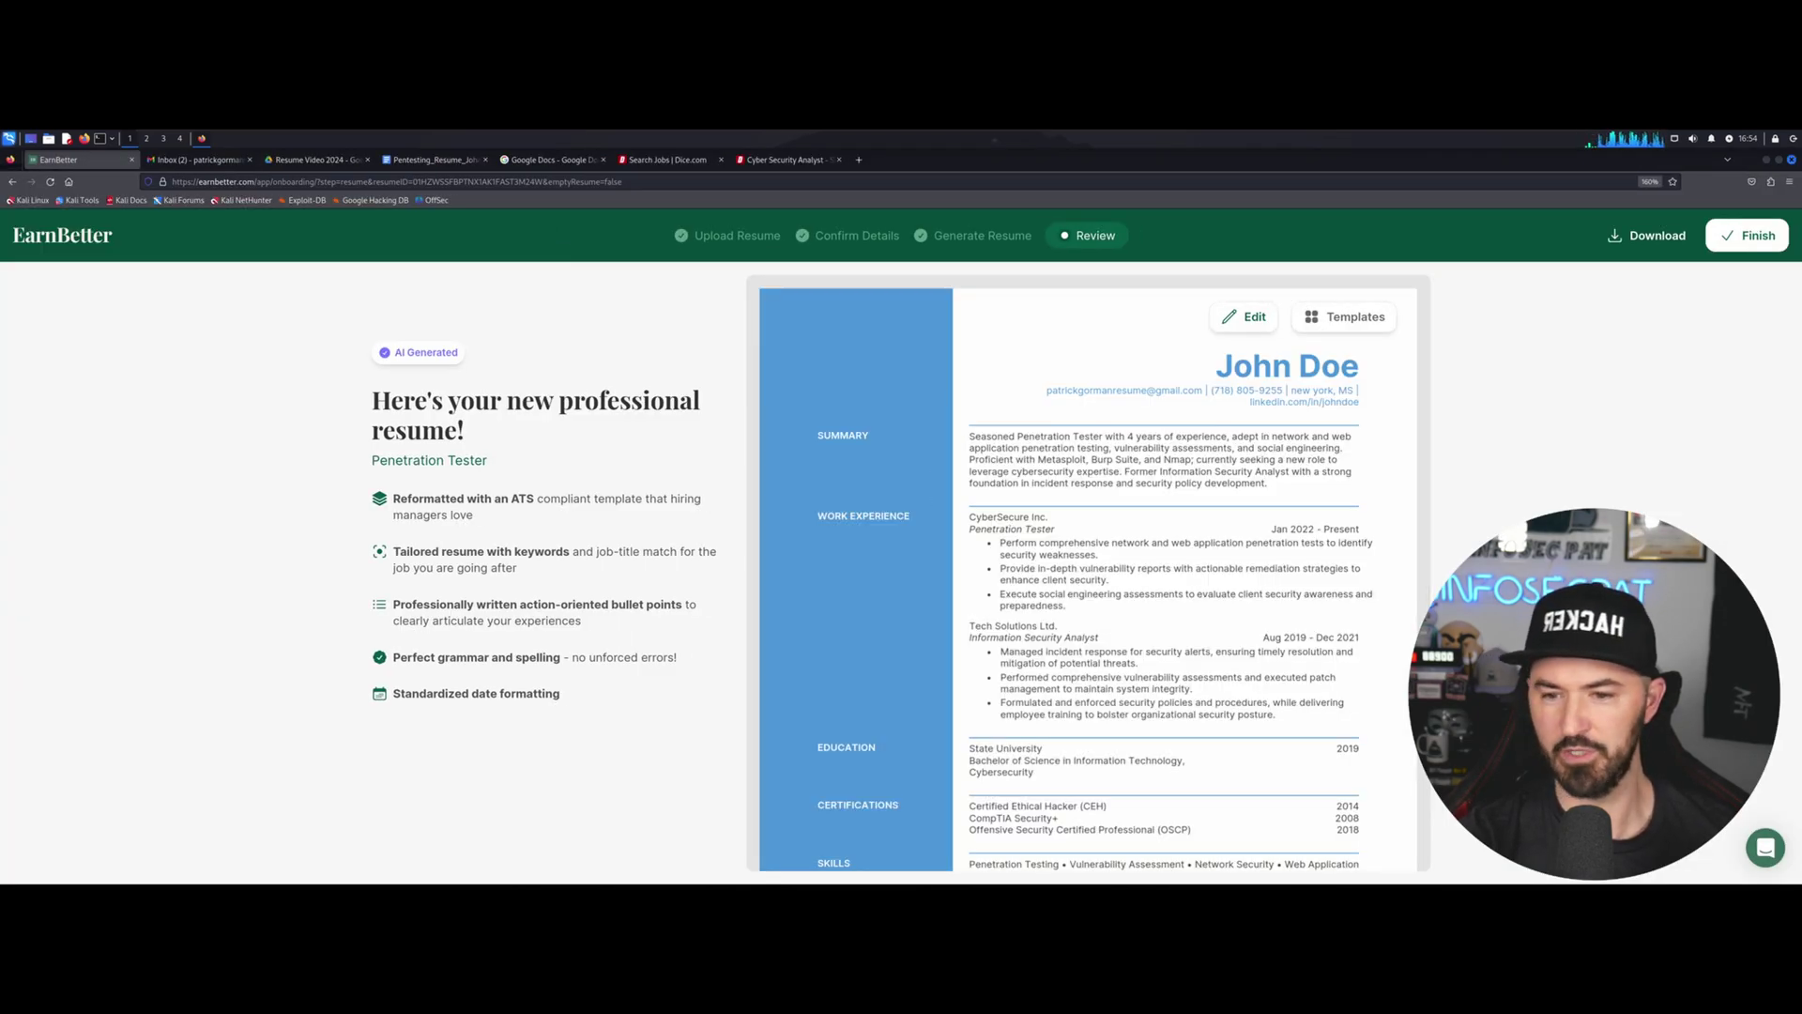
{"action": "key", "text": "ctrl+plus"}
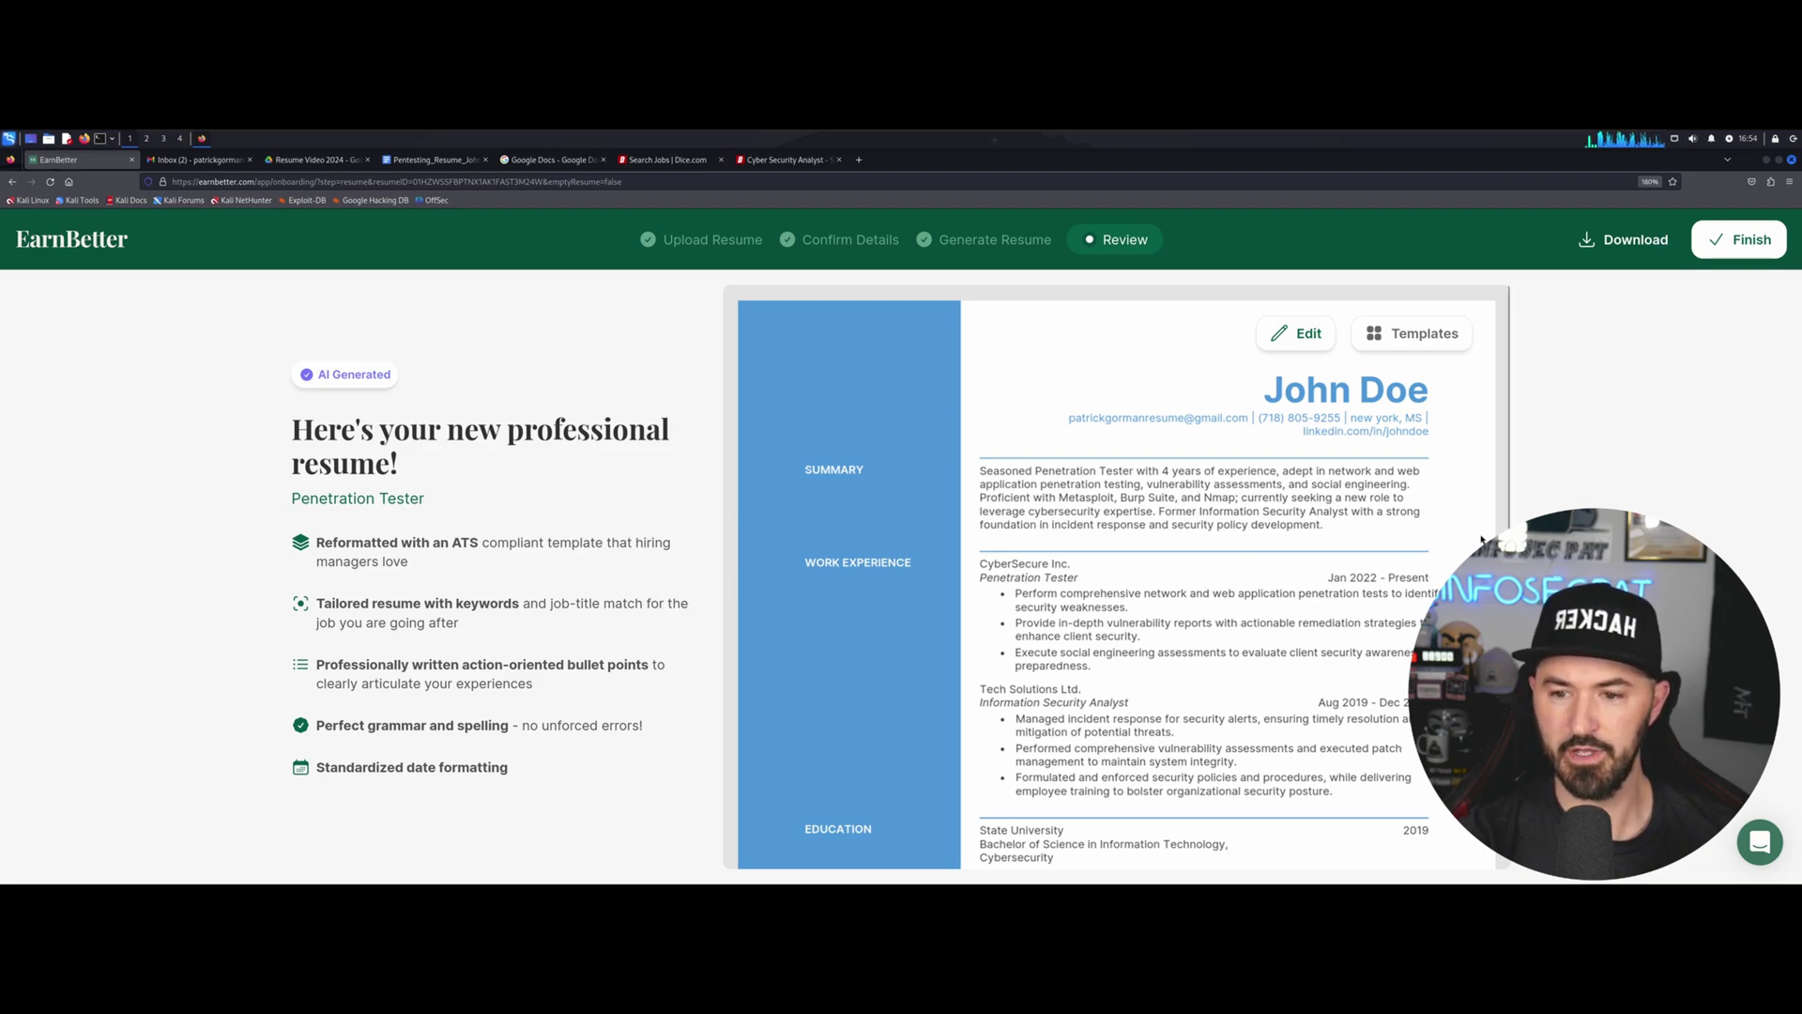
Finish the resume and submit the survey answer 'Somewhere else' with the comment 'a friend'.
{"action": "left_click", "coordinate": [1748, 250]}
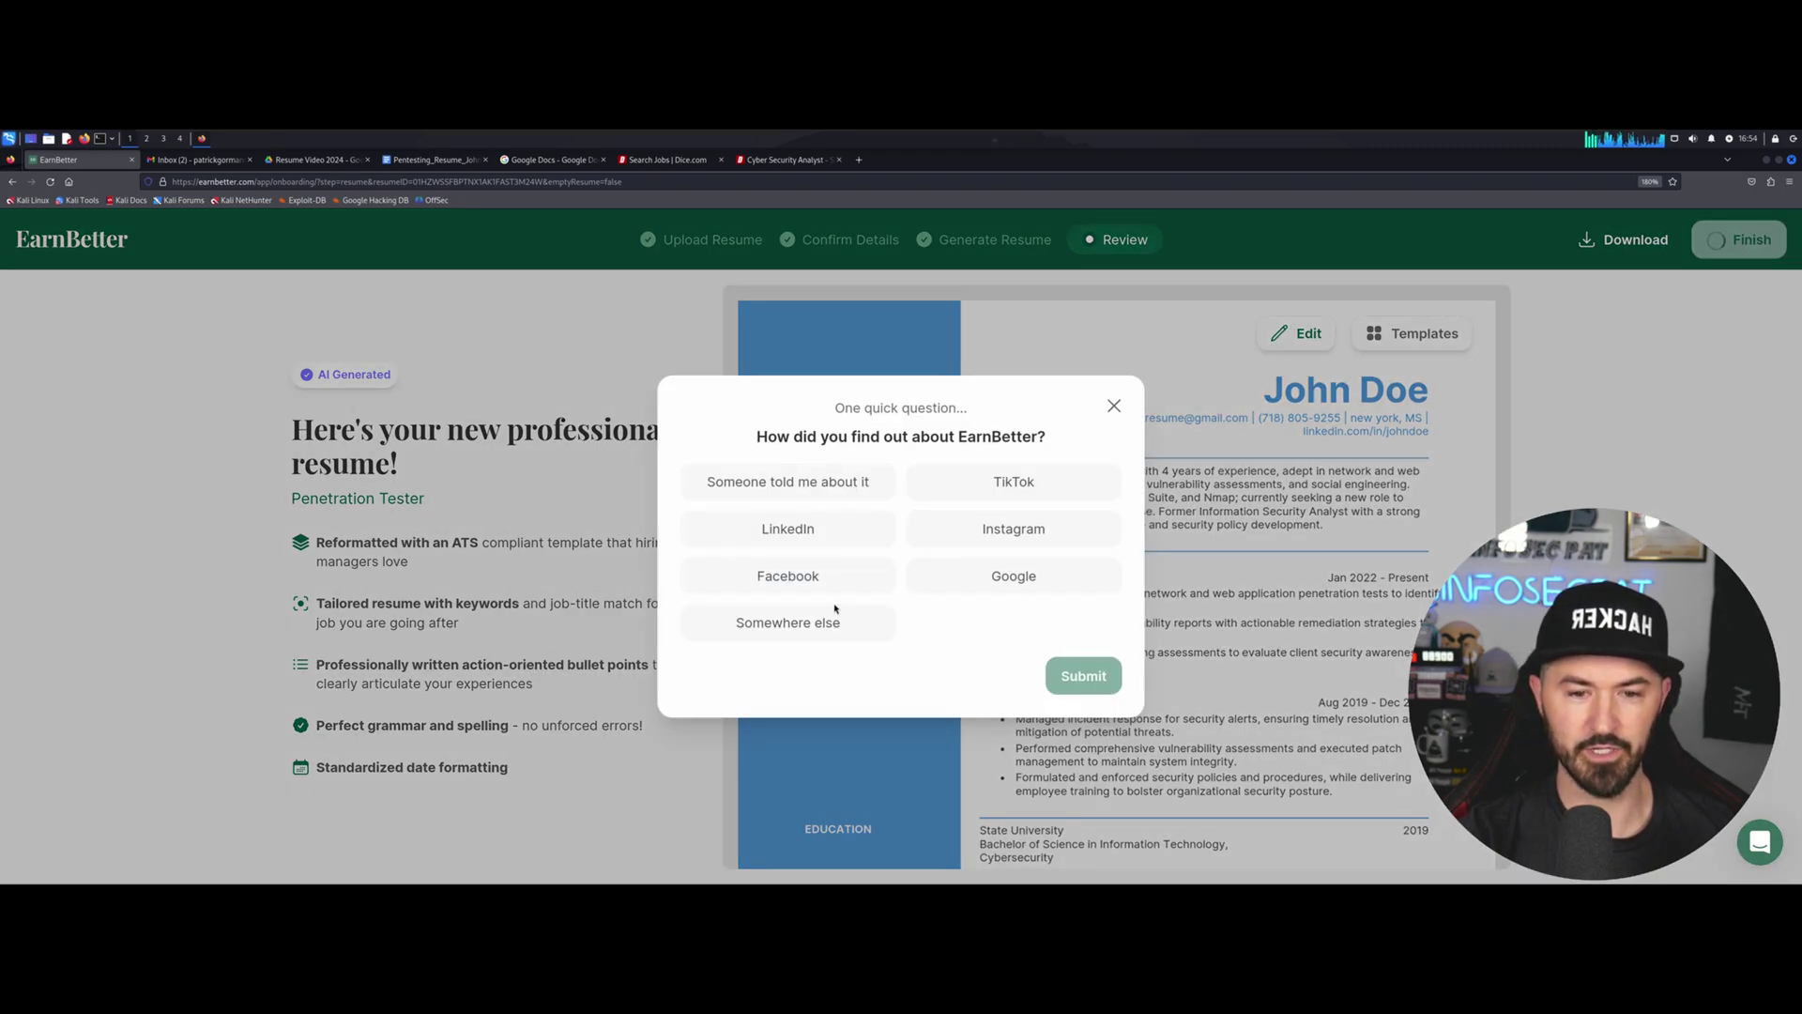
{"action": "left_click", "coordinate": [799, 634]}
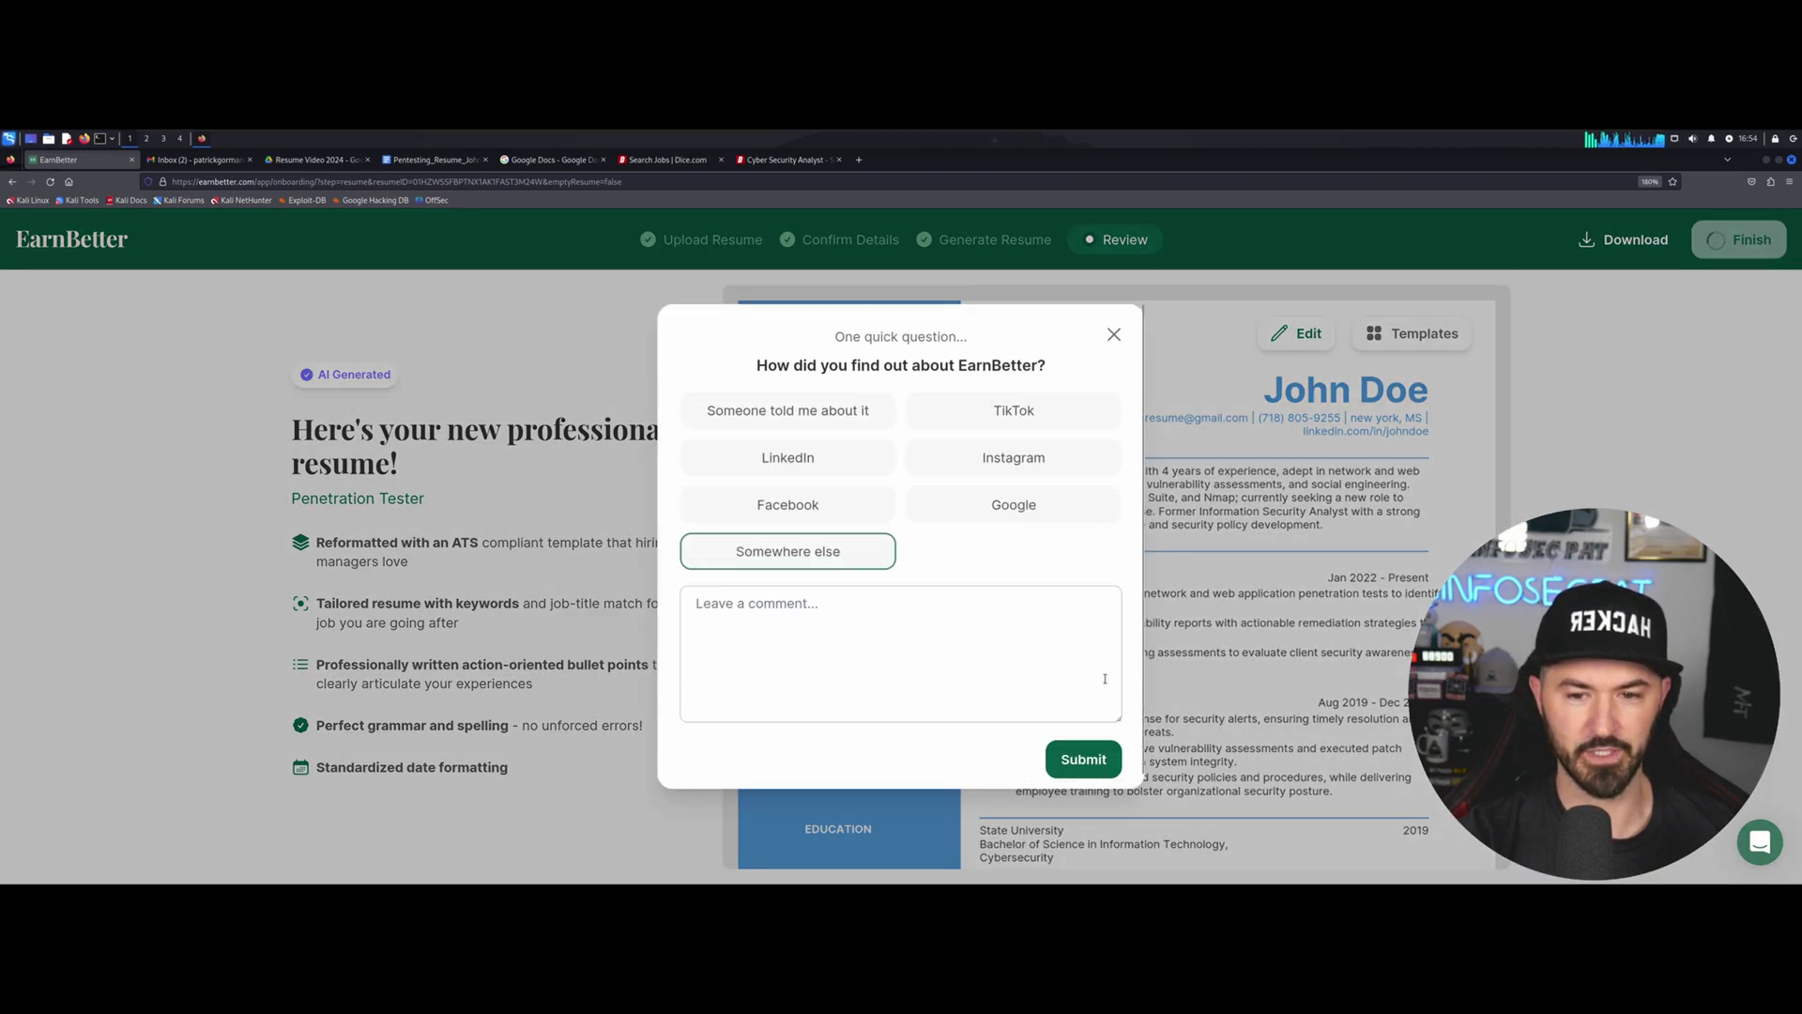
{"action": "left_click", "coordinate": [854, 661]}
{"action": "type", "text": "a friend"}
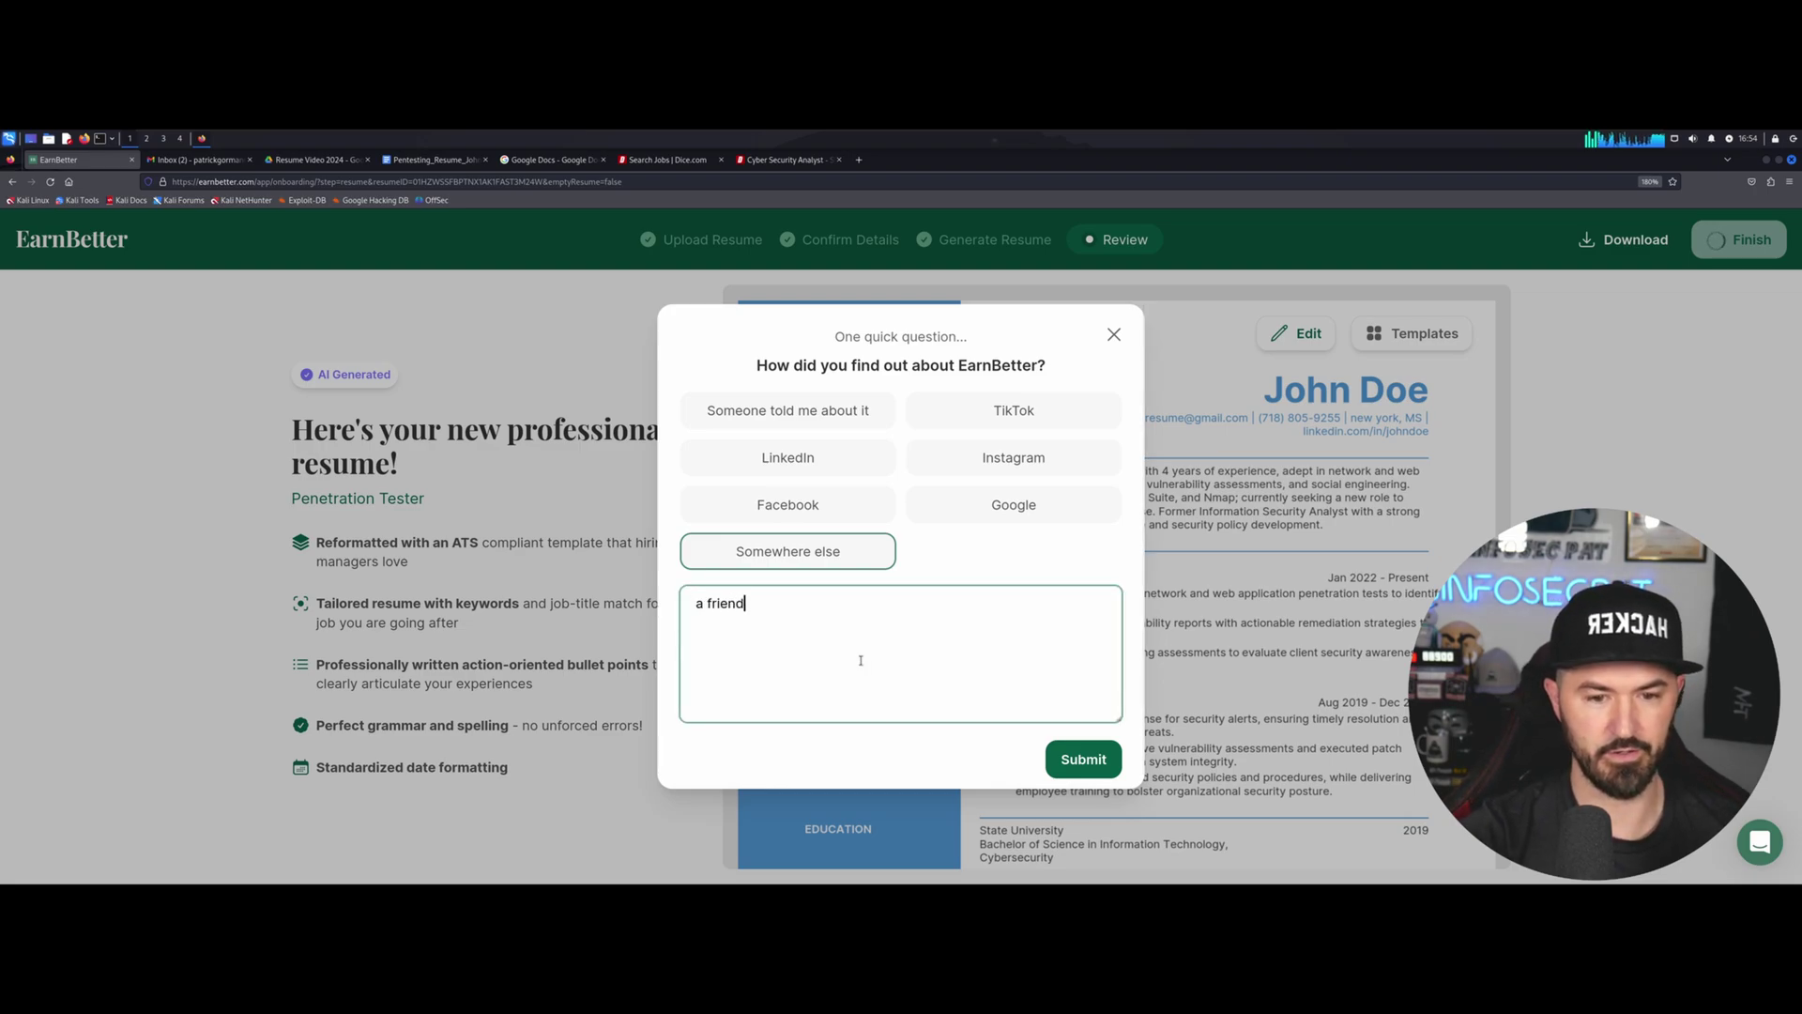
{"action": "left_click", "coordinate": [1076, 758]}
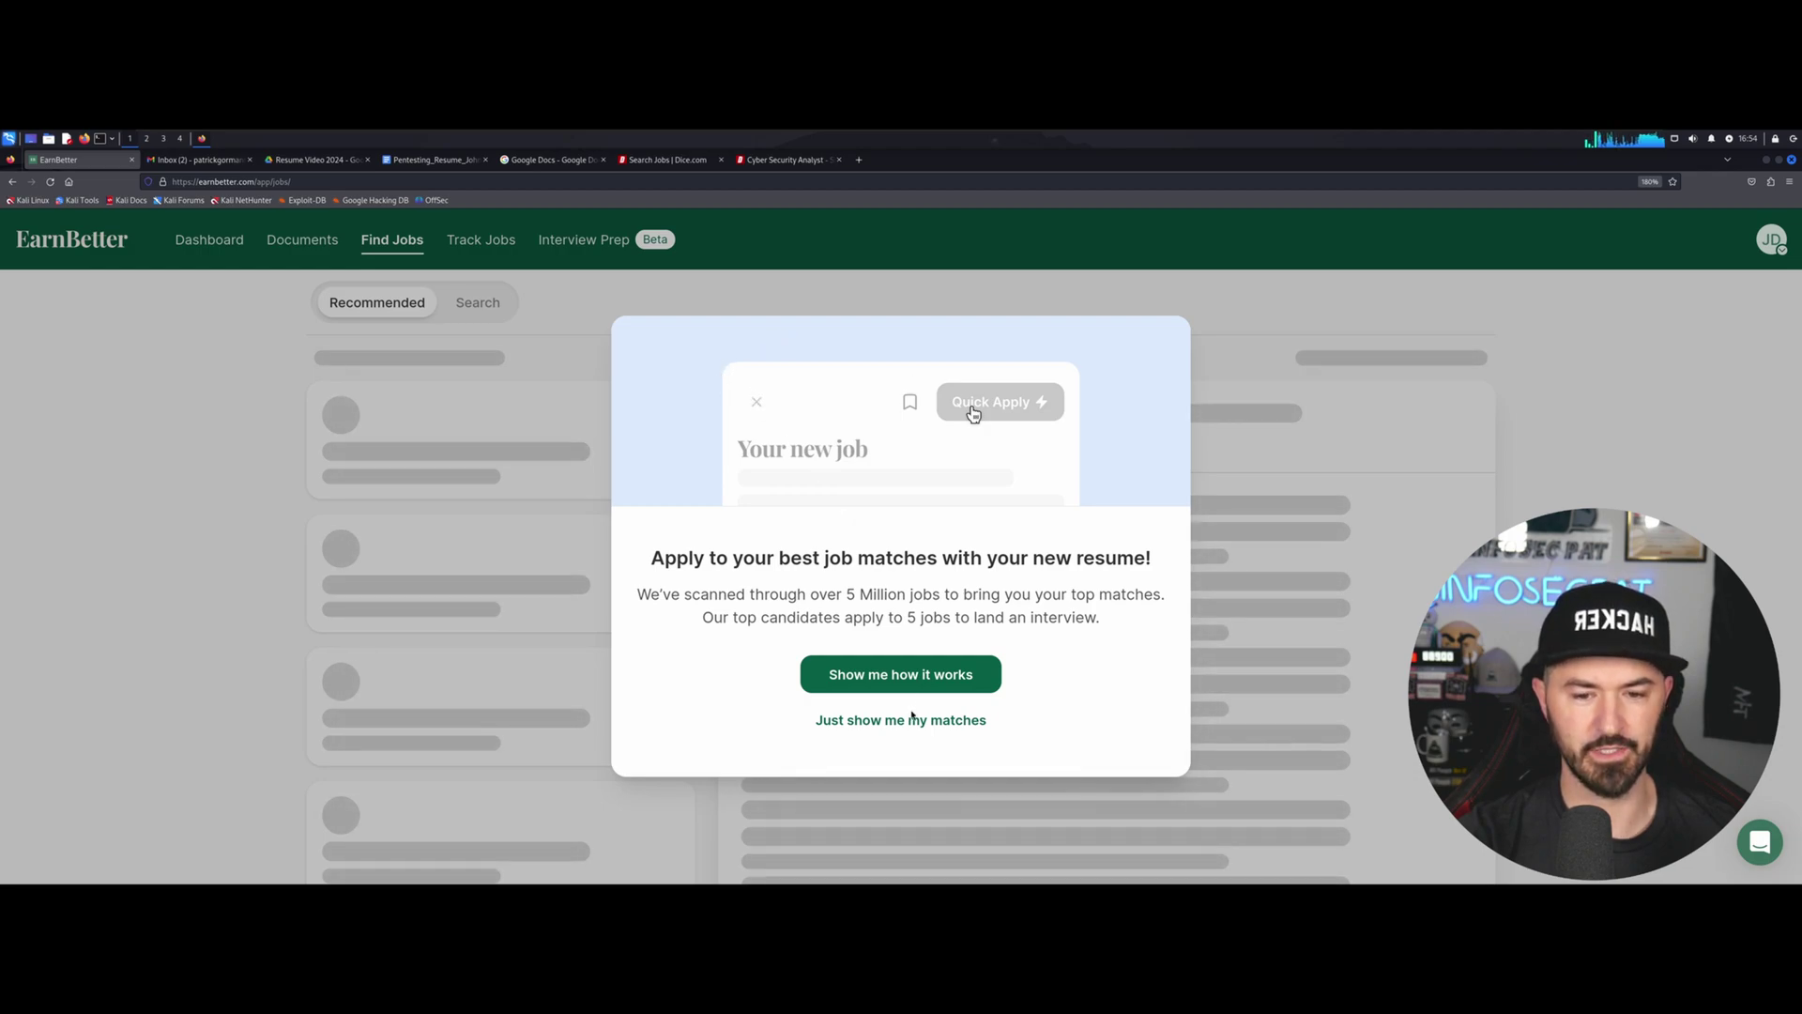
Skip the intro, step through the feature tour, and browse the recommended job matches.
{"action": "left_click", "coordinate": [882, 720]}
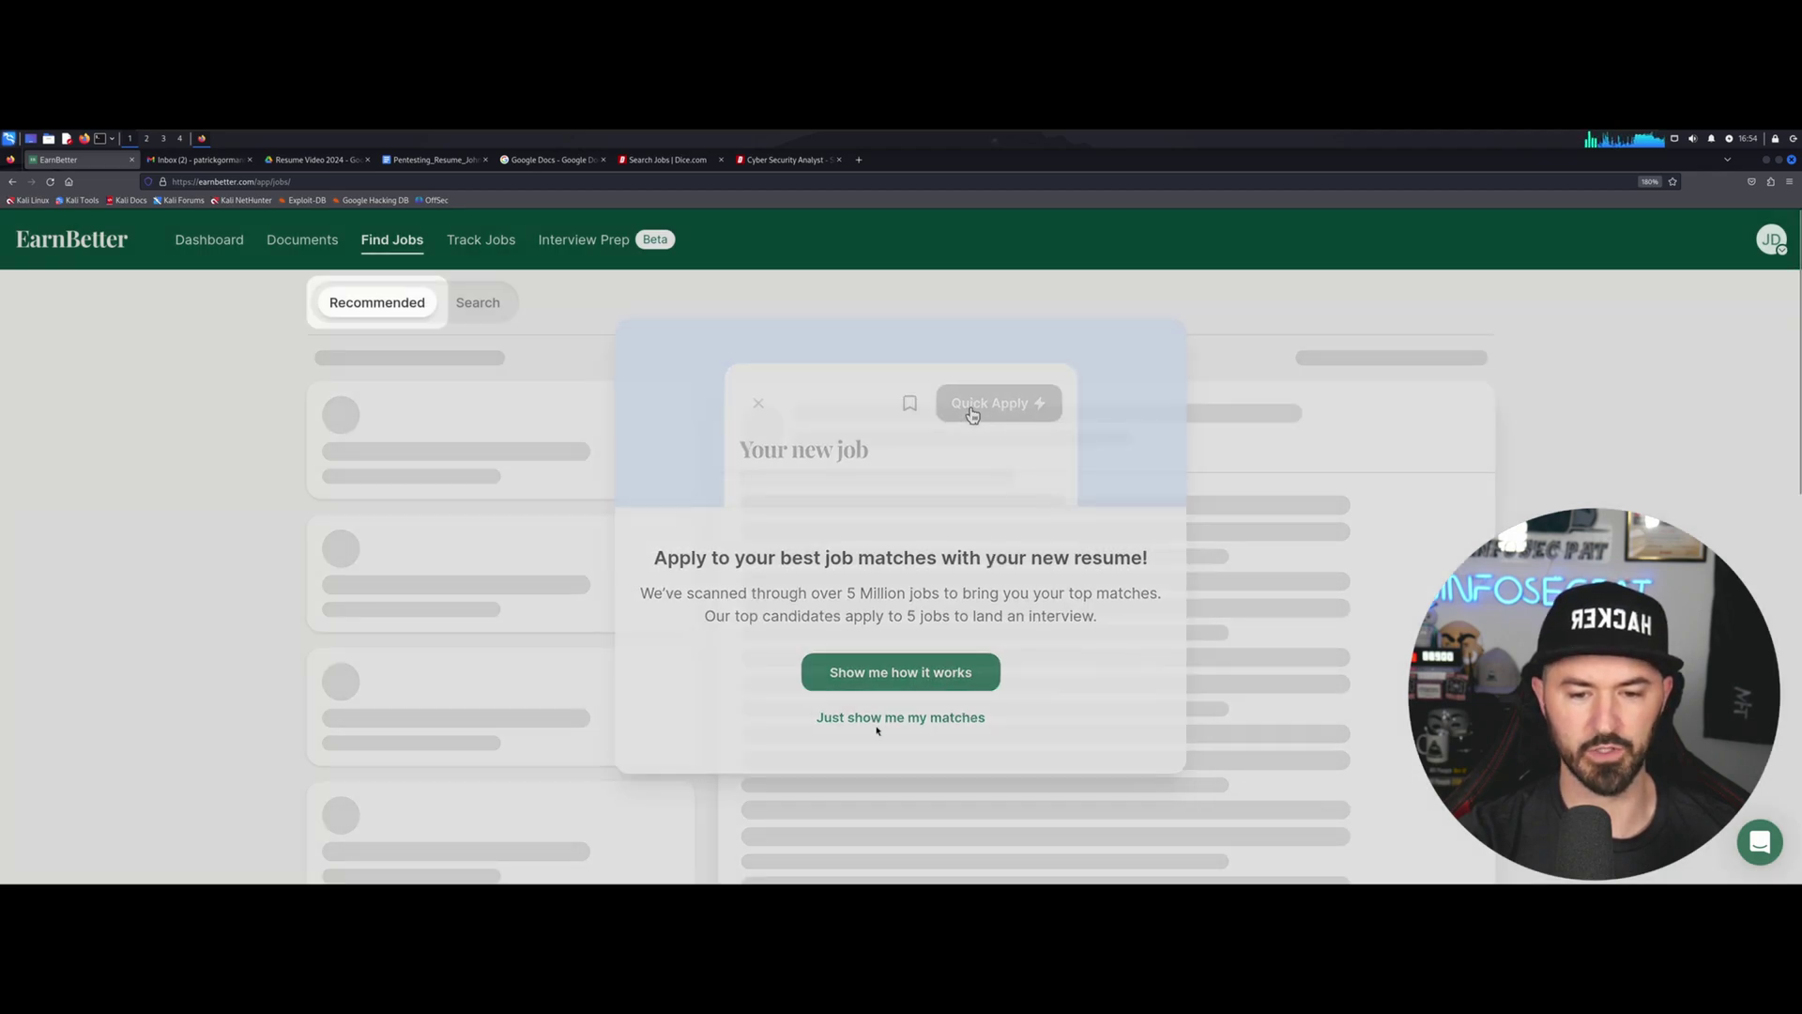
{"action": "left_click", "coordinate": [632, 479]}
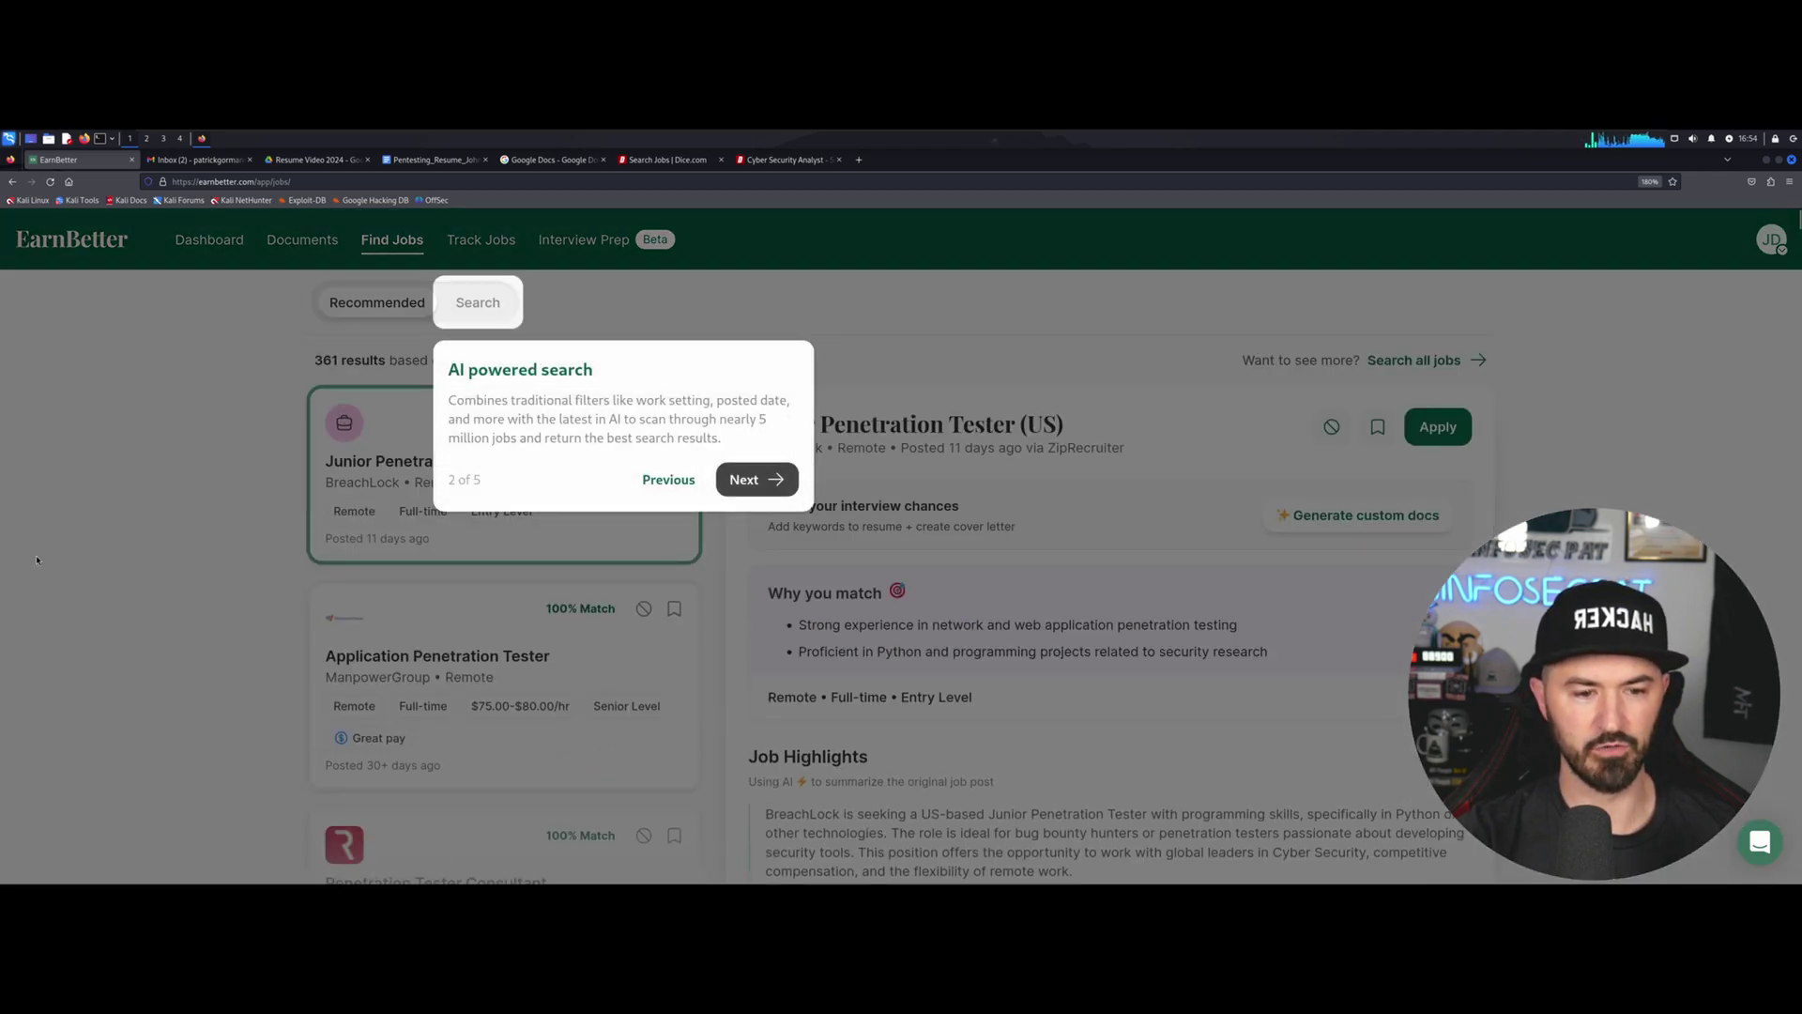
{"action": "left_click", "coordinate": [748, 477]}
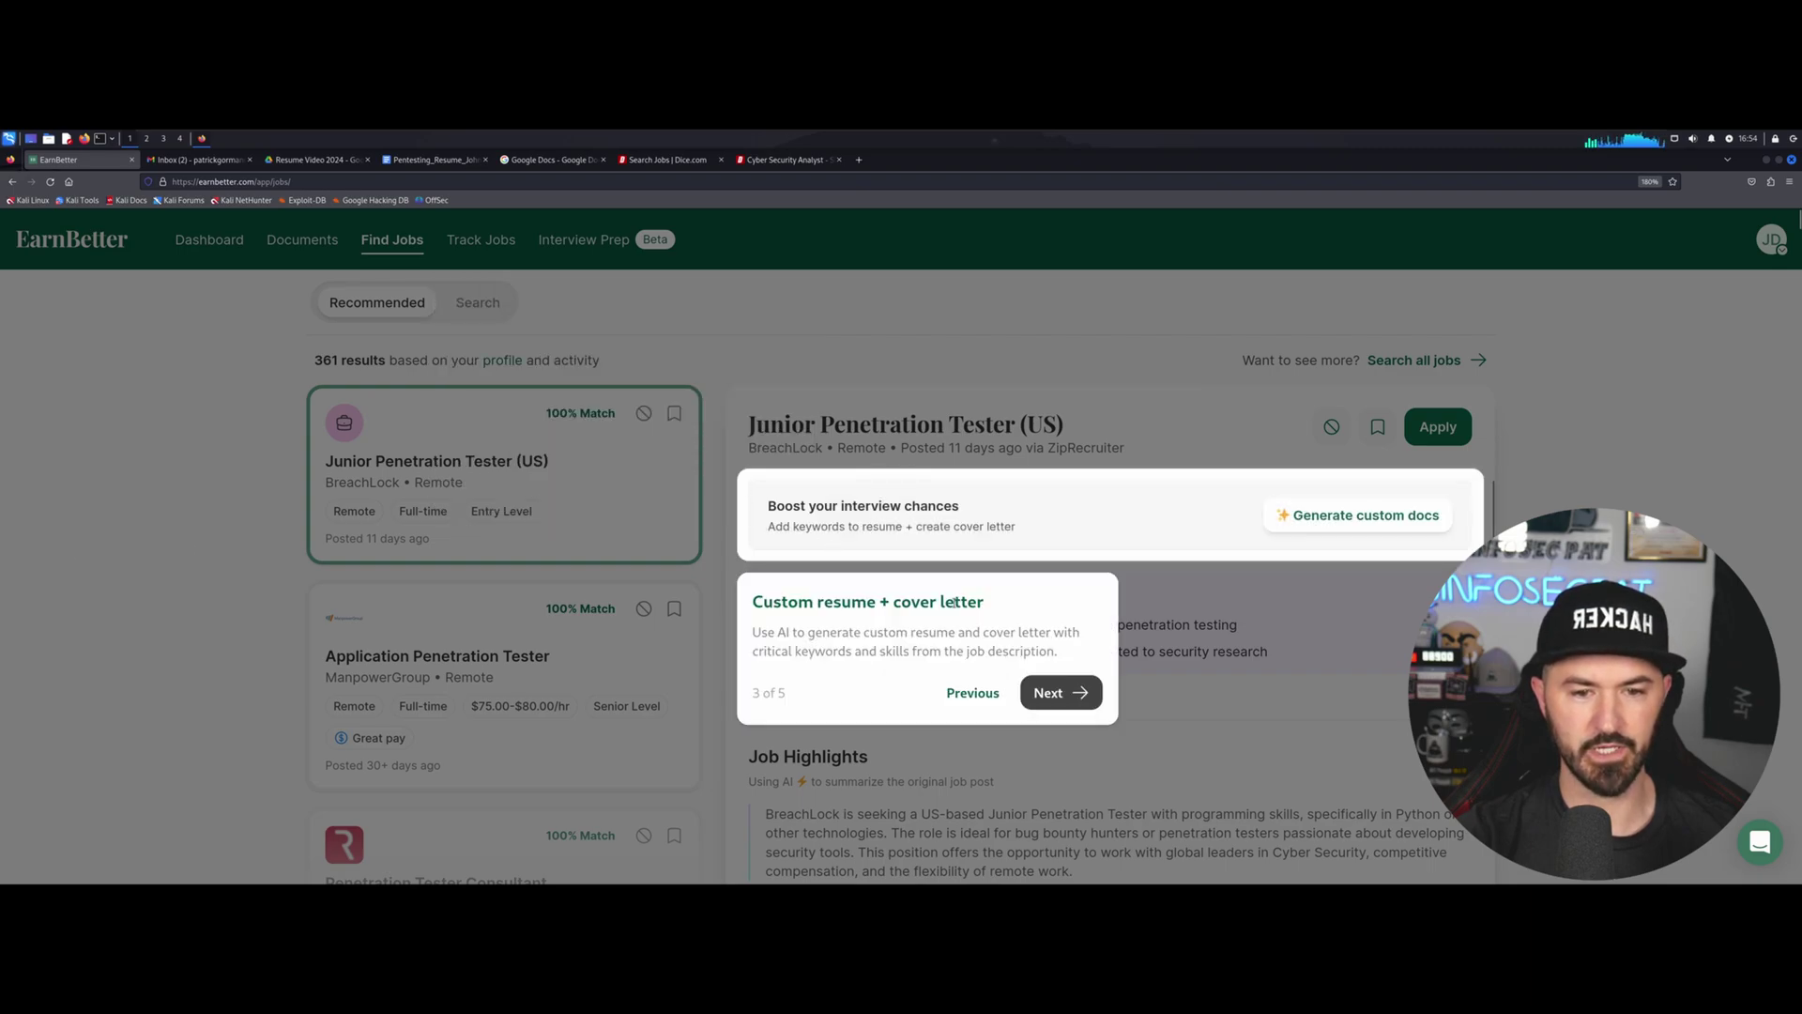
{"action": "left_click", "coordinate": [1052, 693]}
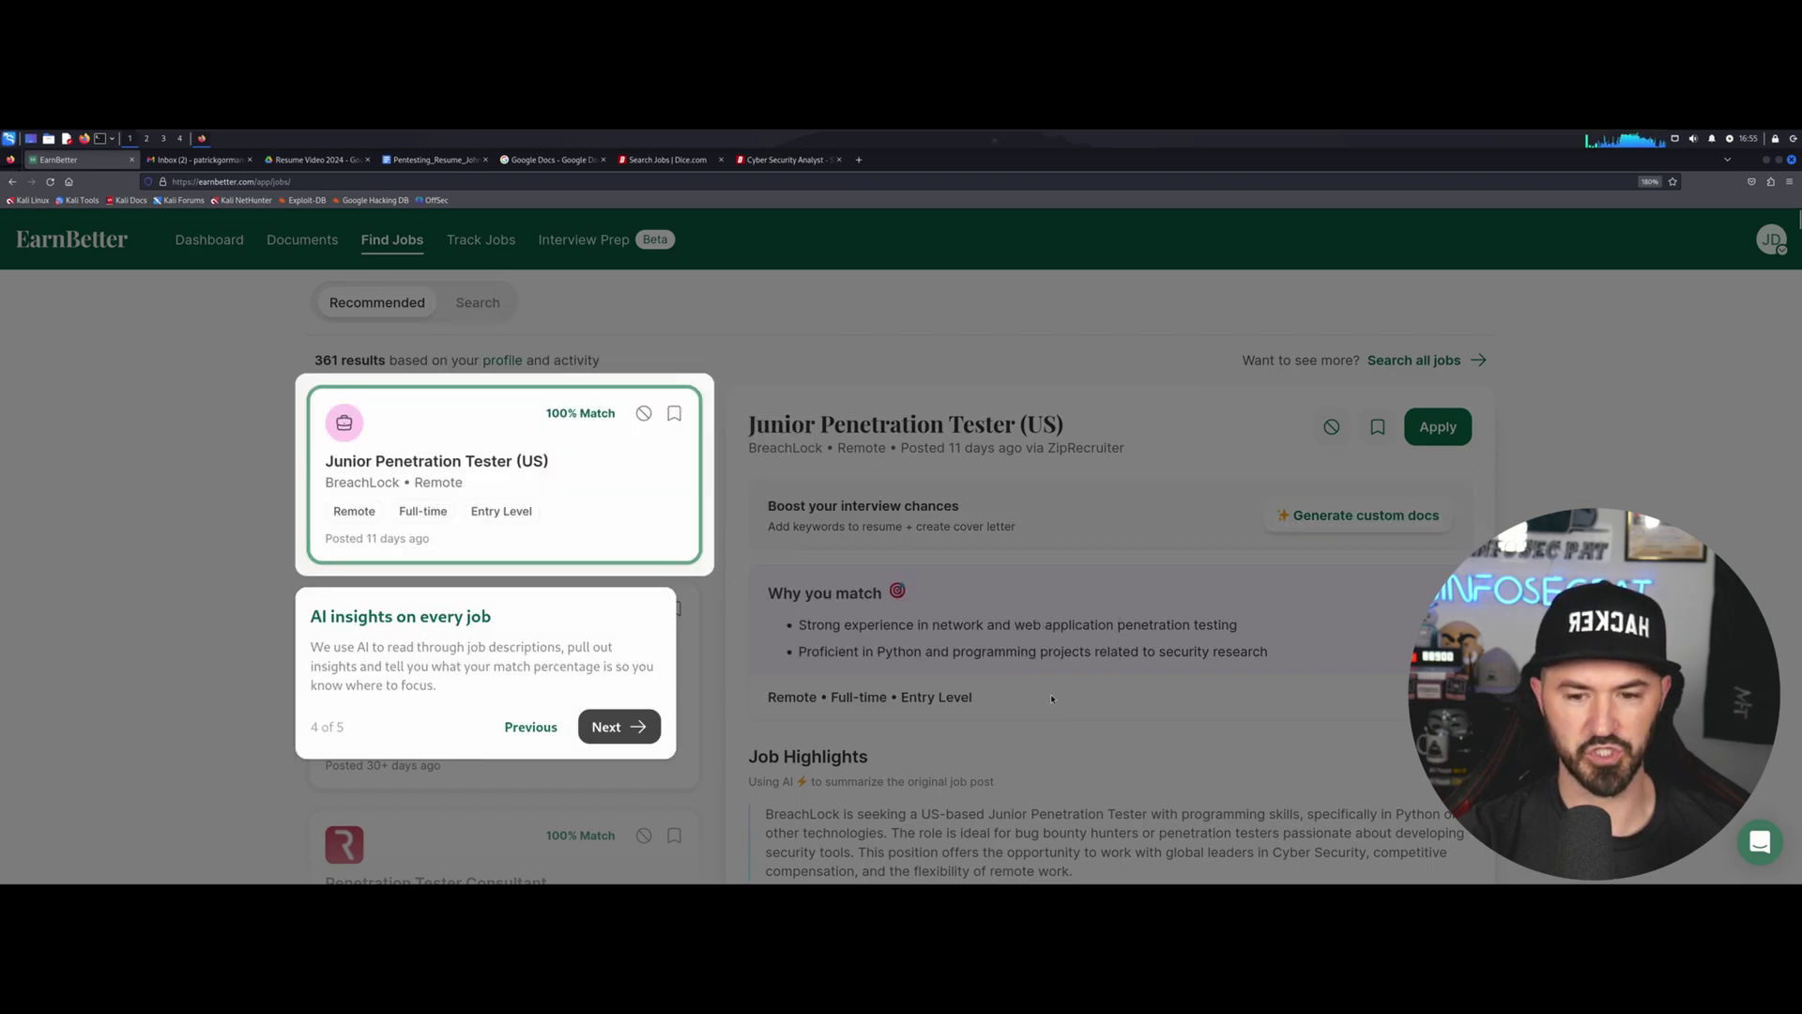
{"action": "left_click", "coordinate": [619, 727]}
{"action": "left_click", "coordinate": [1420, 589]}
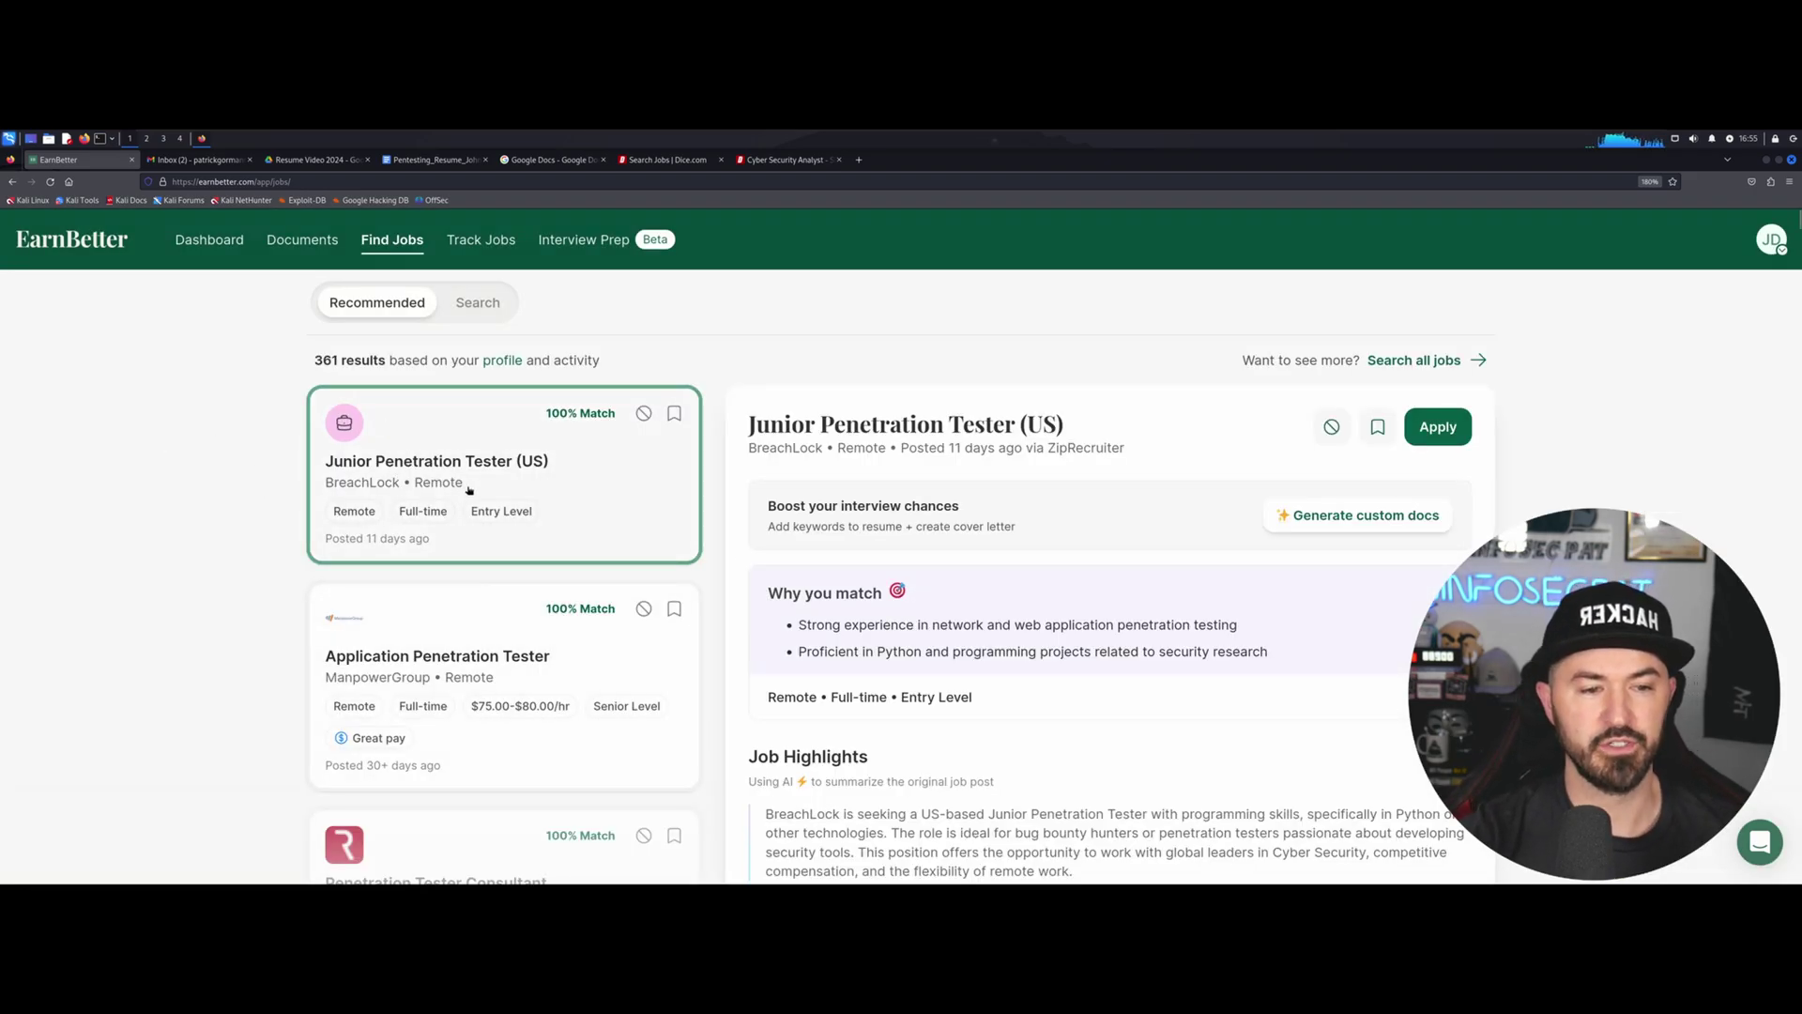
{"action": "scroll", "coordinate": [1014, 497], "scroll_direction": "down", "scroll_amount": 4}
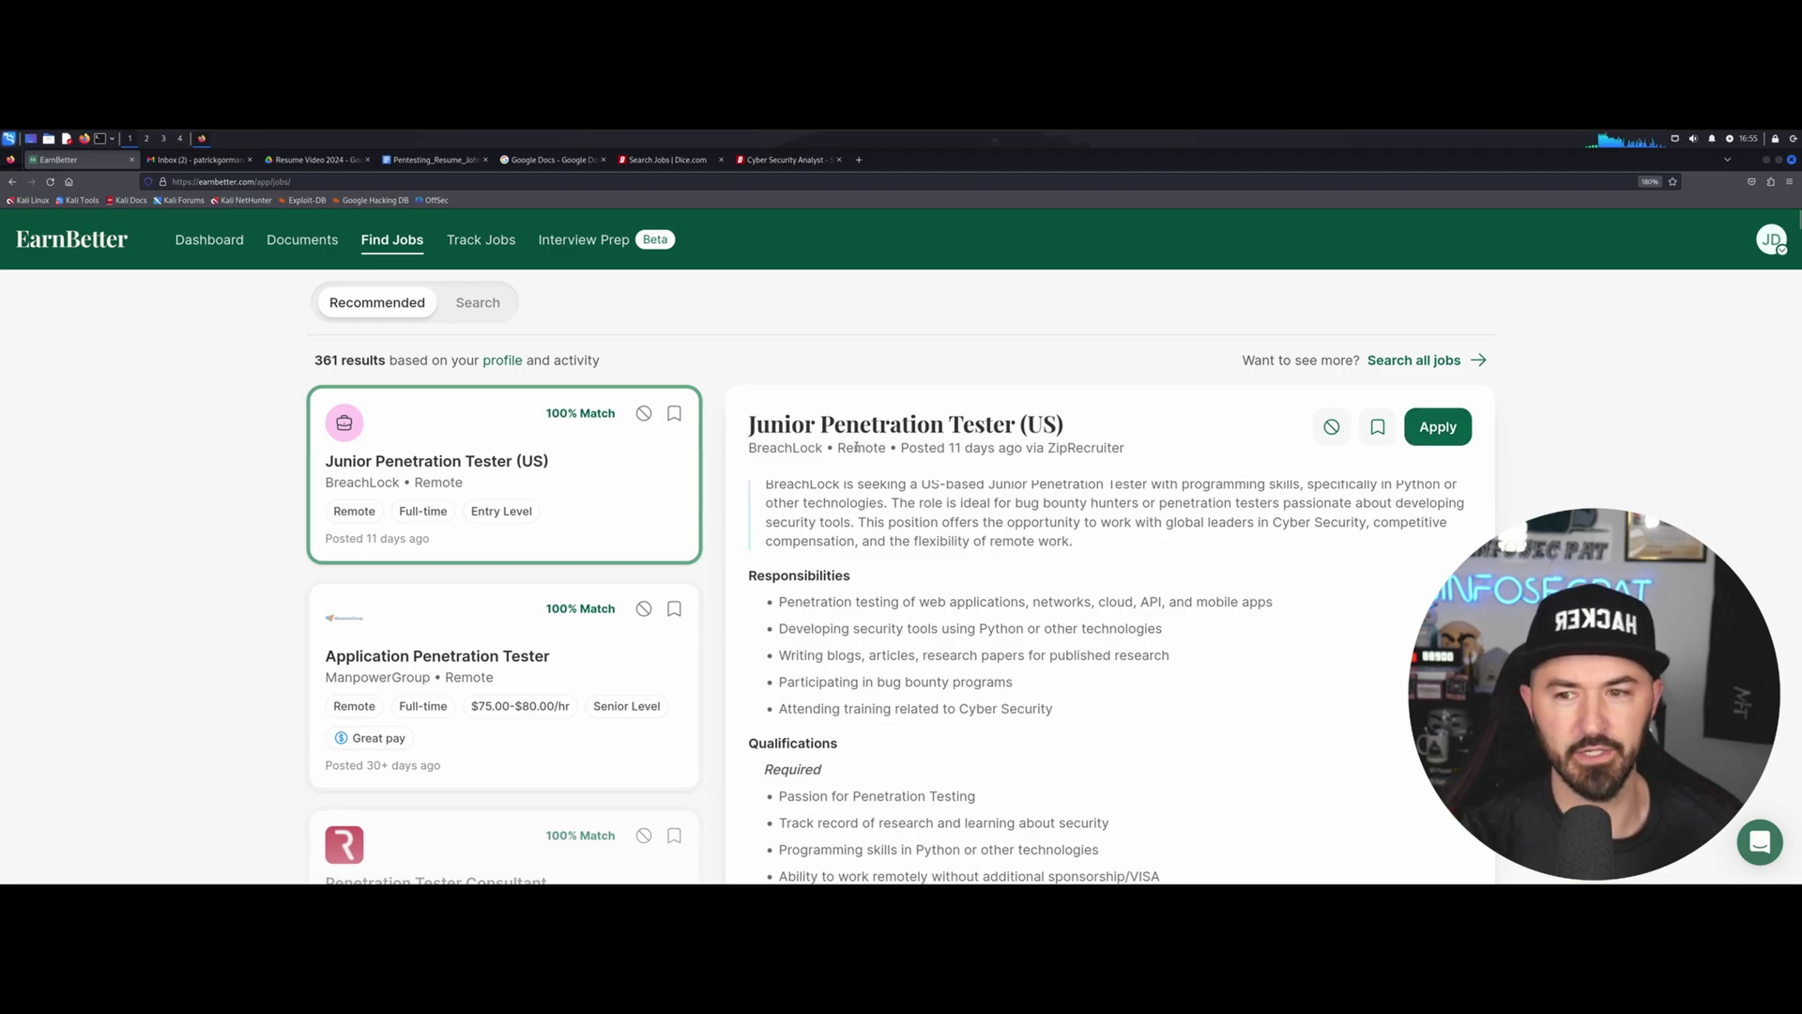
Download the Penetration Tester resume from Documents as PDF and scroll through it.
{"action": "left_click", "coordinate": [315, 247]}
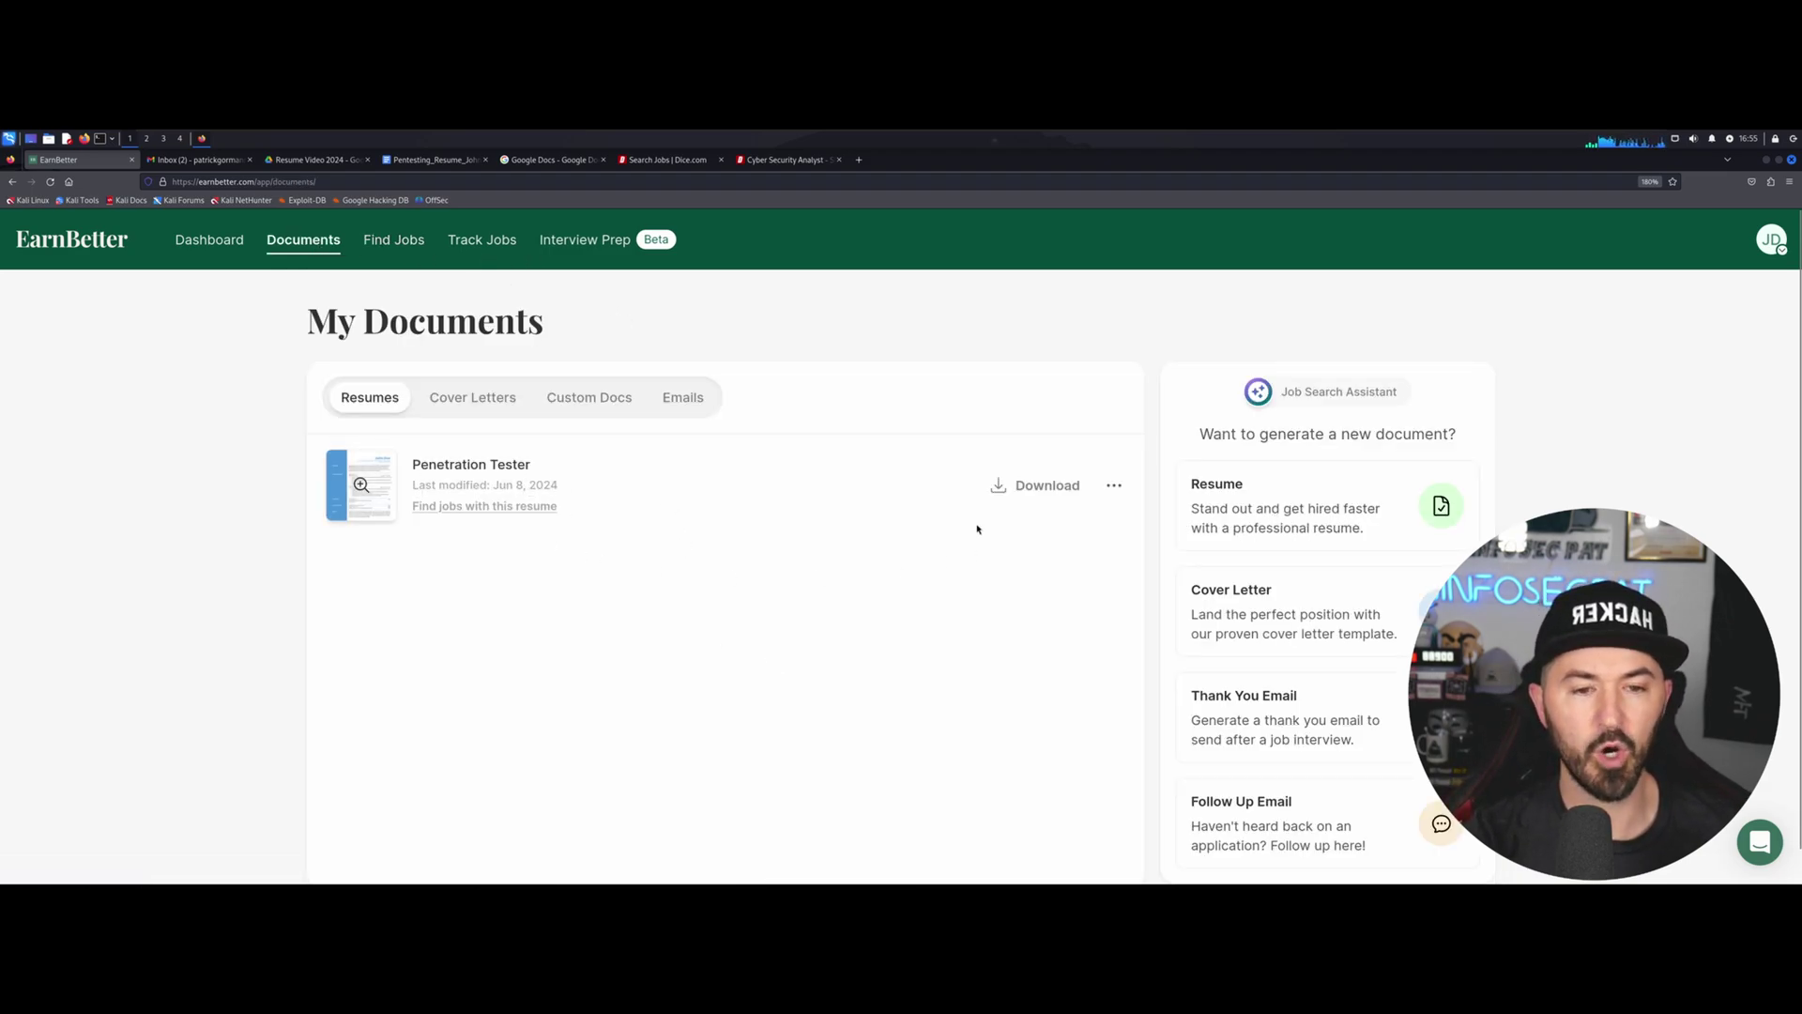
{"action": "left_click", "coordinate": [1019, 487]}
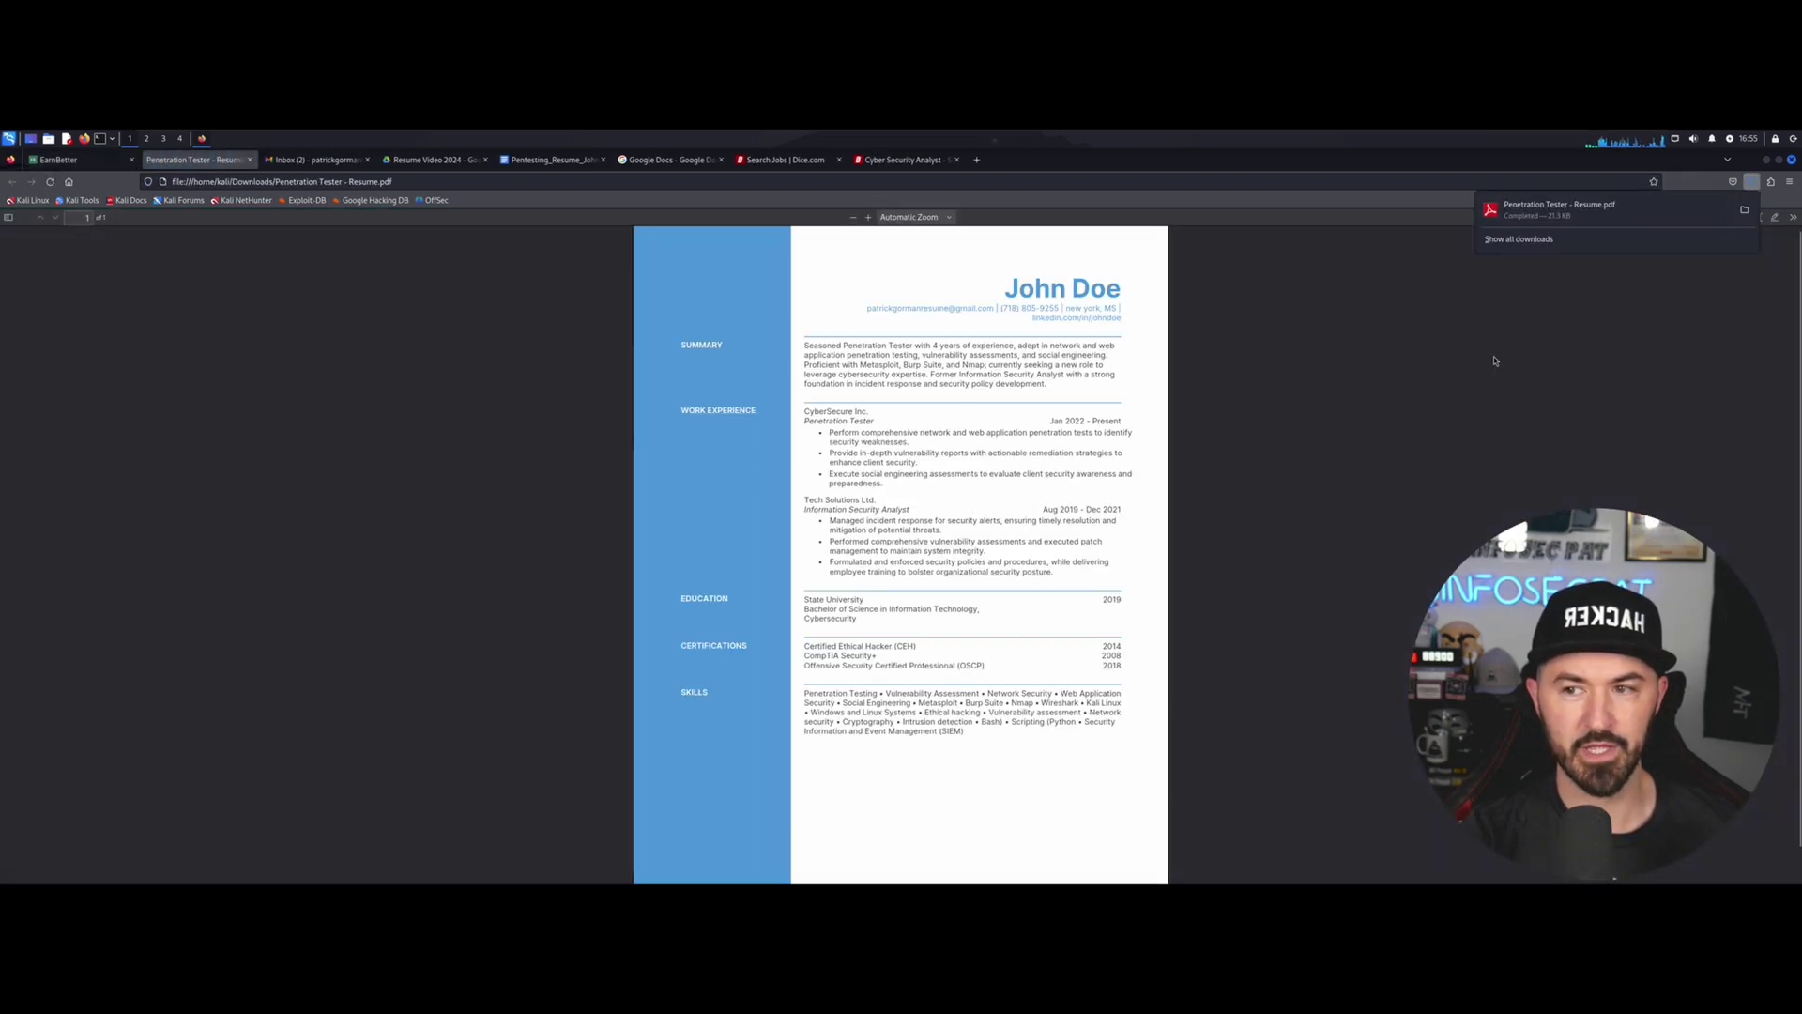
{"action": "scroll", "coordinate": [828, 560], "scroll_direction": "up", "scroll_amount": 4}
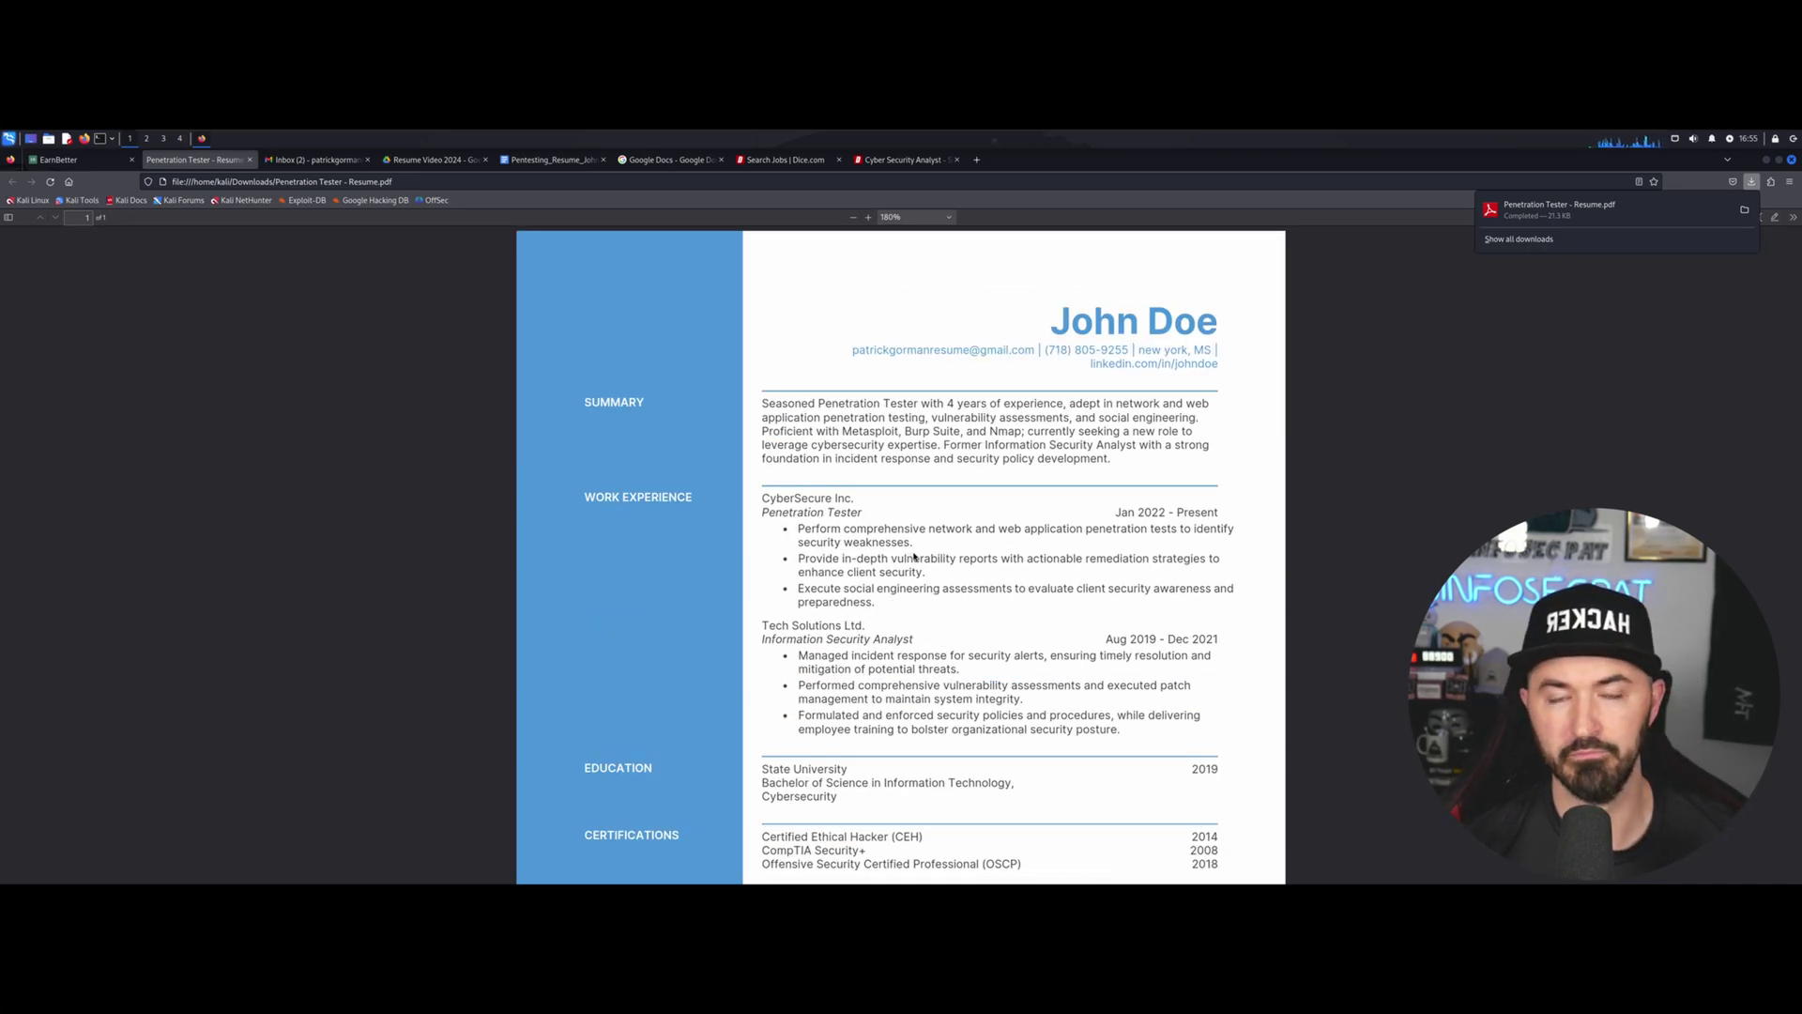
{"action": "scroll", "coordinate": [941, 592], "scroll_direction": "down", "scroll_amount": 5}
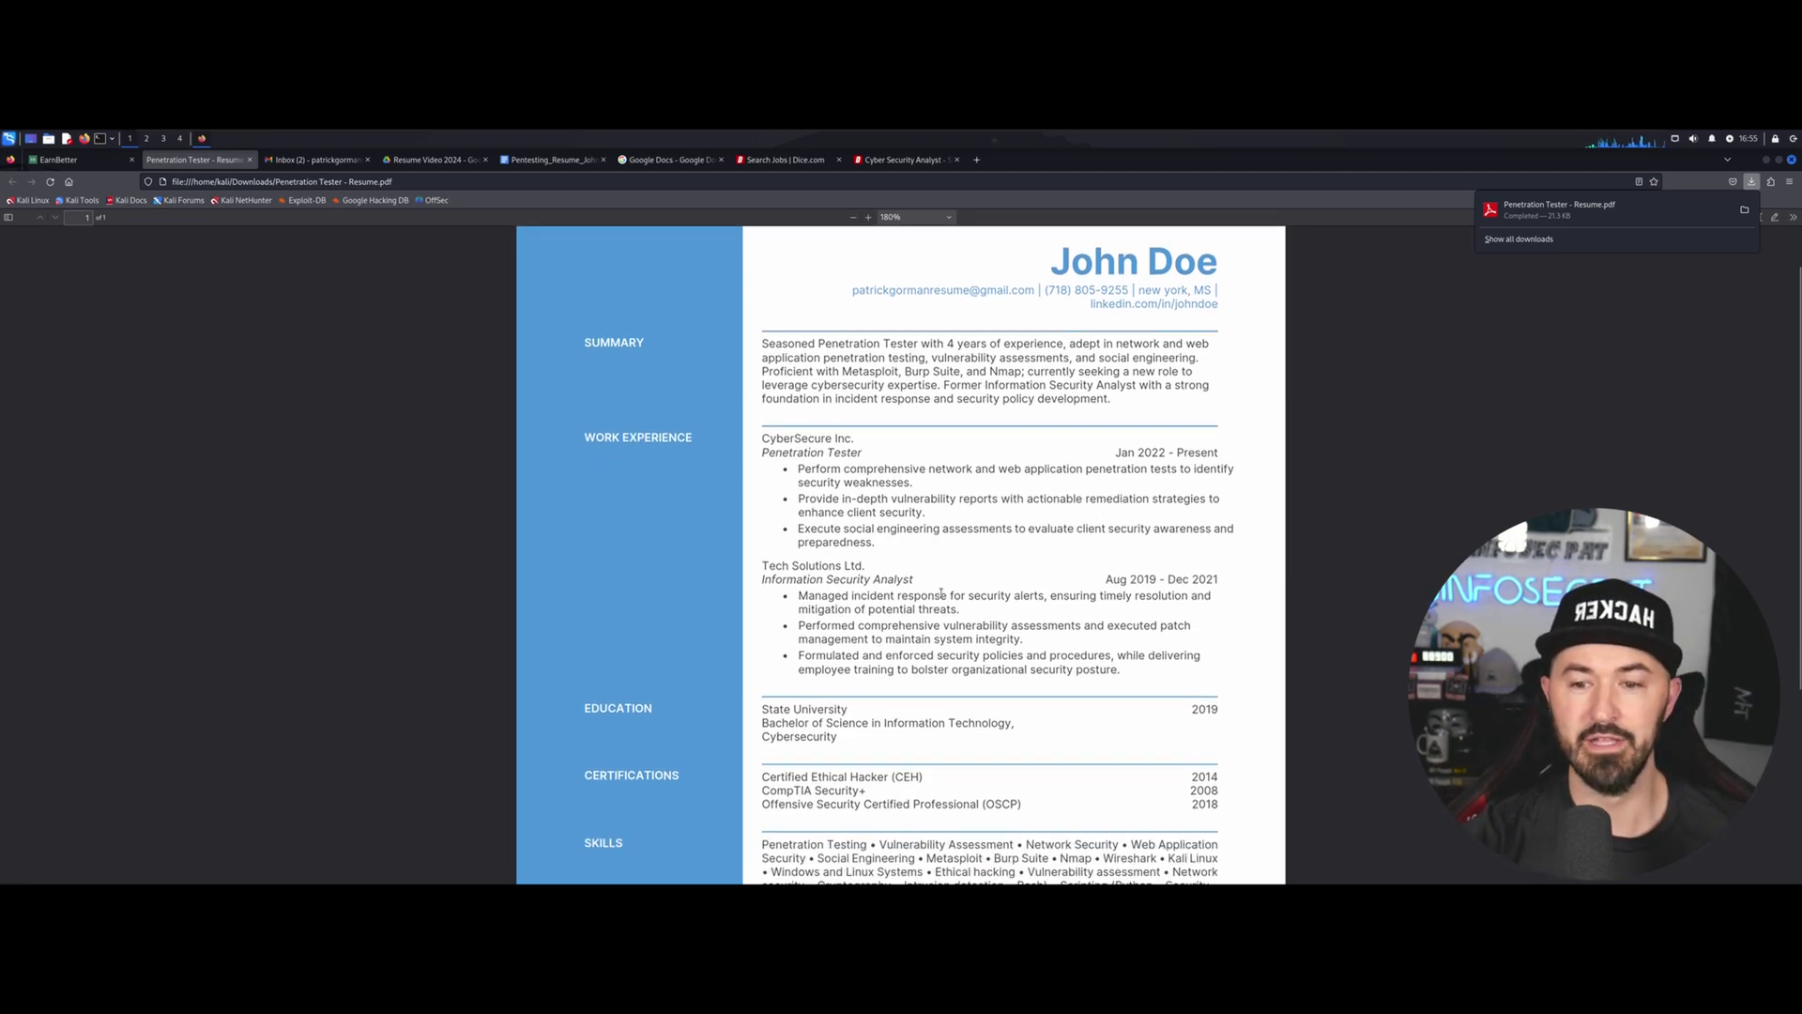
{"action": "scroll", "coordinate": [942, 598], "scroll_direction": "up", "scroll_amount": 5}
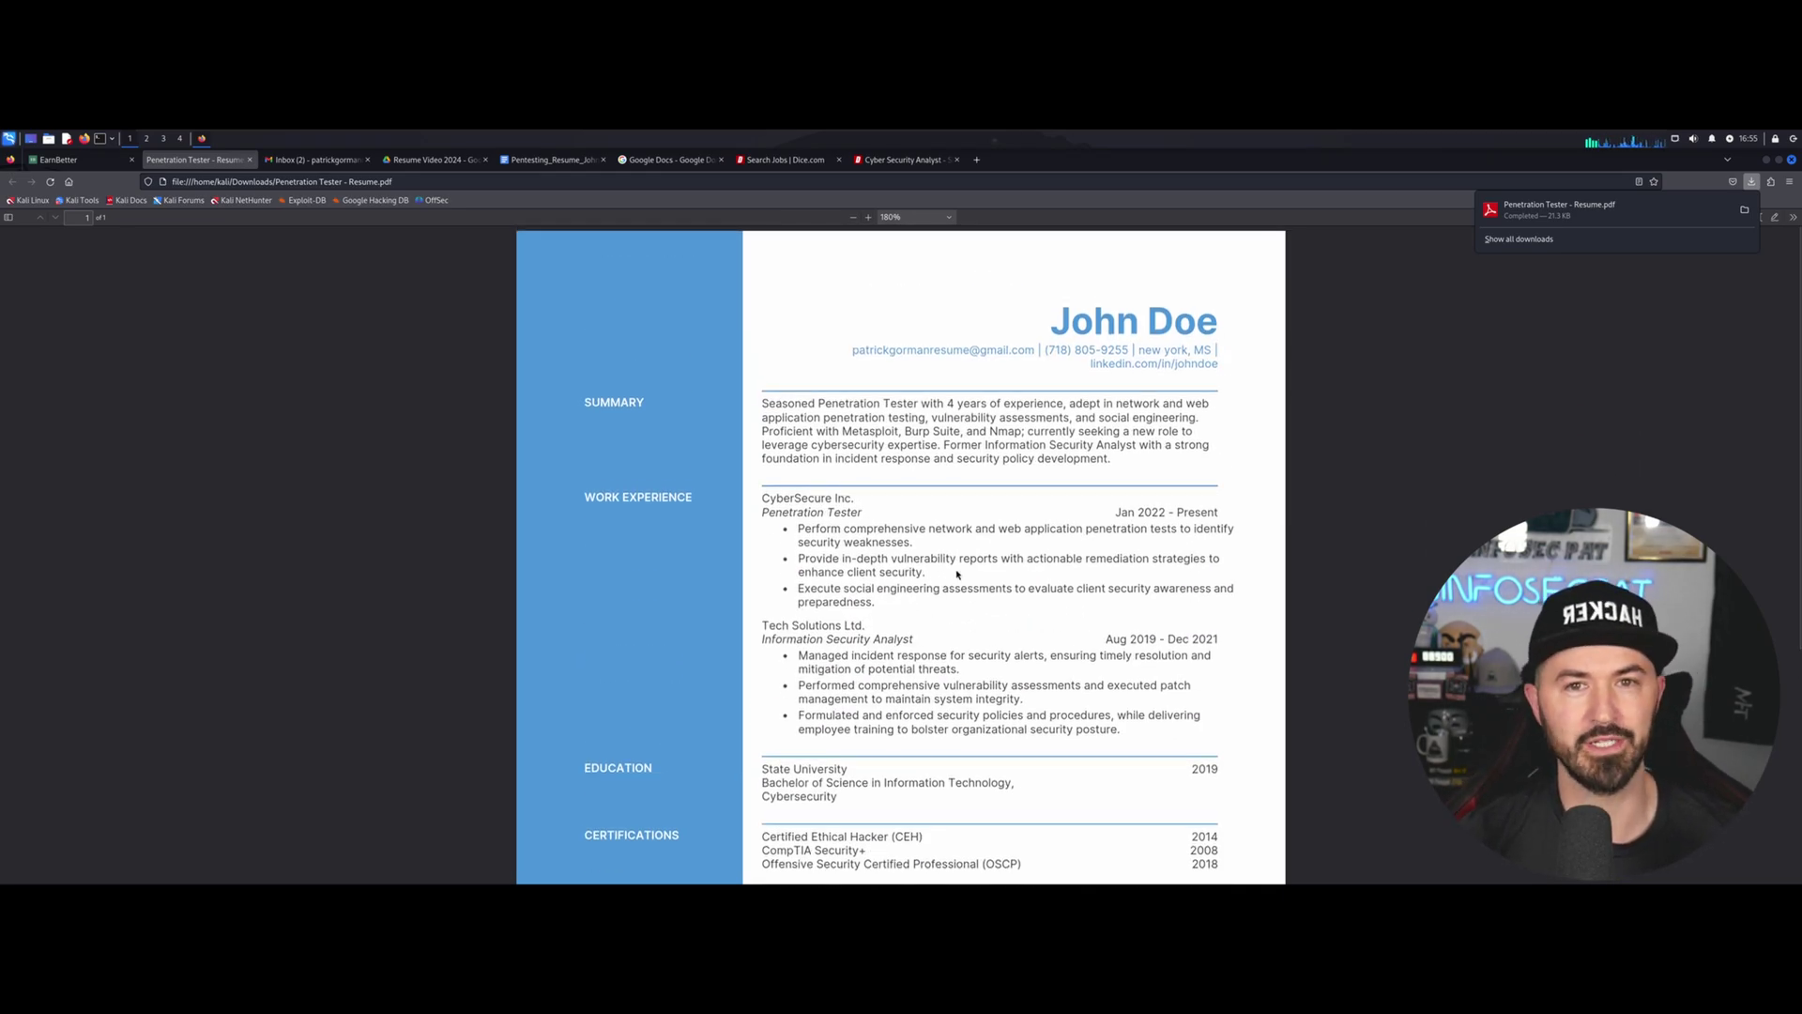